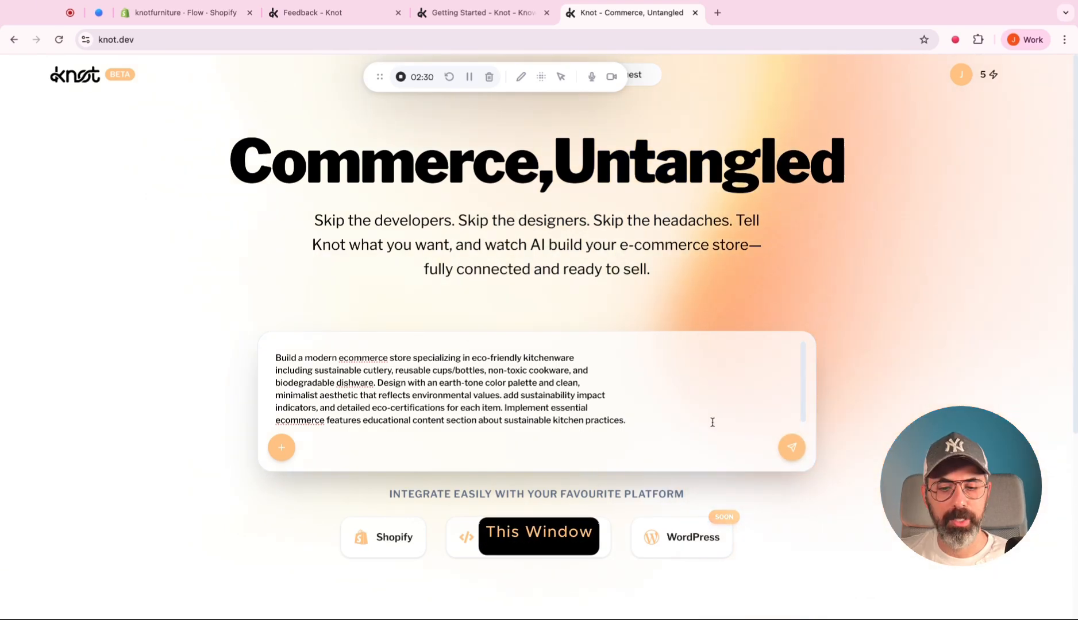
Submit the eco-friendly kitchenware store prompt and go through the Shopify domain and access token fields of the new store form.
click(792, 446)
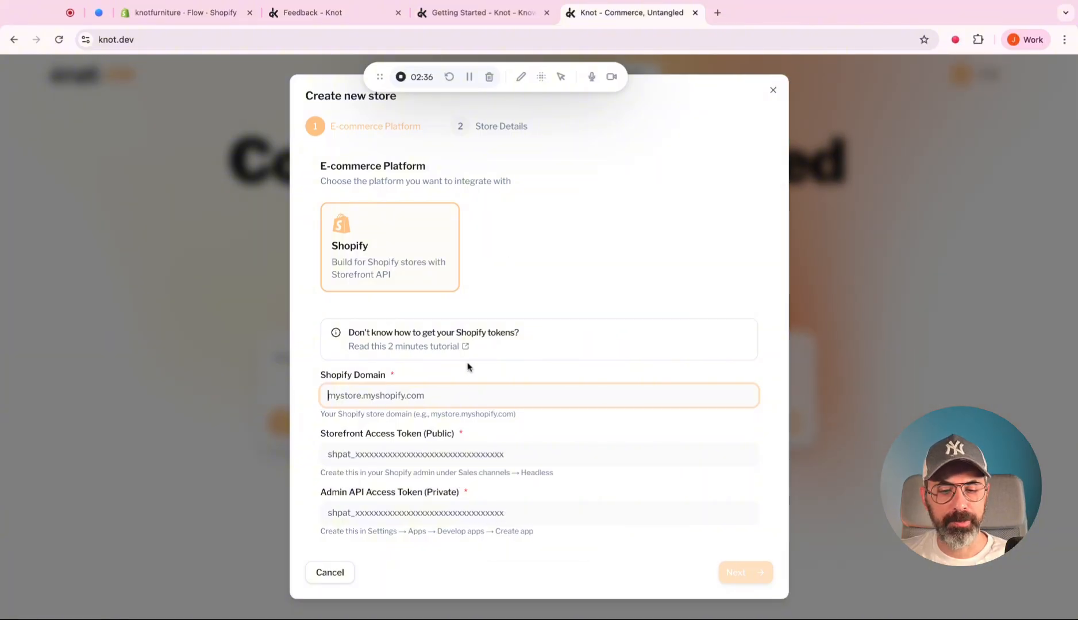
click(454, 458)
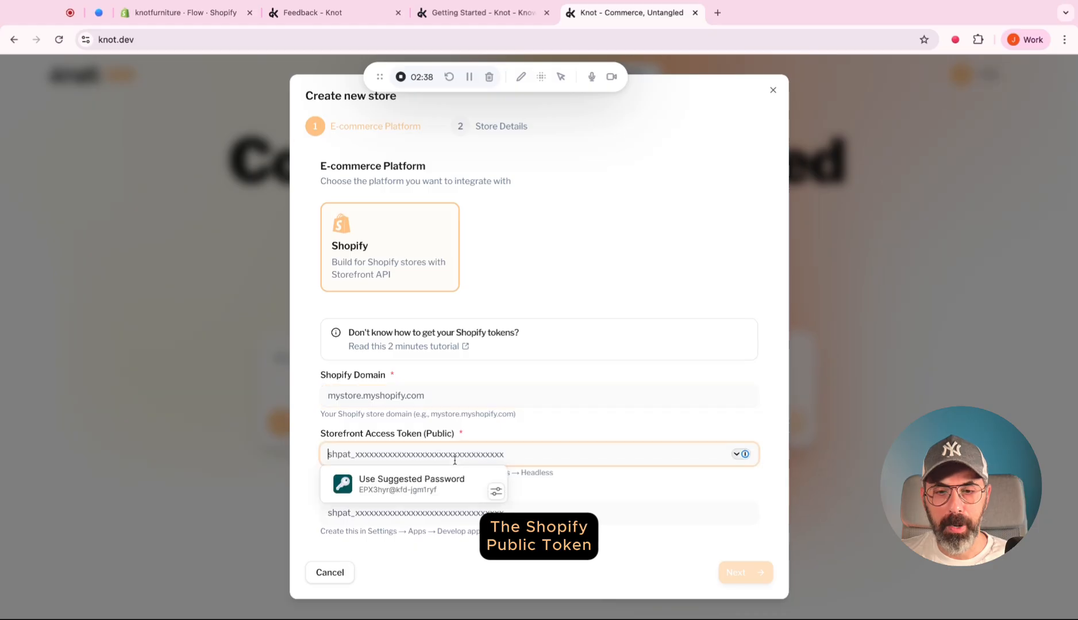
click(525, 516)
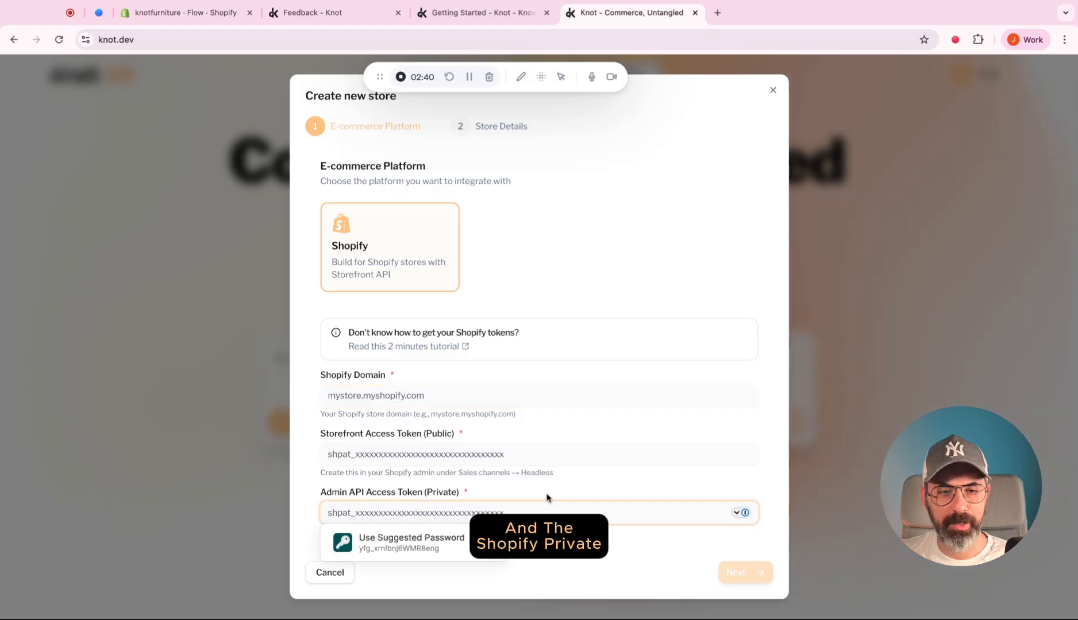
click(493, 395)
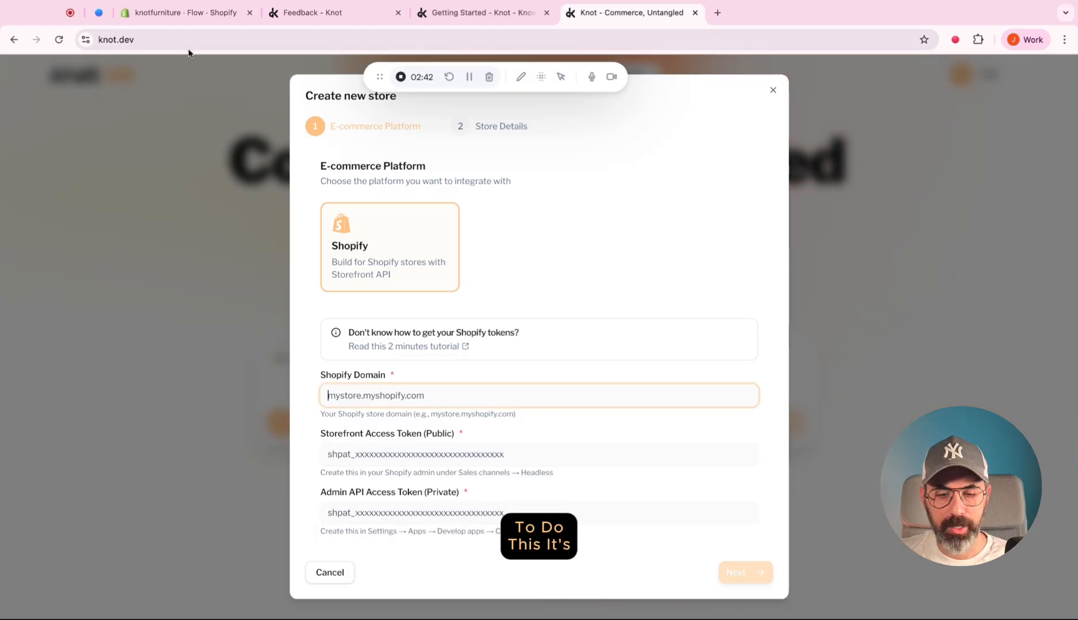
Switch to the Shopify admin and copy the store's myshopify.com domain from the store settings.
click(188, 18)
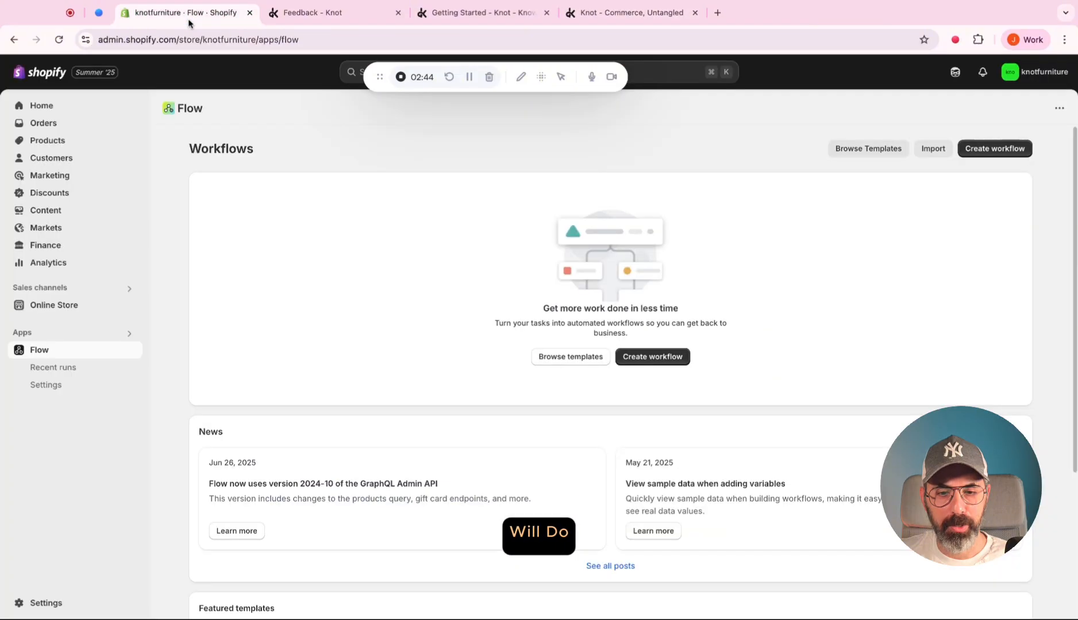
click(115, 338)
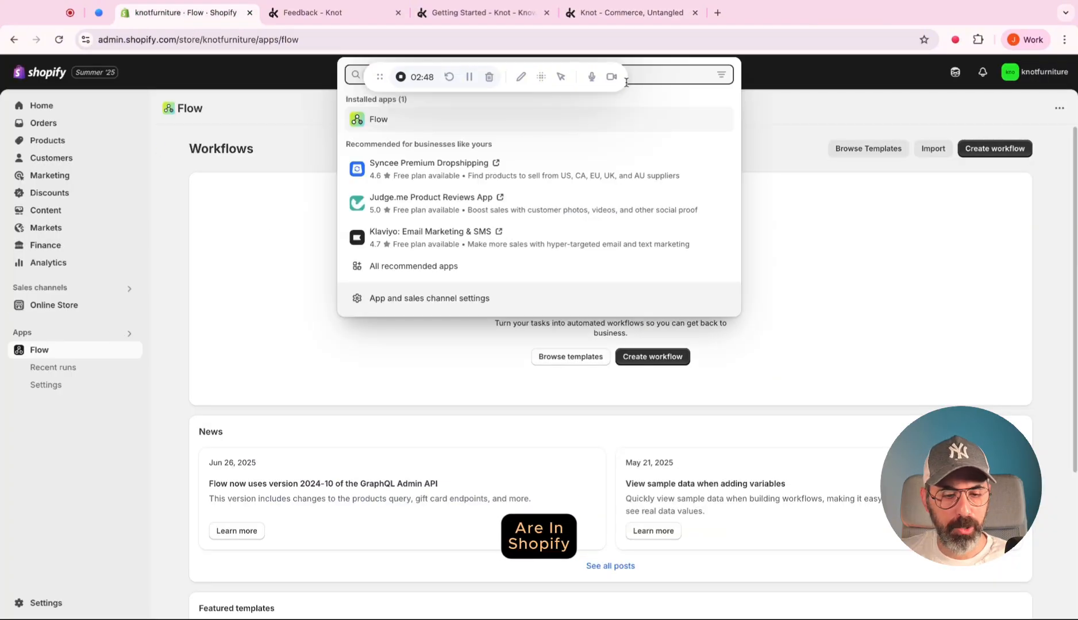
click(545, 84)
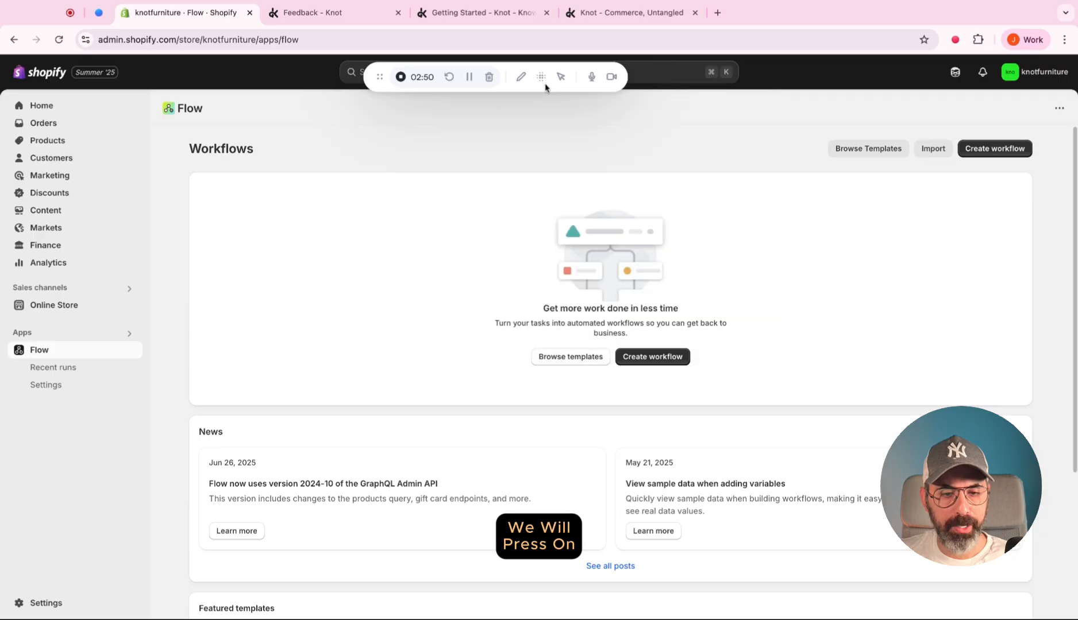
drag(380, 78, 771, 79)
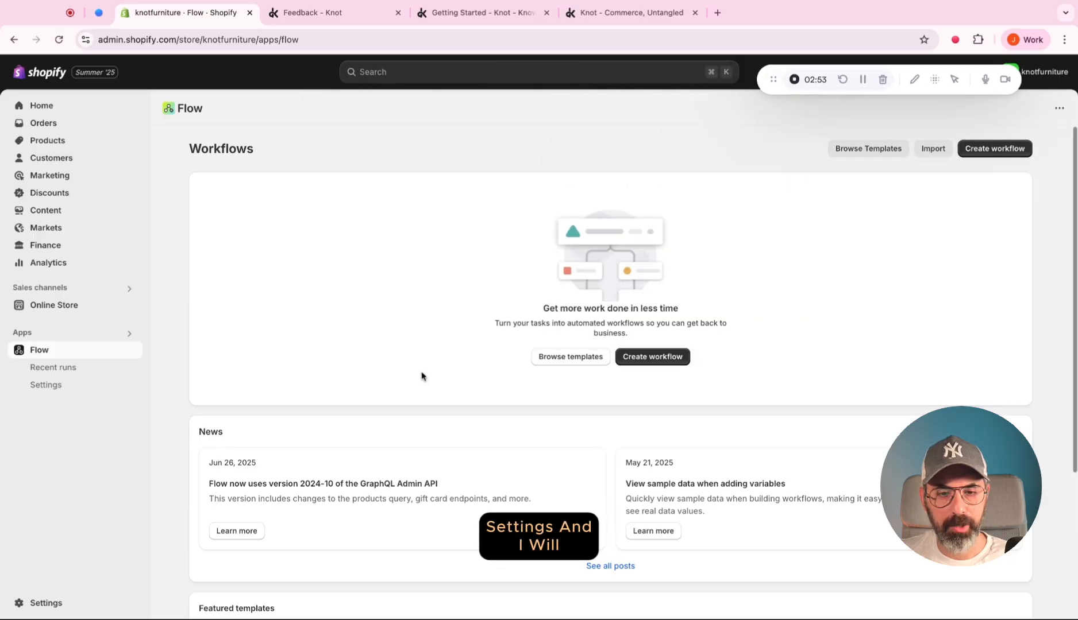
click(46, 603)
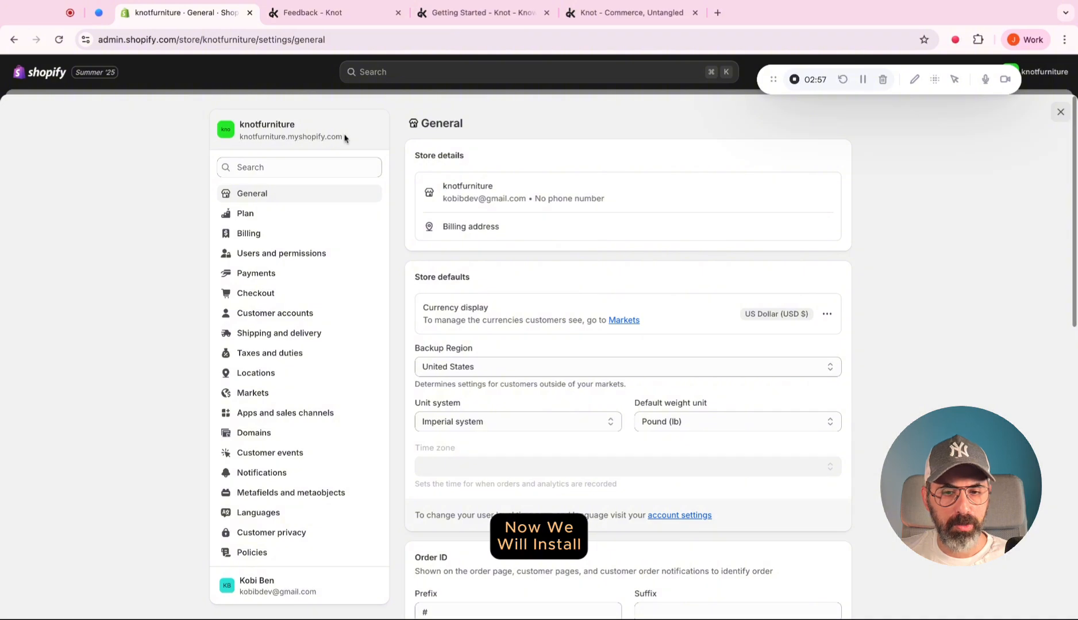
double_click(344, 138)
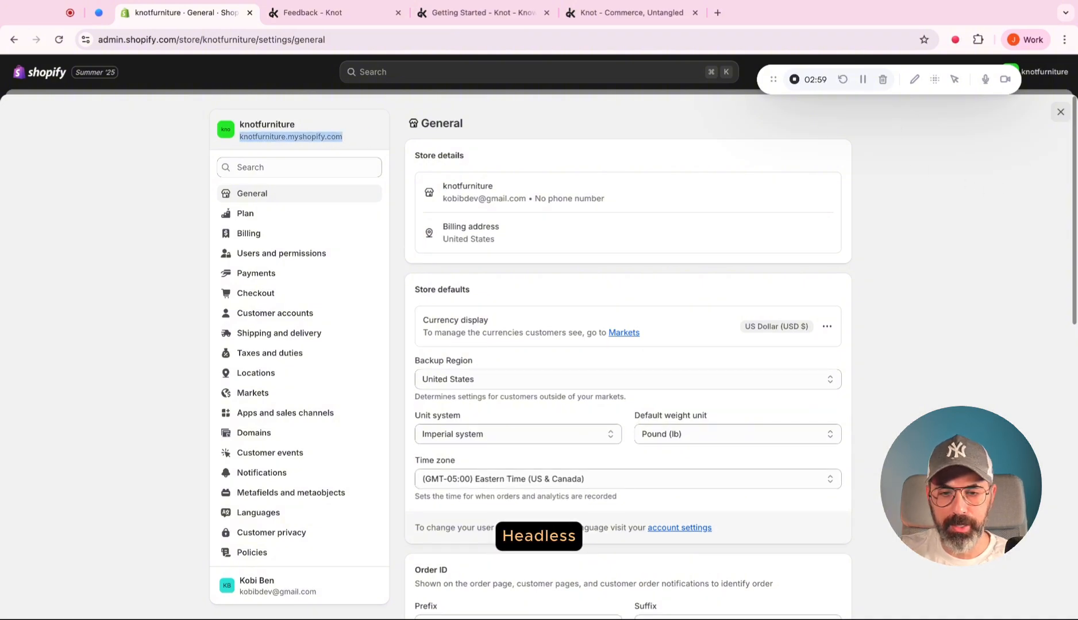
click(1061, 112)
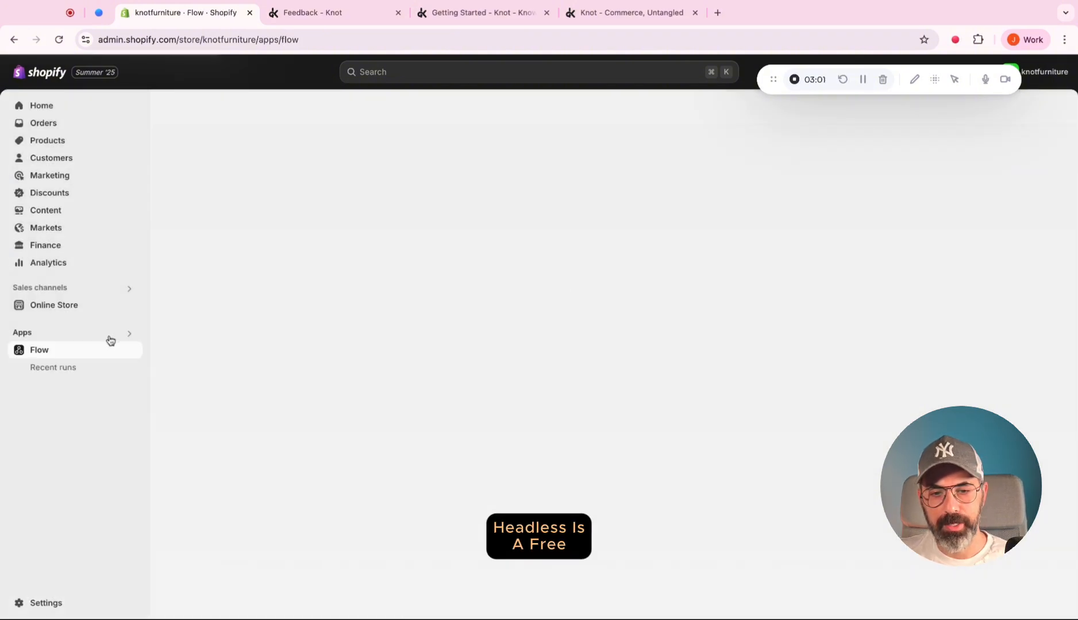
Search the Shopify apps for "headless", install the Headless app, and close its app store page.
click(128, 334)
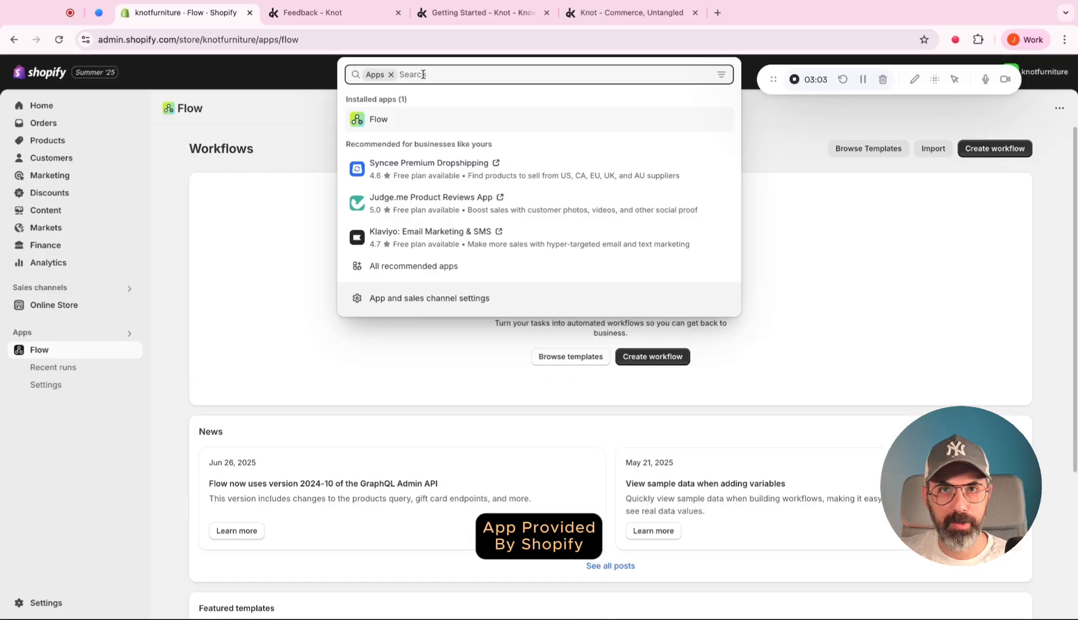
text(headless)
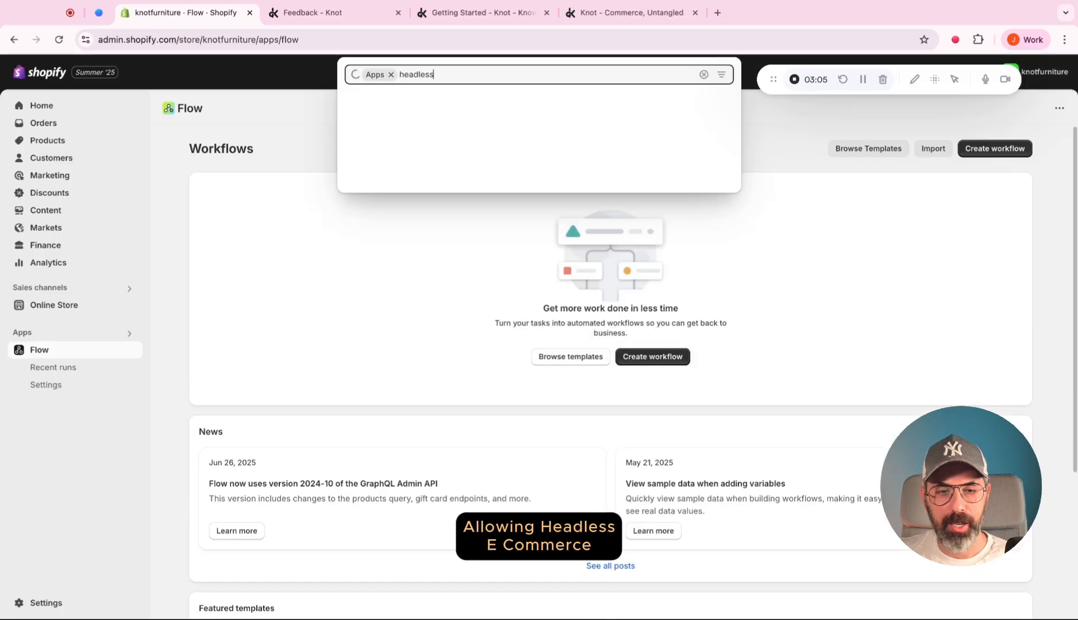
click(524, 126)
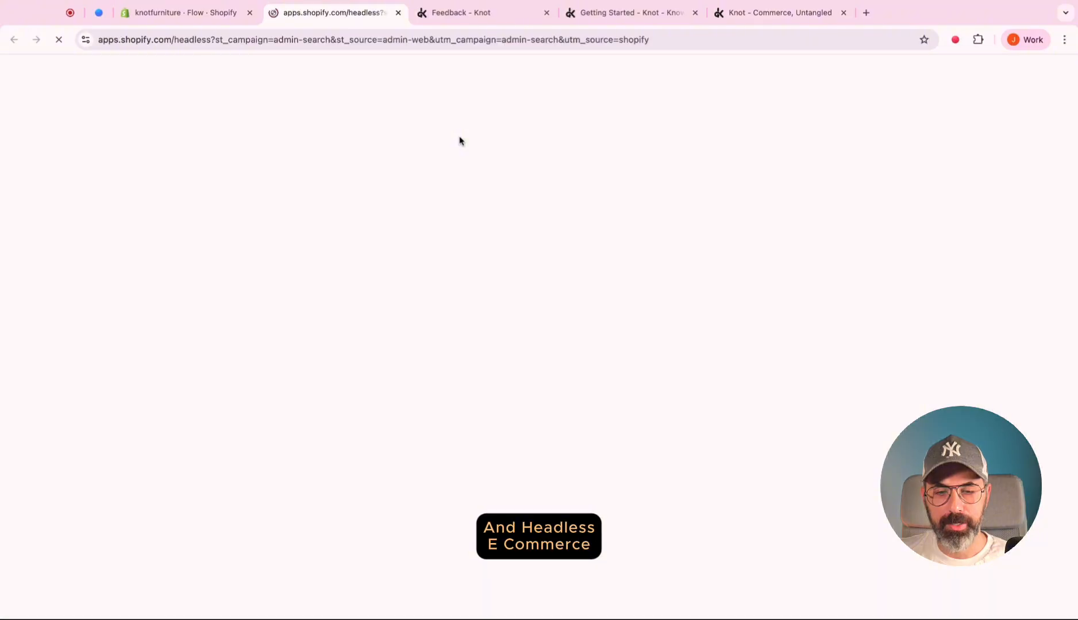
click(244, 375)
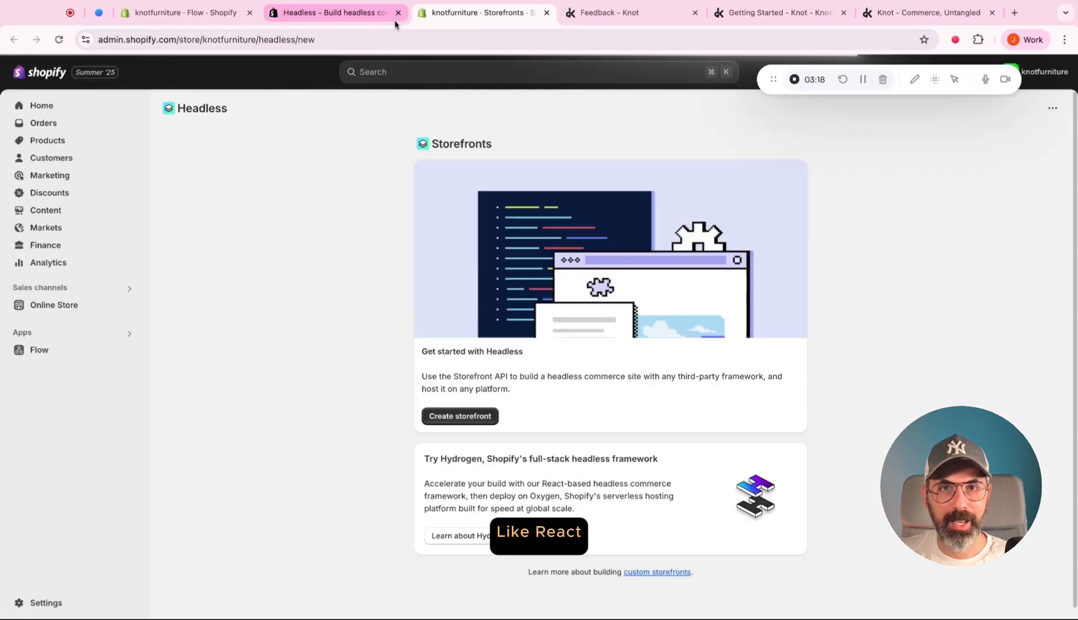
click(397, 12)
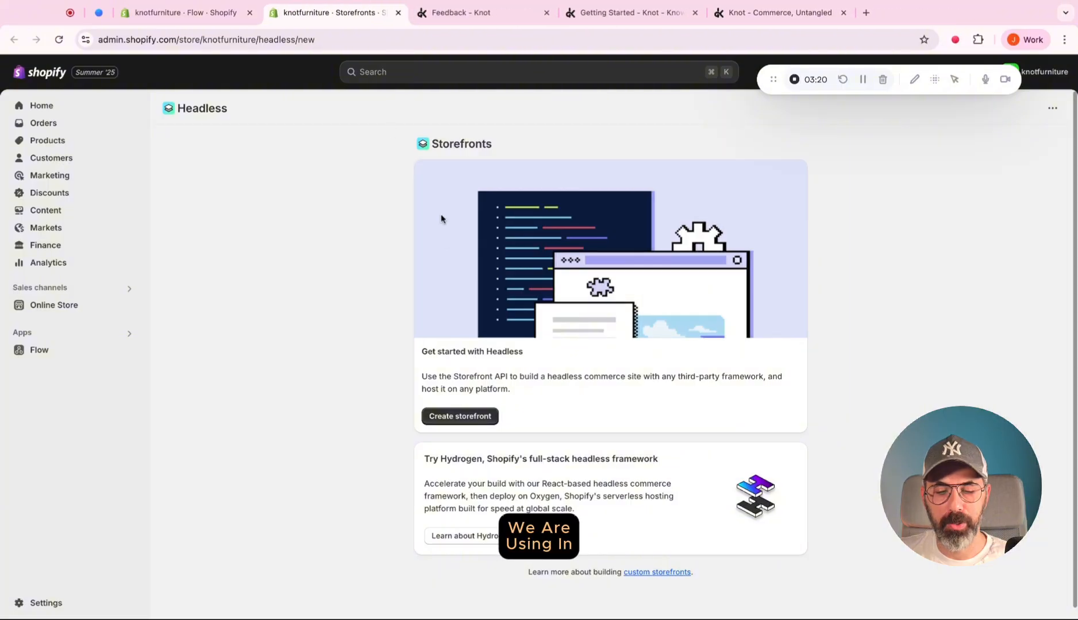
Create a Headless storefront and copy the public and private access tokens from its Storefront API credentials.
click(488, 418)
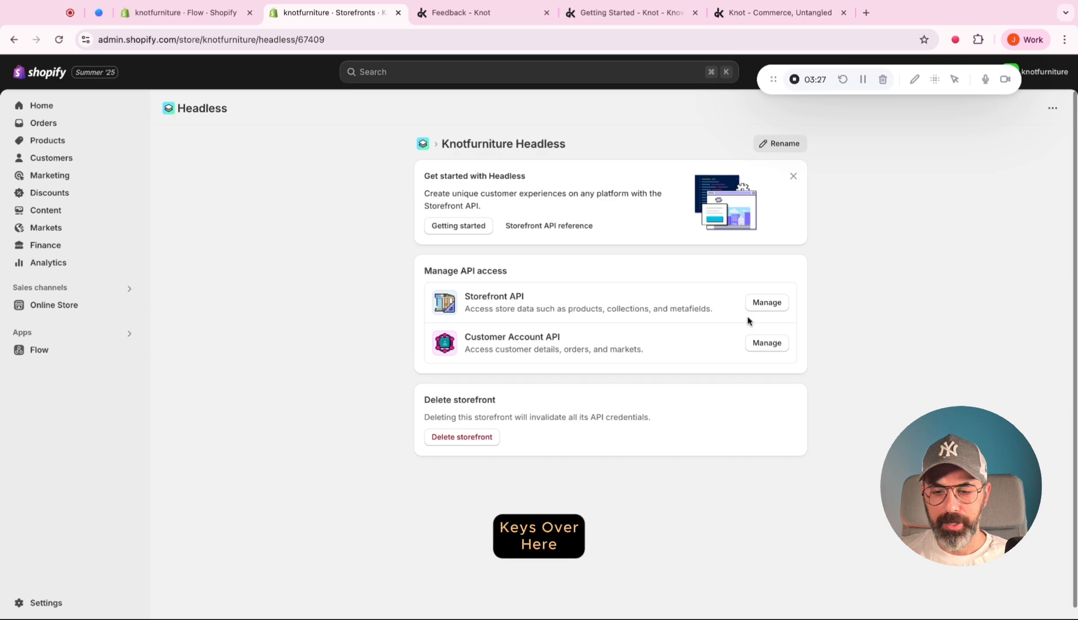
click(762, 306)
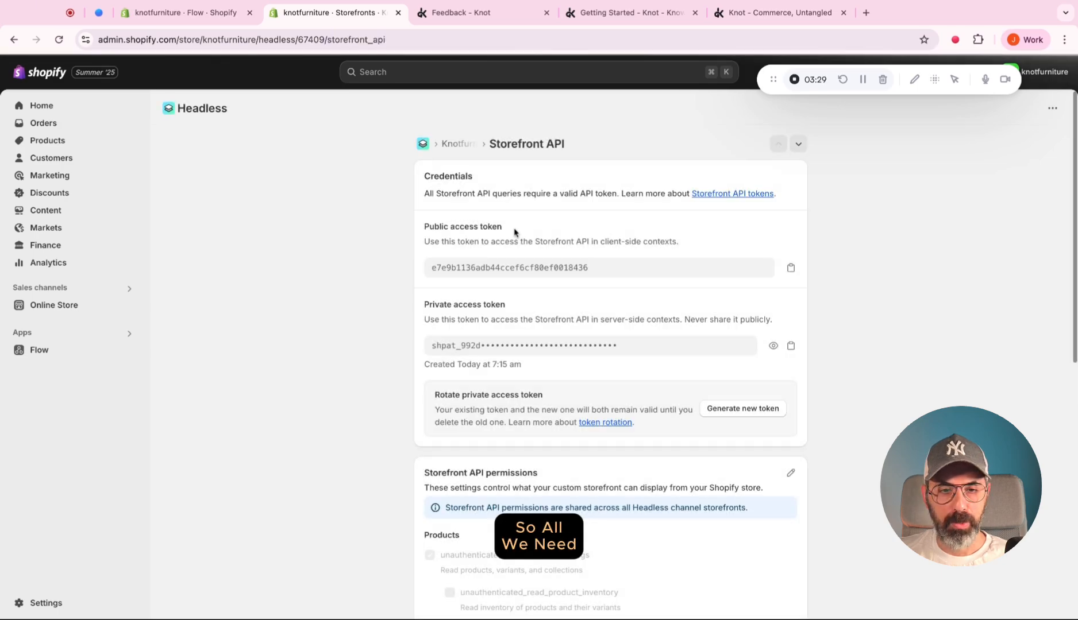
click(789, 269)
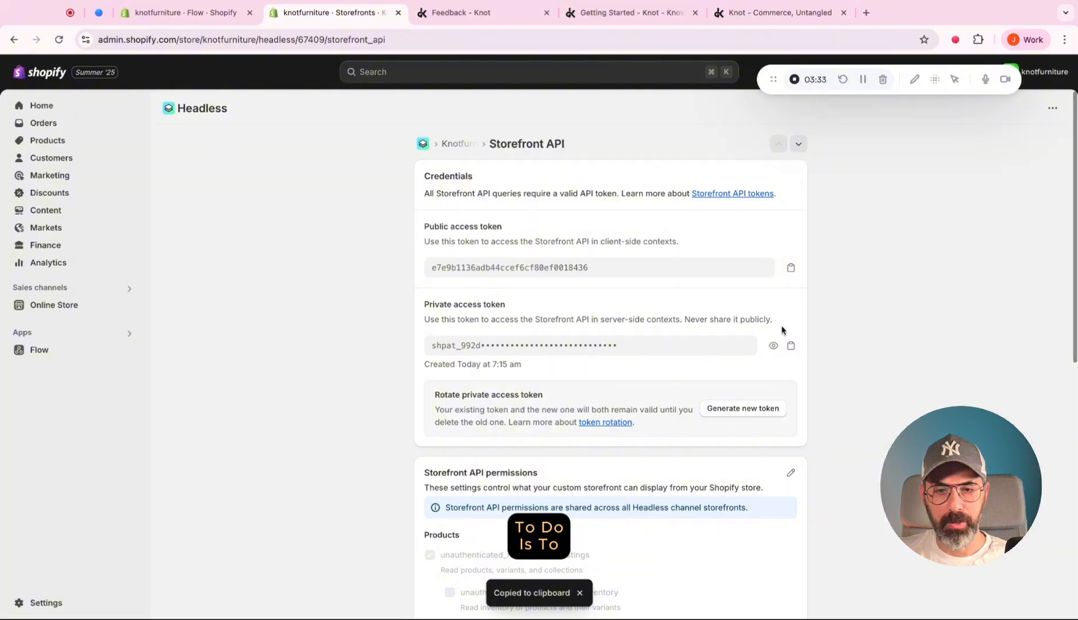
click(791, 347)
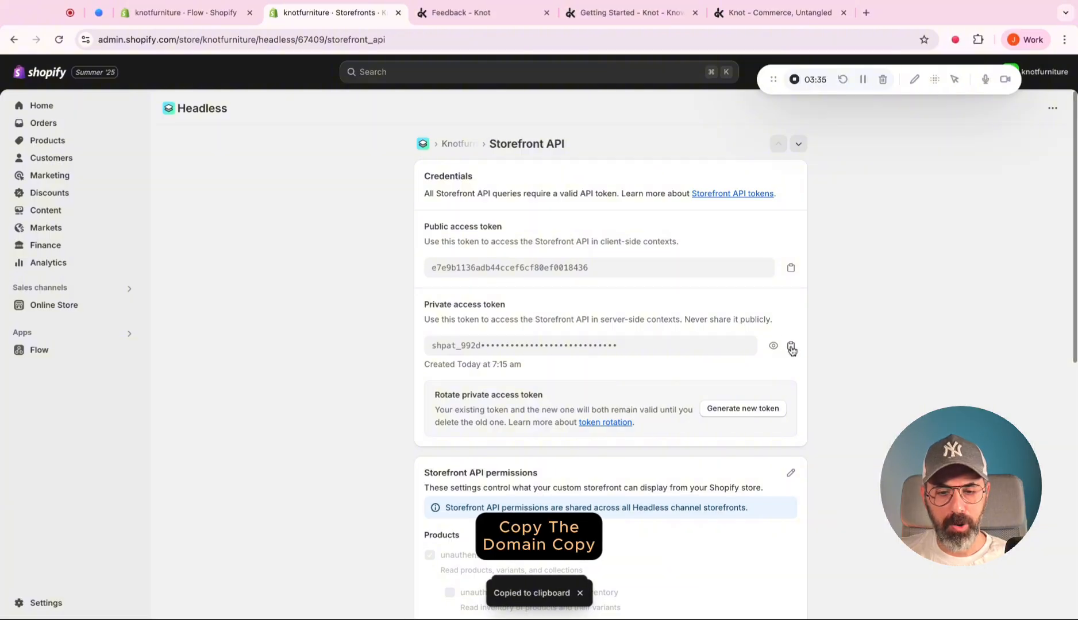
Return to the Knot store form, paste the Shopify domain, public storefront token and private admin token, and continue to the store details.
click(459, 13)
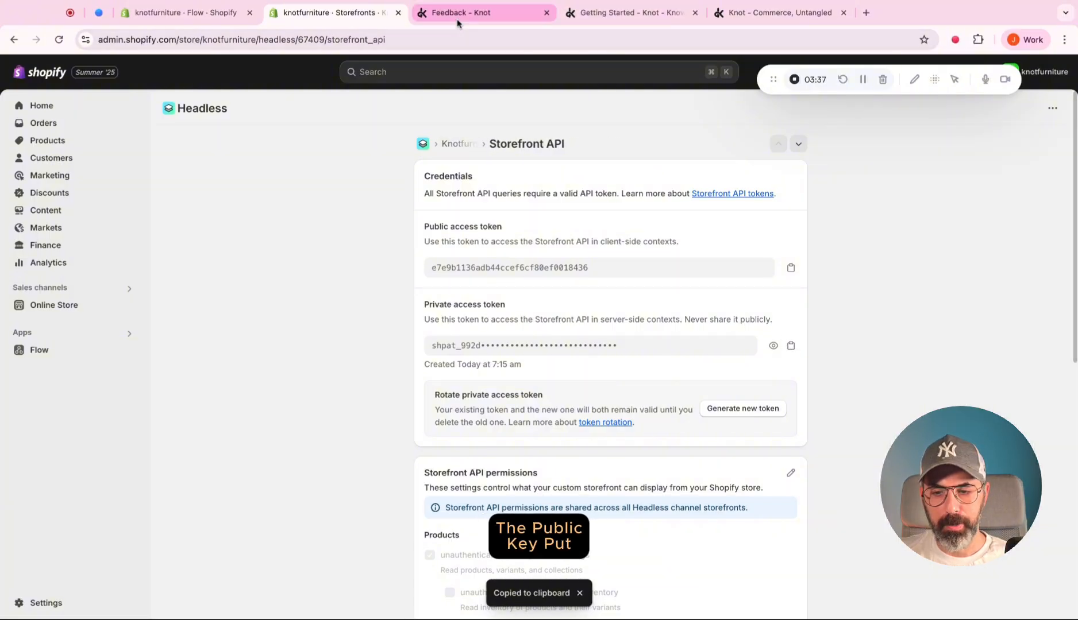
click(643, 14)
click(772, 12)
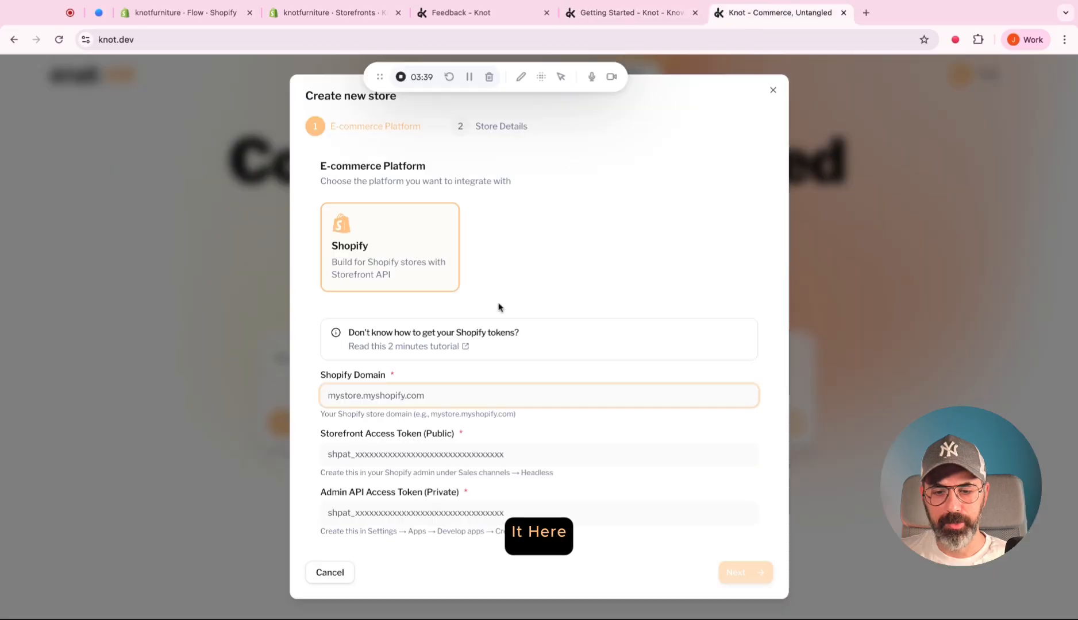
key(super+v)
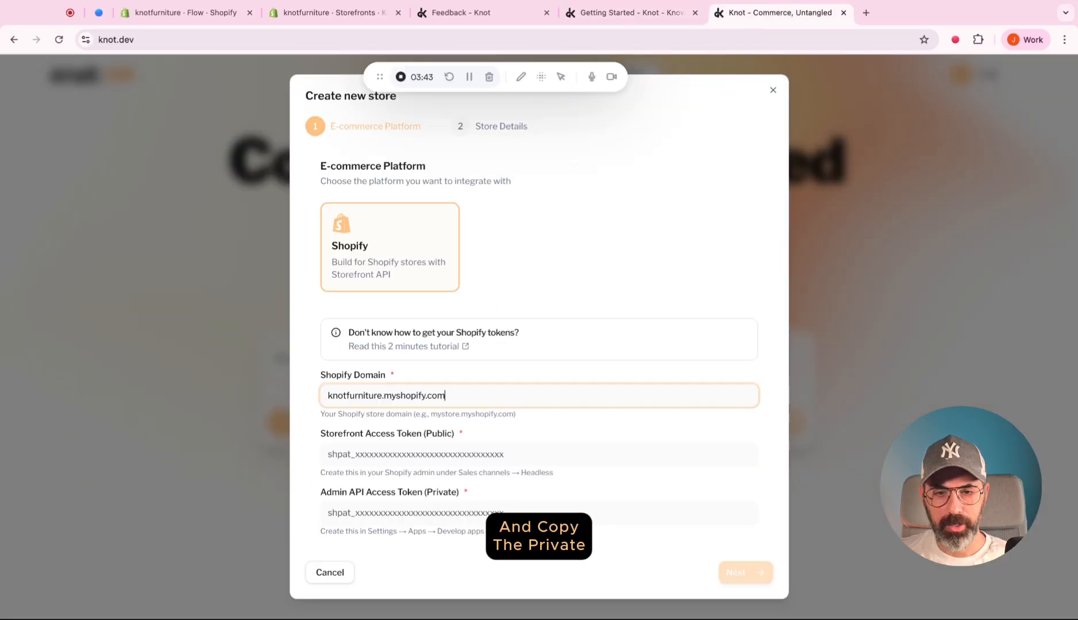
key(Tab)
key(super+v)
key(Tab)
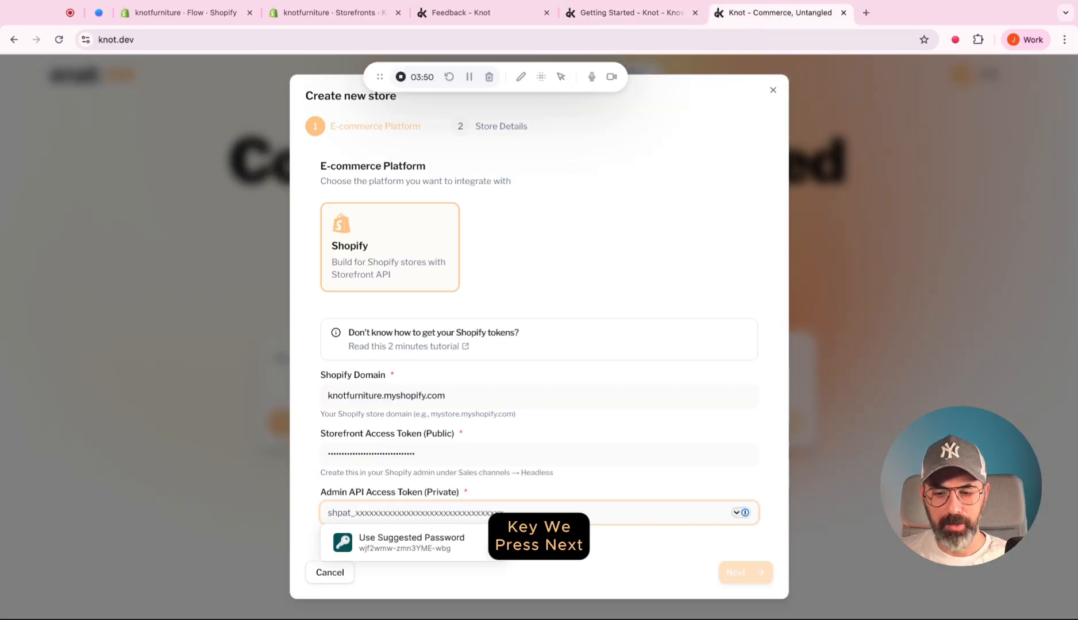
key(super+v)
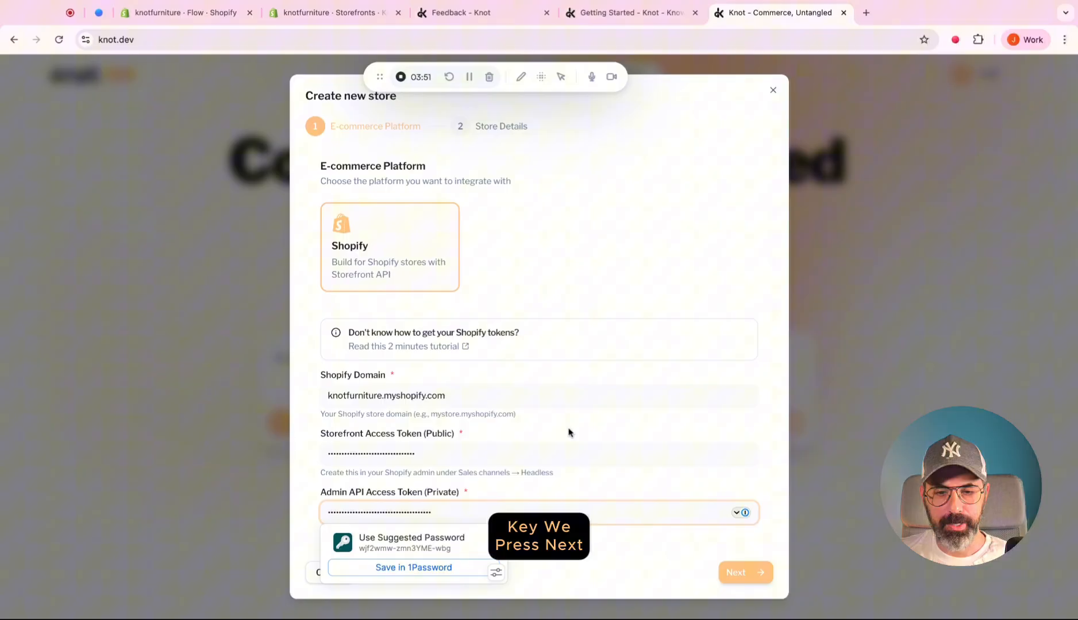
click(729, 572)
Name the store HomeEco, keep the project prompt, and create the store.
click(459, 189)
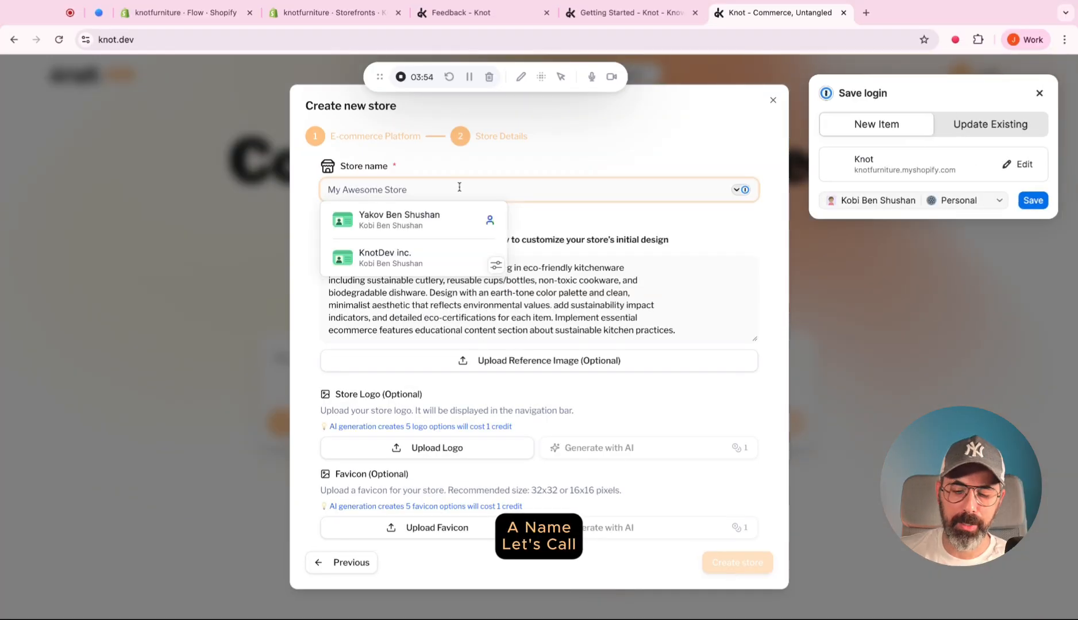
text(HomeEco)
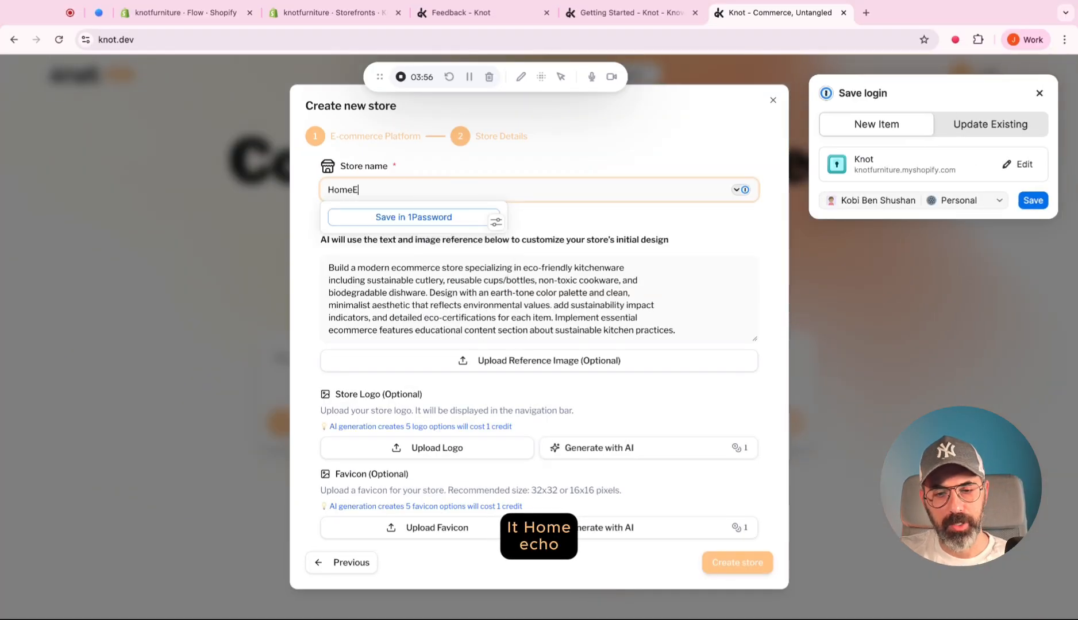
click(315, 273)
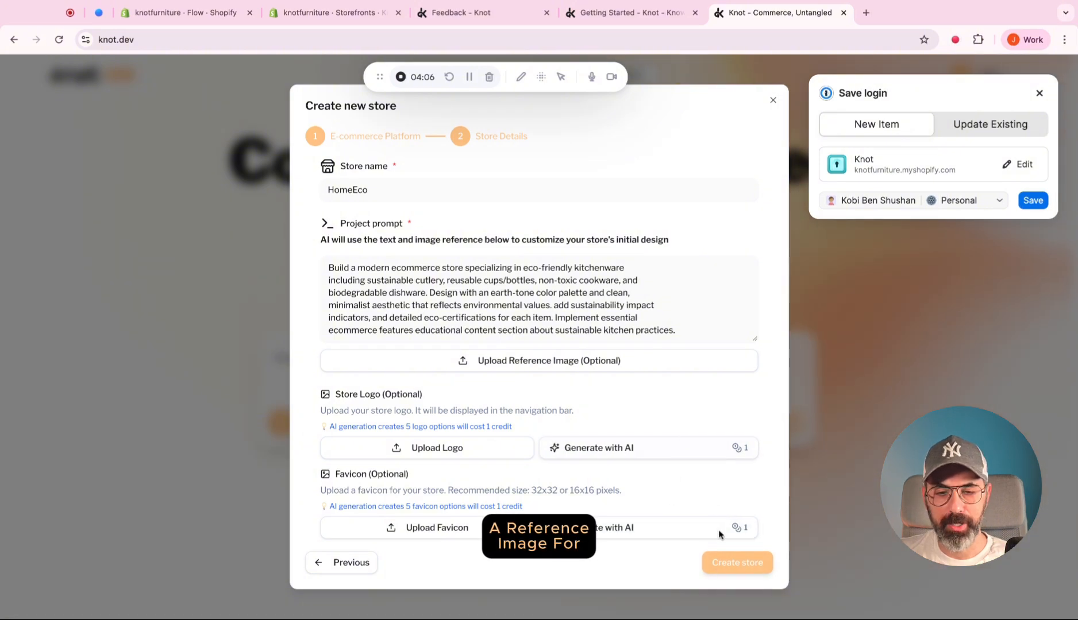
click(727, 562)
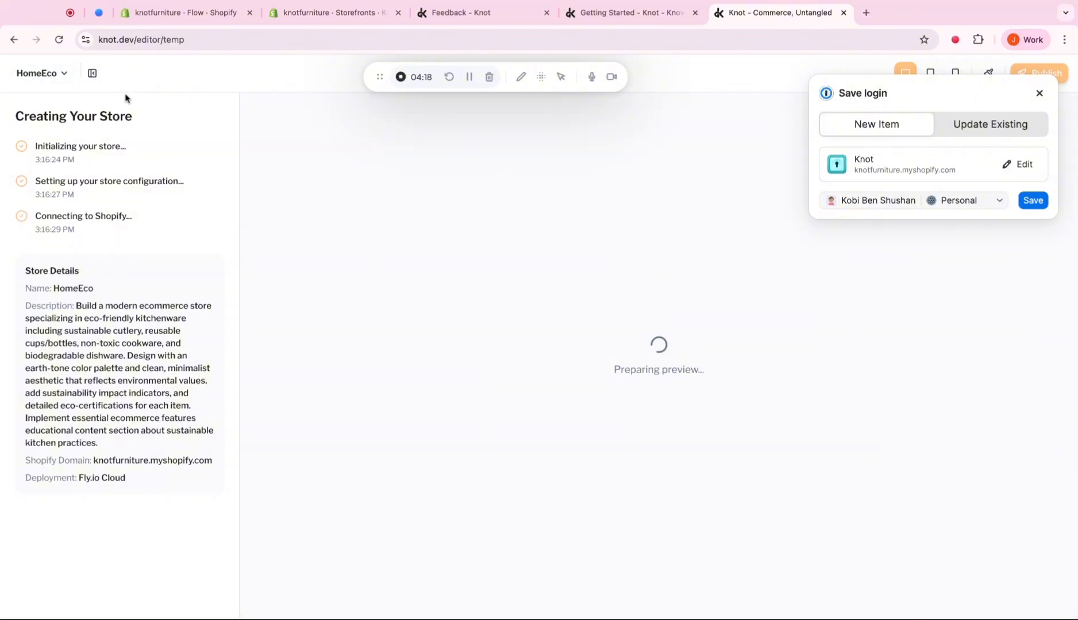
Look through the HomeEco project options and go to the dashboard.
click(65, 79)
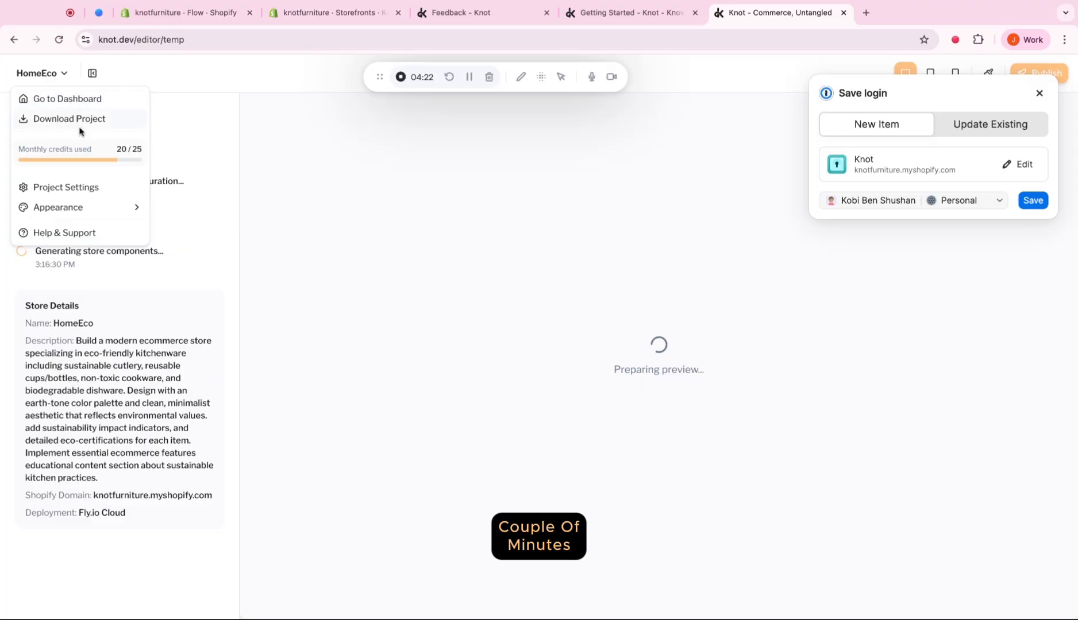
click(259, 156)
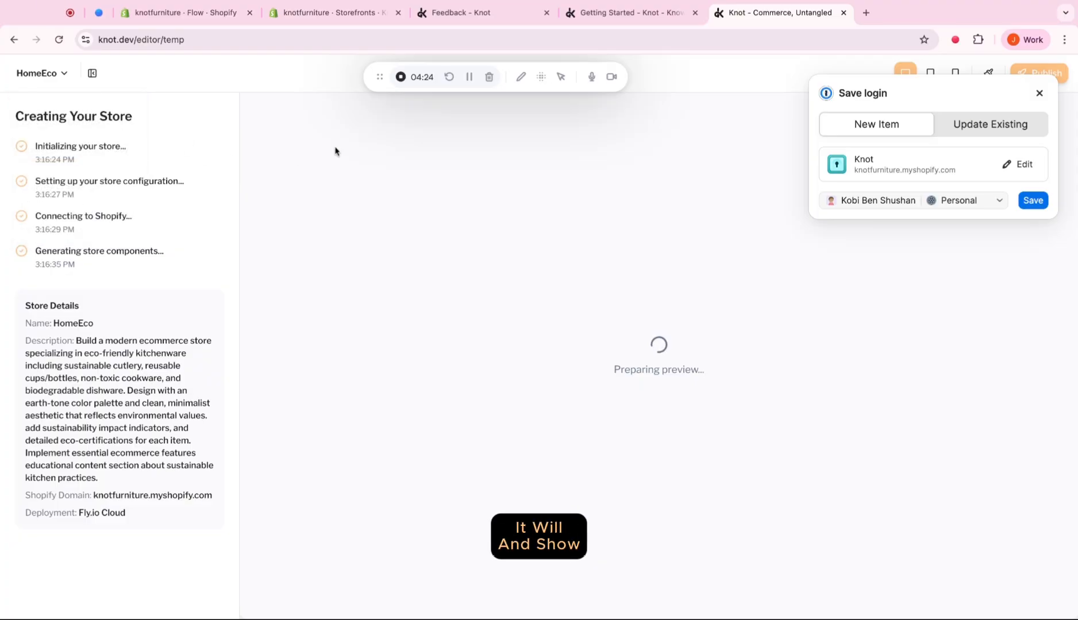
click(64, 73)
click(62, 99)
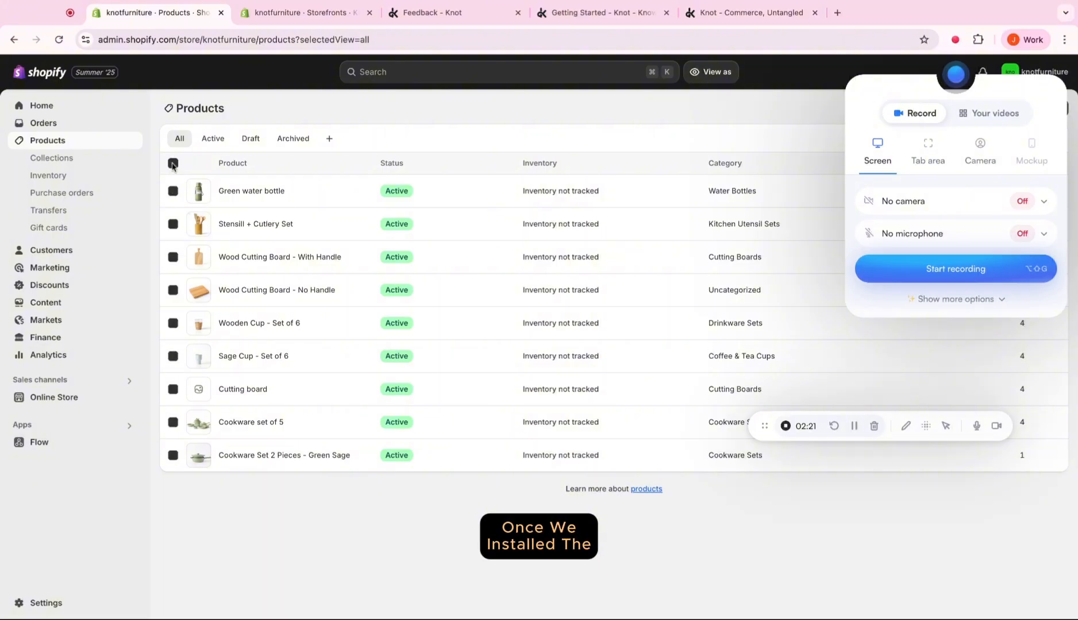
Select all products in the Shopify product list and include them in the Knotfurniture Headless sales channel.
click(173, 164)
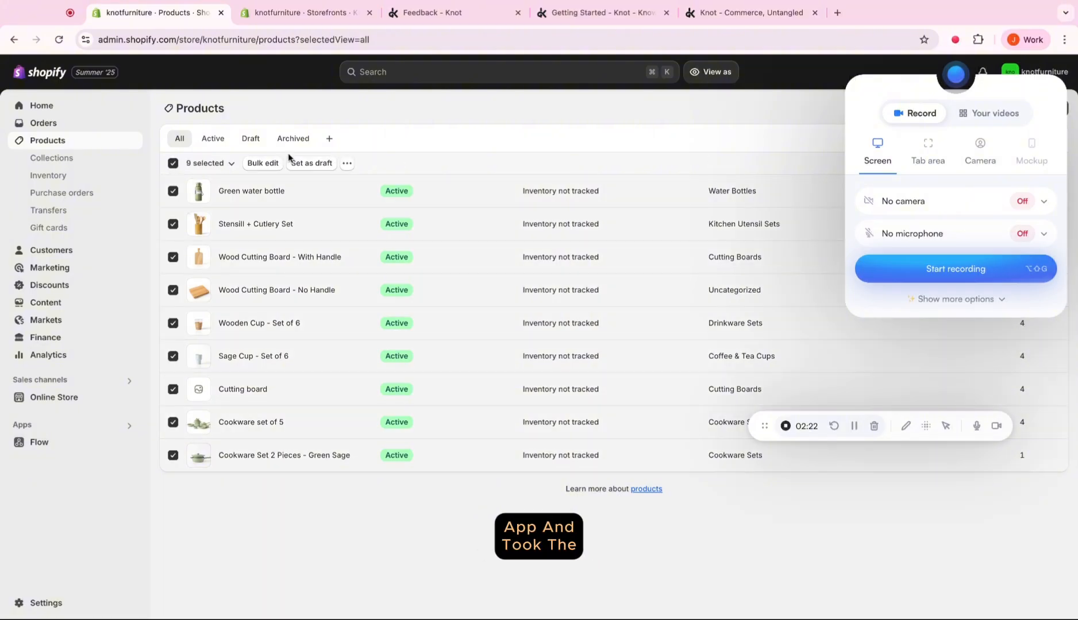
click(348, 164)
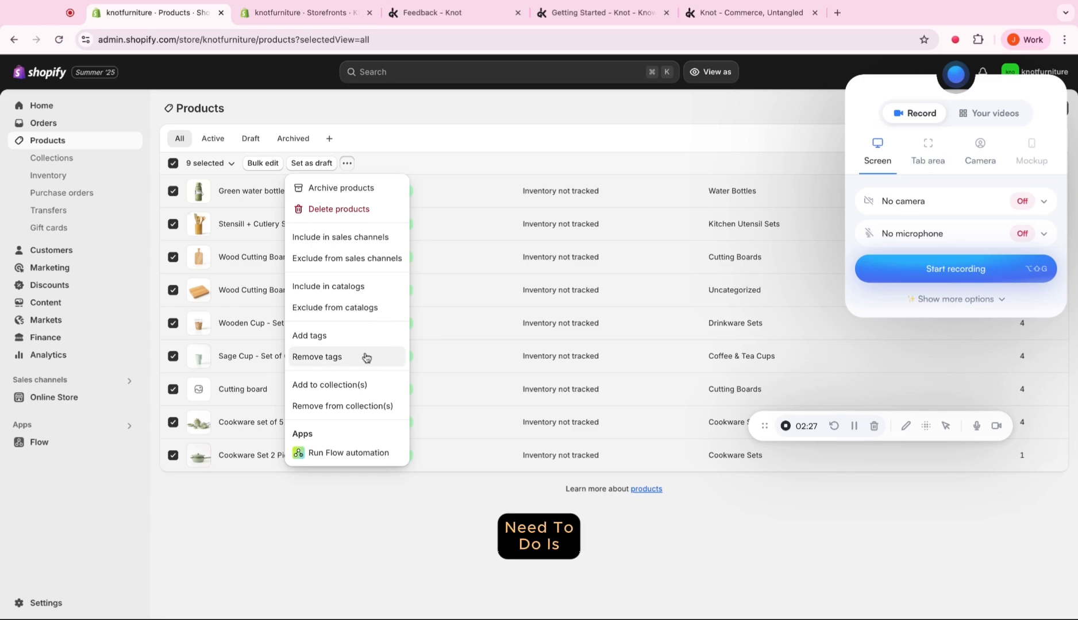
click(367, 241)
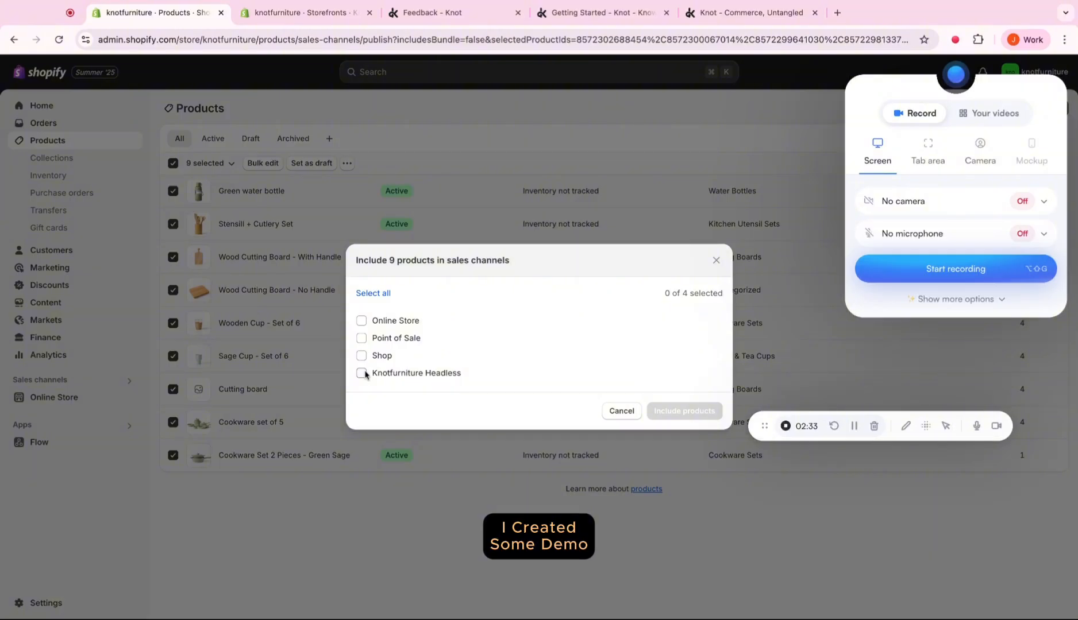
click(361, 374)
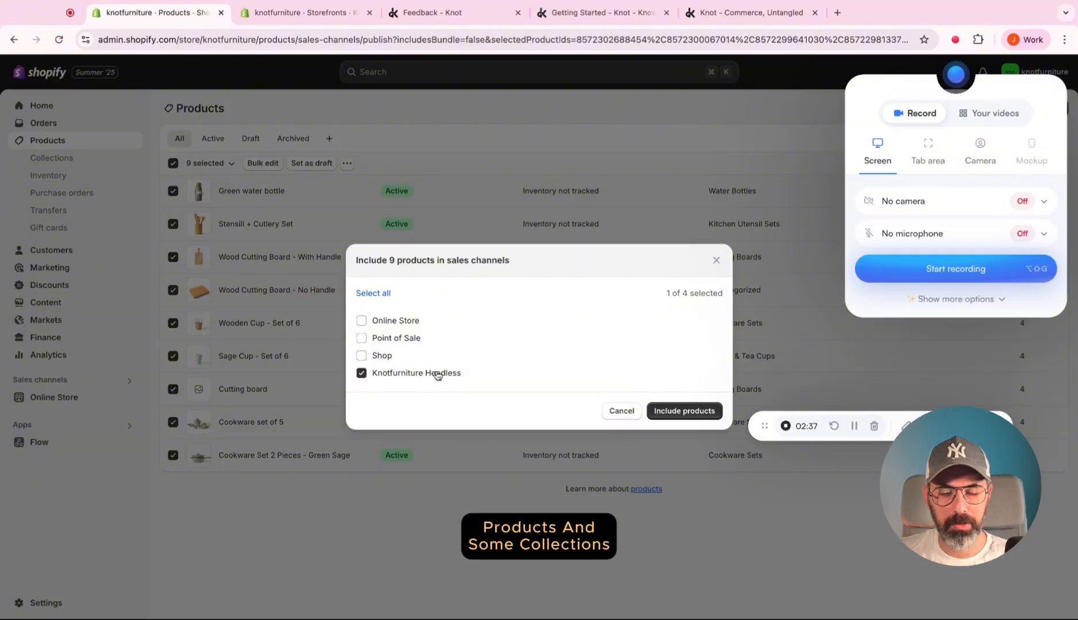
click(689, 409)
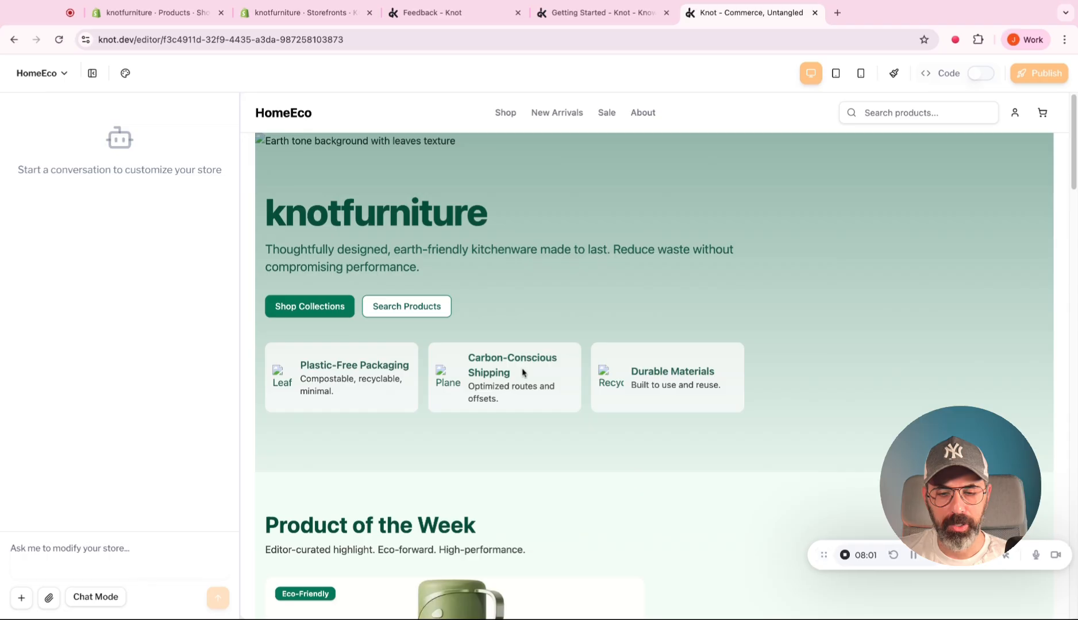
Examine the generated HomeEco homepage in the Knot editor from the hero through products, collections and kitchen tips to the footer.
scroll(523, 372, down, 3)
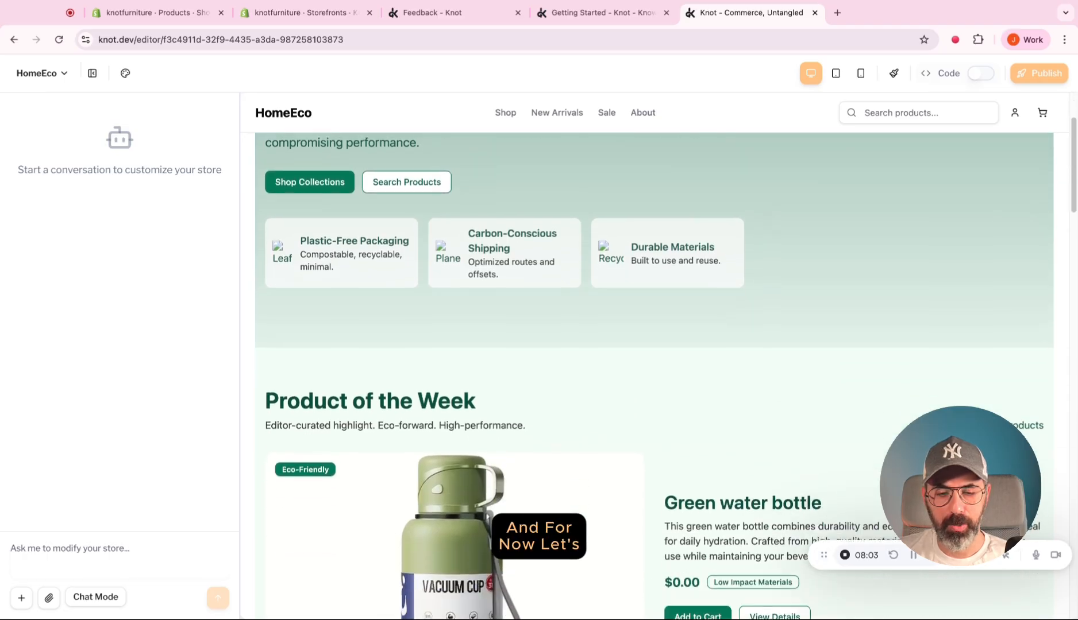
scroll(523, 349, up, 3)
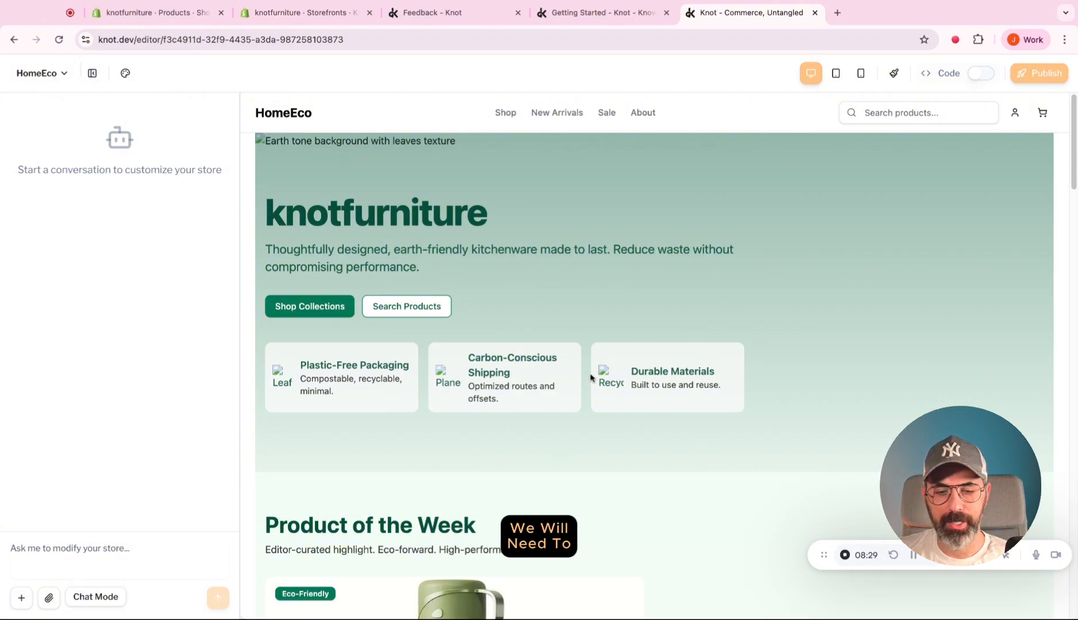
scroll(590, 378, down, 5)
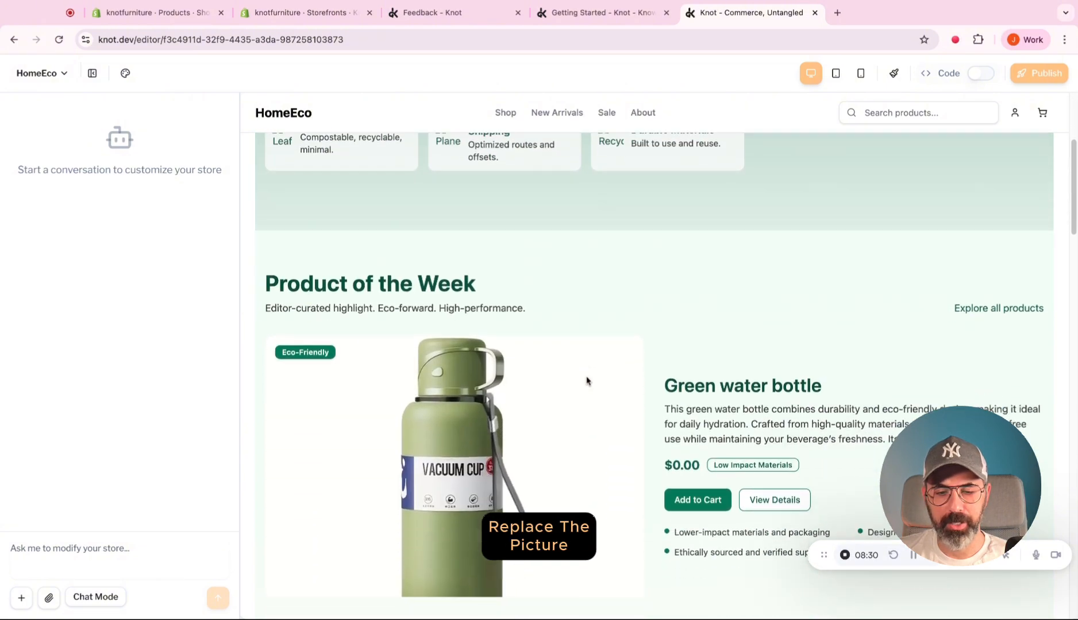
scroll(443, 398, down, 3)
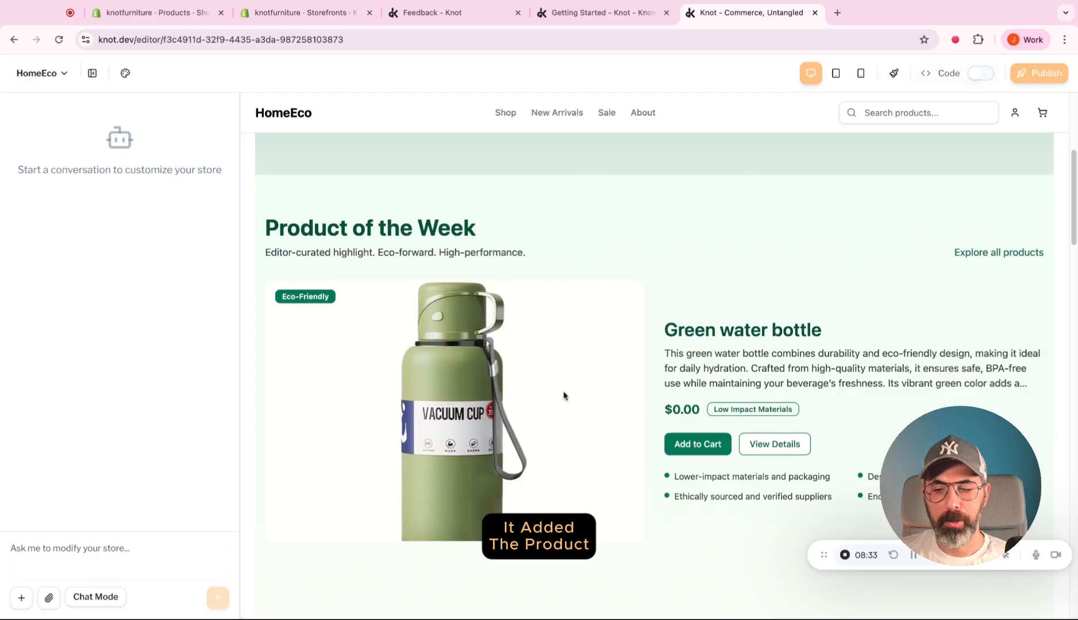
scroll(563, 396, down, 5)
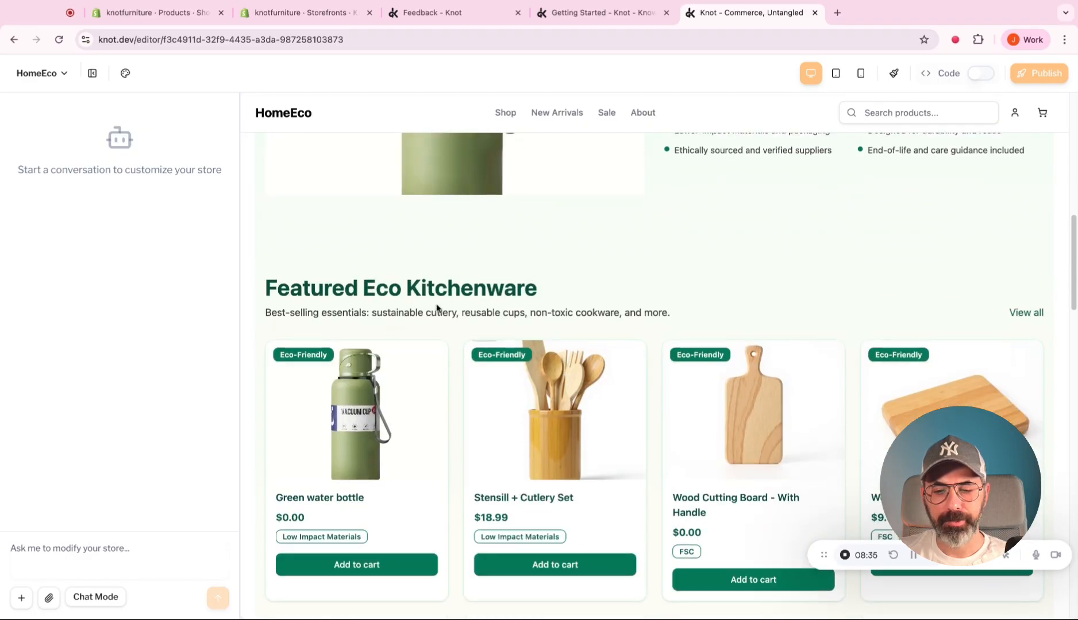
scroll(598, 366, down, 4)
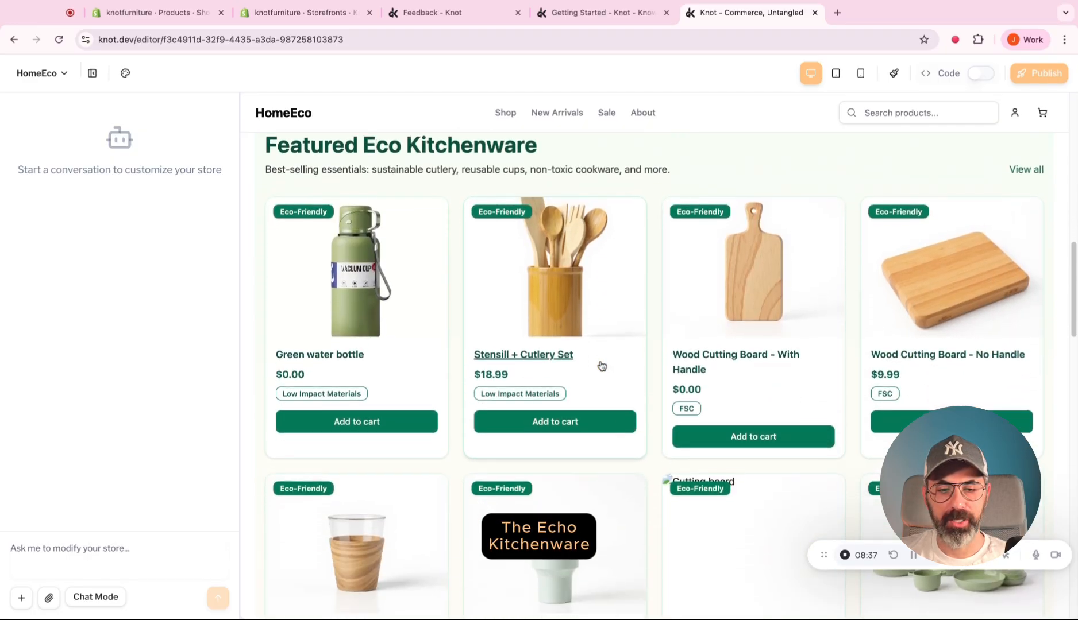
scroll(602, 366, down, 8)
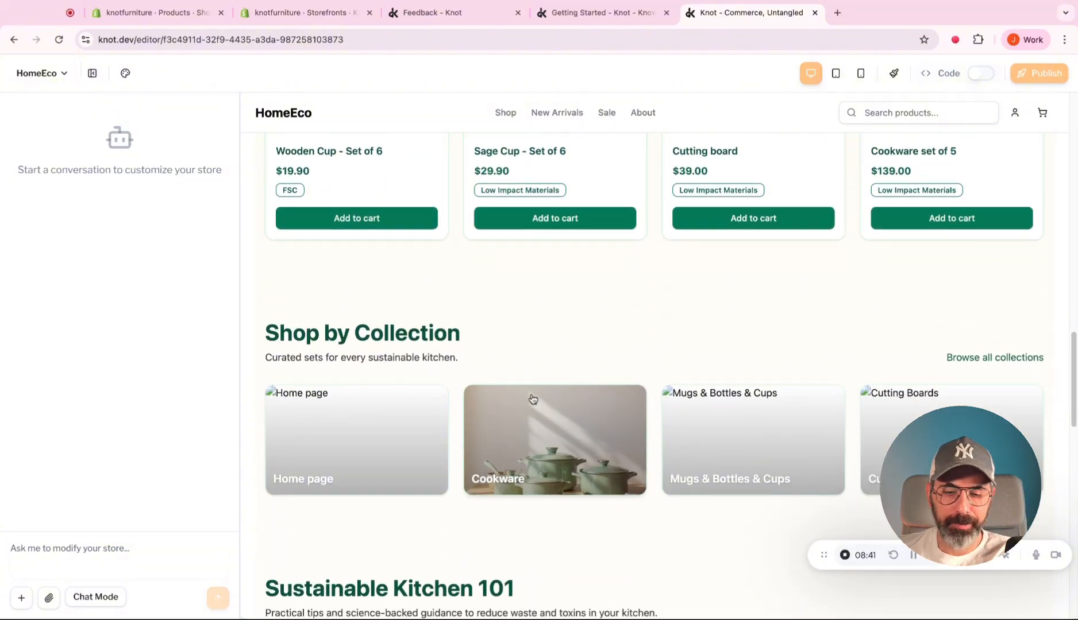
scroll(533, 398, down, 3)
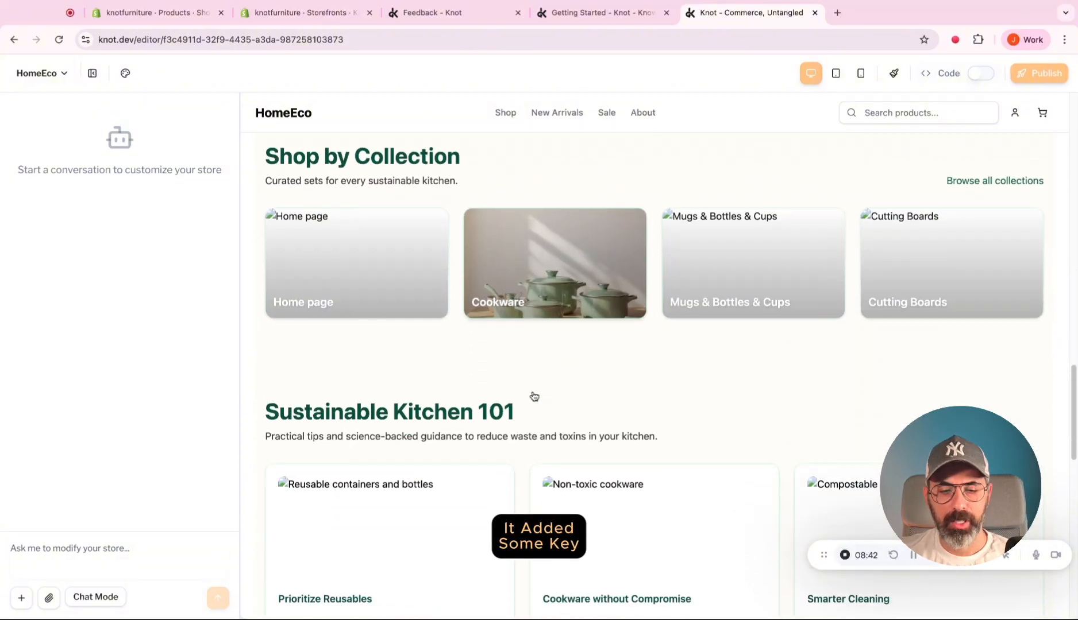
scroll(533, 397, down, 2)
scroll(422, 352, down, 2)
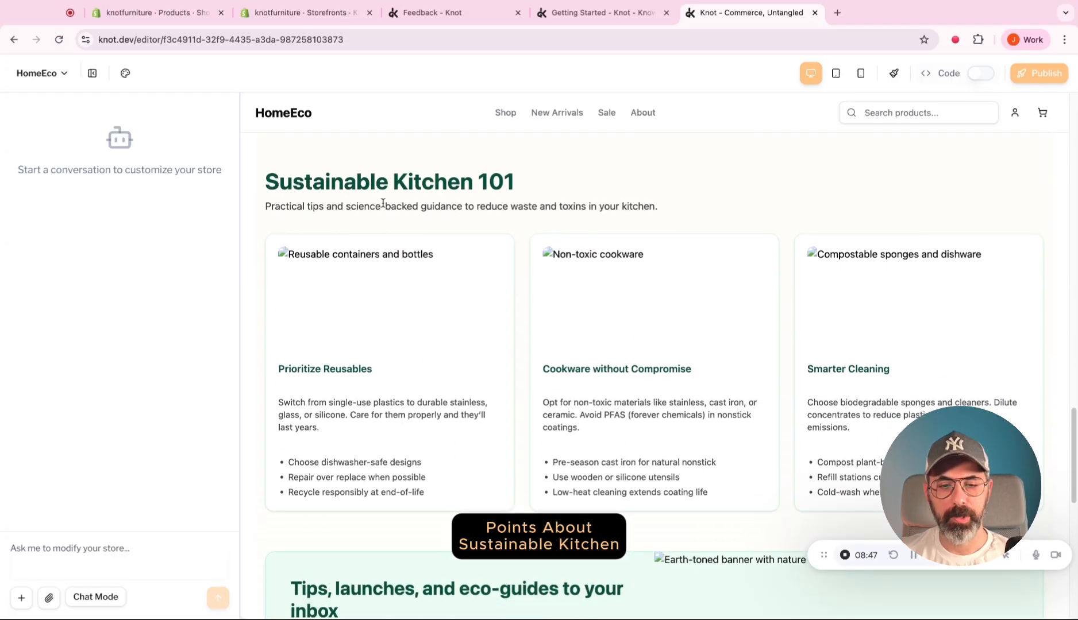
scroll(441, 253, down, 3)
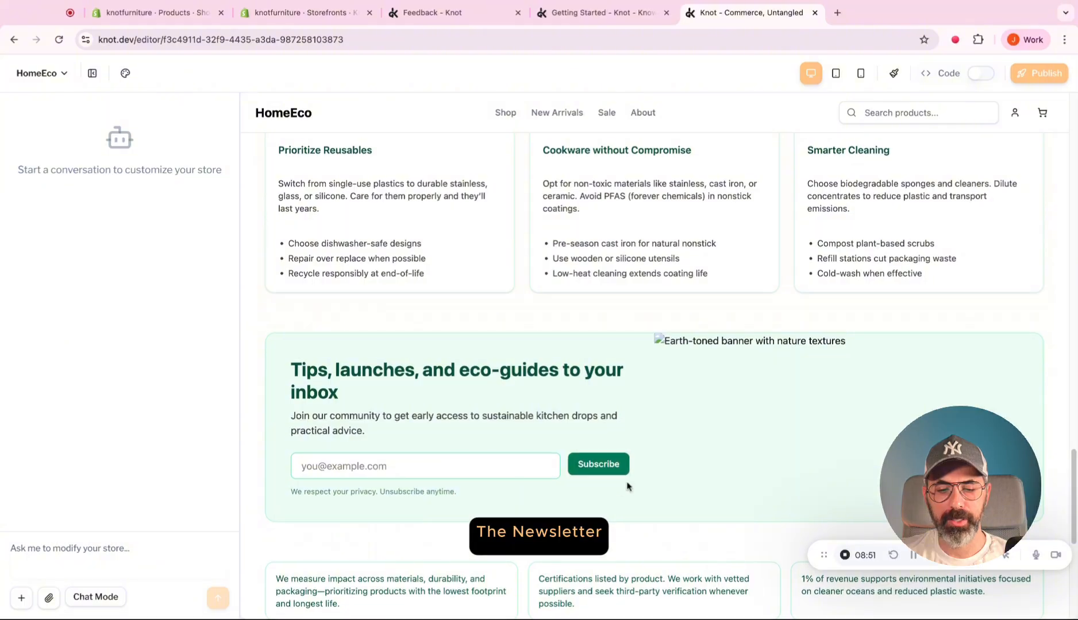
scroll(628, 487, down, 1)
scroll(628, 488, down, 2)
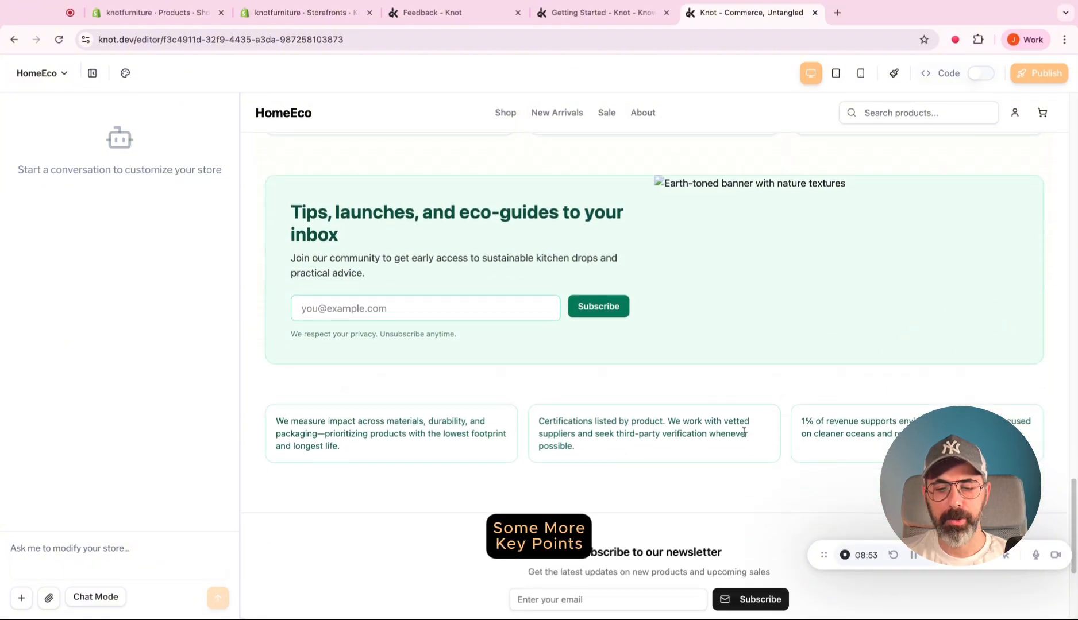
scroll(798, 445, down, 3)
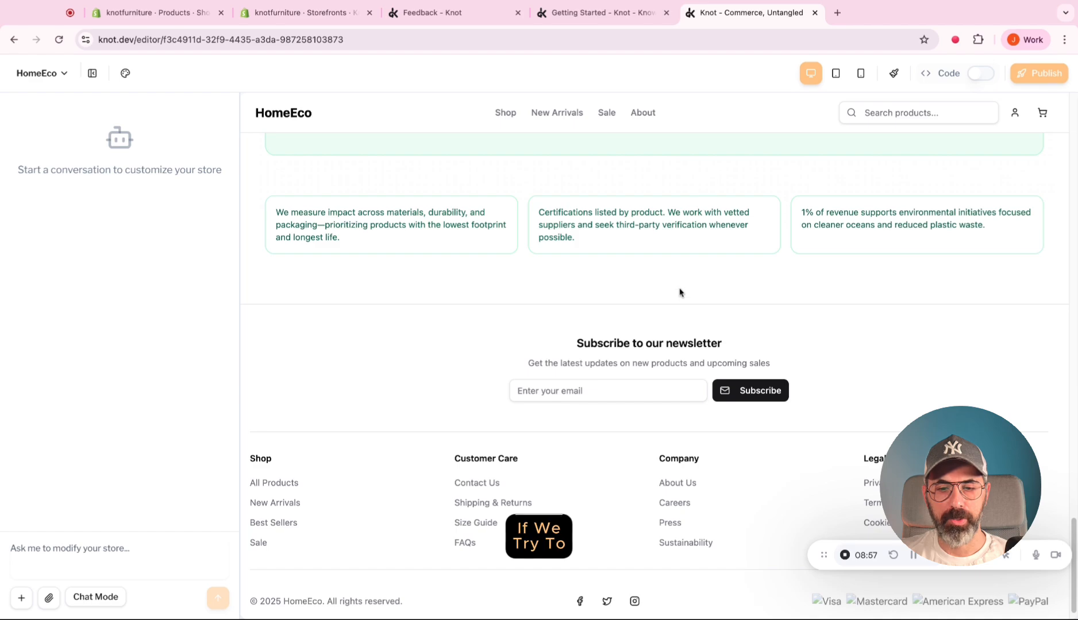
Test the store's cart by adding the Stensill + Cutlery Set from the featured products, and close the cart.
scroll(679, 293, up, 5)
scroll(680, 293, up, 15)
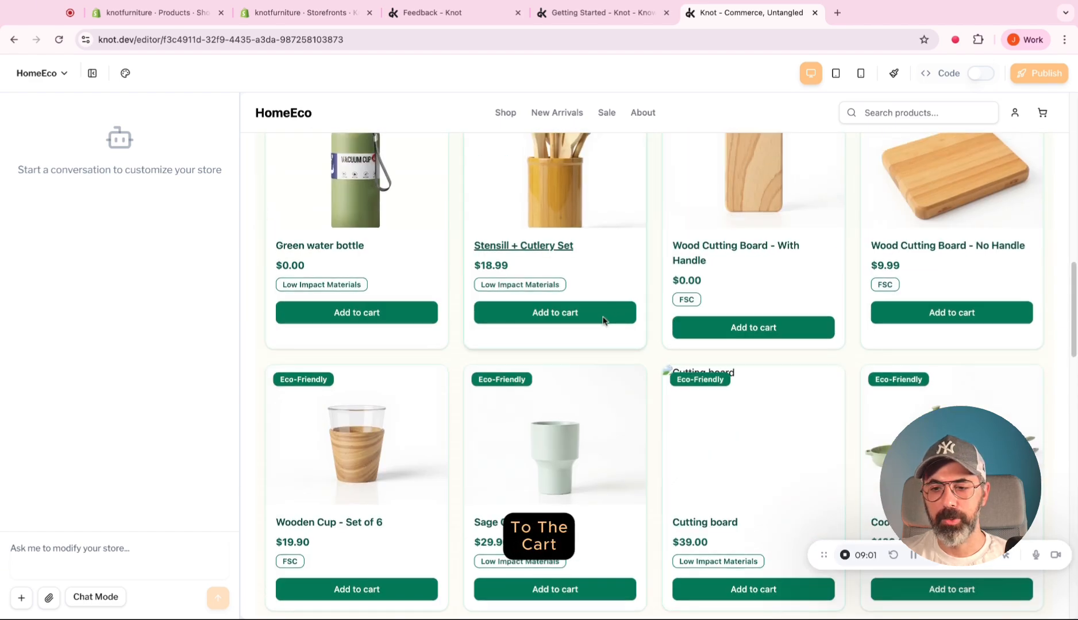
click(603, 320)
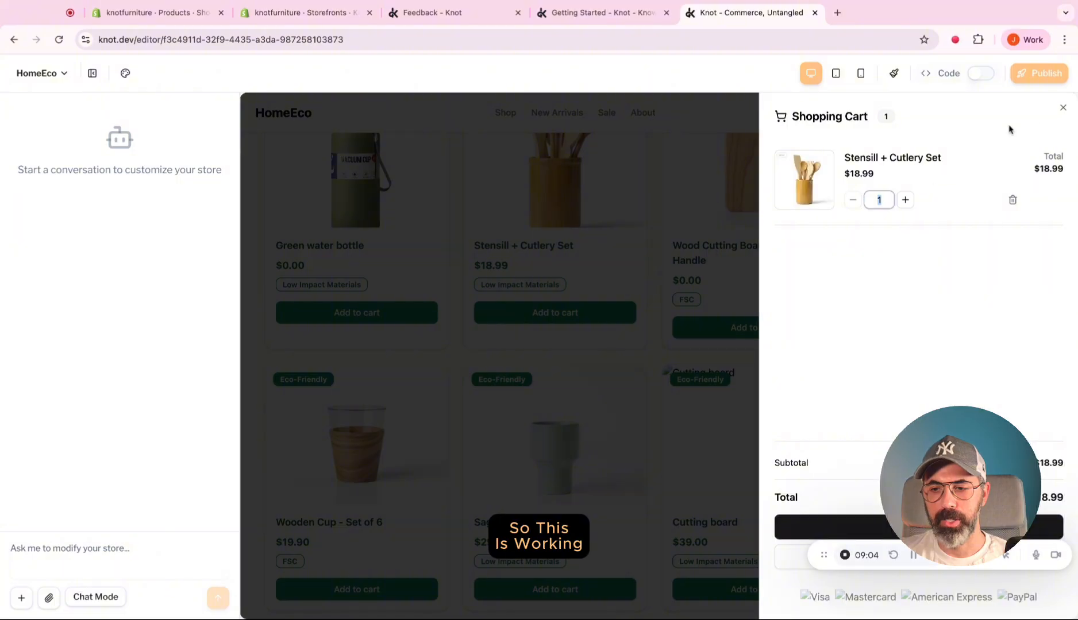
click(1062, 108)
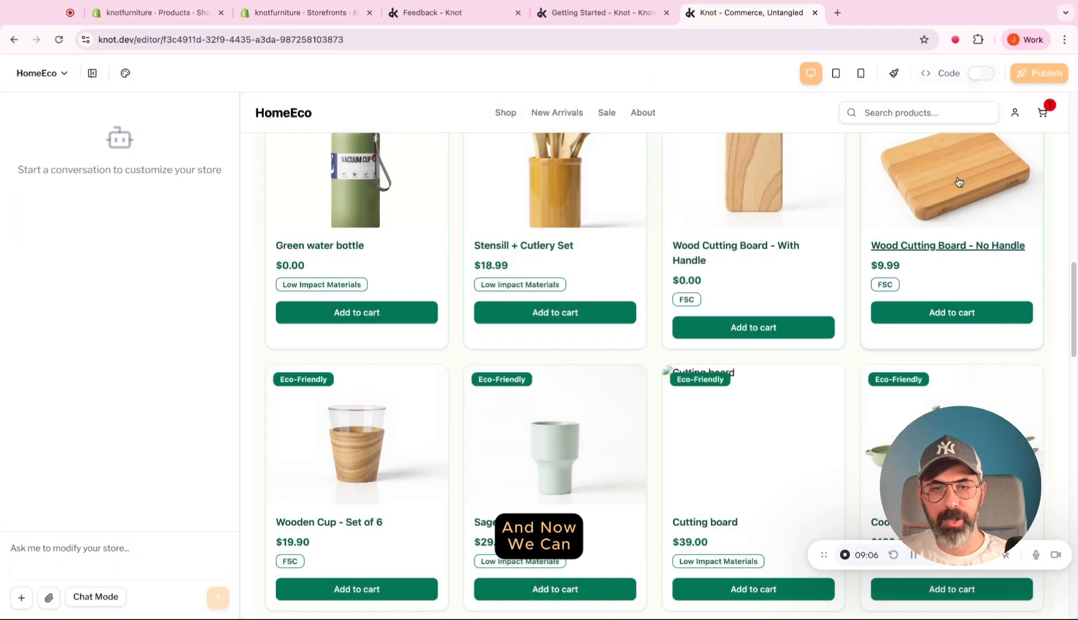
Open the AI media generator, choose Text to Video at Best Quality, and check the available image tools.
scroll(942, 213, up, 1)
scroll(942, 213, up, 3)
scroll(938, 210, up, 4)
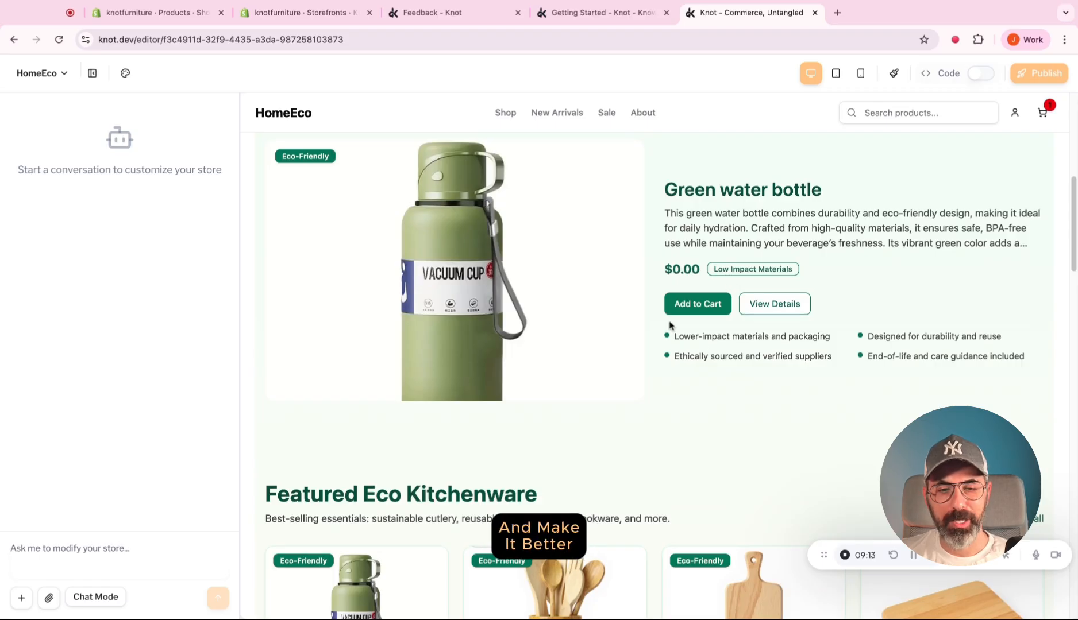
scroll(668, 322, up, 6)
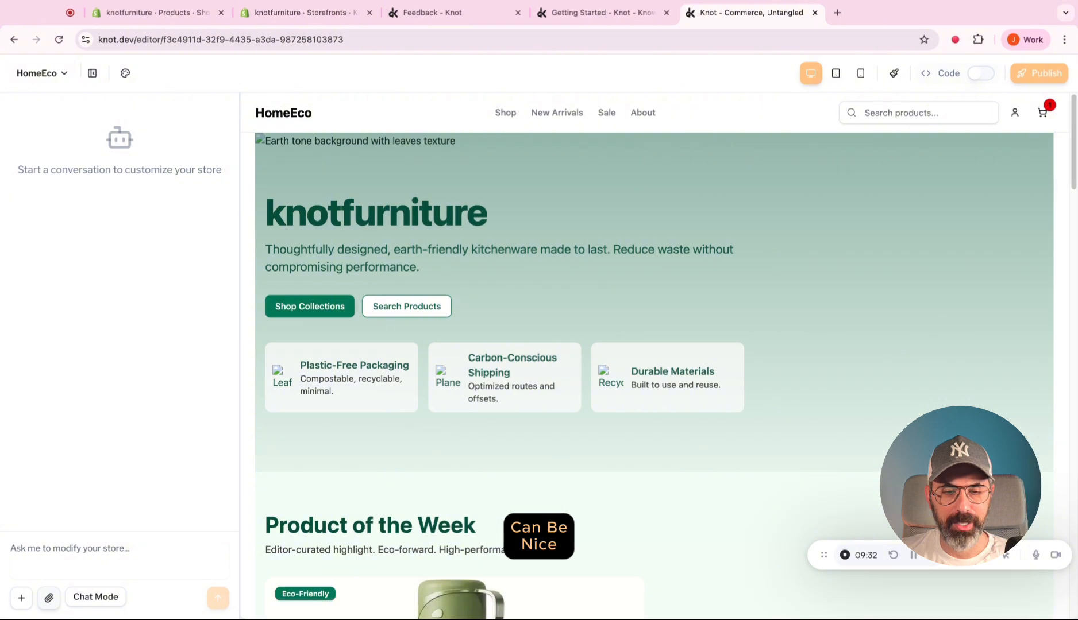
click(49, 598)
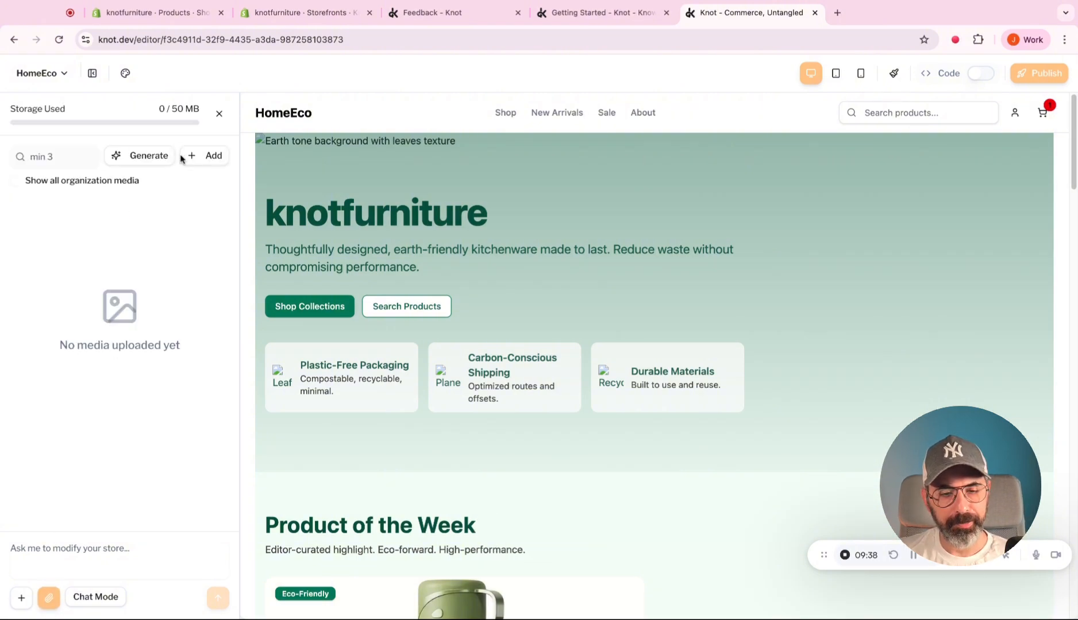
click(150, 156)
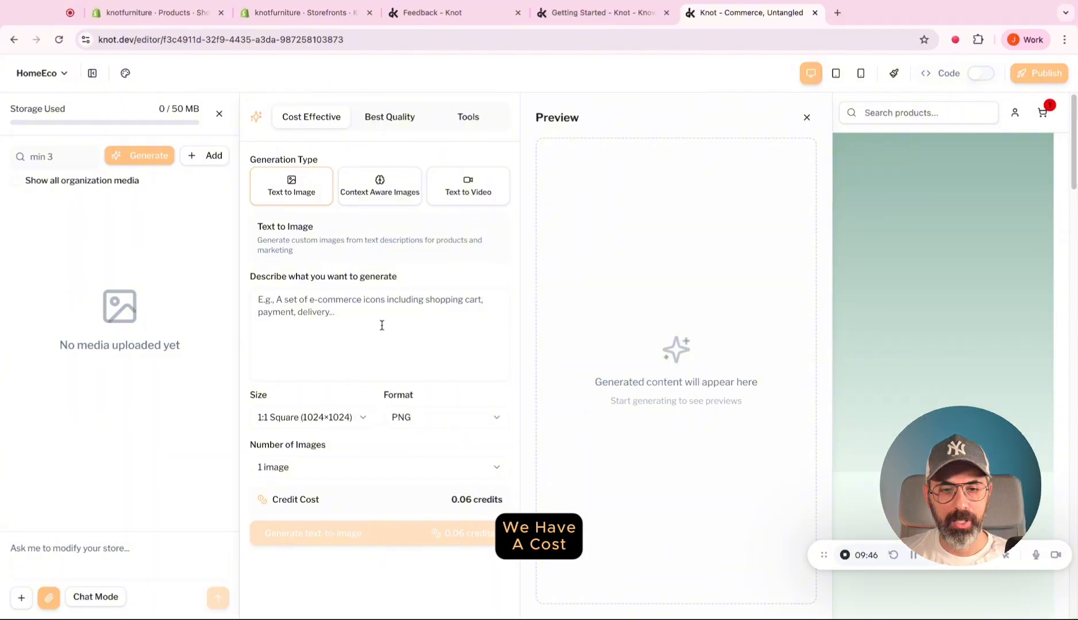
click(367, 113)
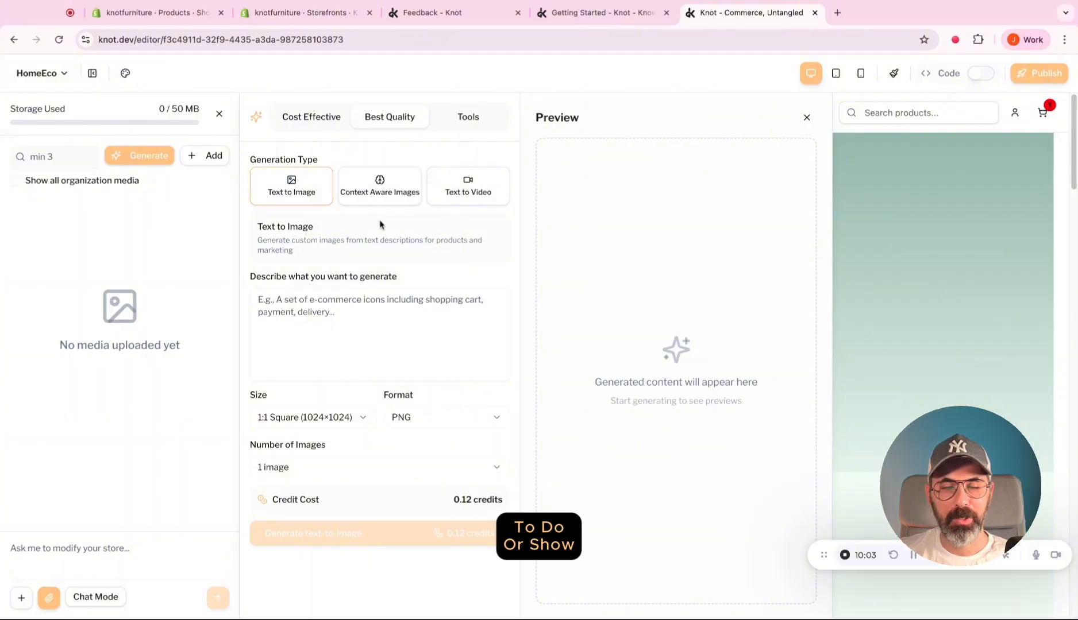
click(443, 194)
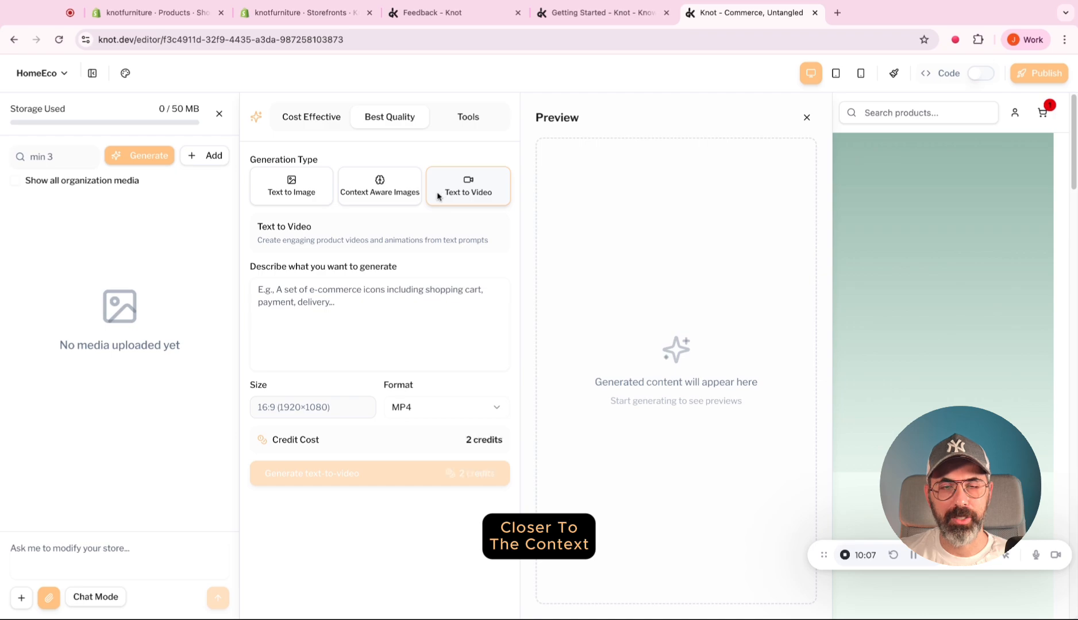
click(460, 118)
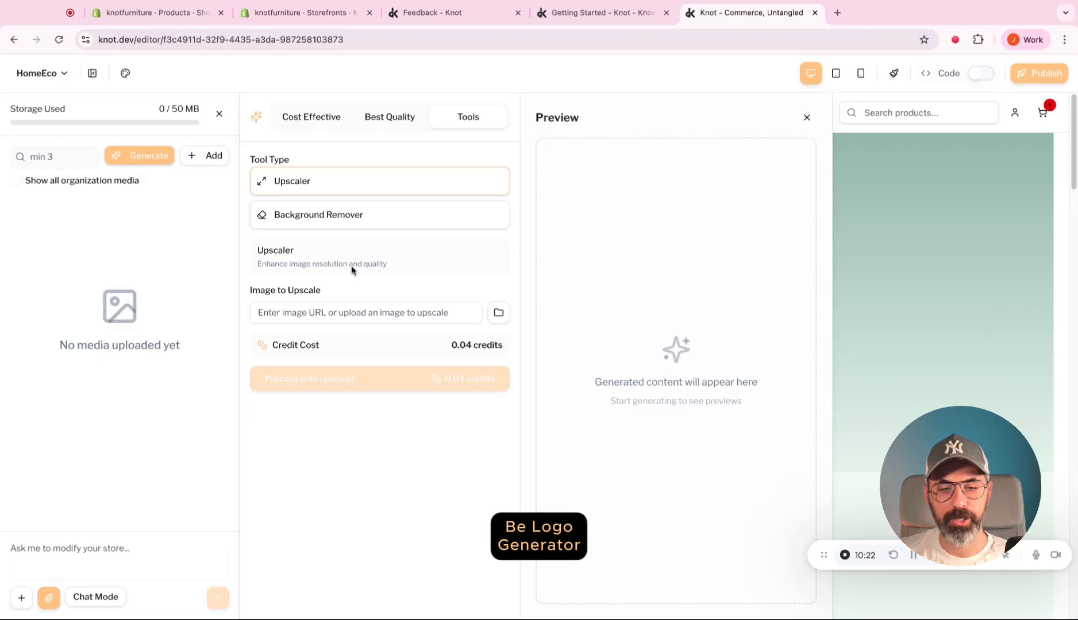
click(407, 123)
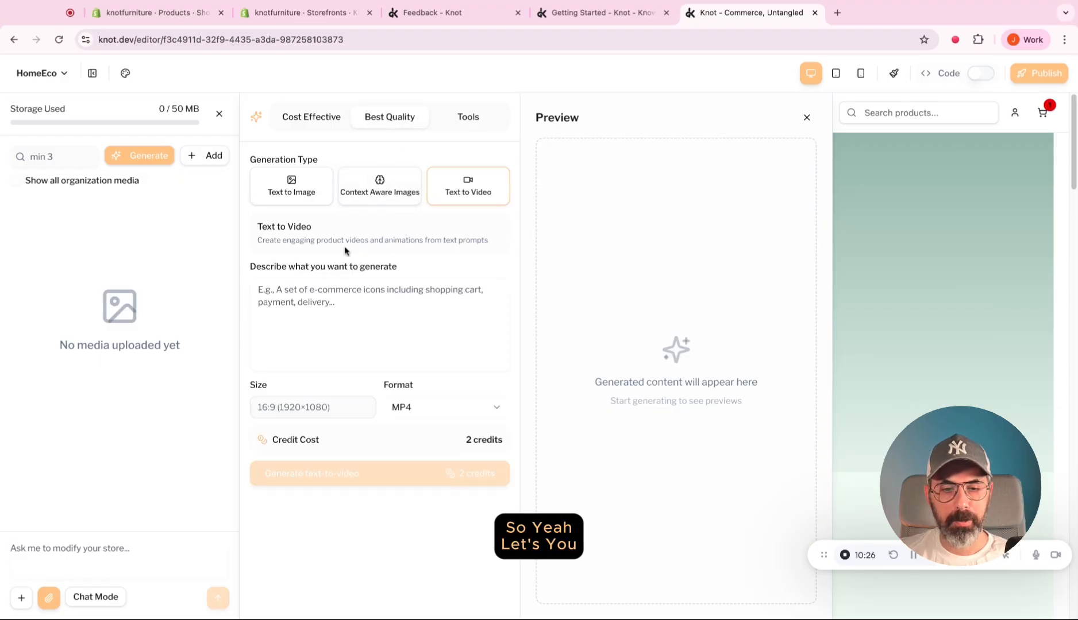
Generate a slow moving video featuring a sage green kitchen with wooden counter, in a vast villa filled with a lot of light, and close the generator.
click(343, 290)
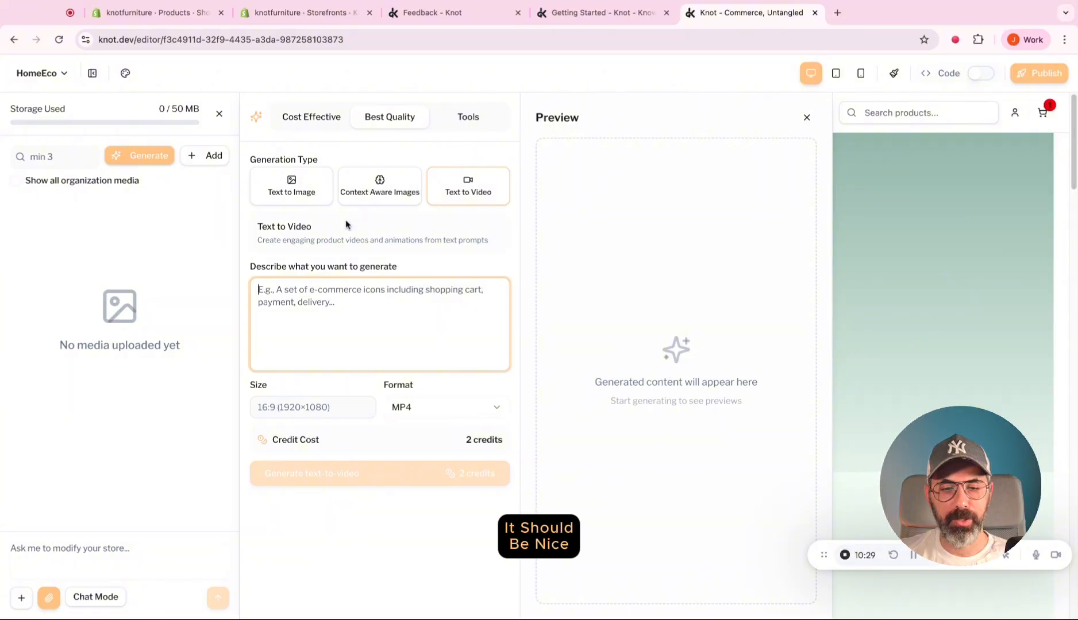
text(I w)
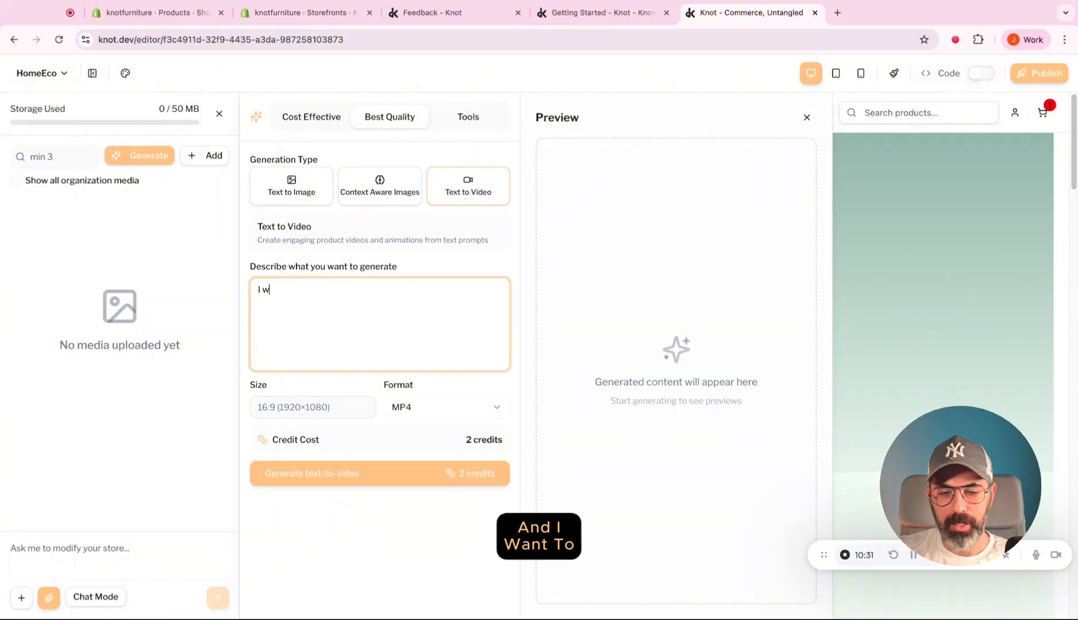
text(ant to cre)
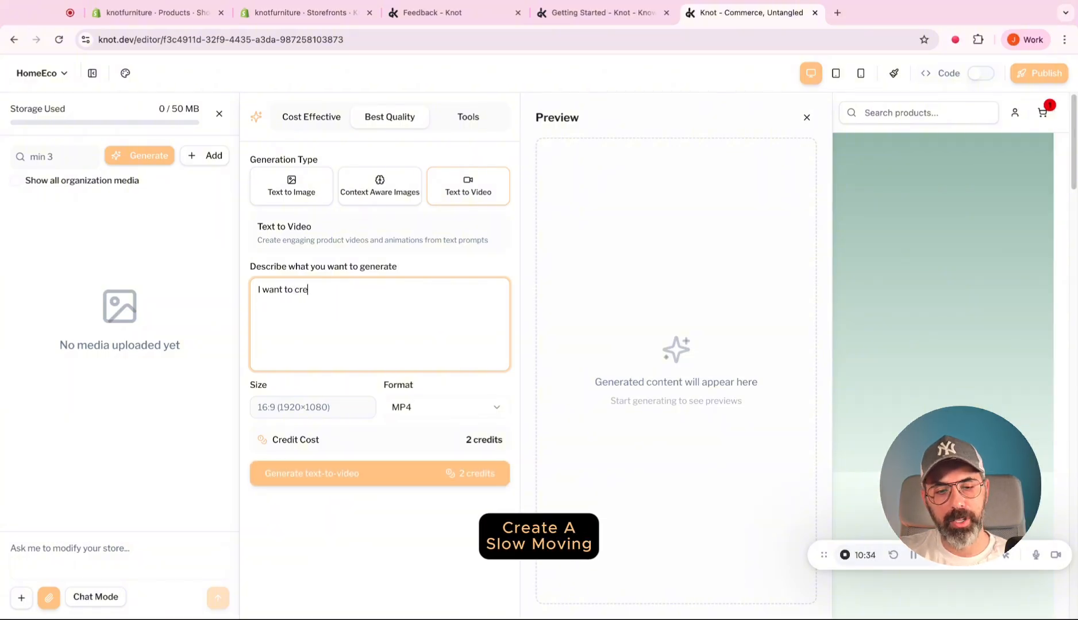
text(ate a slow moving)
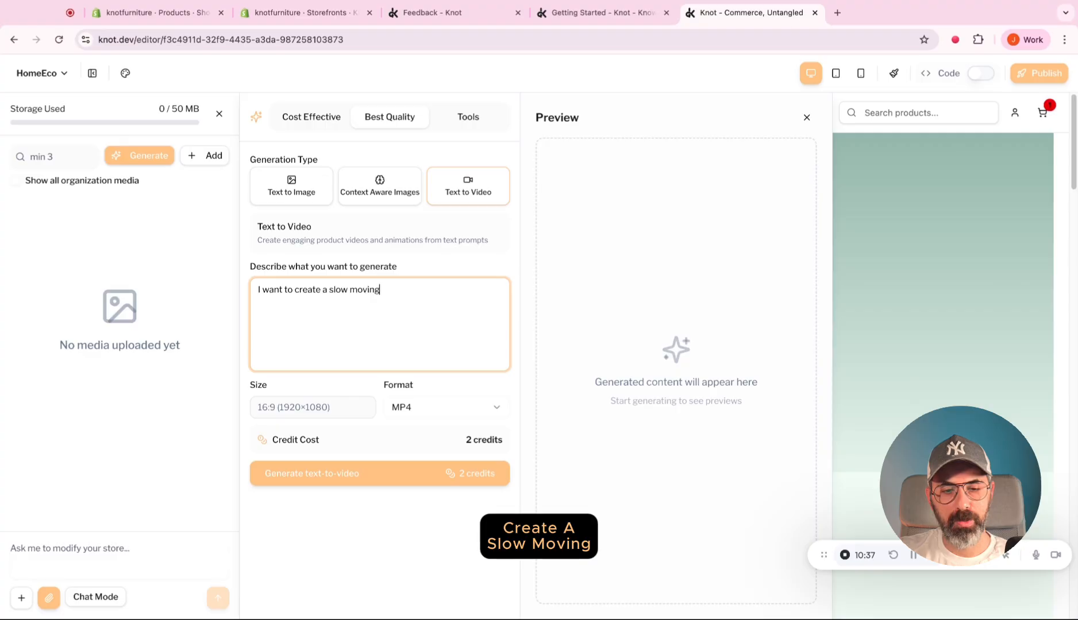
text( video featur)
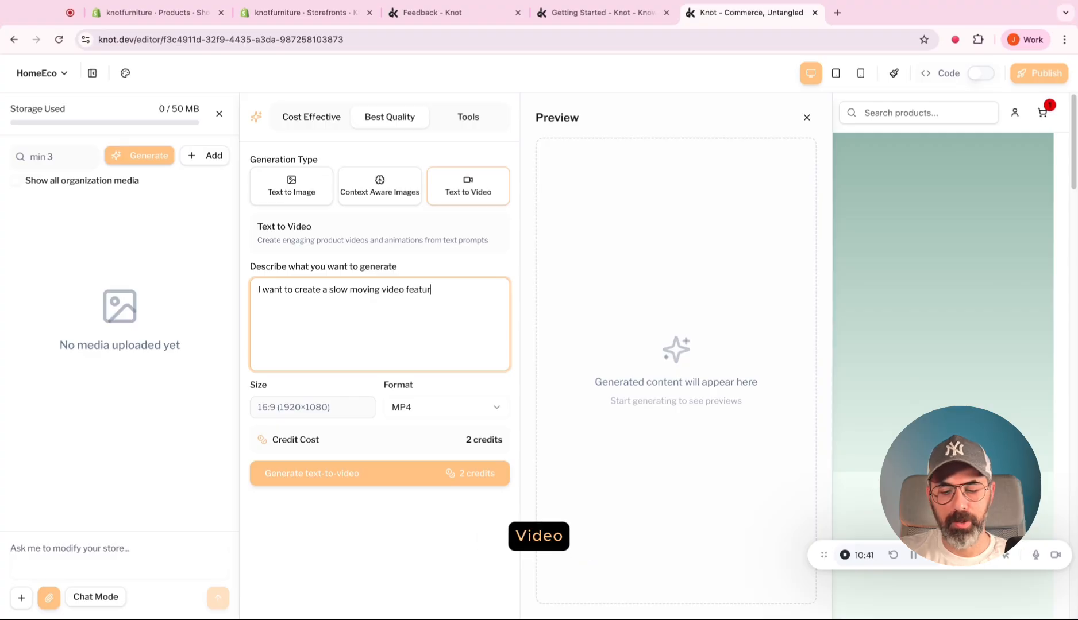
text(ing a sage green)
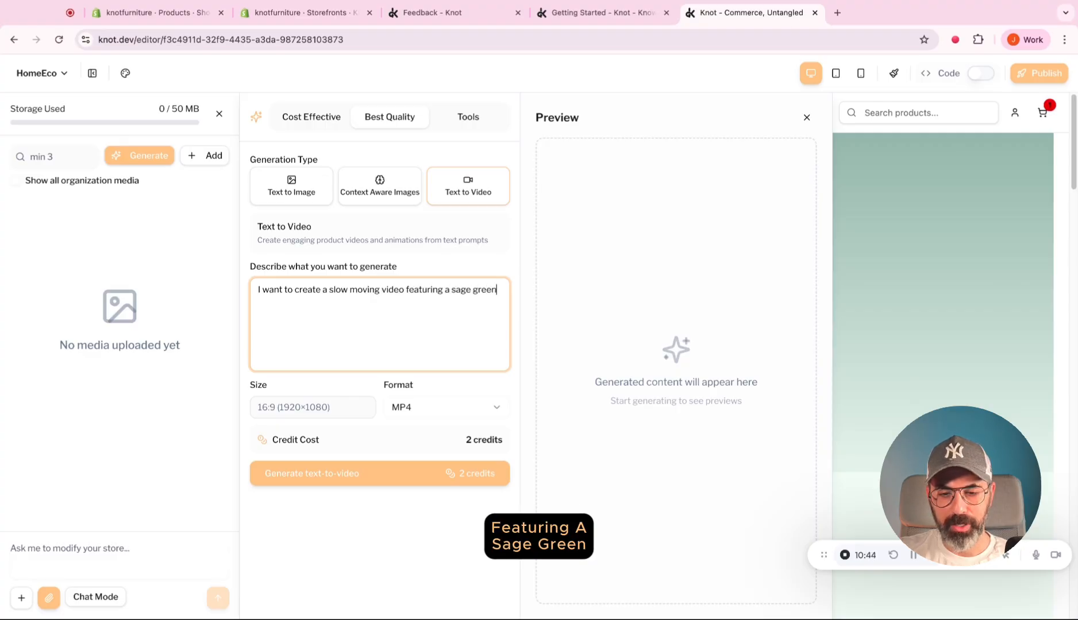
text( kitchen)
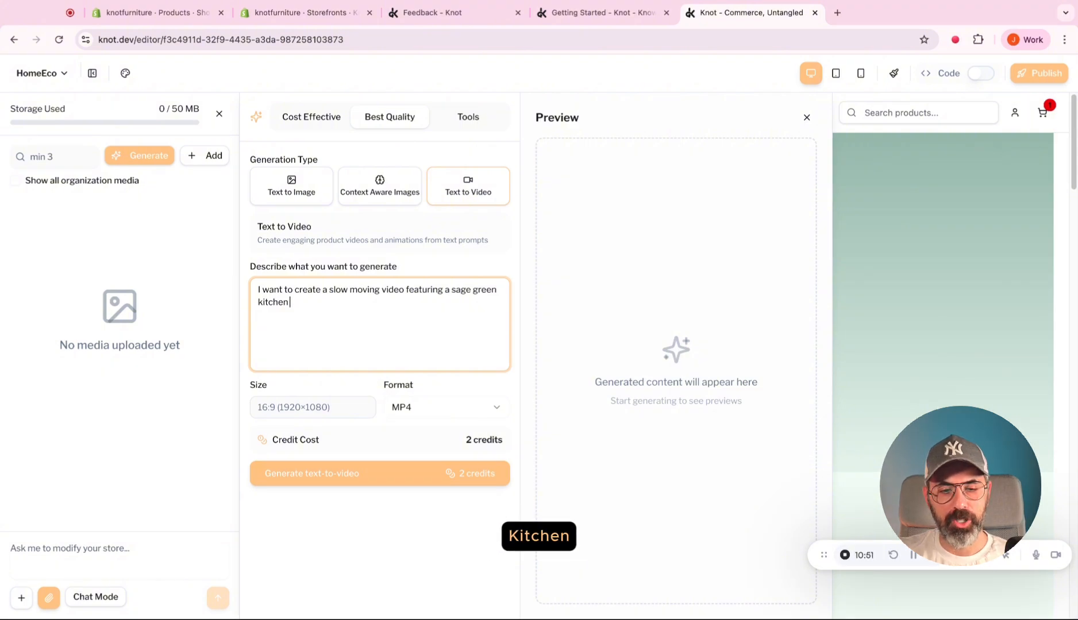
text( with)
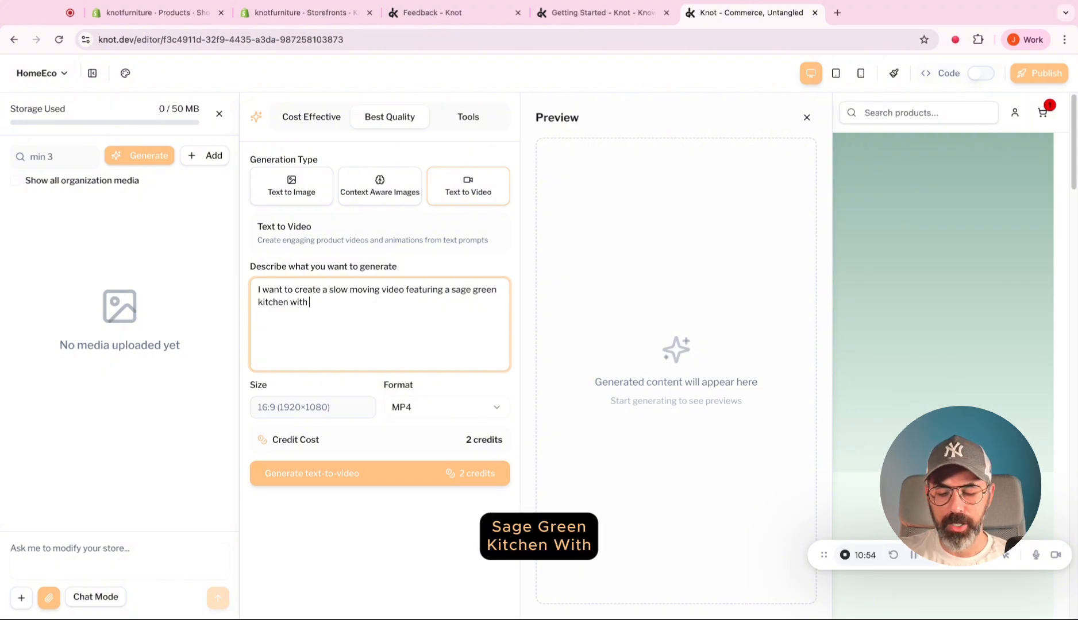
text( woo)
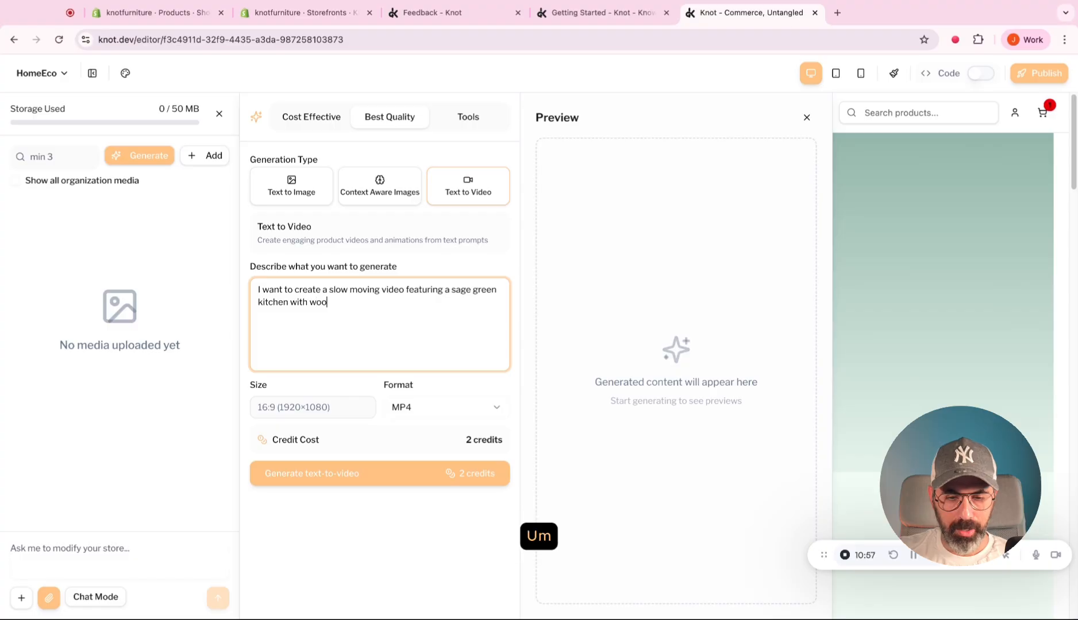
text(den counter,)
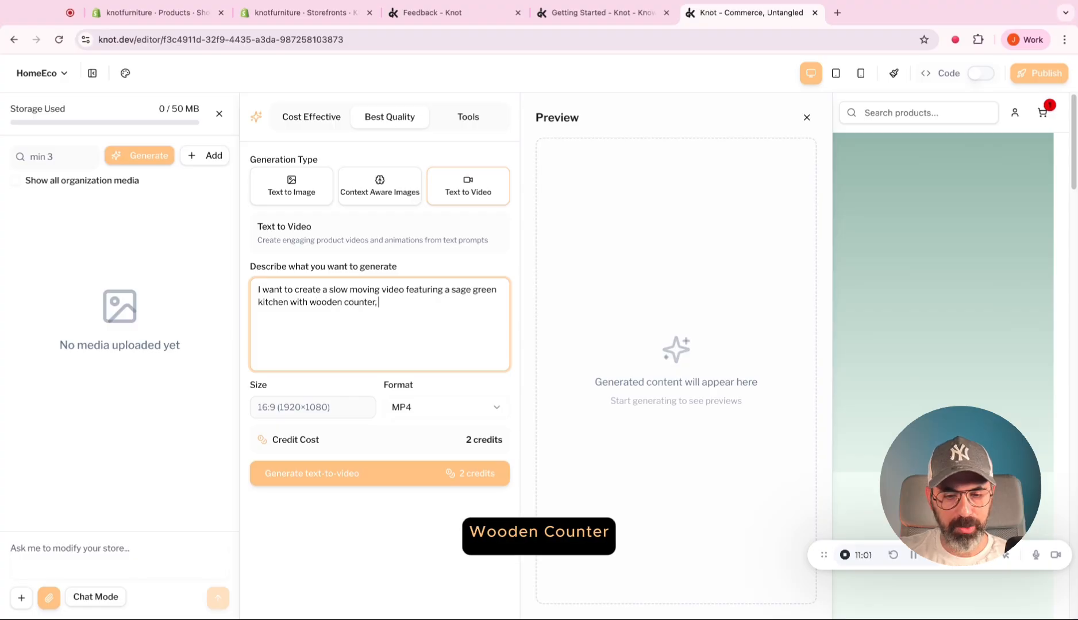
text( in a vast villa f)
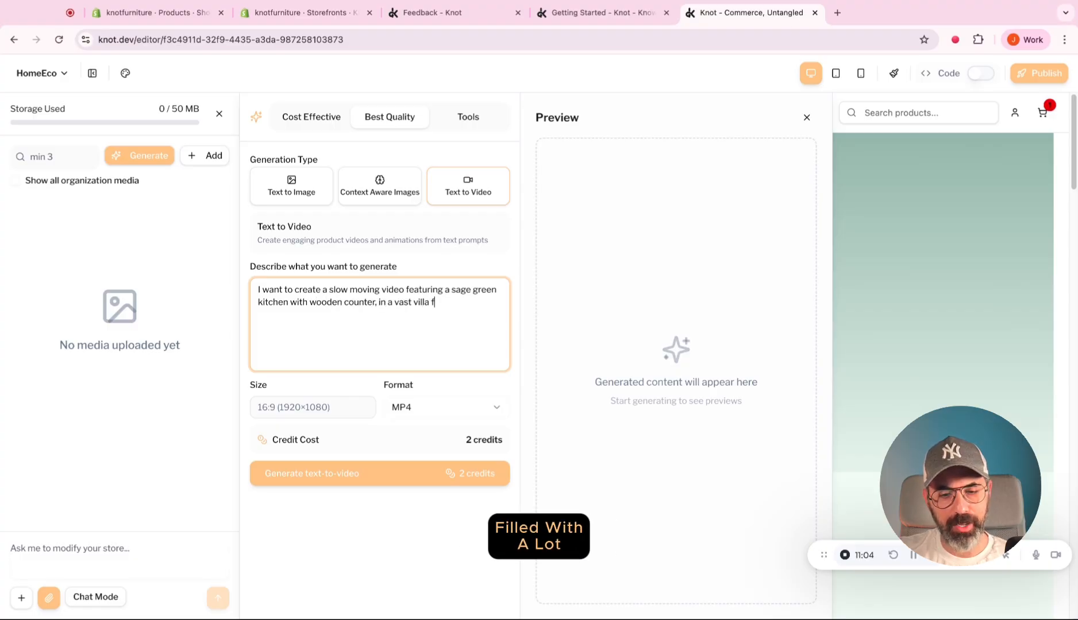
text(illed with a lot of light)
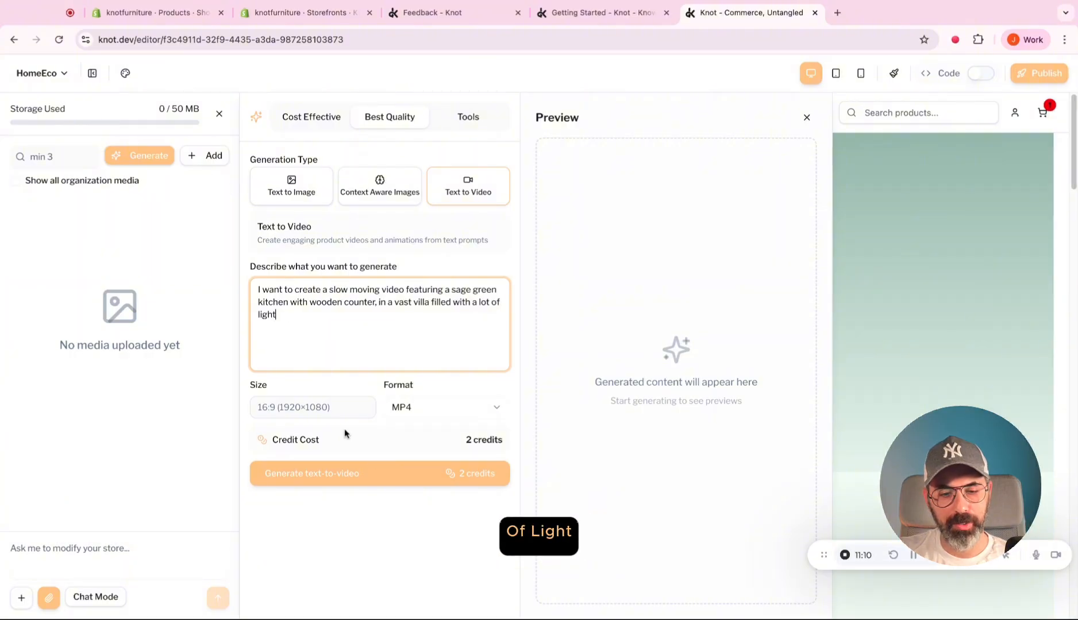
click(385, 474)
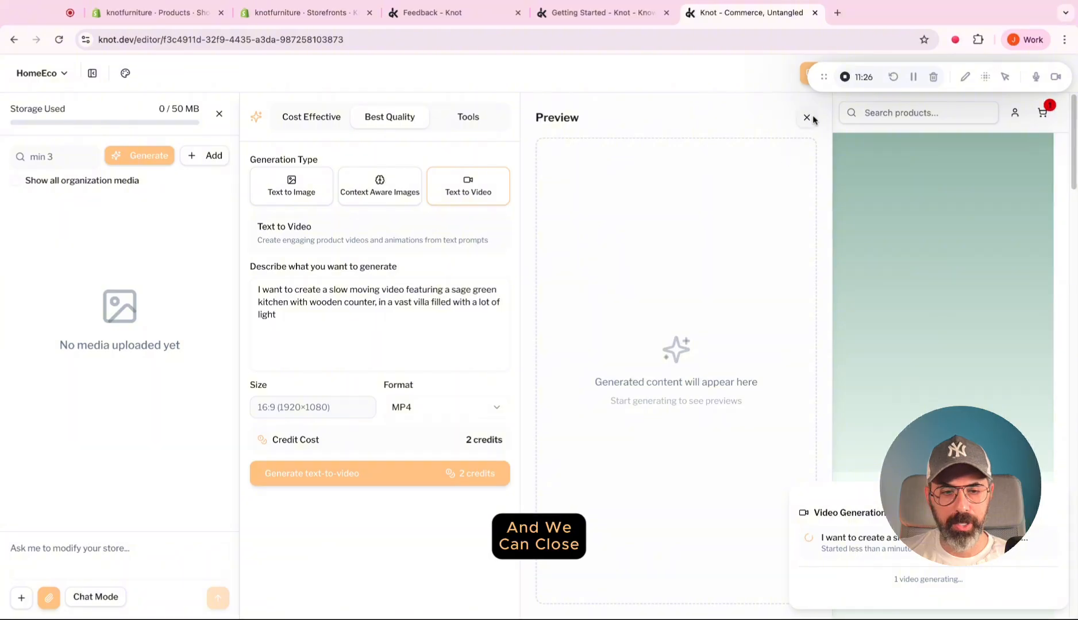
click(807, 117)
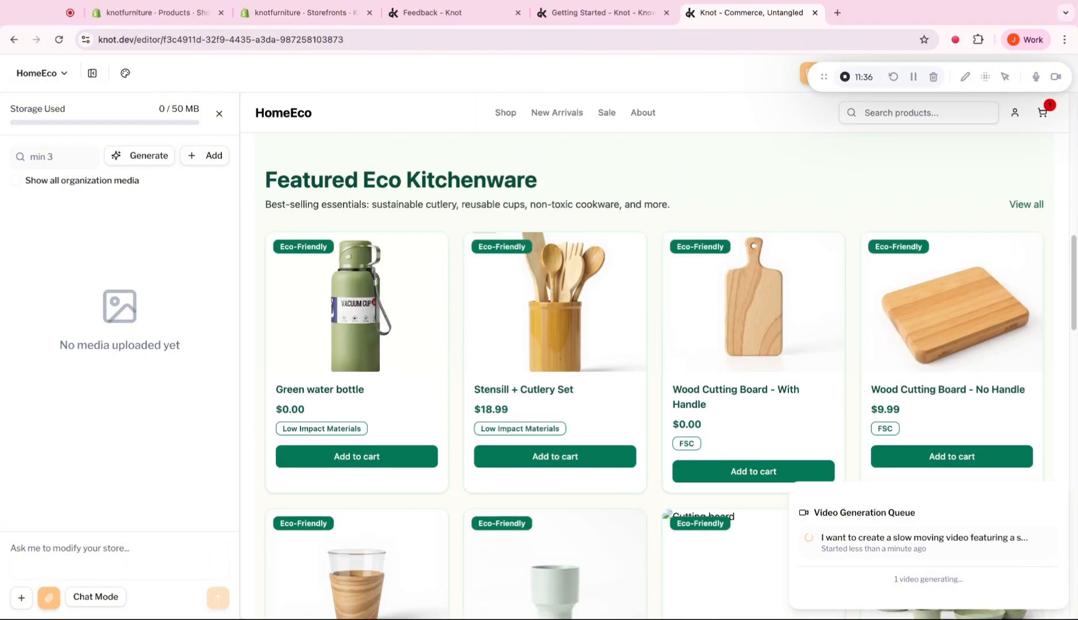
Set the homepage hero heading's text to HomeEco and save the change.
scroll(354, 318, down, 5)
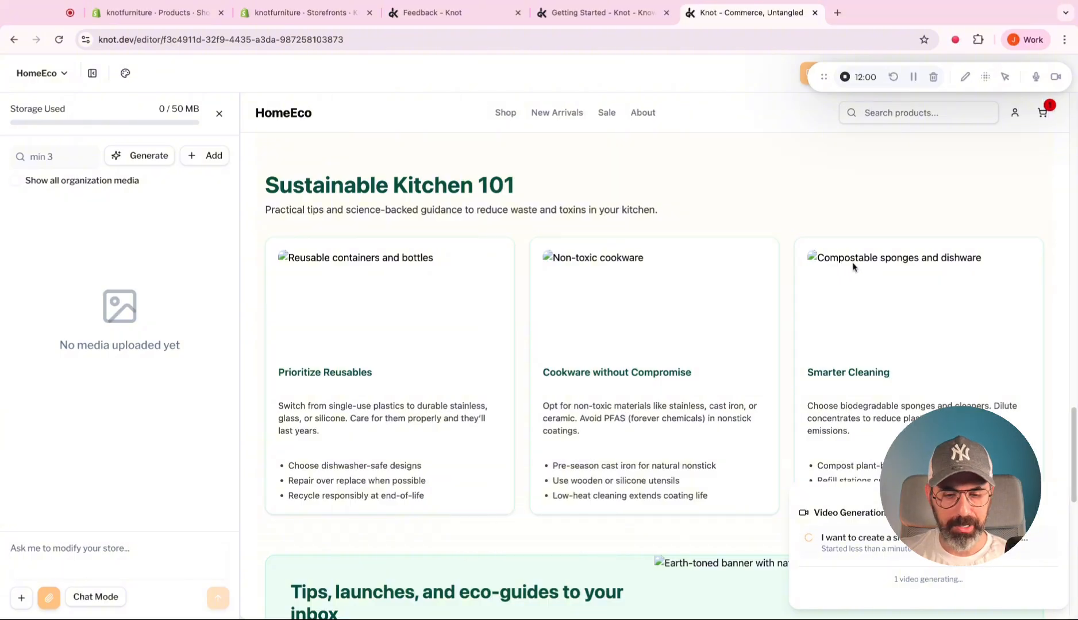
scroll(853, 266, down, 5)
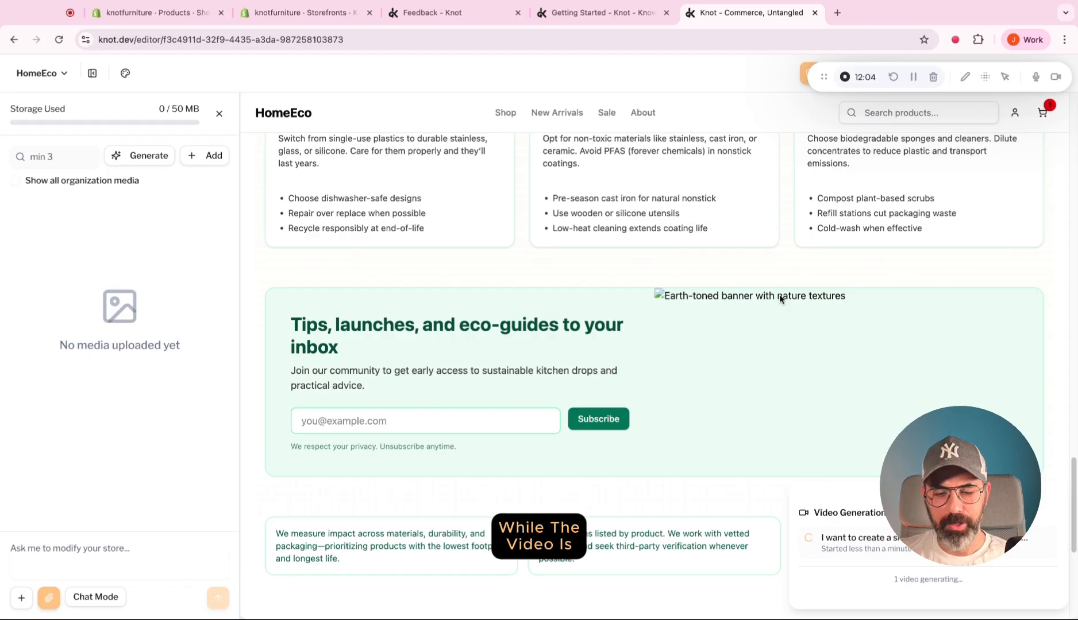
scroll(800, 301, down, 4)
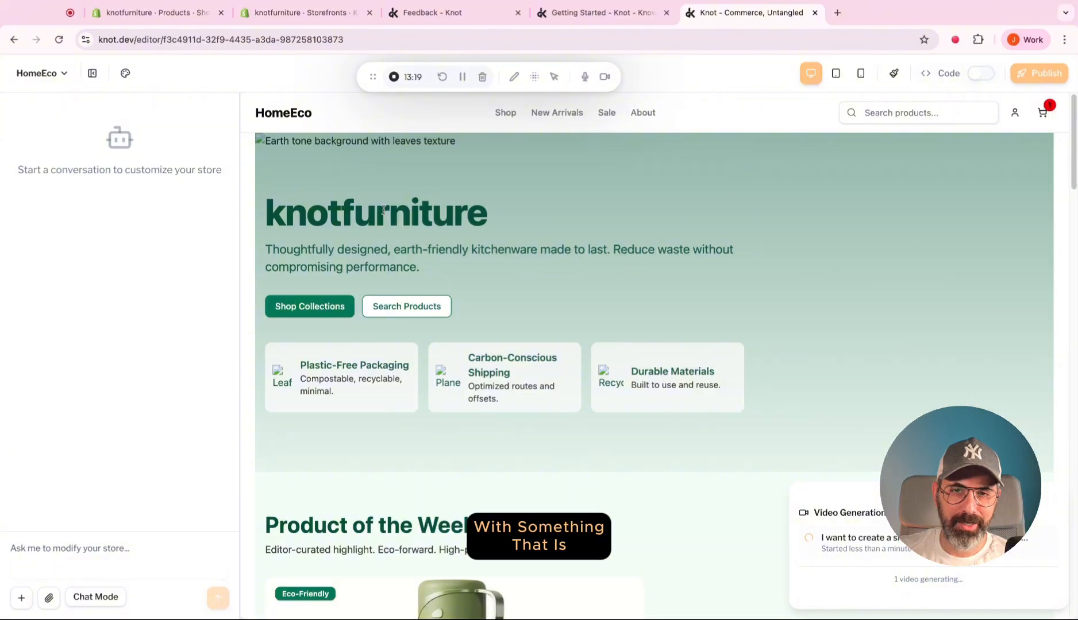
click(152, 553)
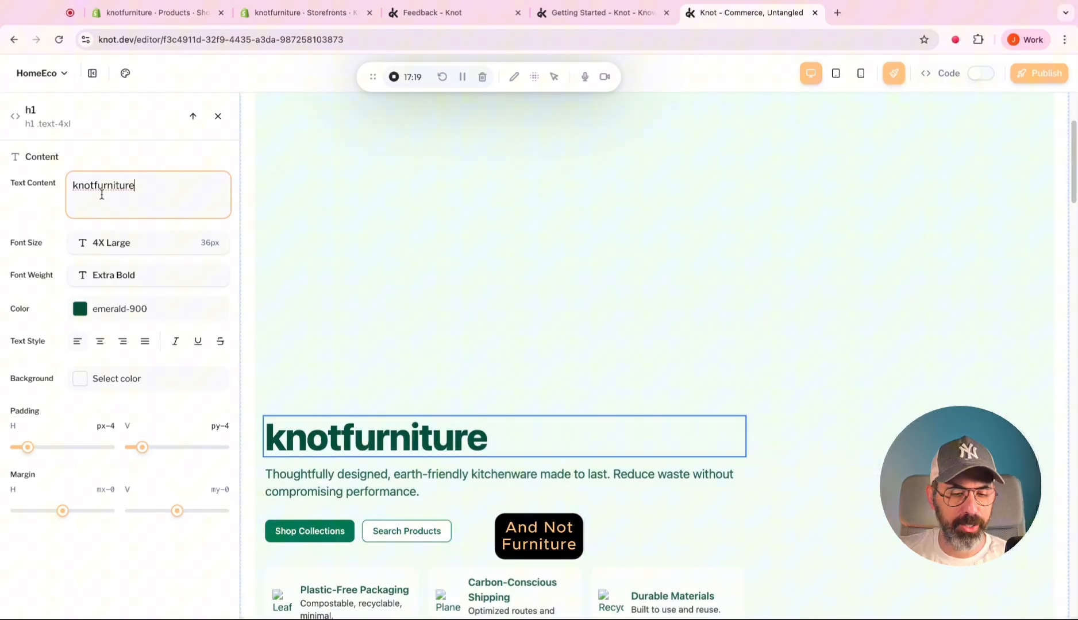
double_click(102, 193)
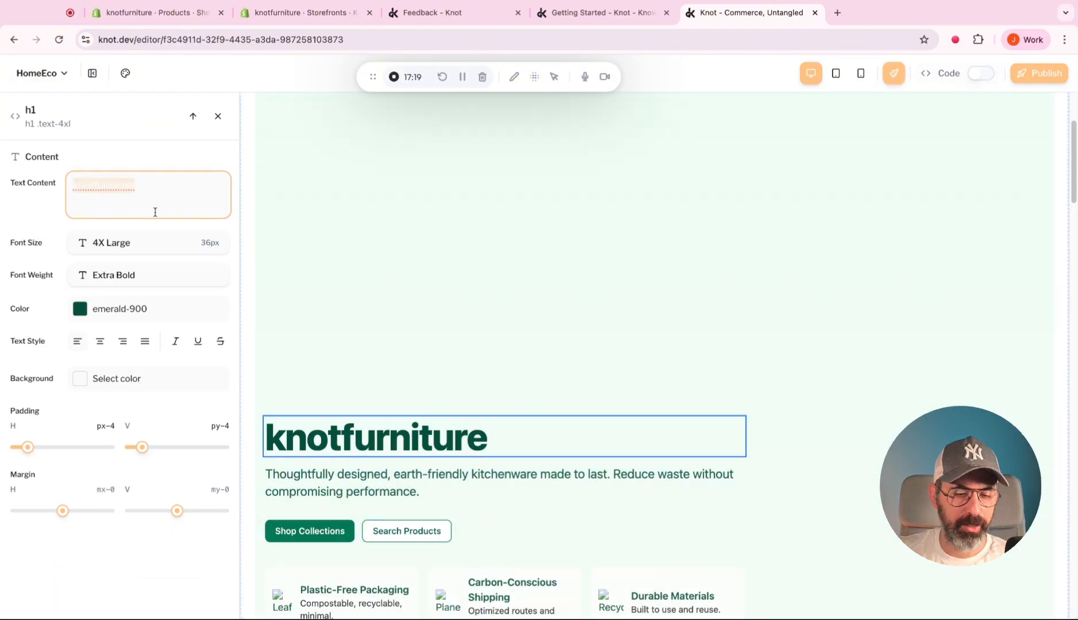
text(HomeEco)
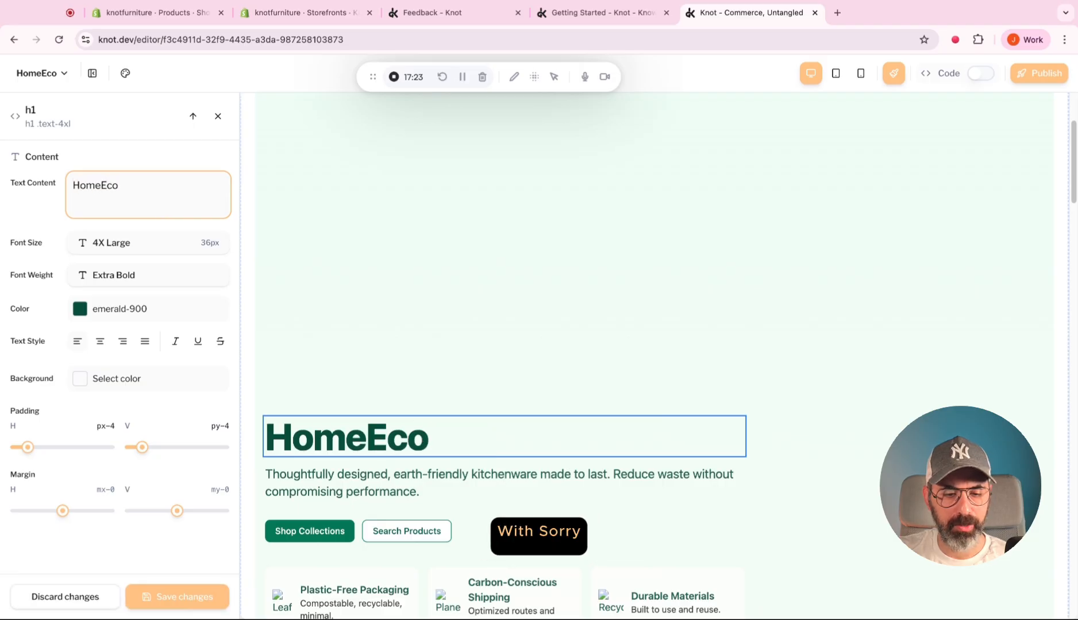
click(166, 598)
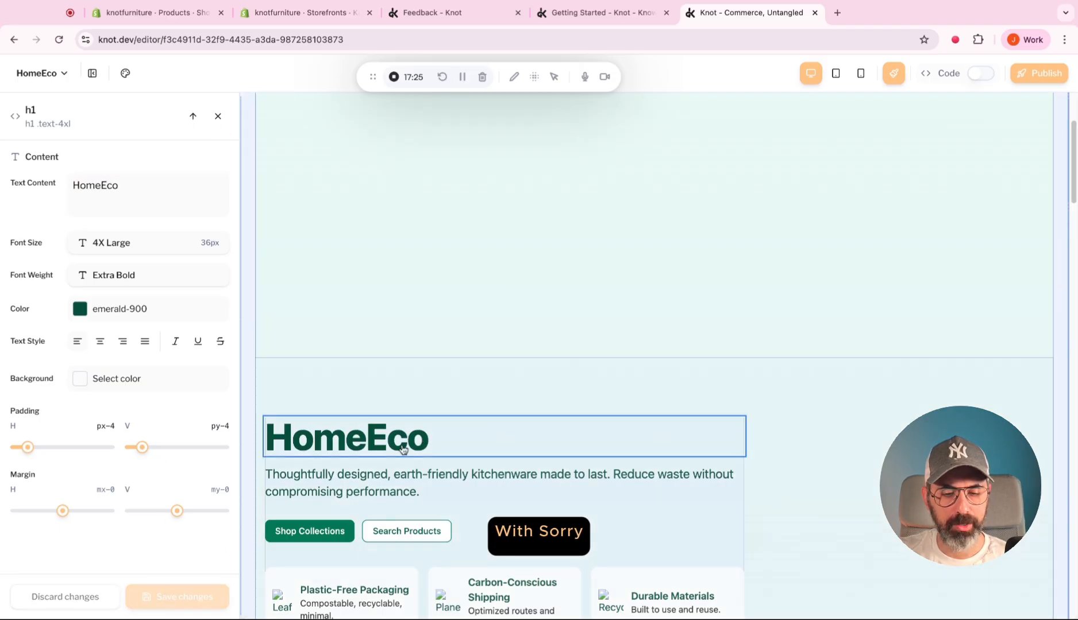
scroll(504, 292, down, 2)
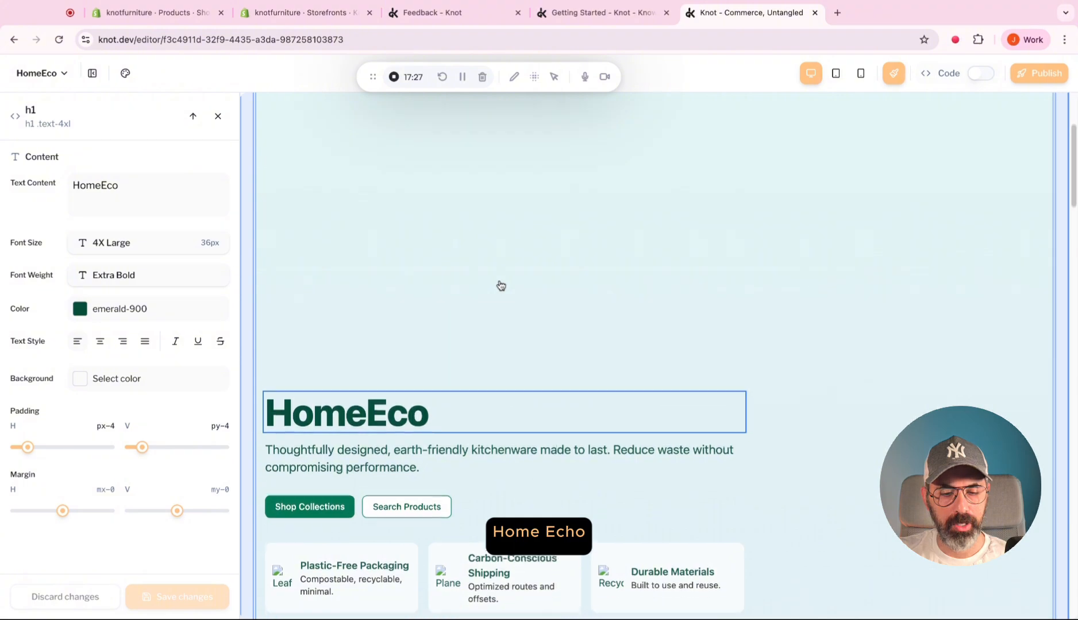
scroll(501, 286, down, 1)
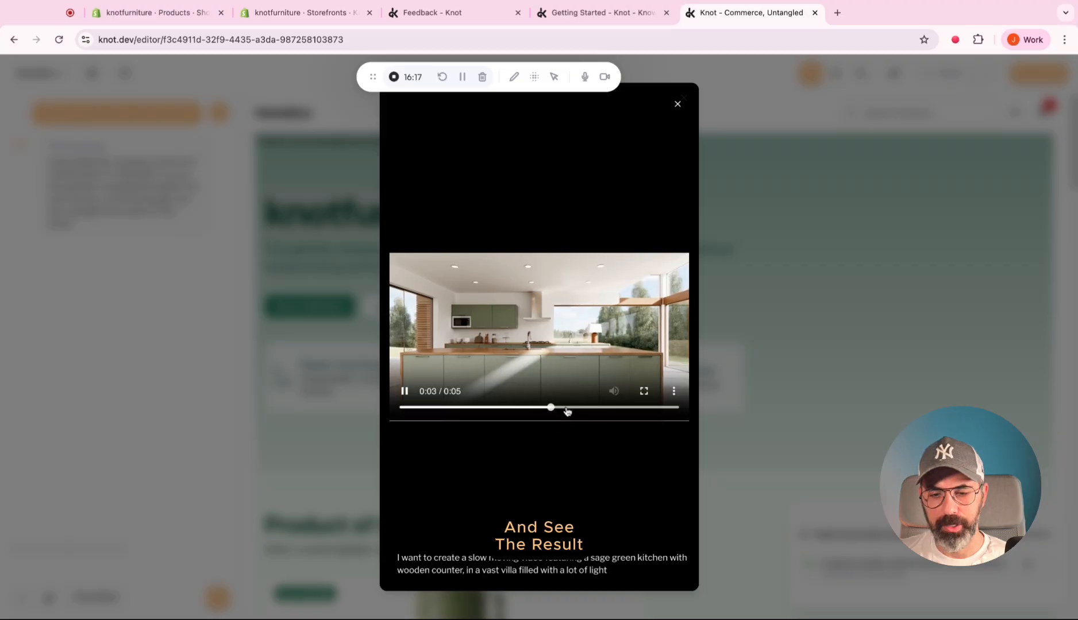
Close the kitchen video's preview and insert the generated video from the media library into the AI chat.
click(676, 104)
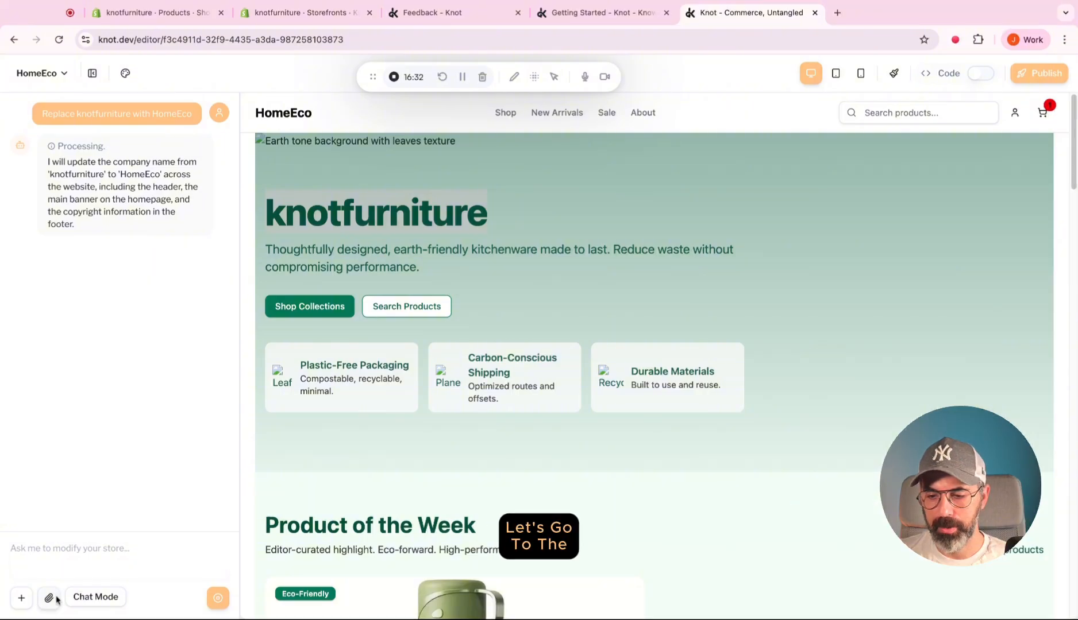
click(55, 599)
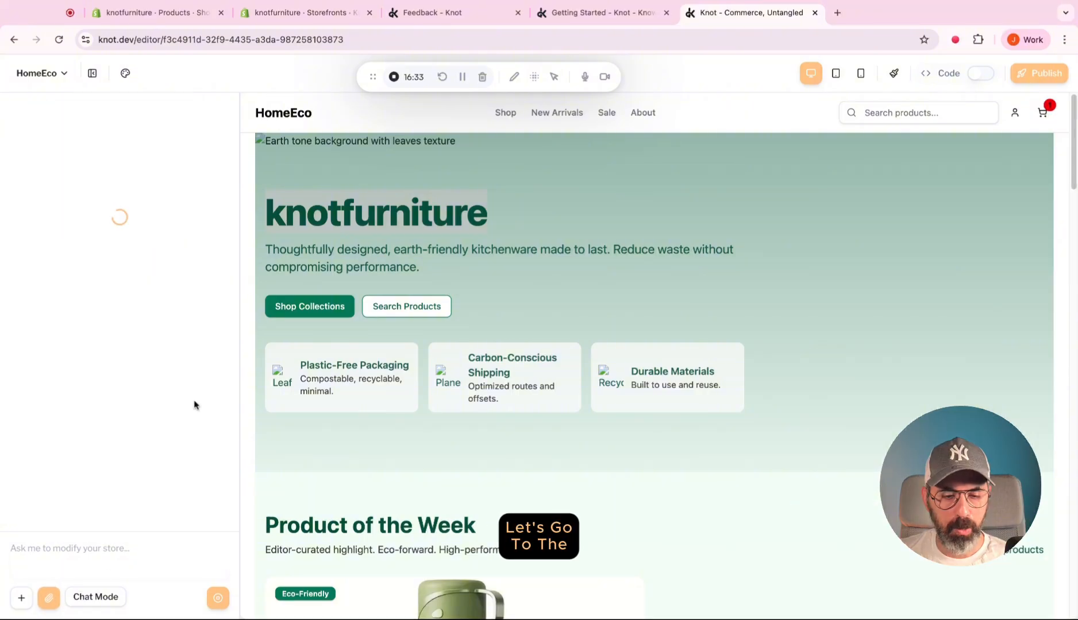
mouse_move(100, 255)
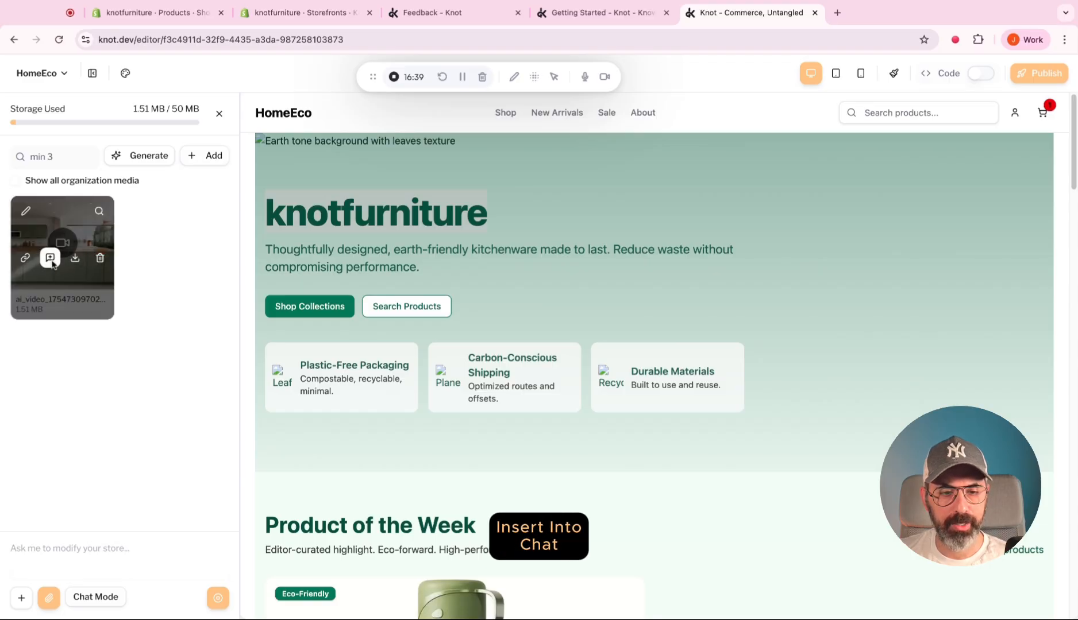
click(50, 258)
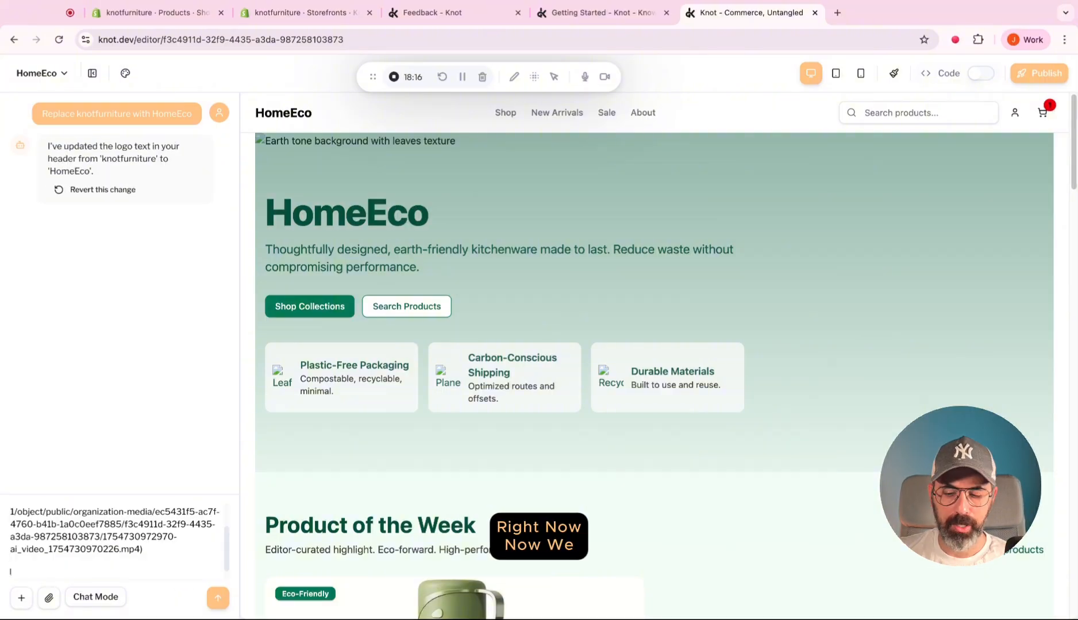
Ask the AI assistant to replace the hero section's image with this video as the background, set to autoplay and loop.
text(hero section)
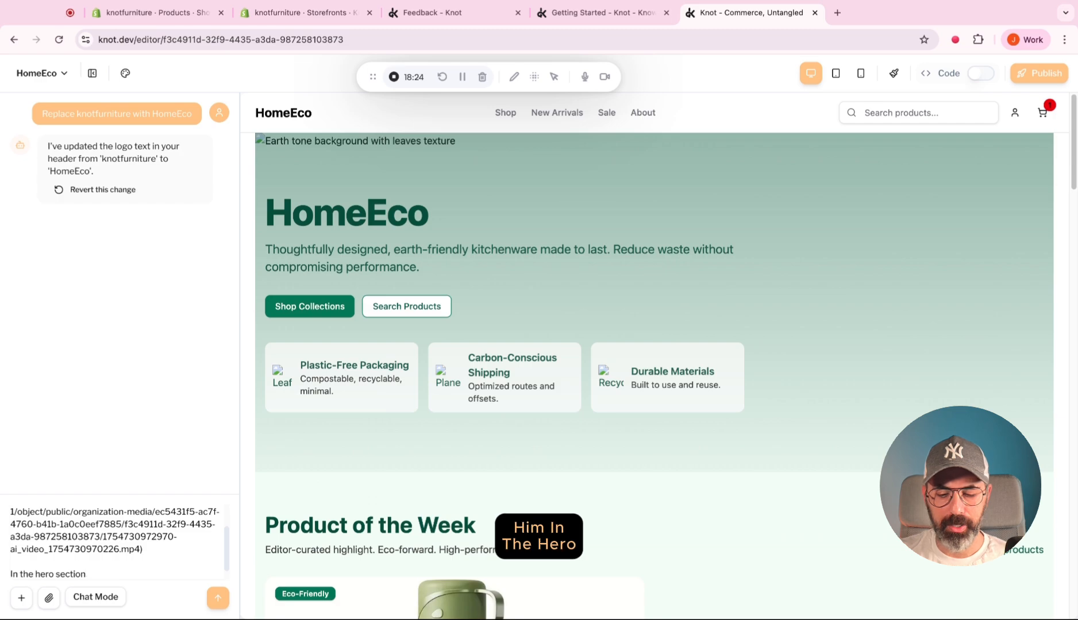
text(, replace the image with this vi)
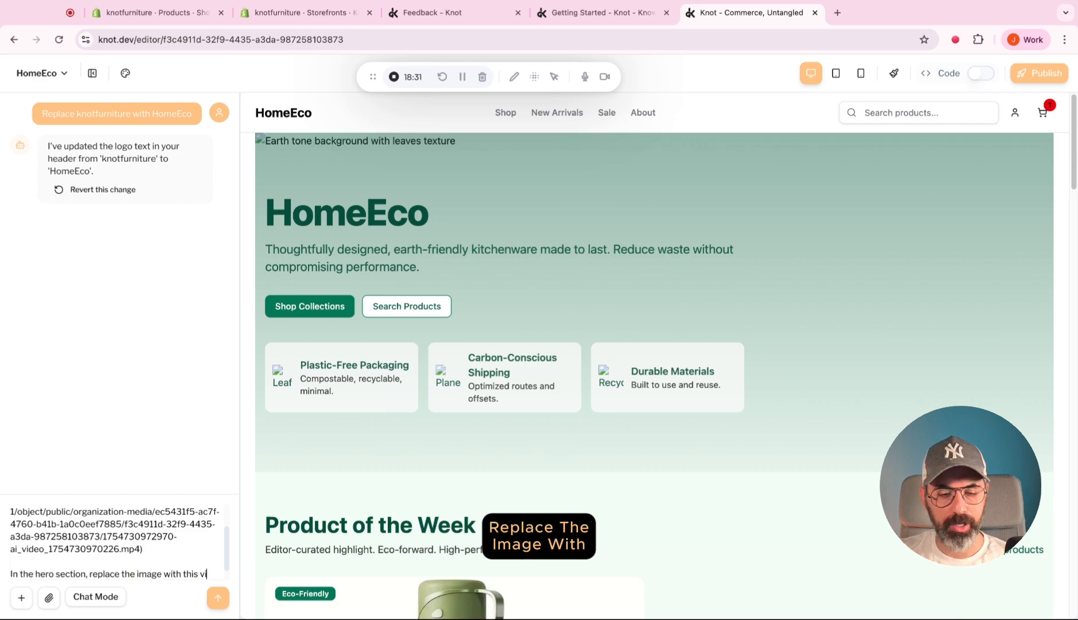
text(deo, make it)
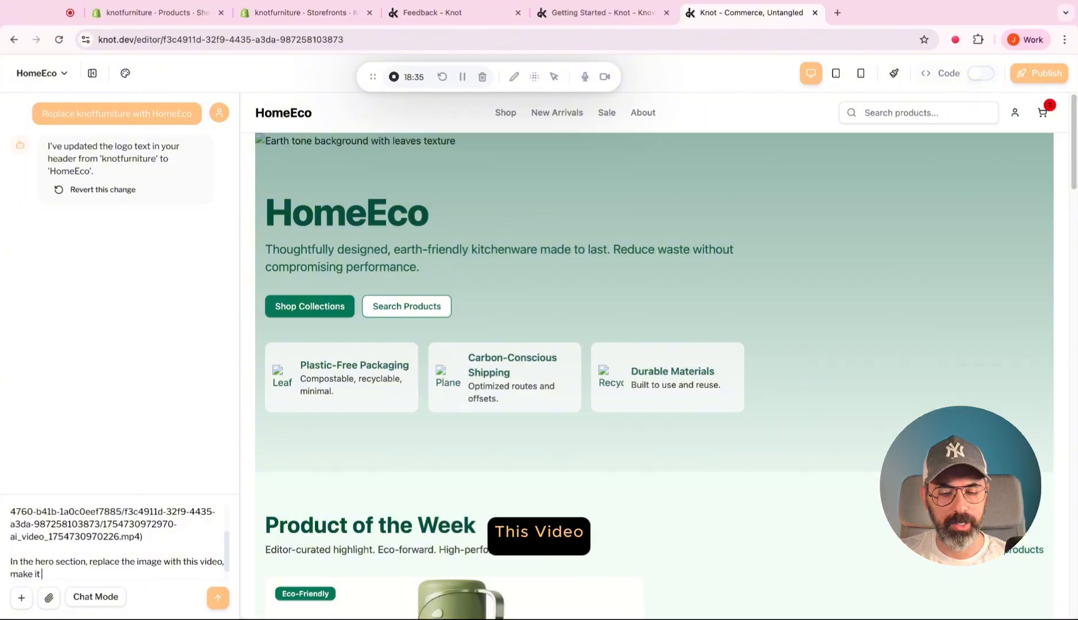
text( autoplay a)
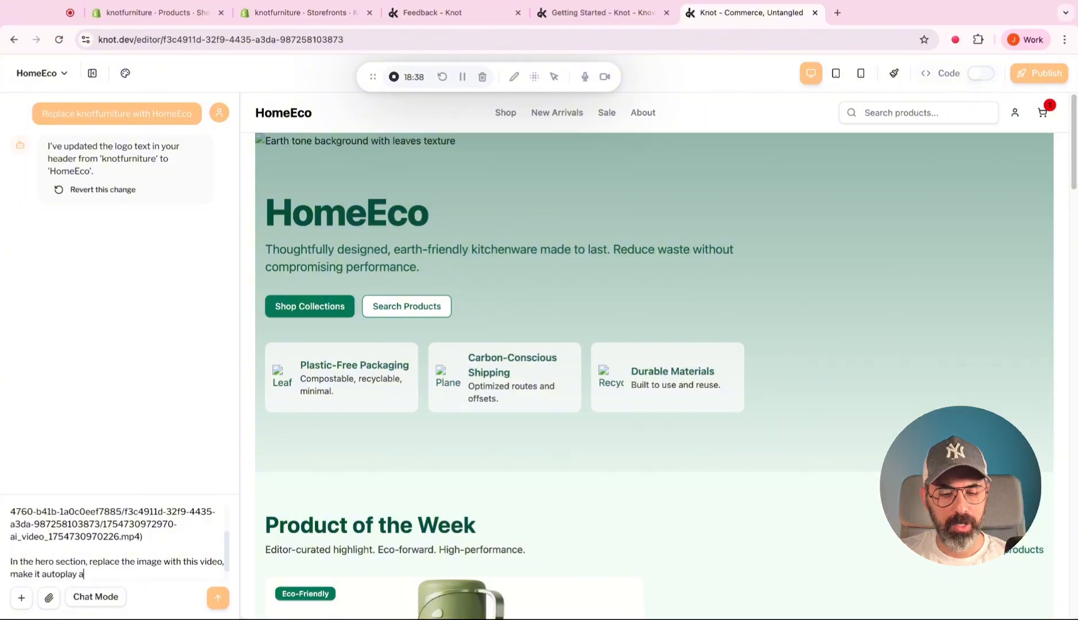
text(nd)
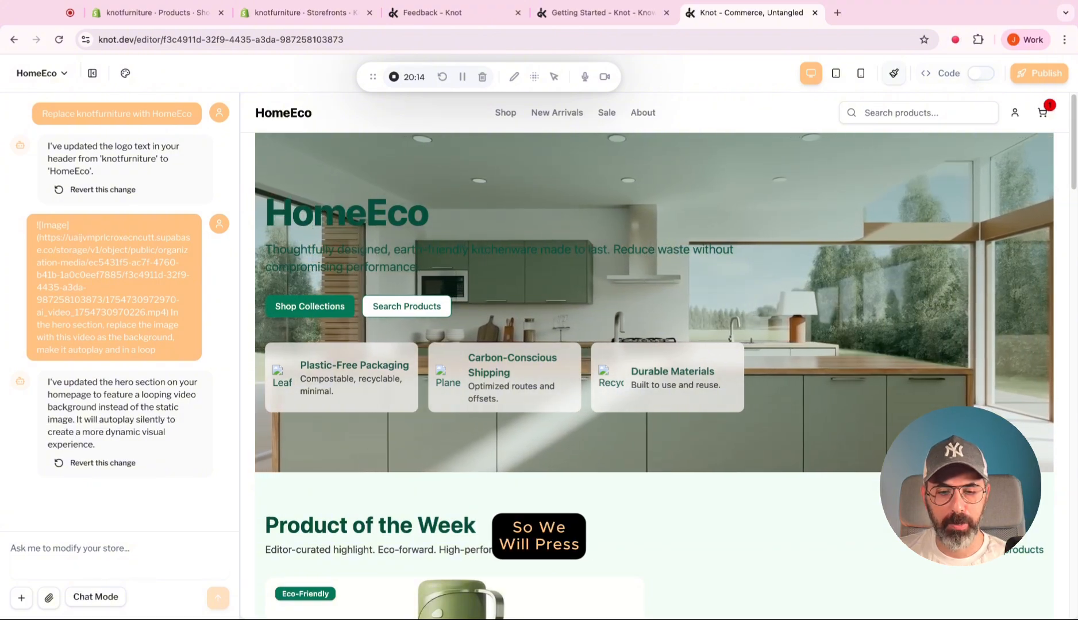
Set the text color of the HomeEco hero heading to orange-50.
click(894, 73)
scroll(395, 444, down, 5)
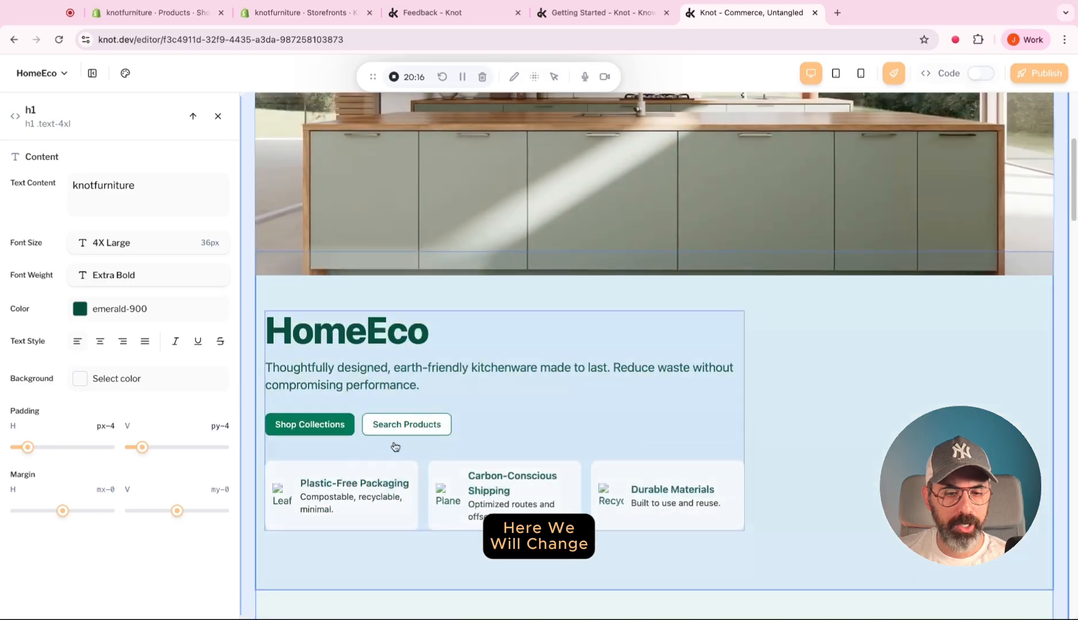
click(370, 345)
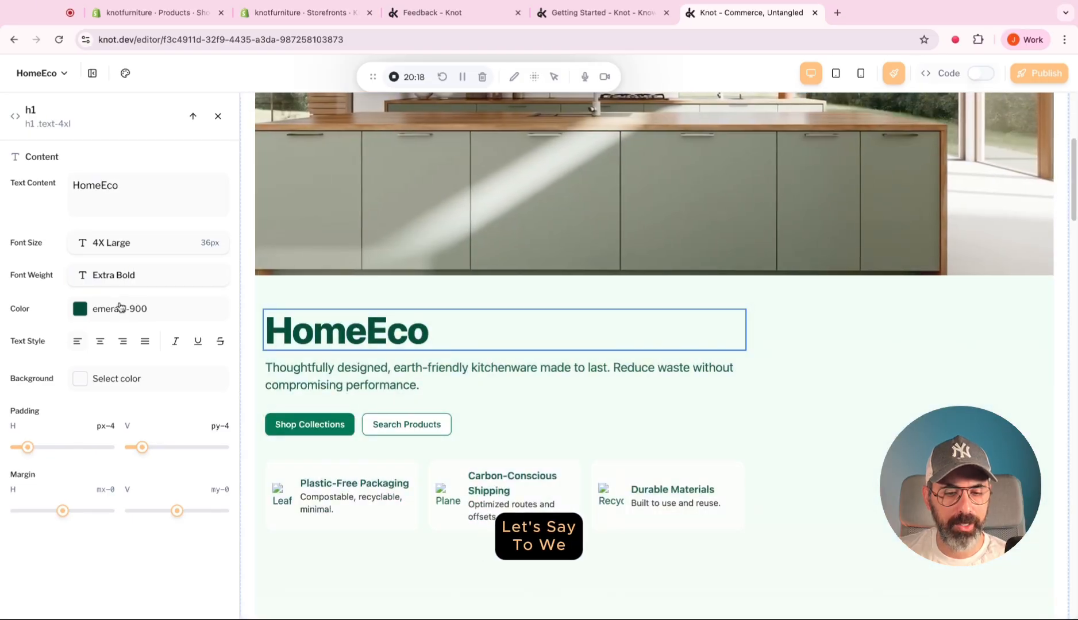
click(115, 310)
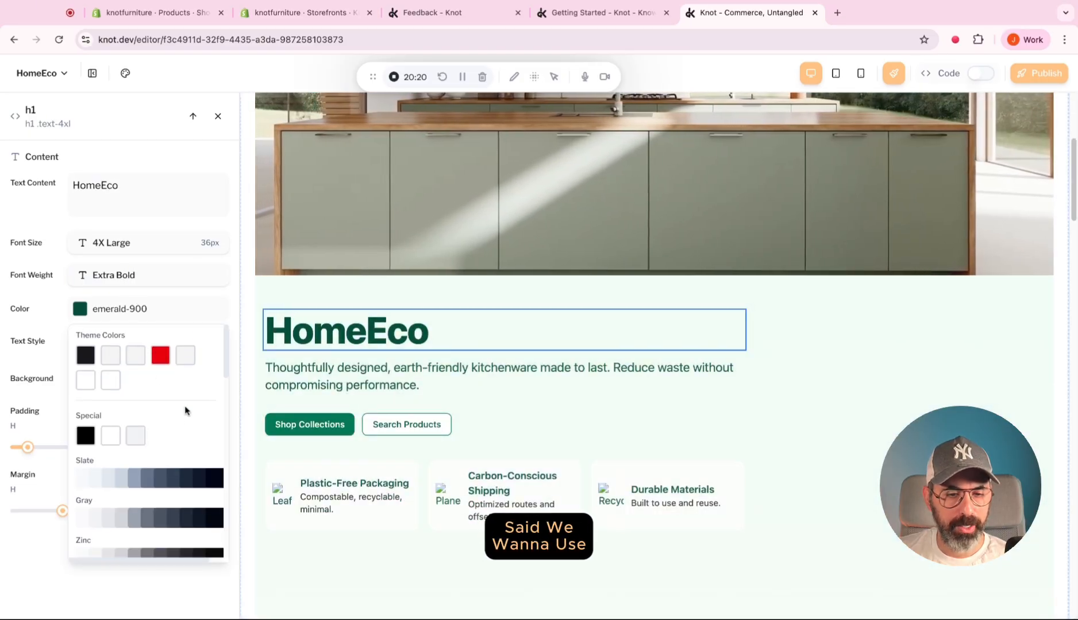
scroll(185, 410, down, 1)
scroll(185, 410, down, 8)
scroll(208, 448, up, 2)
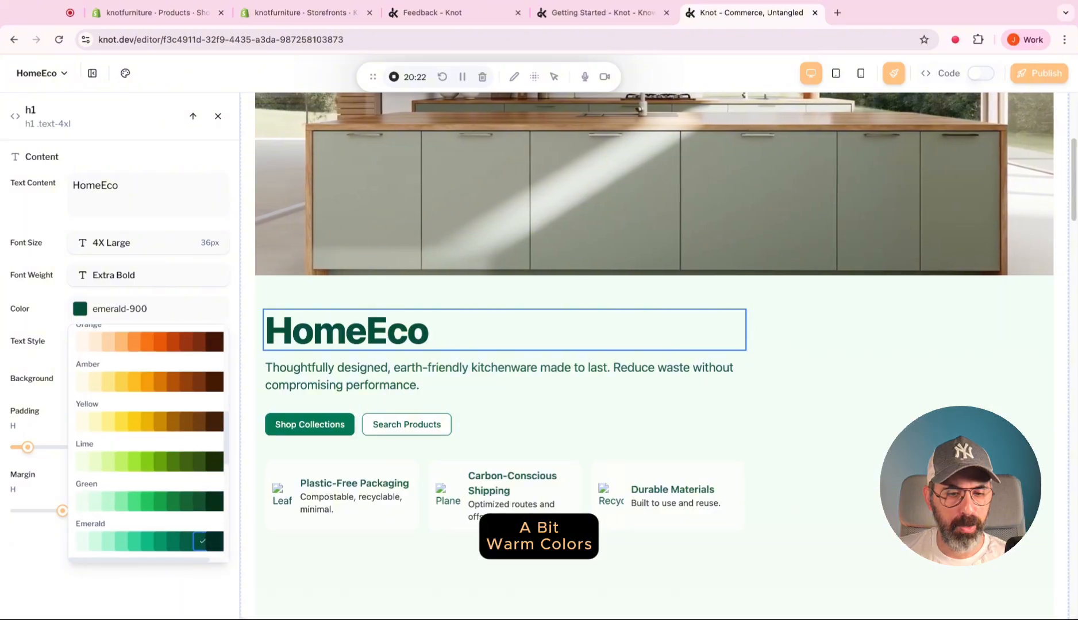
scroll(137, 401, up, 1)
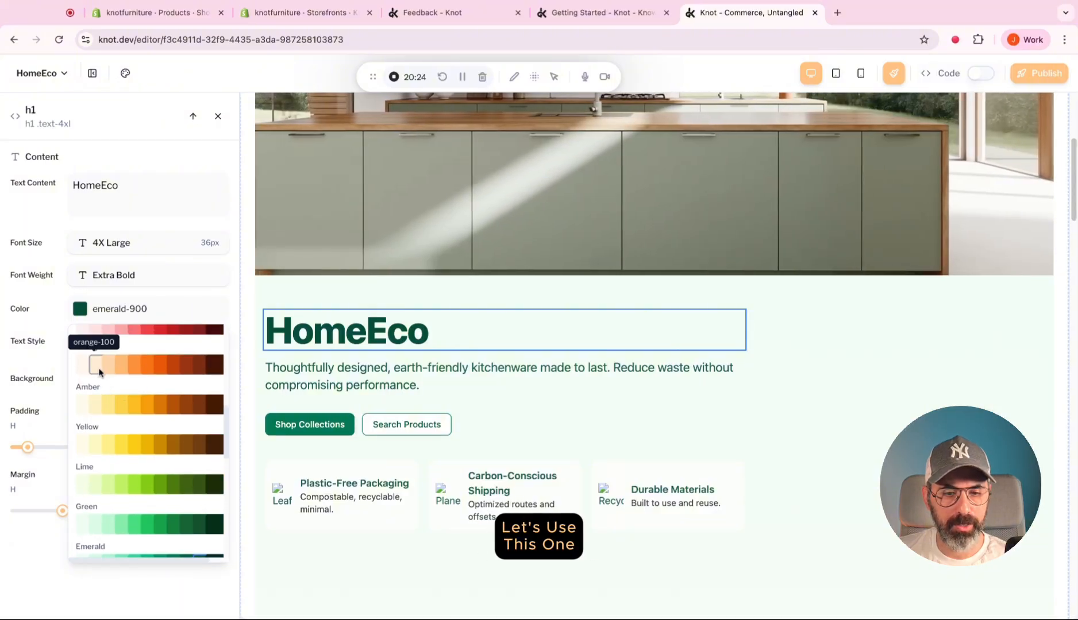
click(82, 364)
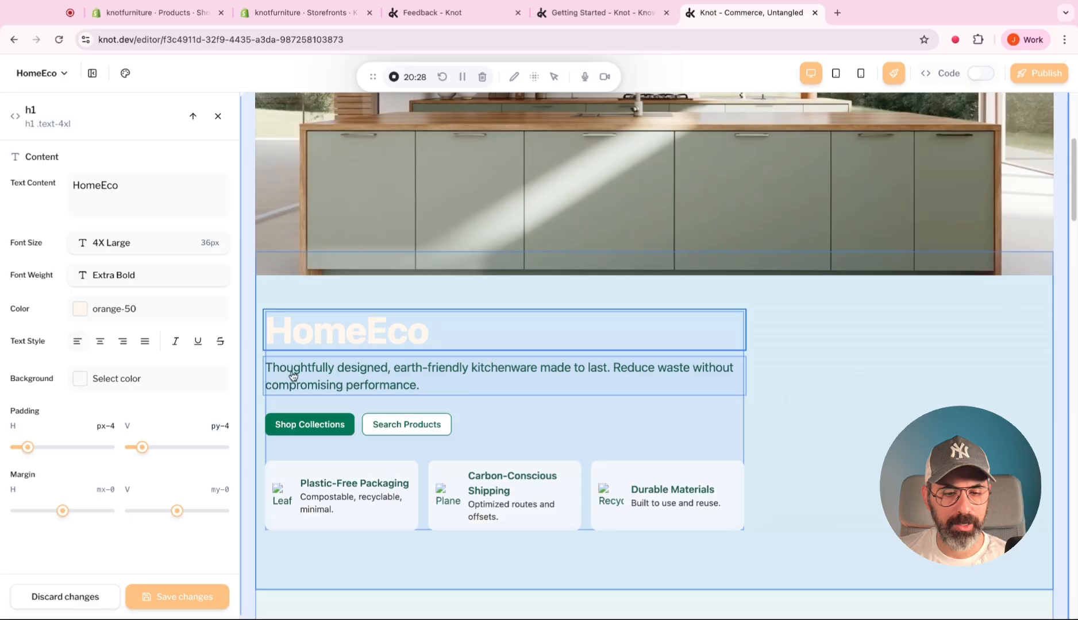
Set the hero description paragraph's text color to orange-50 and save the changes.
click(296, 372)
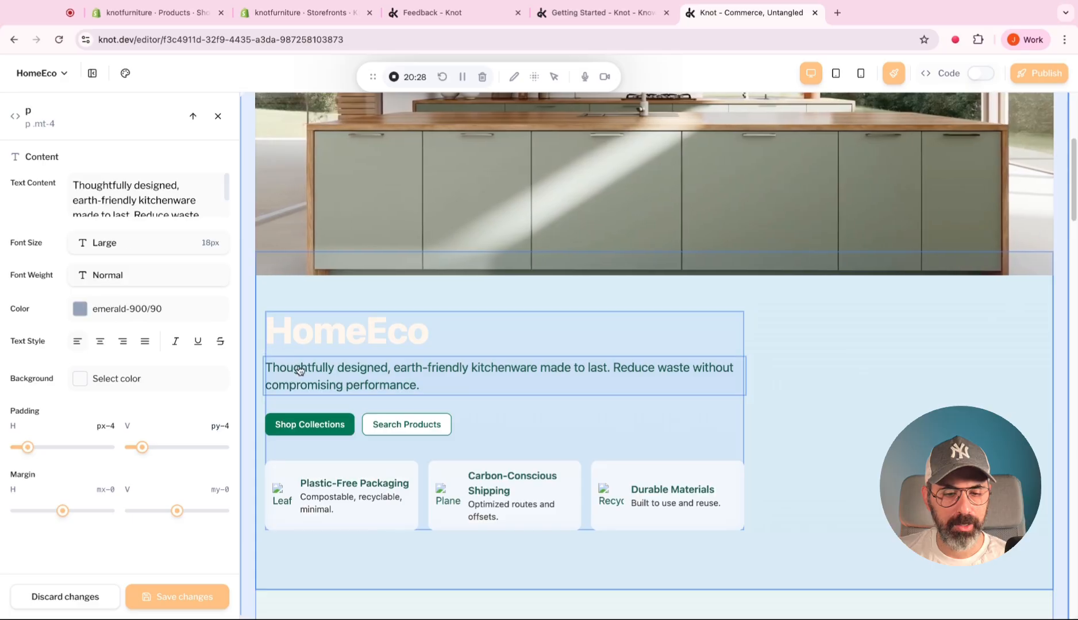
click(81, 309)
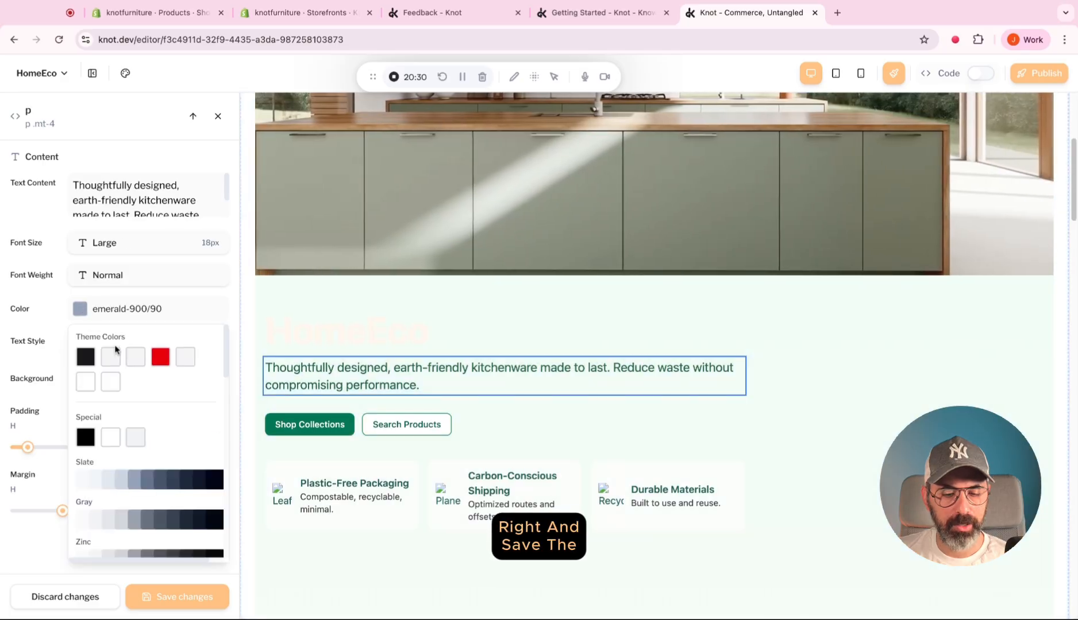
scroll(96, 399, down, 5)
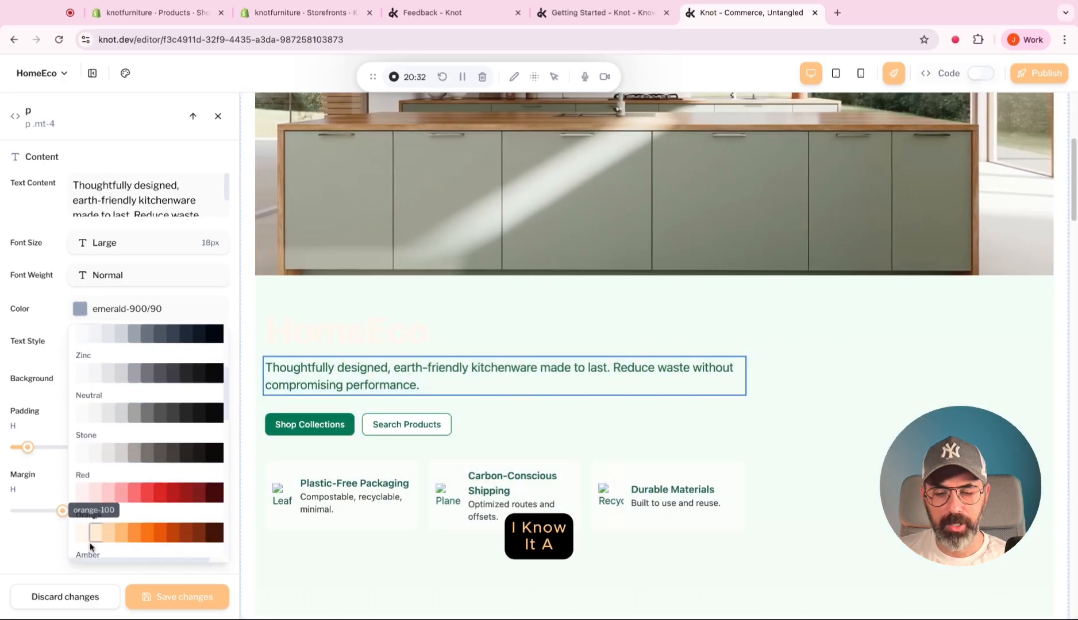
click(81, 533)
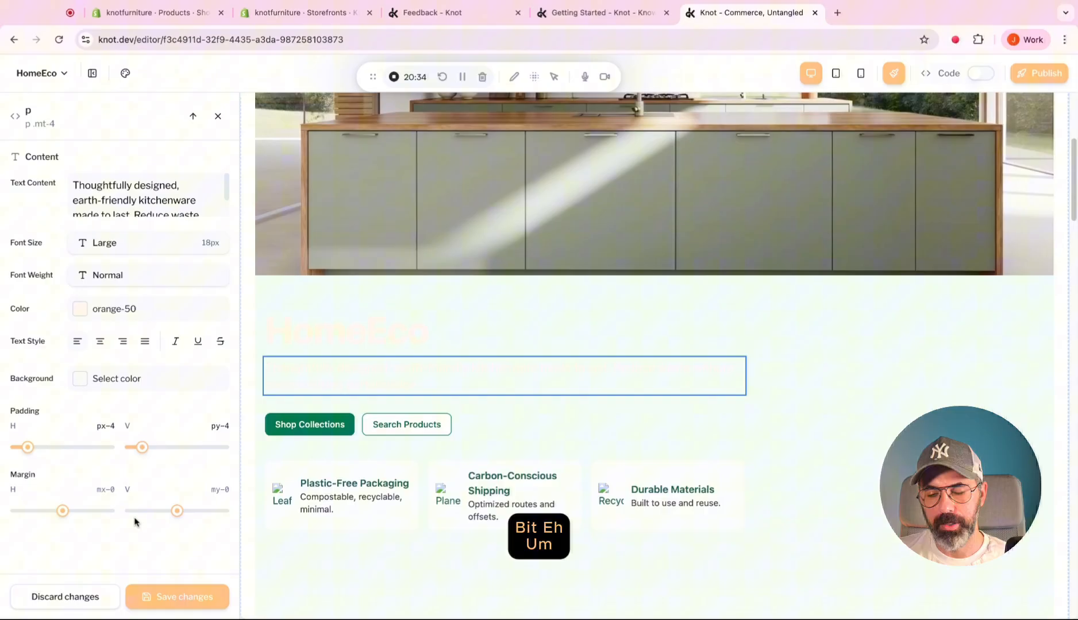
click(185, 595)
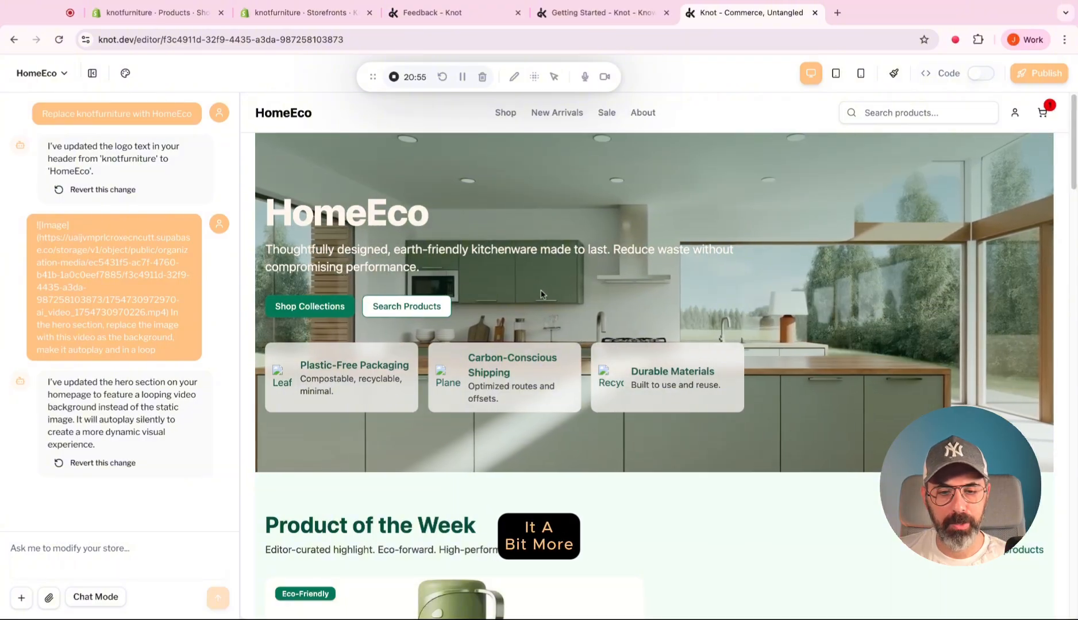
Review the homepage sections from the hero down to the email signup banner to judge their colors.
scroll(538, 294, down, 6)
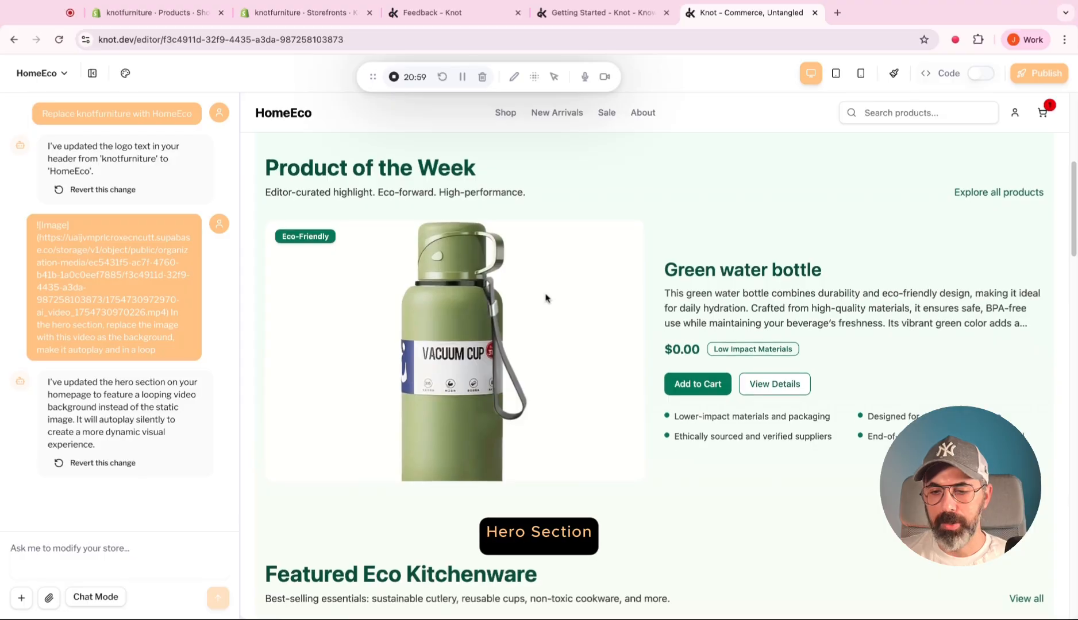
scroll(654, 376, up, 4)
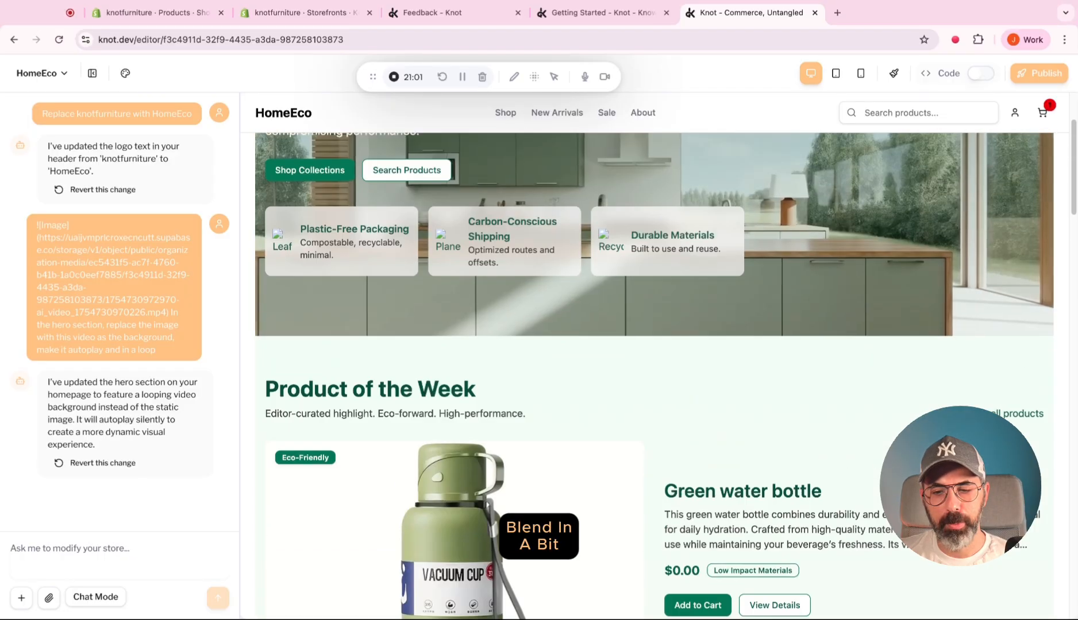
scroll(653, 376, up, 2)
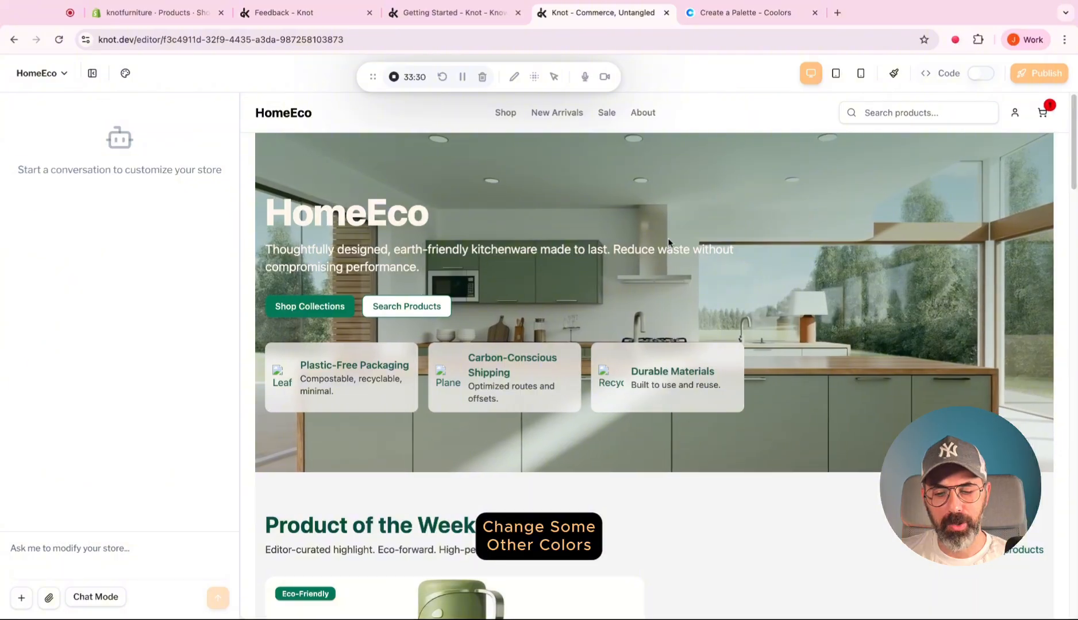
scroll(667, 238, down, 5)
scroll(755, 275, down, 15)
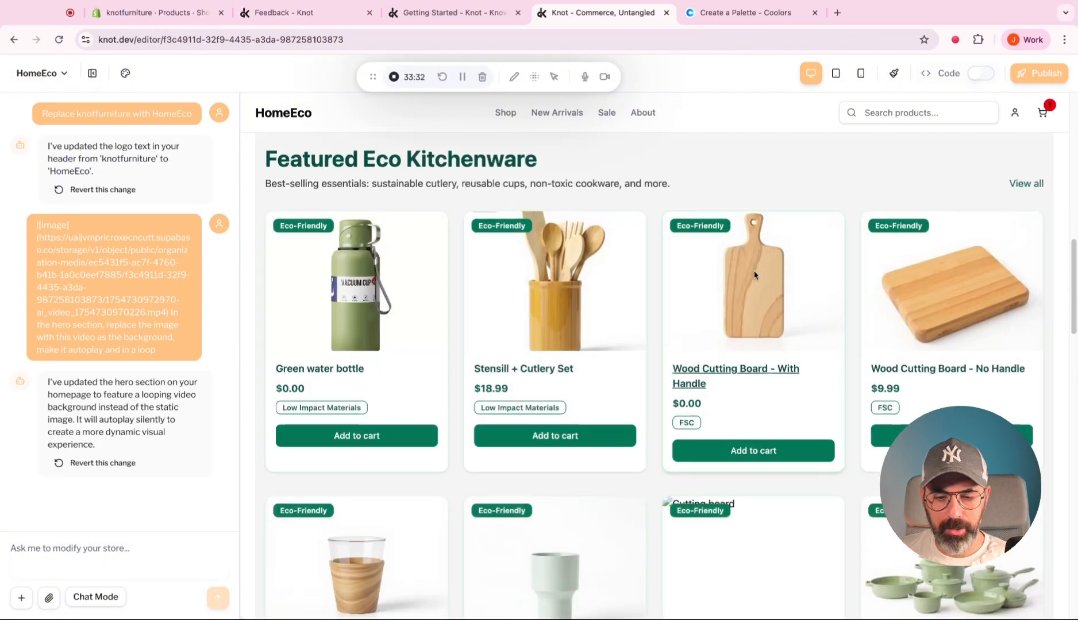
scroll(747, 270, down, 15)
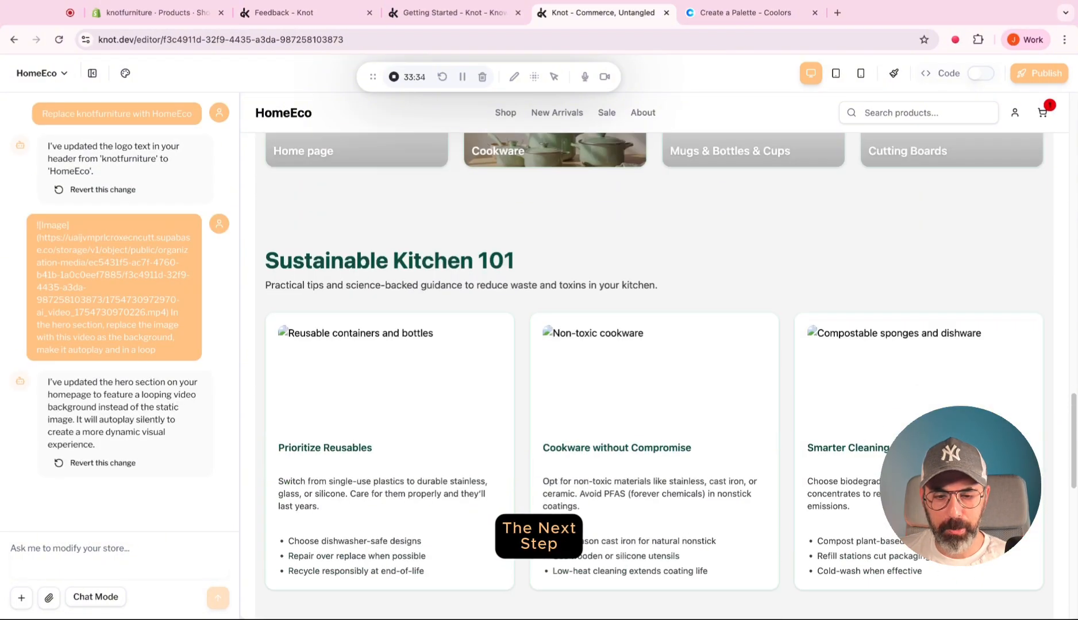
scroll(654, 368, up, 20)
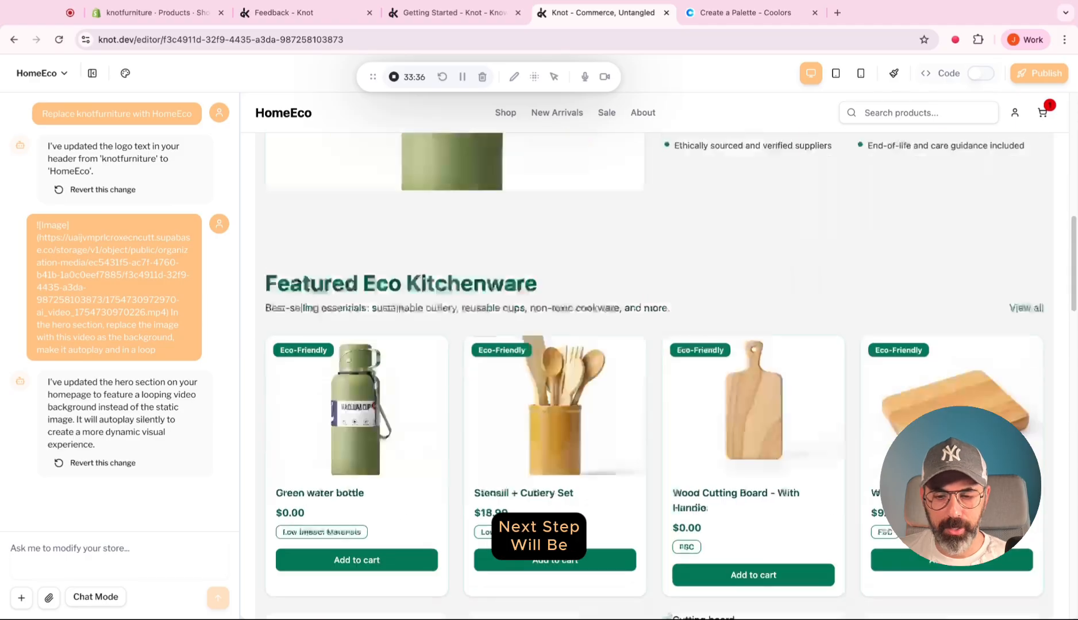
scroll(654, 368, down, 5)
scroll(804, 400, down, 15)
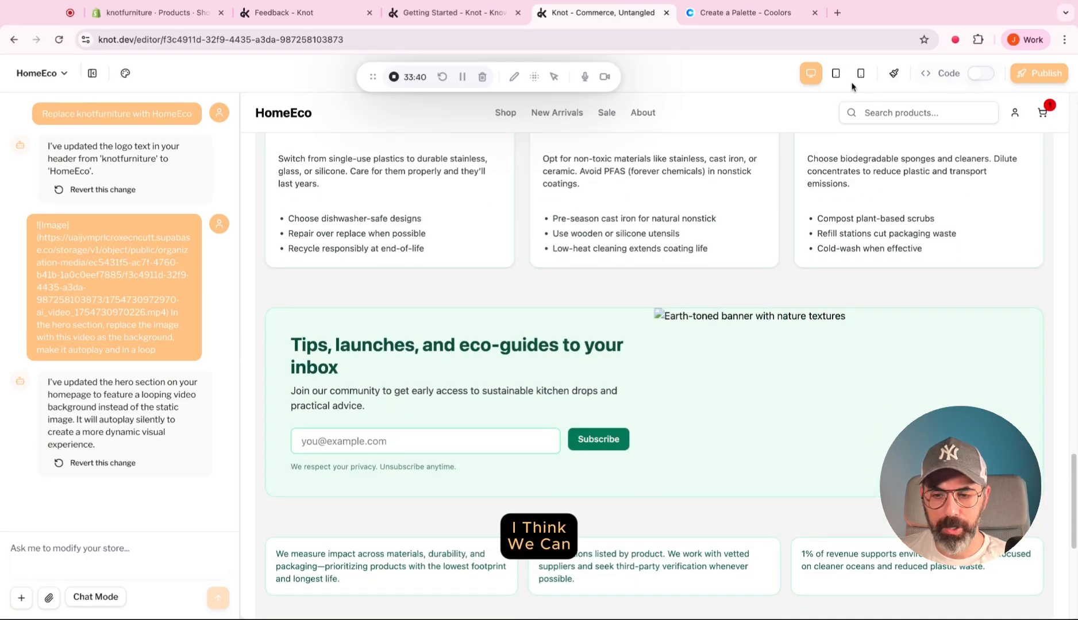
Try lime-100 as the text color of the eco-guides signup banner's image and settle on lime-50.
click(893, 73)
scroll(832, 289, down, 5)
scroll(833, 288, up, 1)
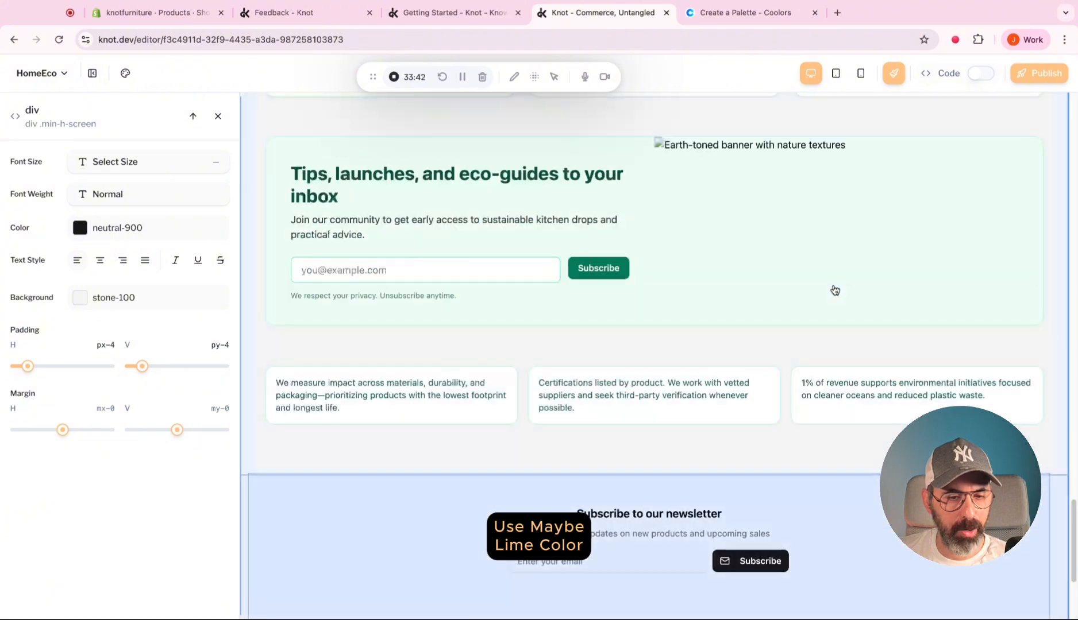
click(947, 193)
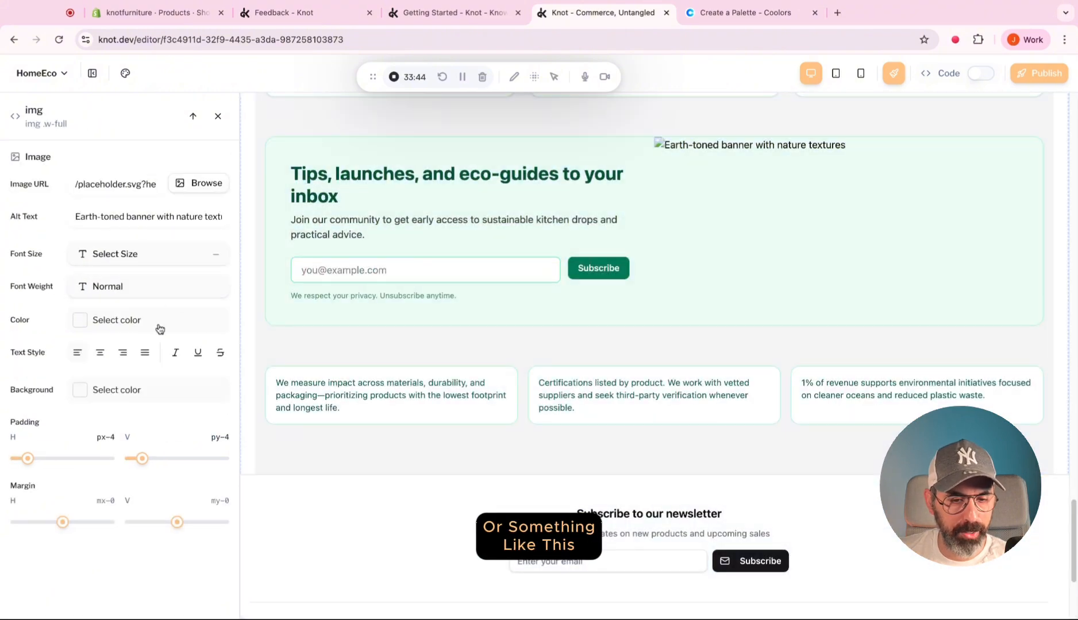
click(153, 328)
scroll(167, 437, down, 10)
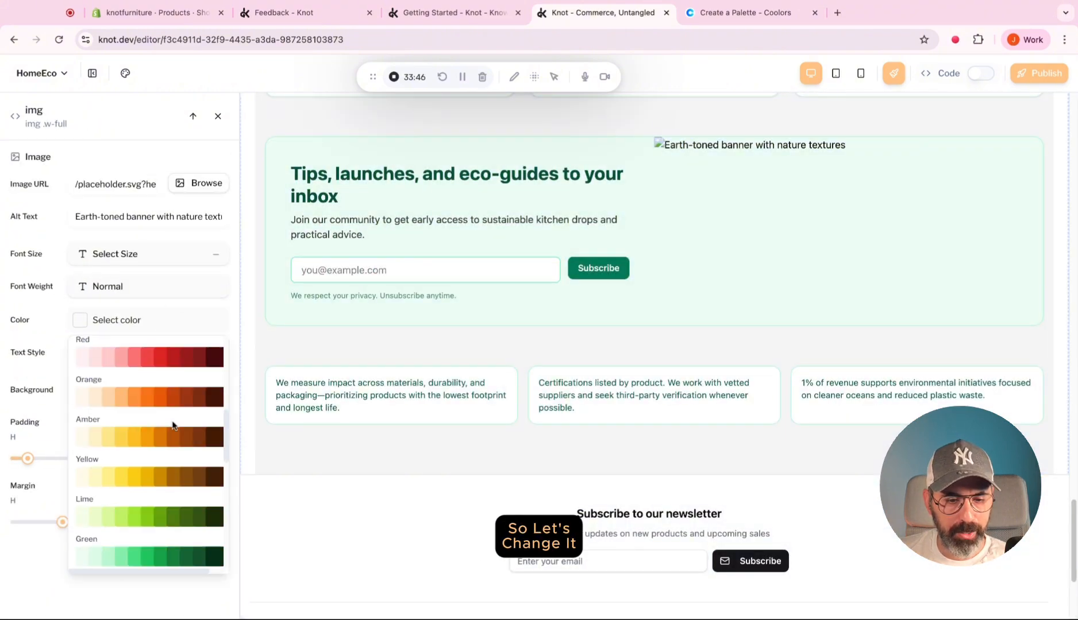
scroll(173, 425, down, 3)
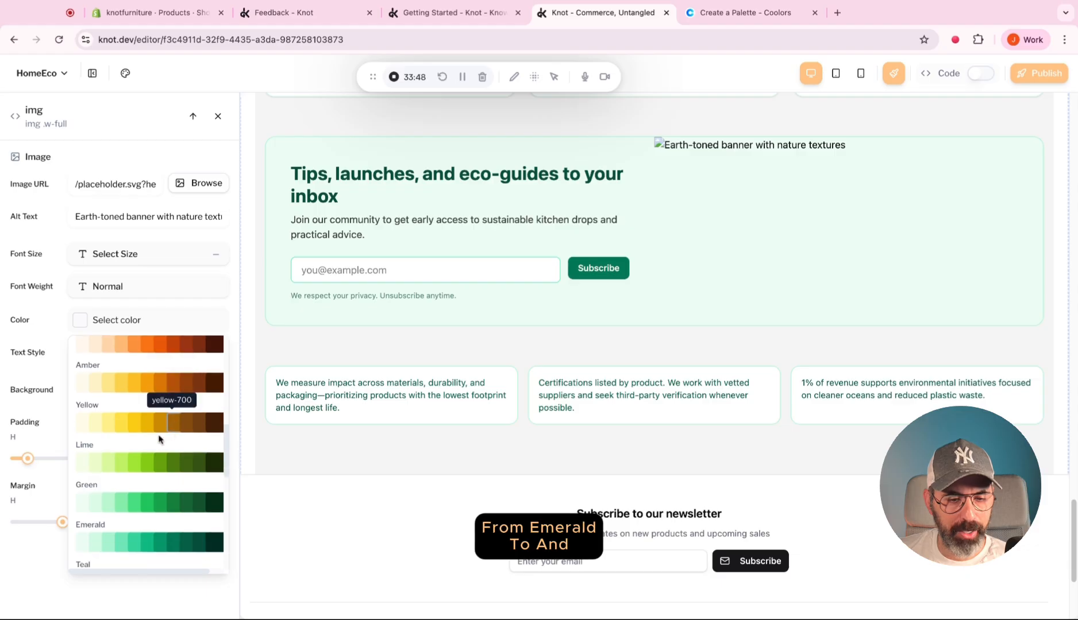
click(96, 462)
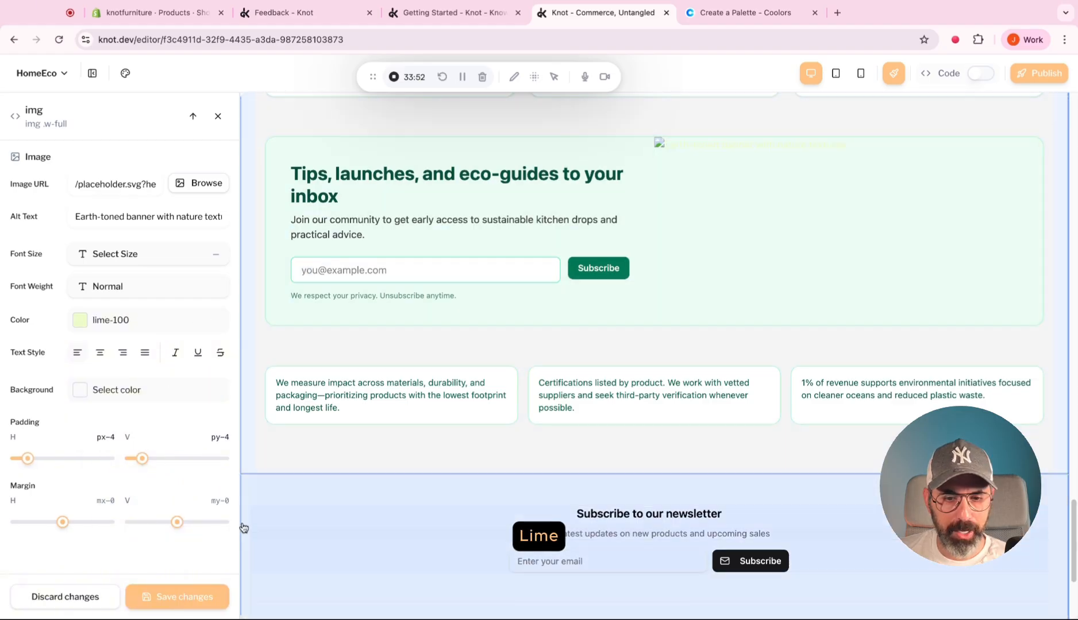
click(131, 321)
scroll(108, 457, down, 10)
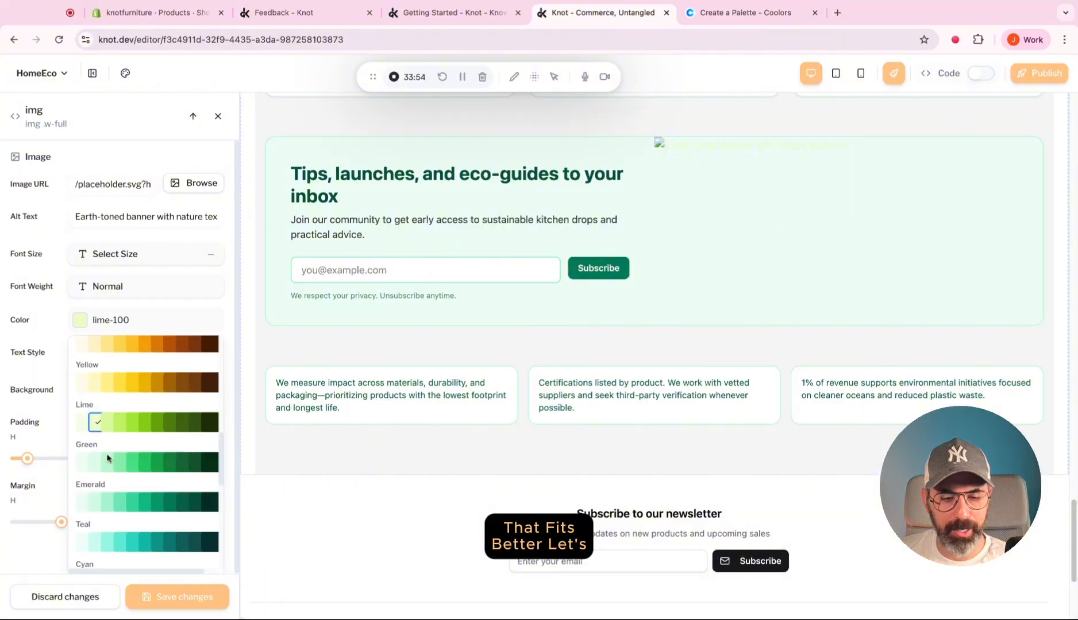
click(87, 402)
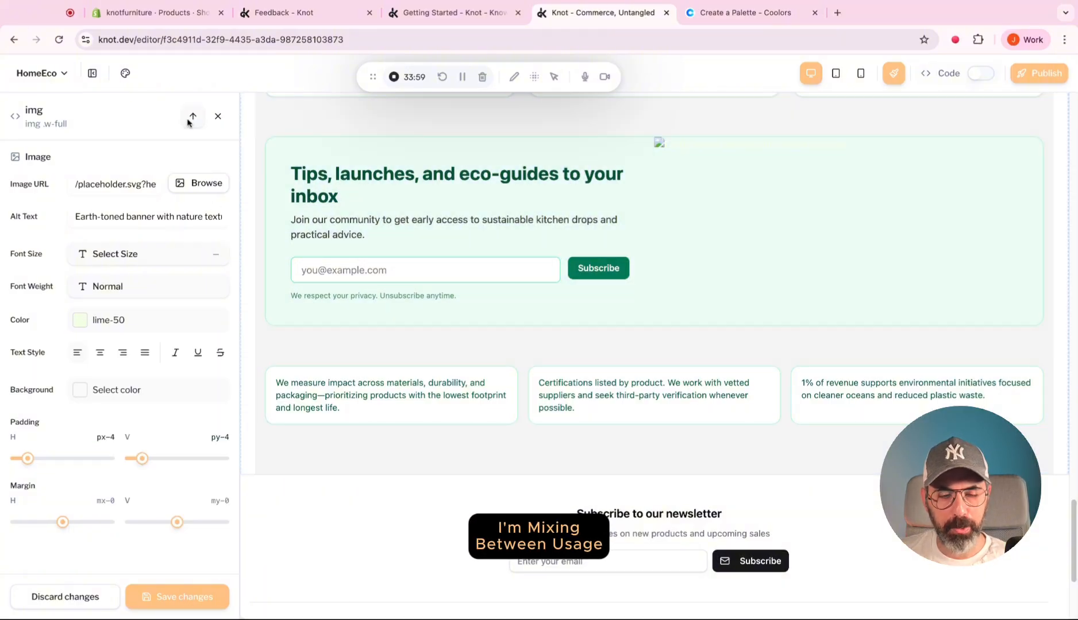
Set the background of the whole eco-guides signup banner container to lime-50 and save the changes.
click(192, 117)
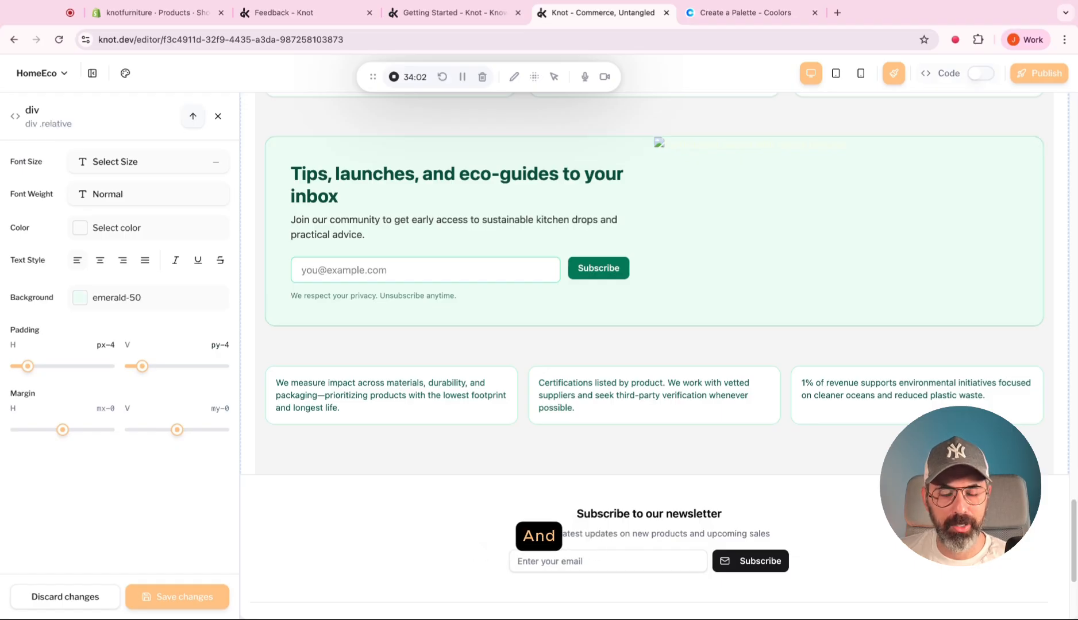
click(144, 305)
scroll(147, 350, down, 2)
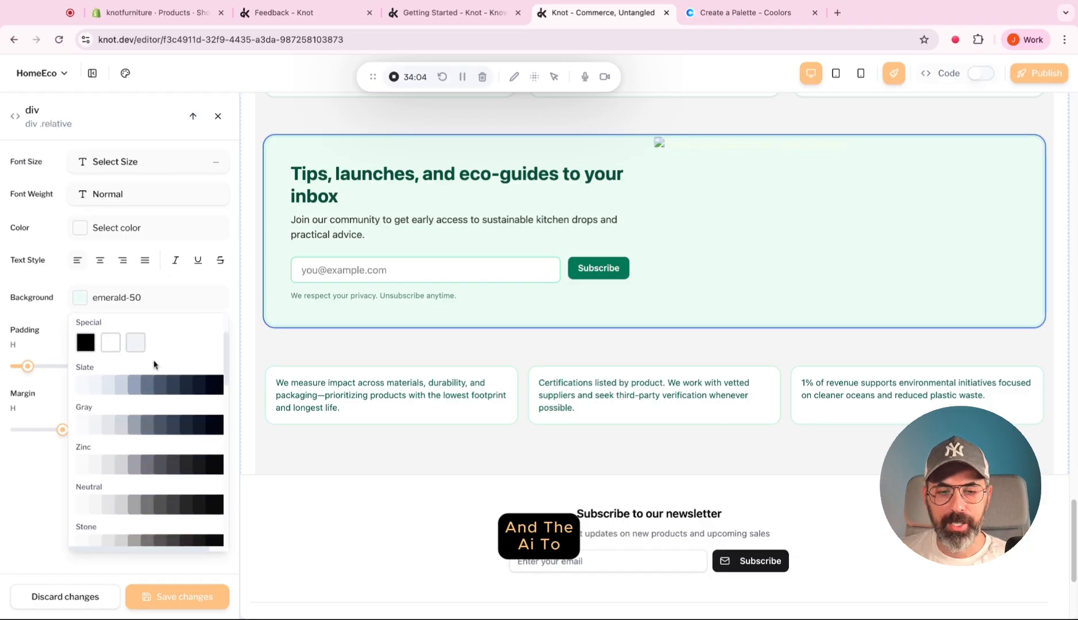
scroll(152, 373, down, 6)
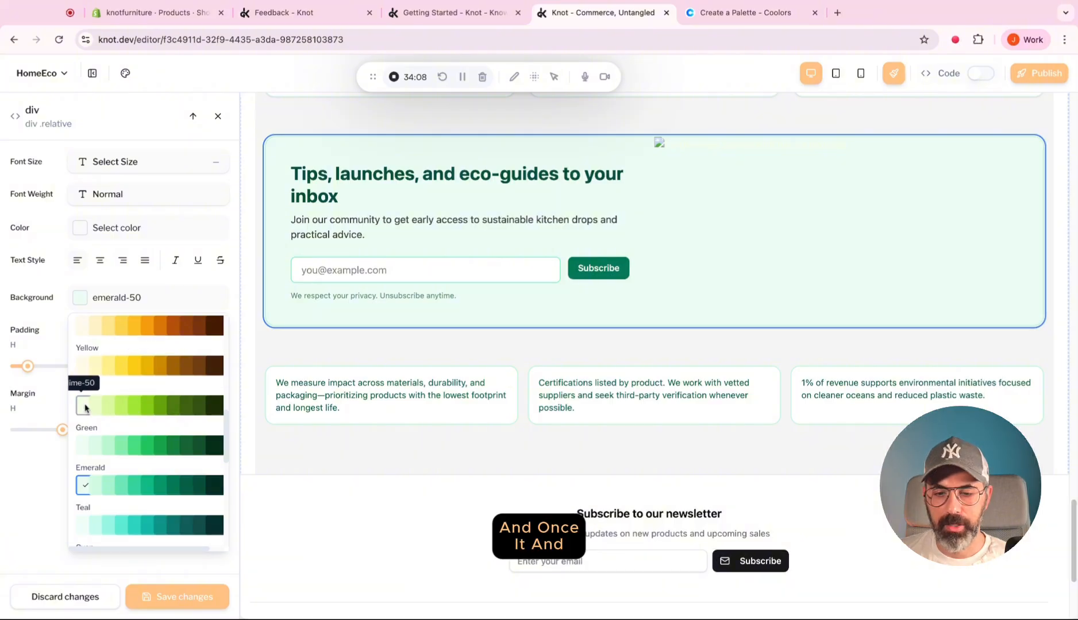
click(81, 406)
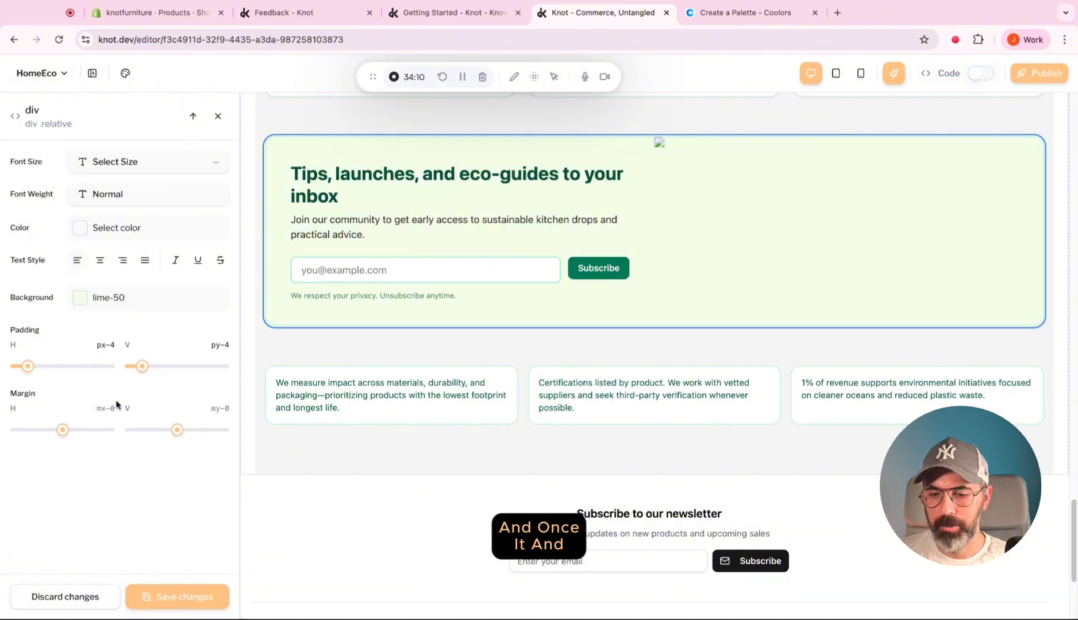
scroll(310, 422, up, 7)
scroll(310, 425, down, 4)
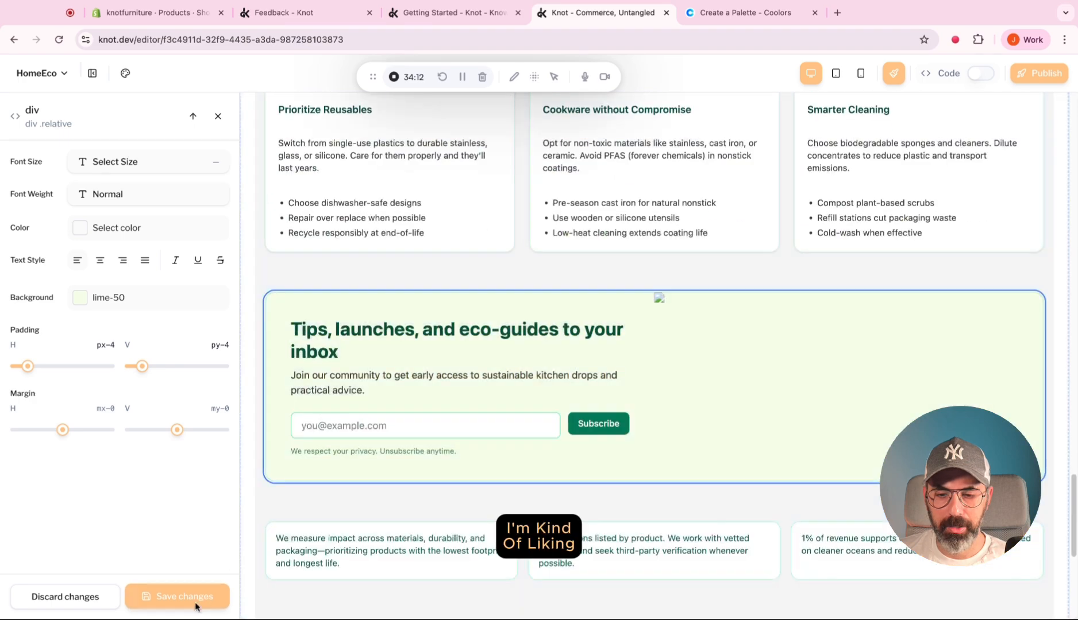
click(194, 605)
Preview the homepage in the mobile layout and examine its hero, featured product and kitchenware sections.
scroll(474, 495, down, 5)
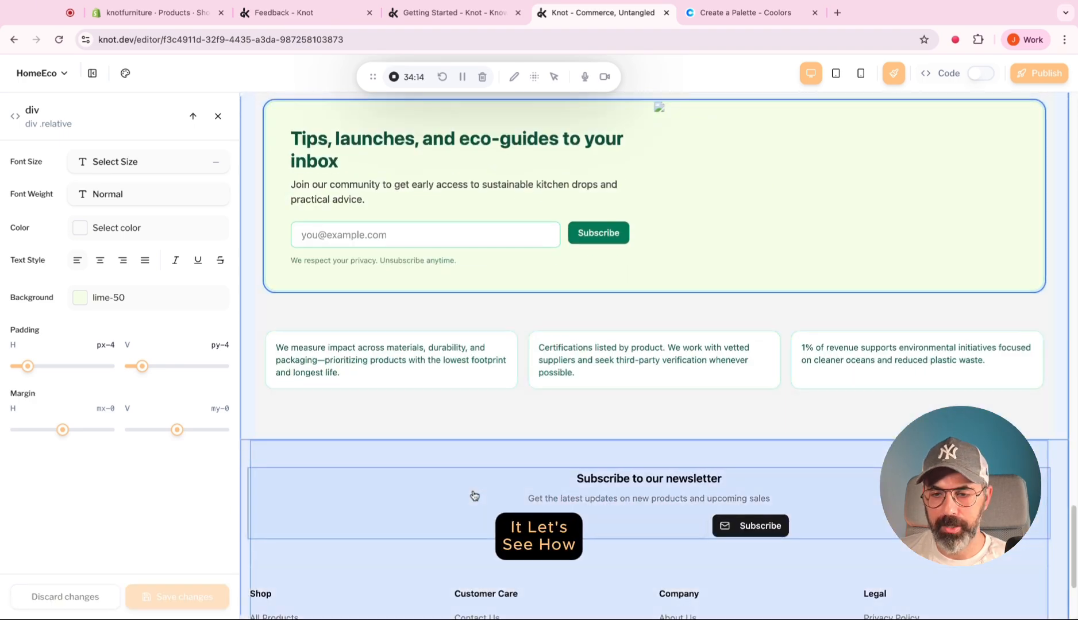
scroll(529, 419, up, 2)
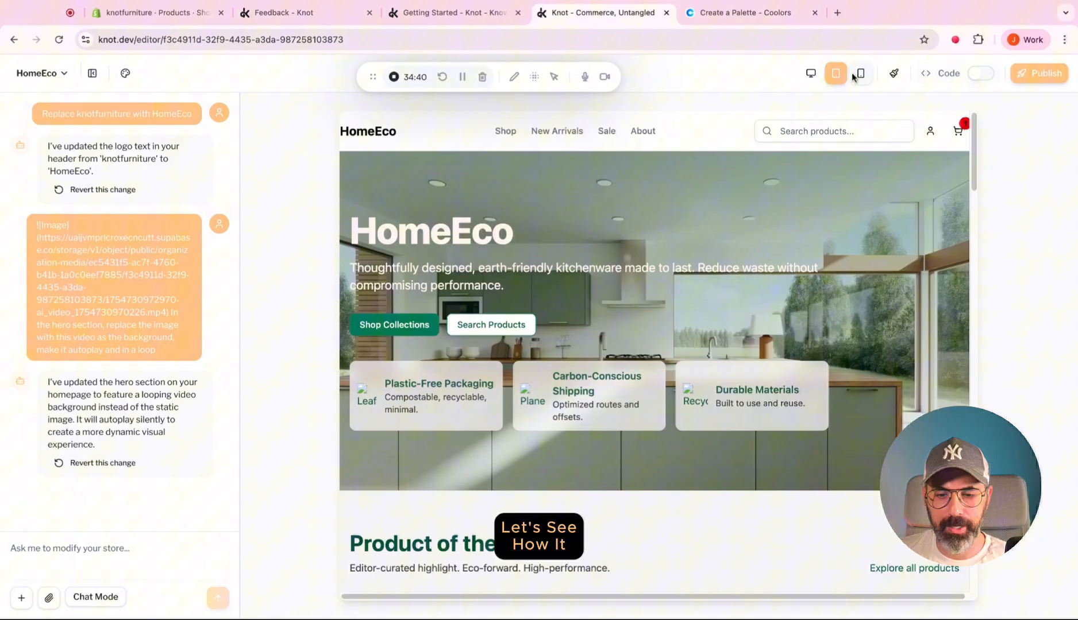
click(860, 73)
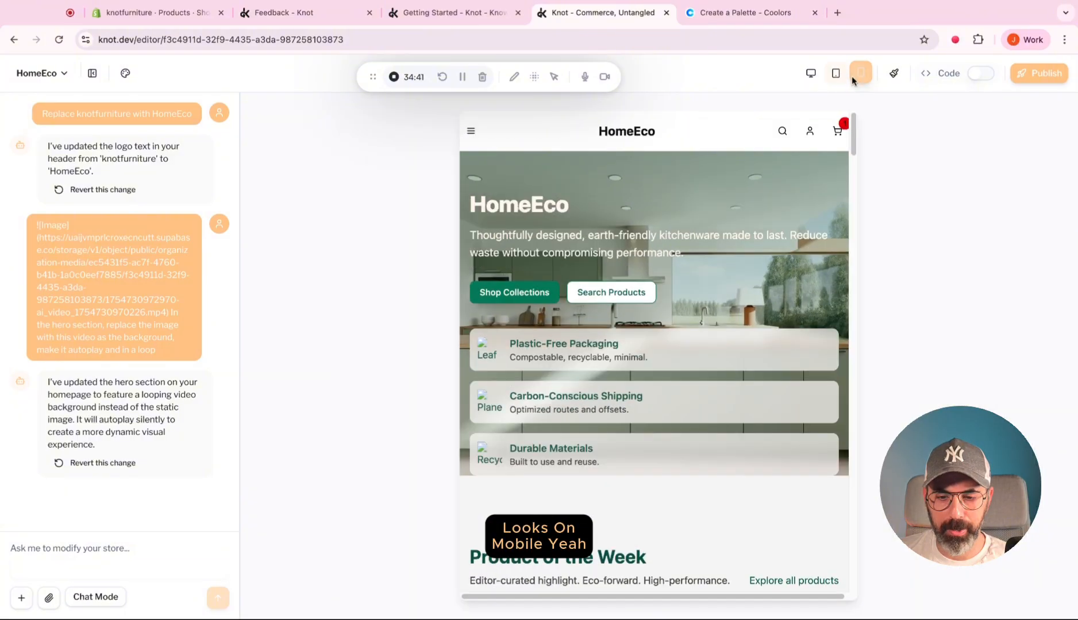
scroll(701, 251, down, 6)
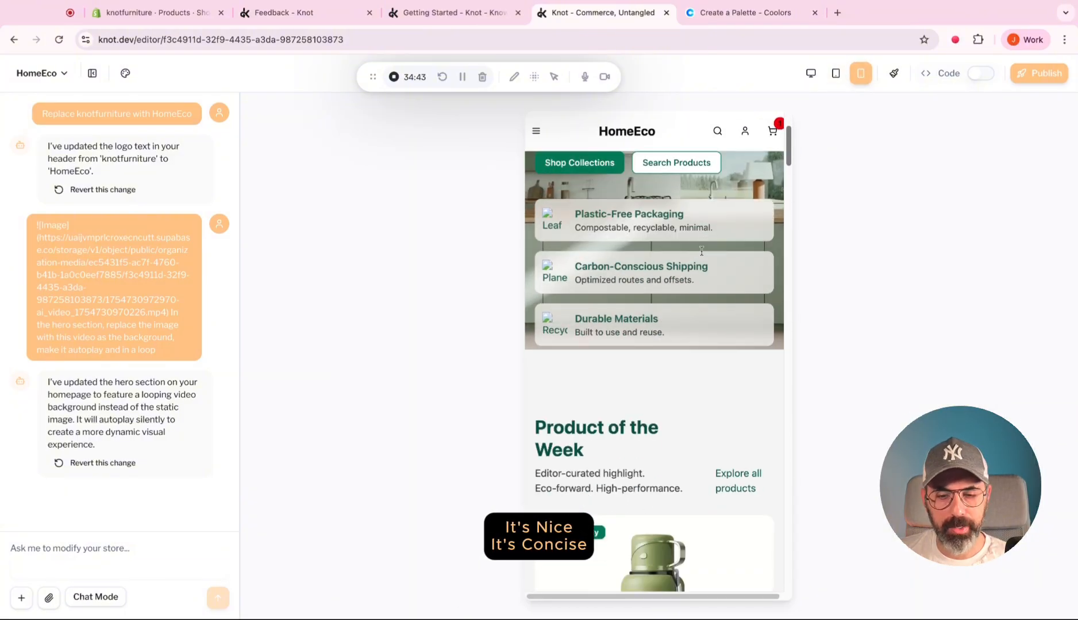
scroll(654, 371, down, 10)
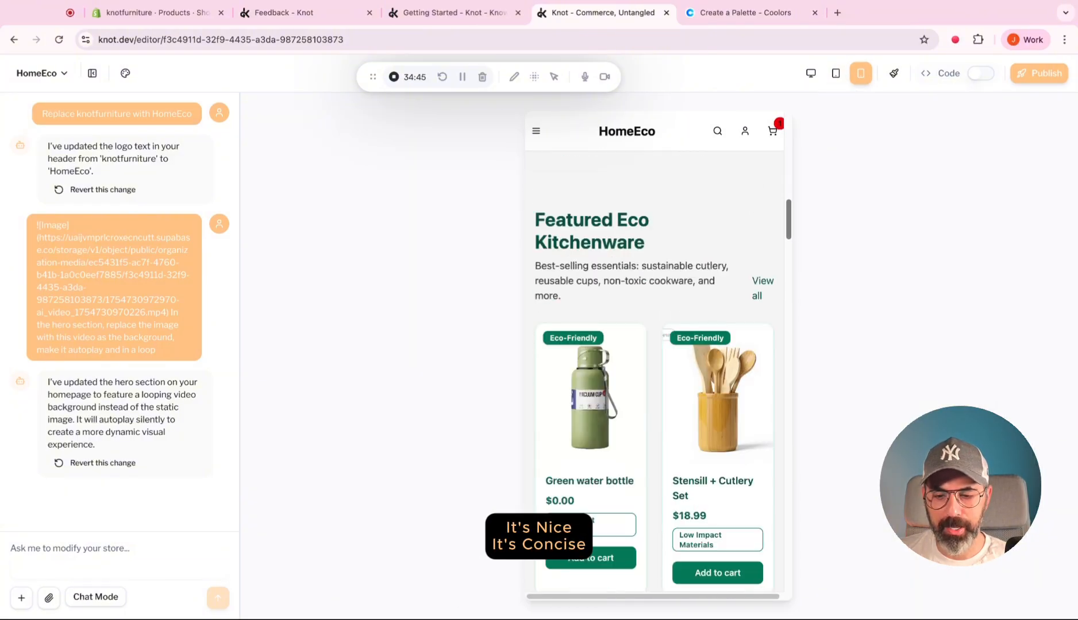
Review the rest of the mobile homepage, from the kitchenware cards to the email signup banner, and return to the desktop layout.
scroll(654, 371, down, 15)
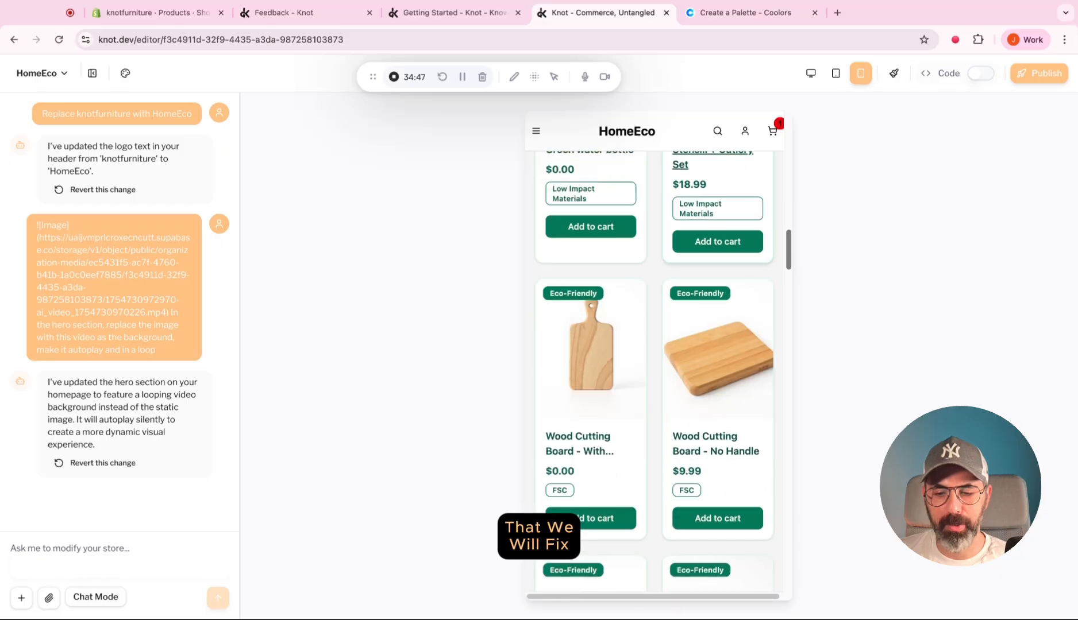
scroll(654, 371, down, 15)
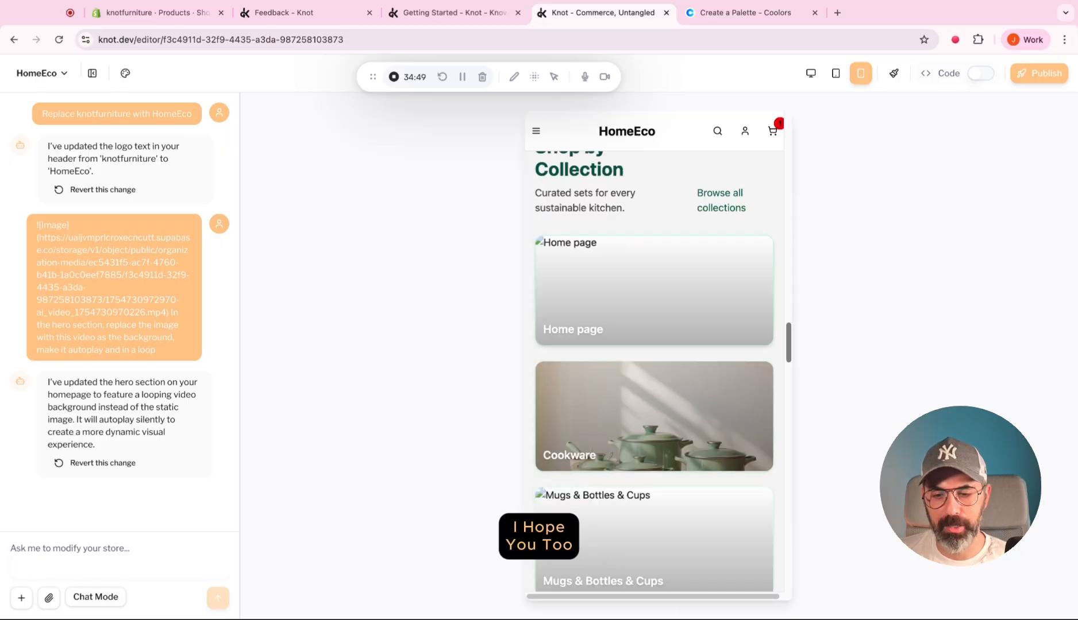
scroll(654, 371, down, 15)
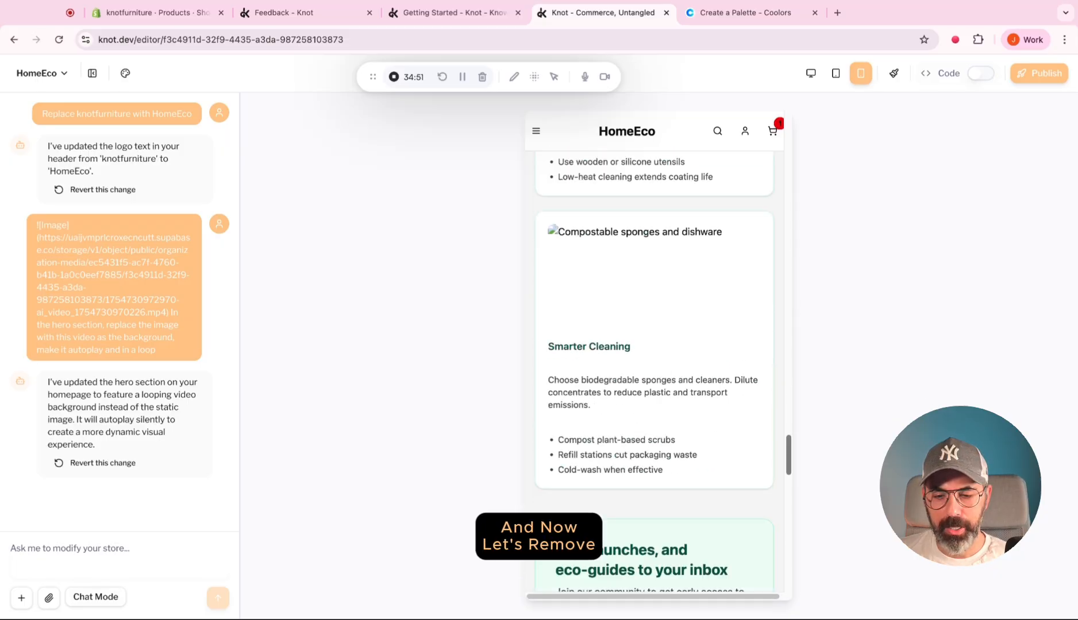
scroll(788, 170, up, 20)
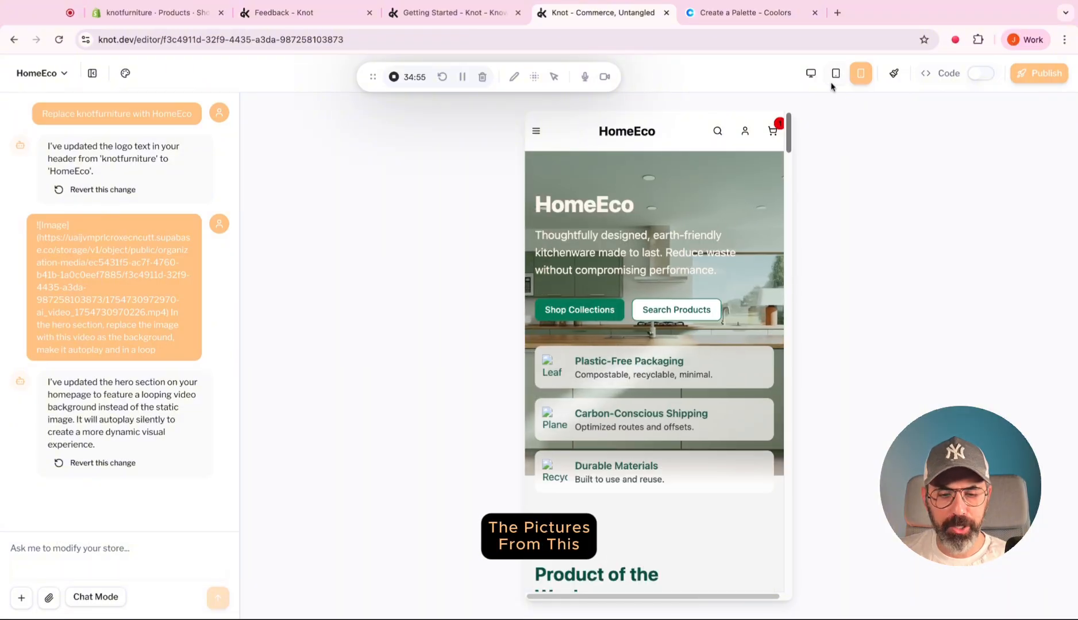
click(811, 72)
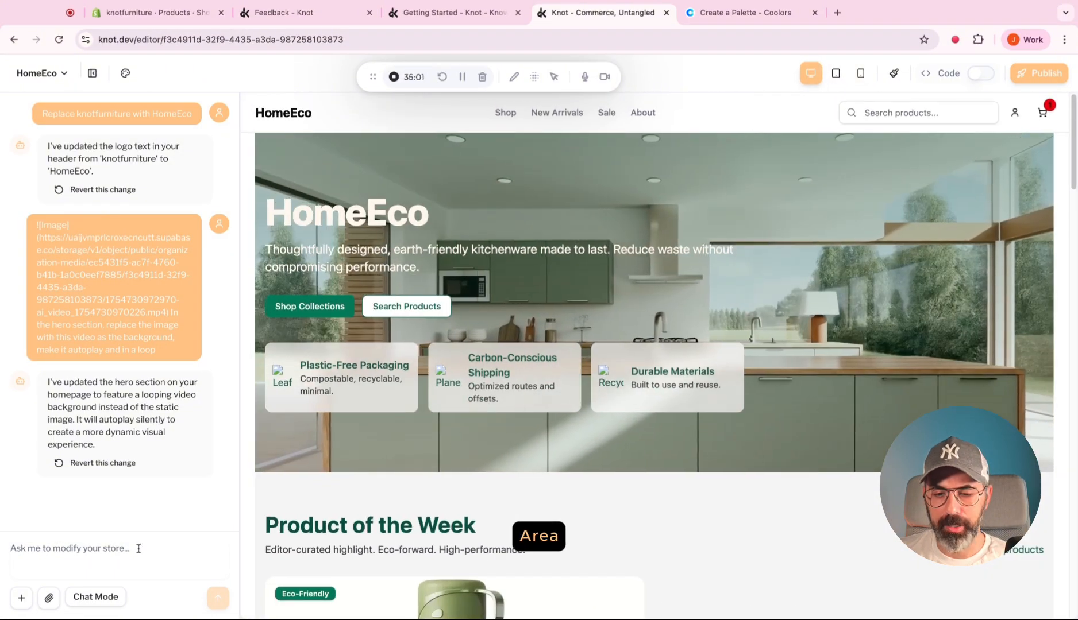
Ask the AI to remove the image placeholders from the hero section's three points, citing Plastic-Free Packaging as the example.
click(138, 549)
text(On)
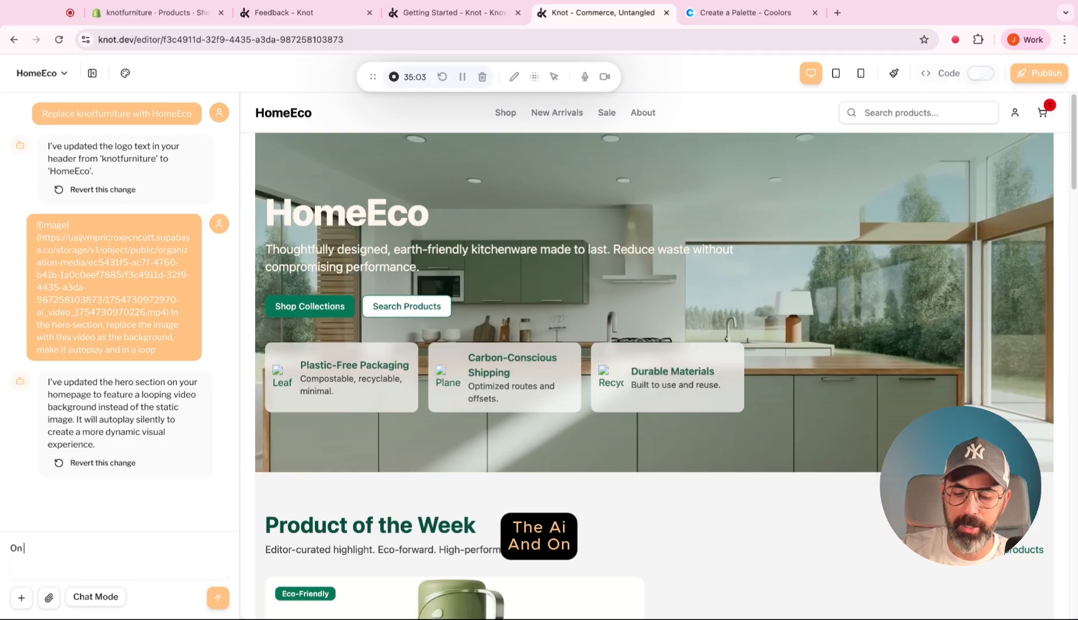
text( the hero sec)
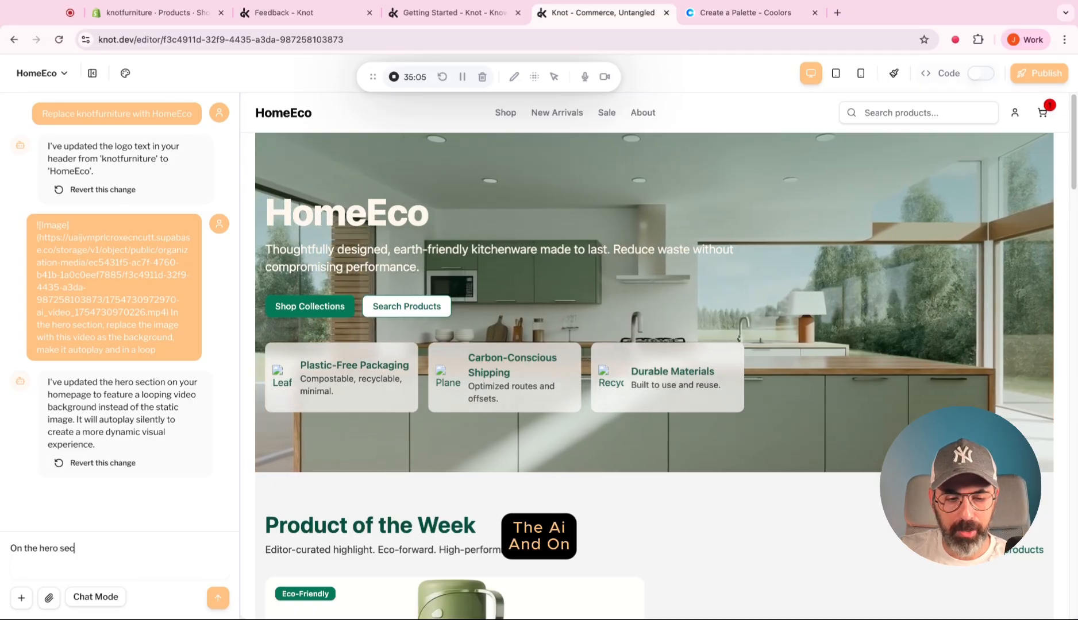
text(tion,)
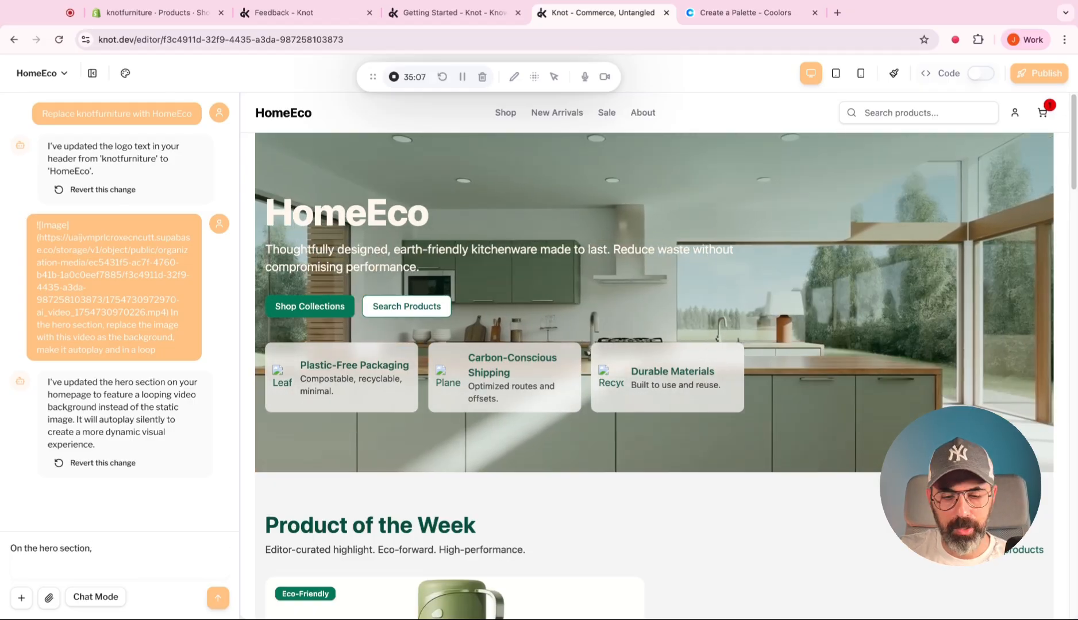
text( we have 3)
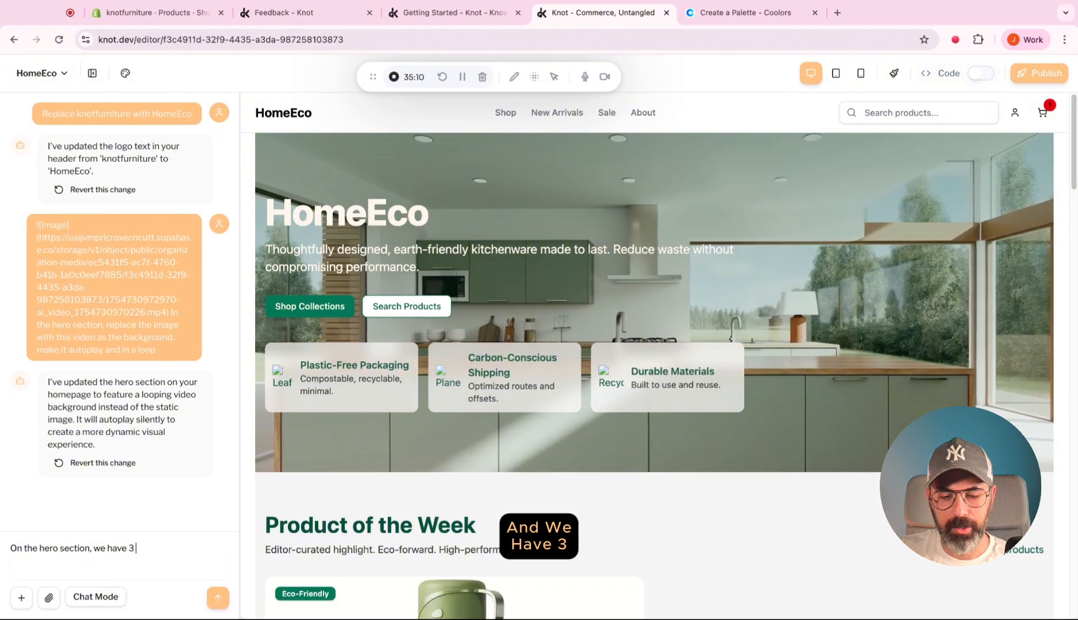
text( points)
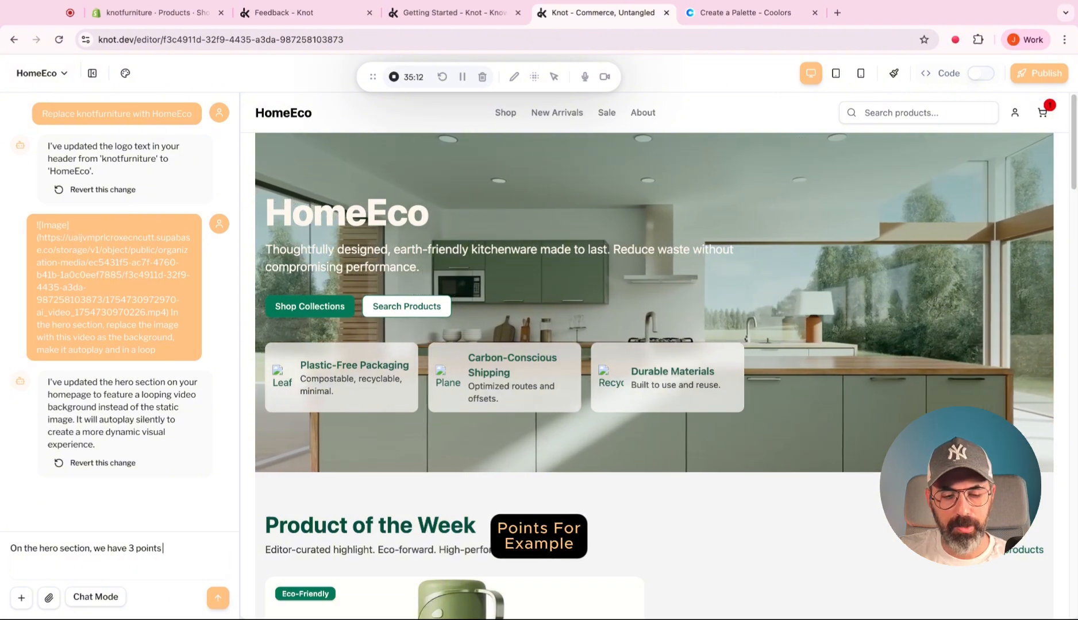
text( for example)
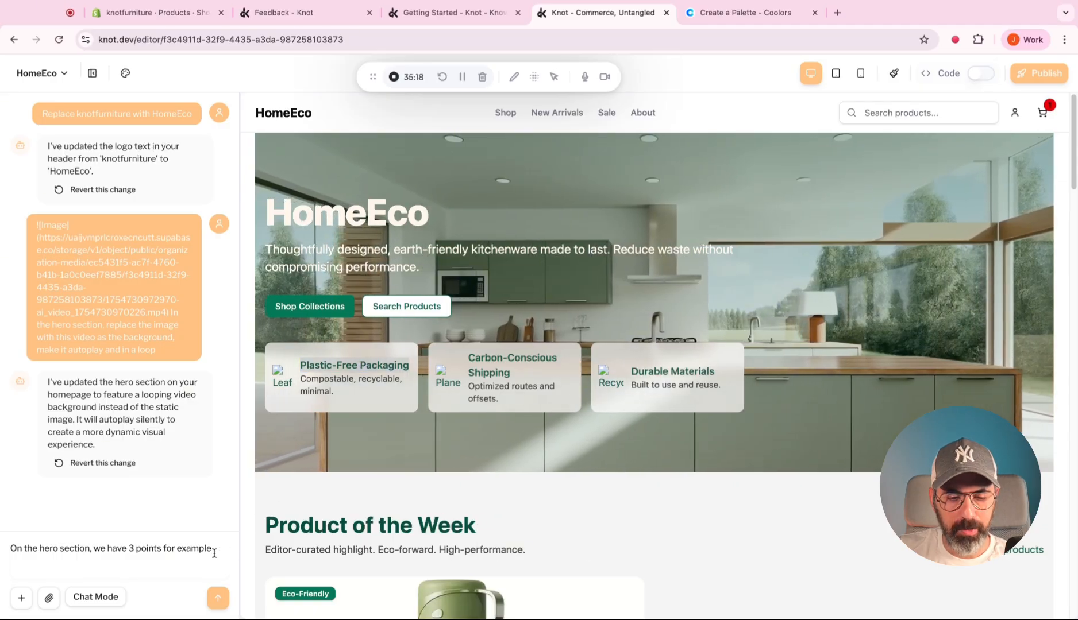
key(shift+Return)
text(Plastic-Free Packaging)
key(shift+Return)
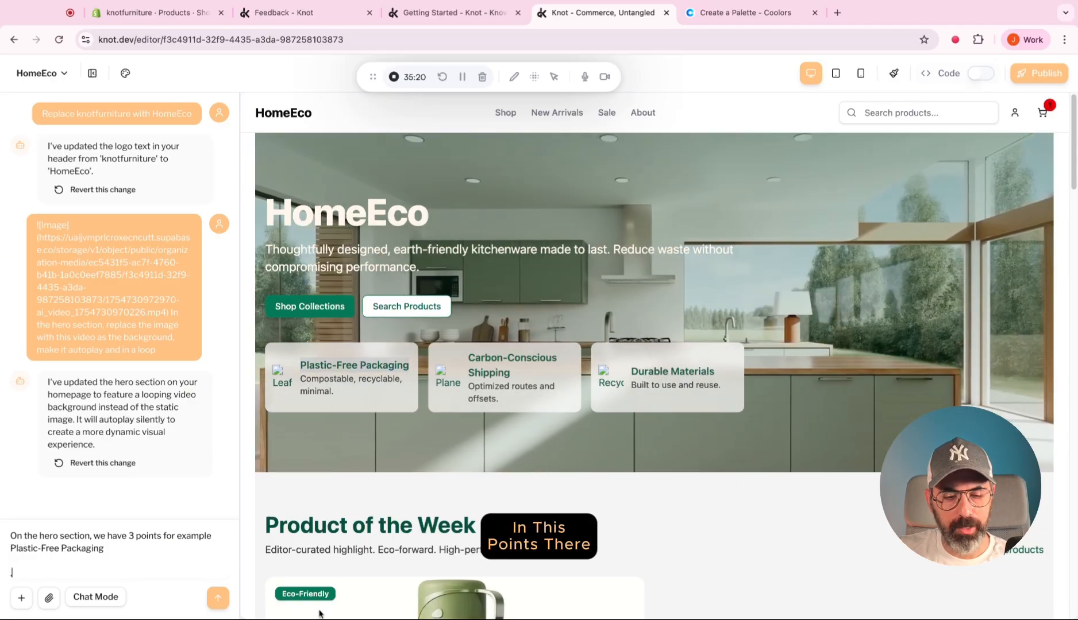
key(BackSpace)
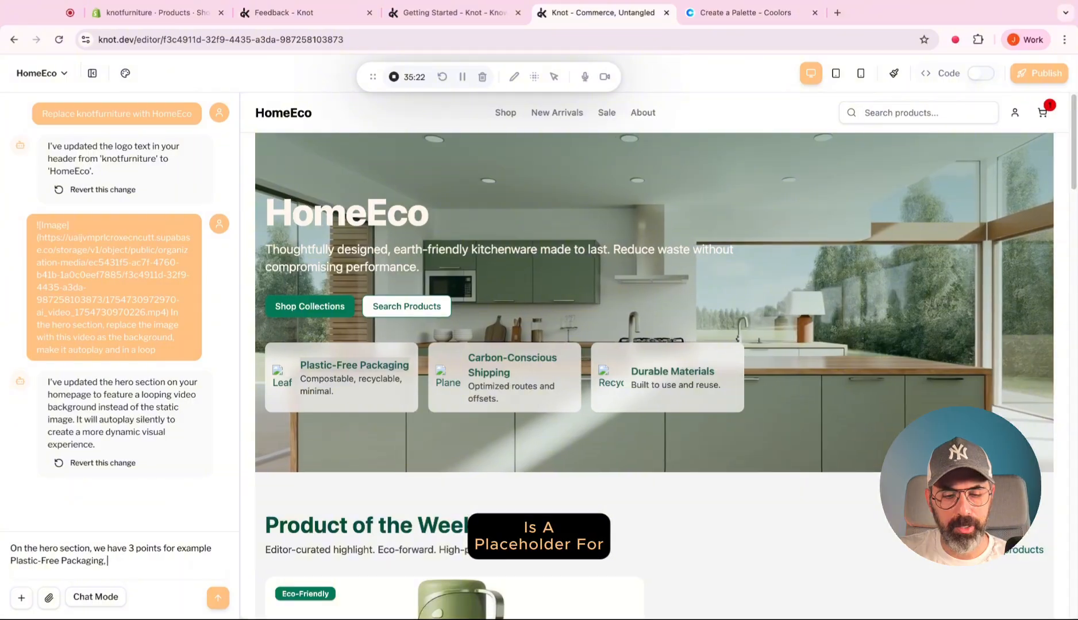
text(, in th)
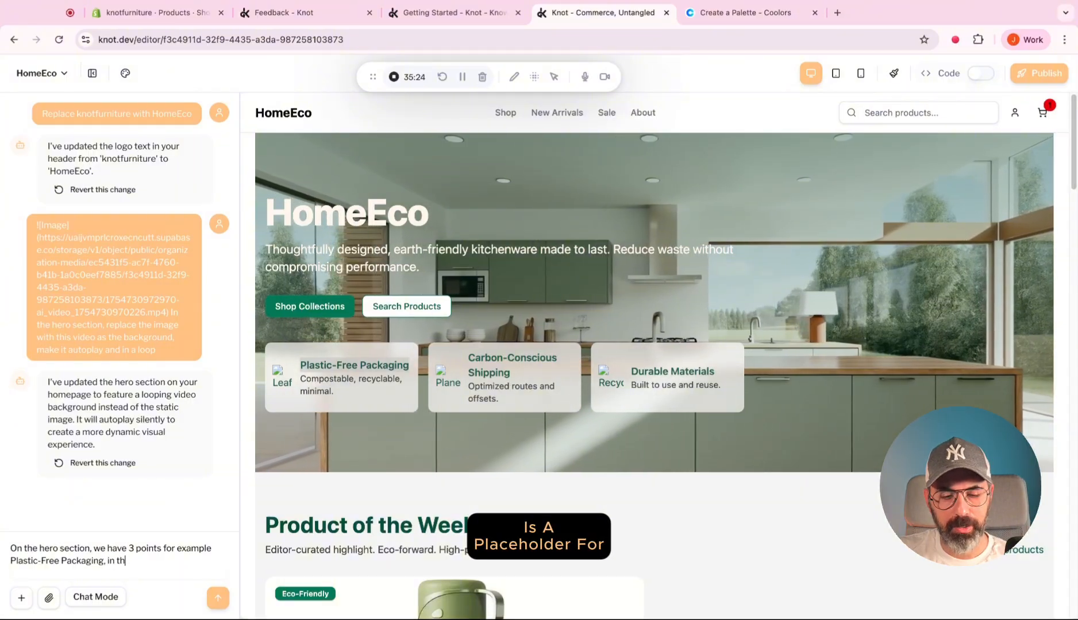
text(is points there is a place)
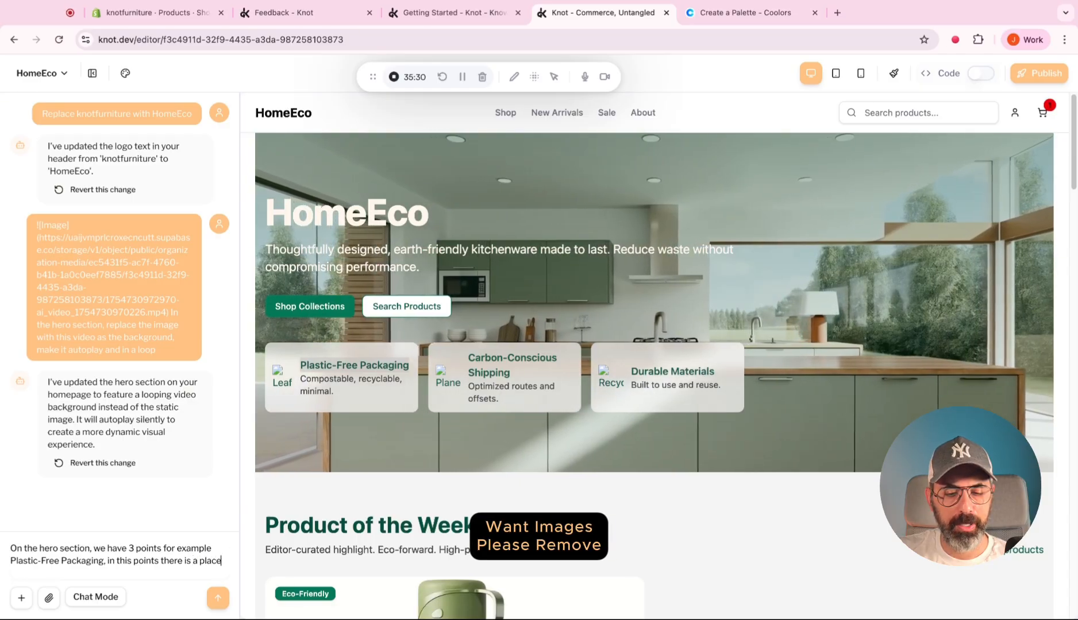
text(holder for images, but I do)
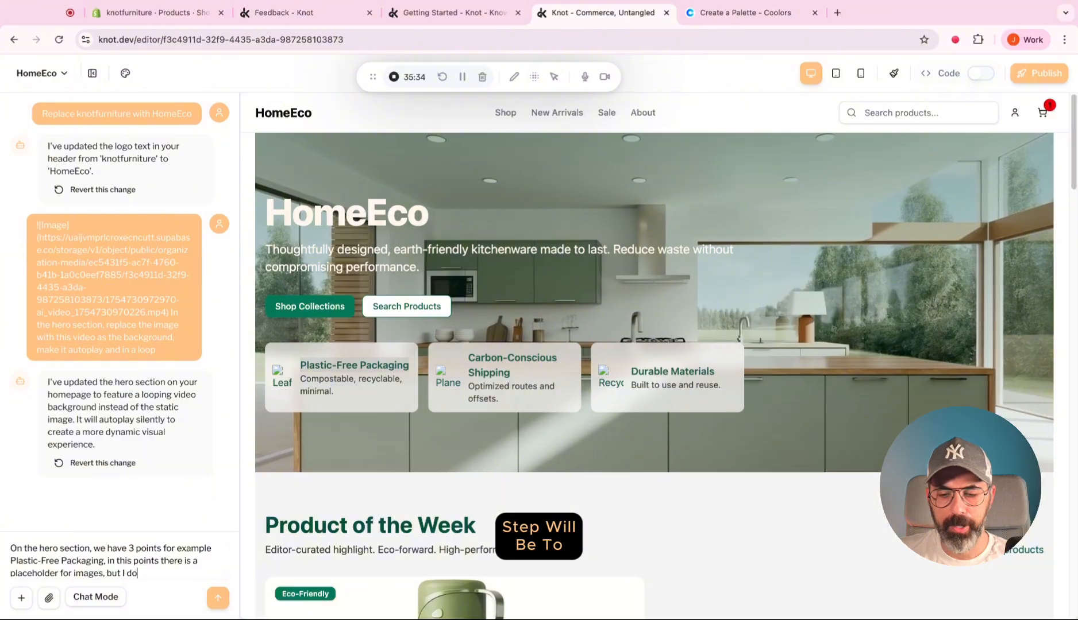
text(mag)
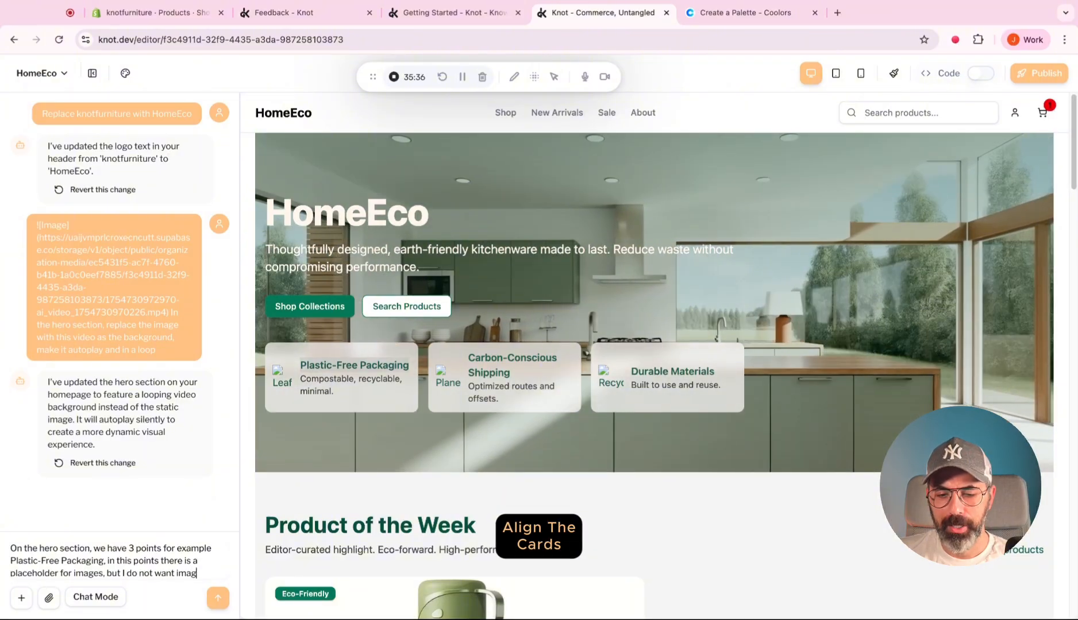
text(es, please remove them)
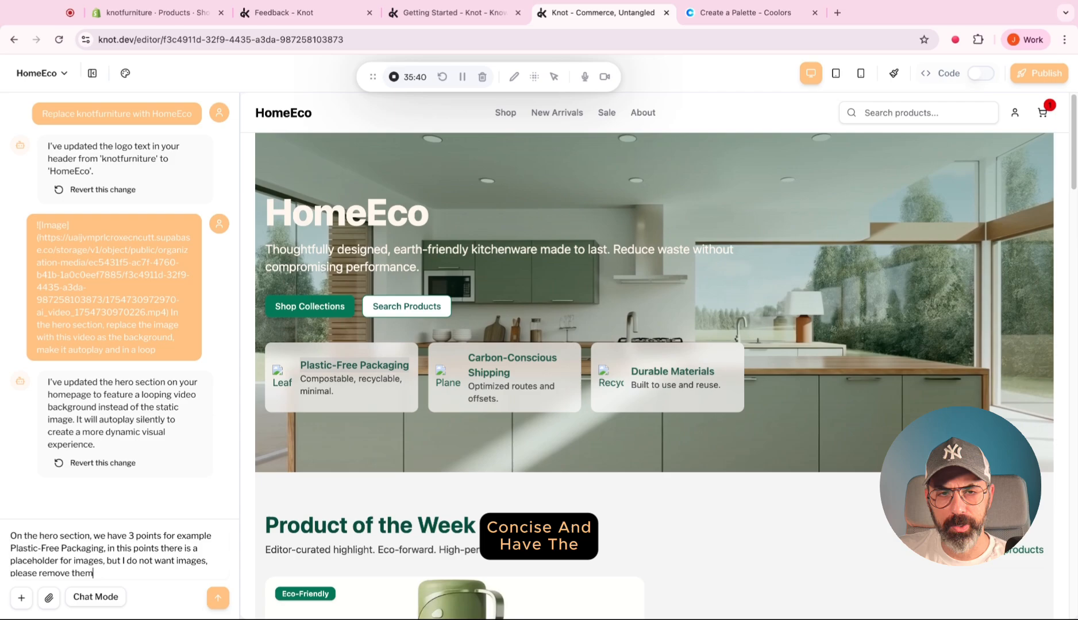
key(Return)
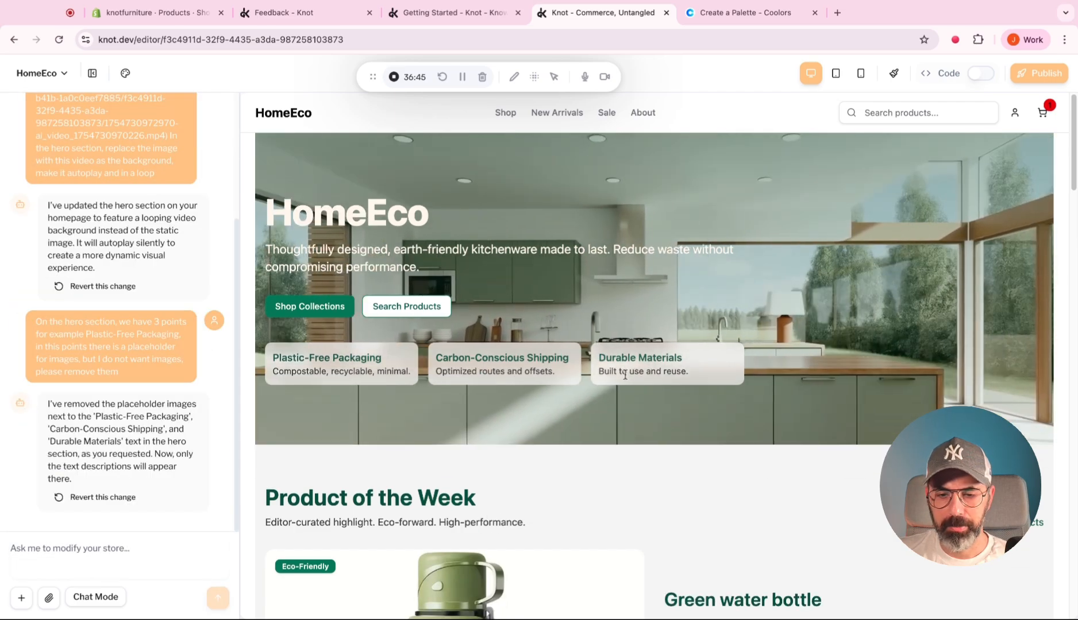
Ask the AI to give all product cards the same height, even when a title takes more than one line.
scroll(505, 389, down, 5)
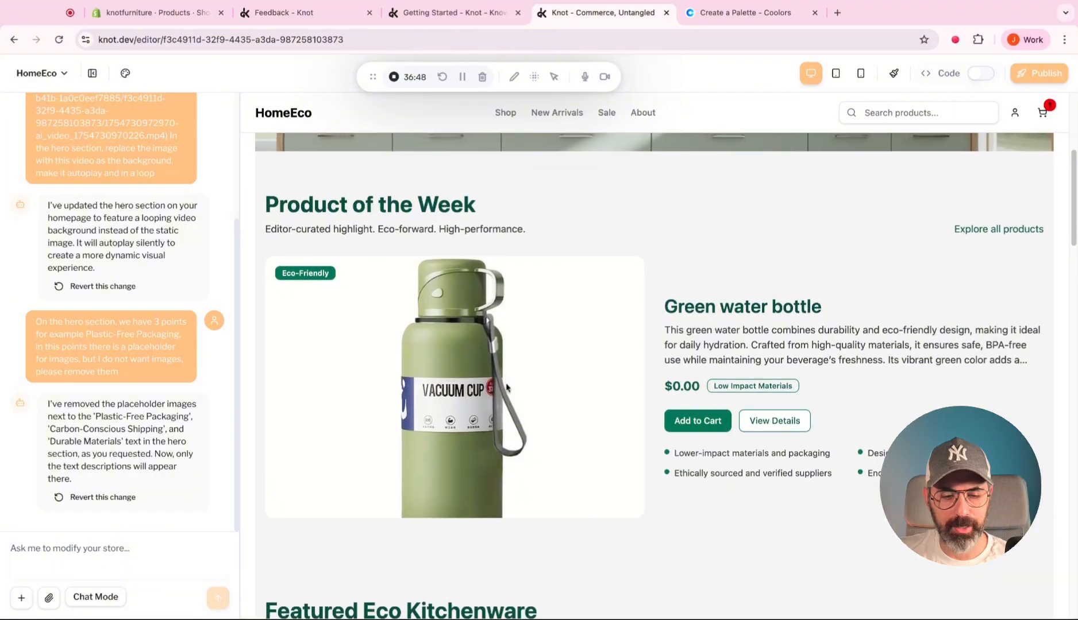
scroll(504, 389, down, 8)
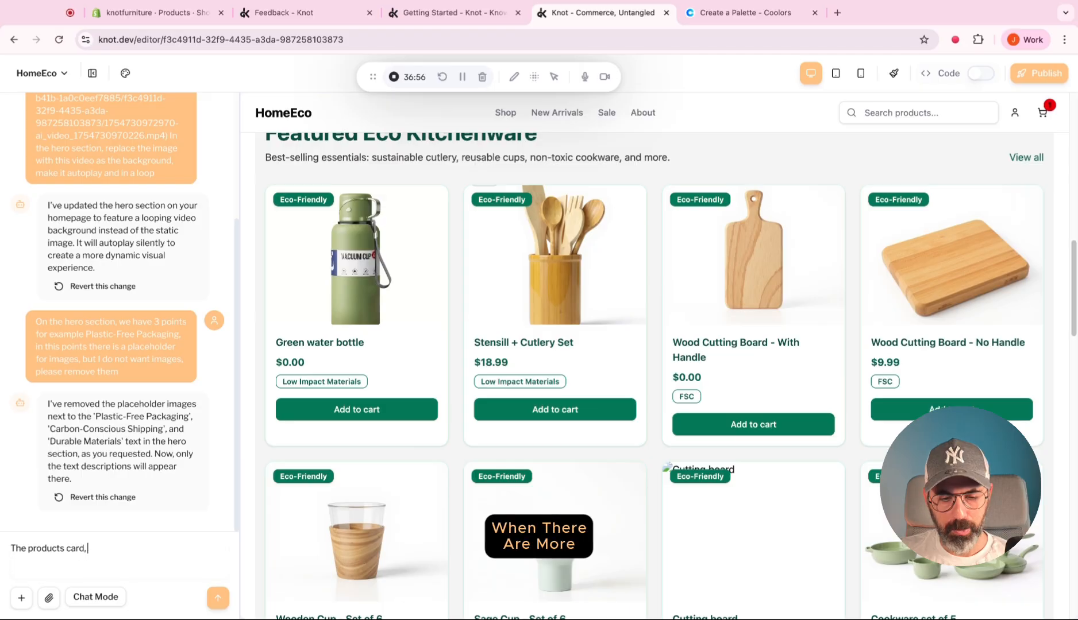
text(should all be t)
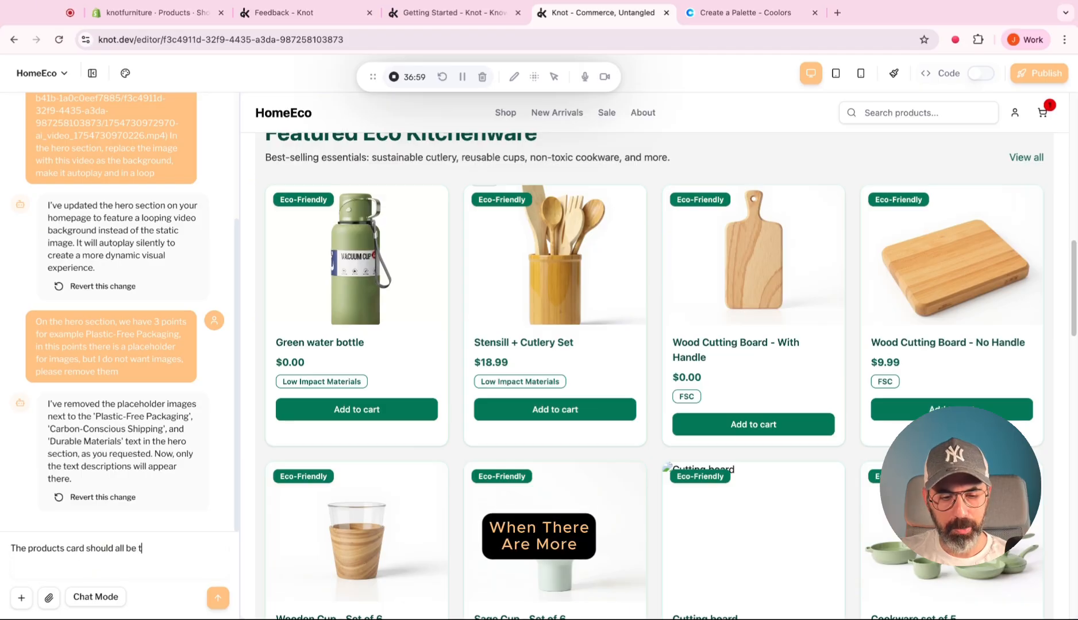
text(he same height,)
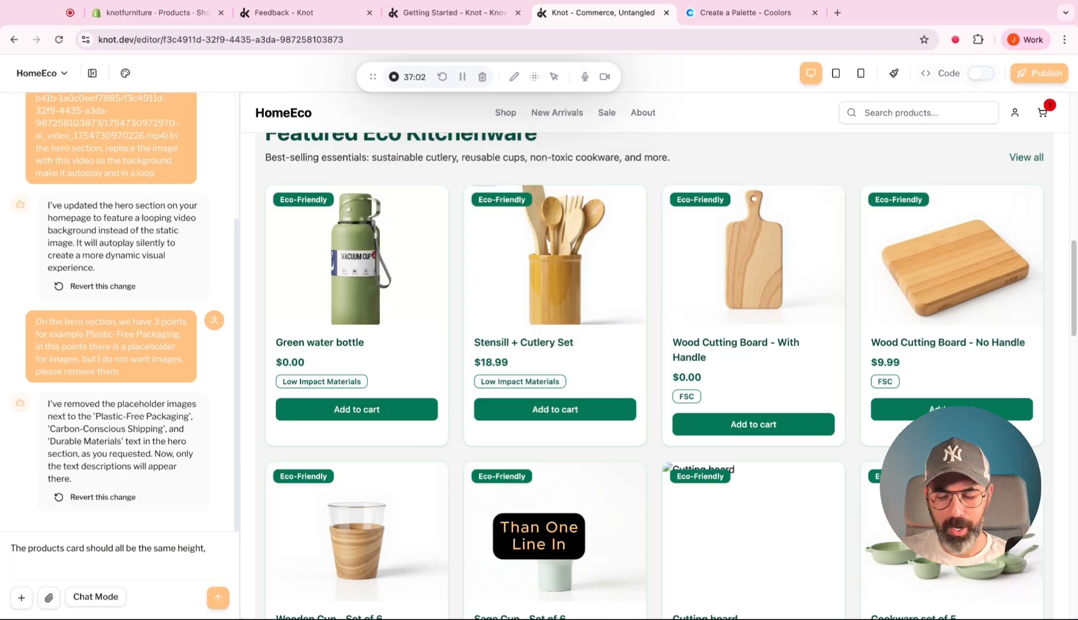
text( when there are mo)
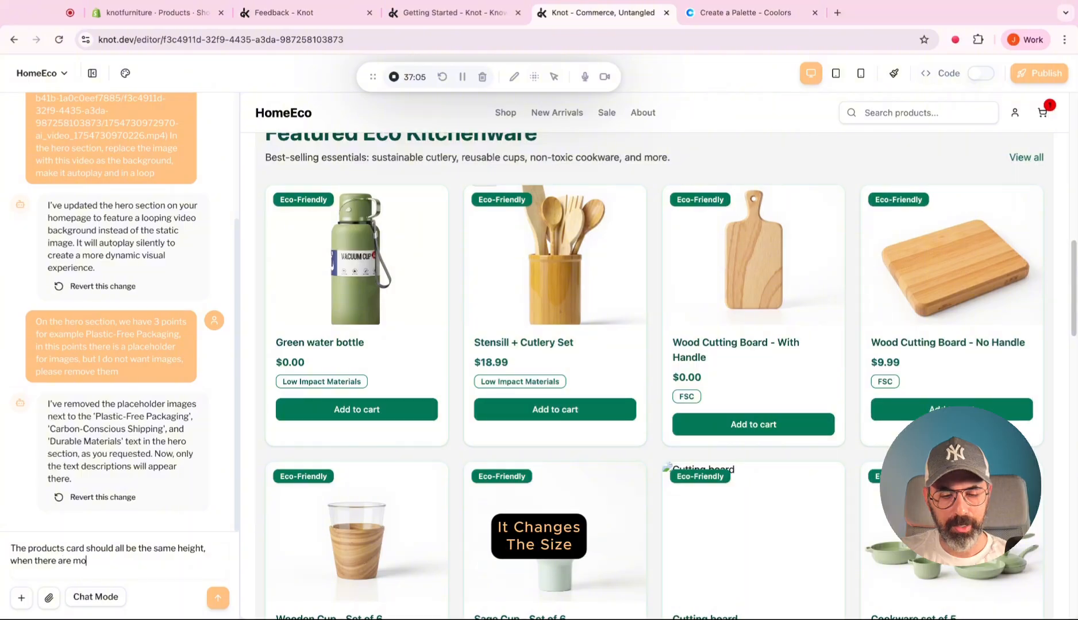
text(re than one line in)
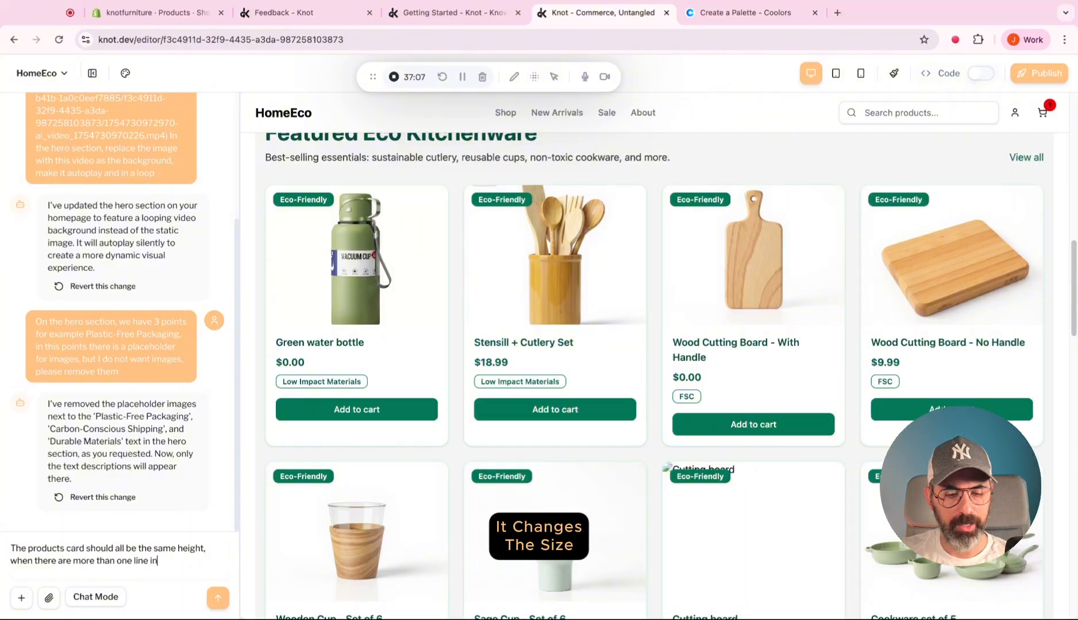
text( the title, it changes)
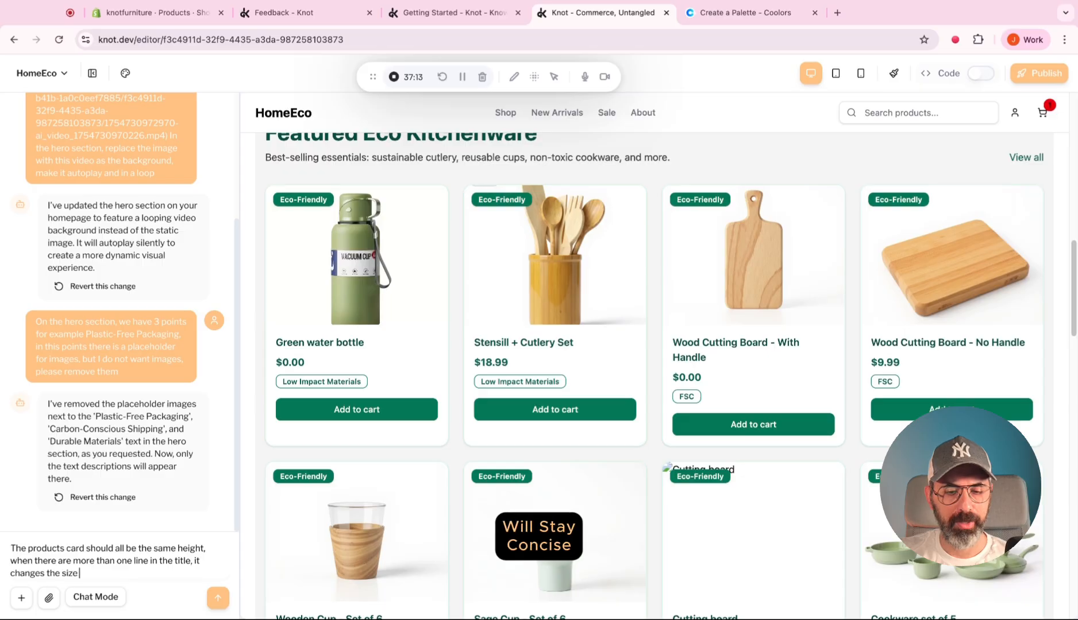
text( the size of the card, fix it so it)
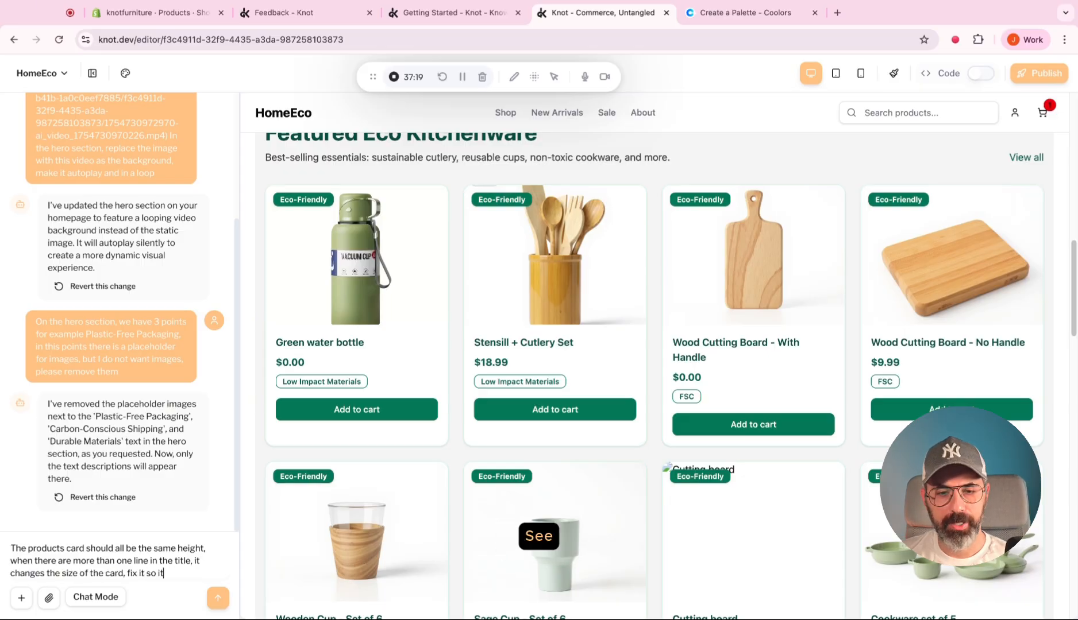
text( will stay concise)
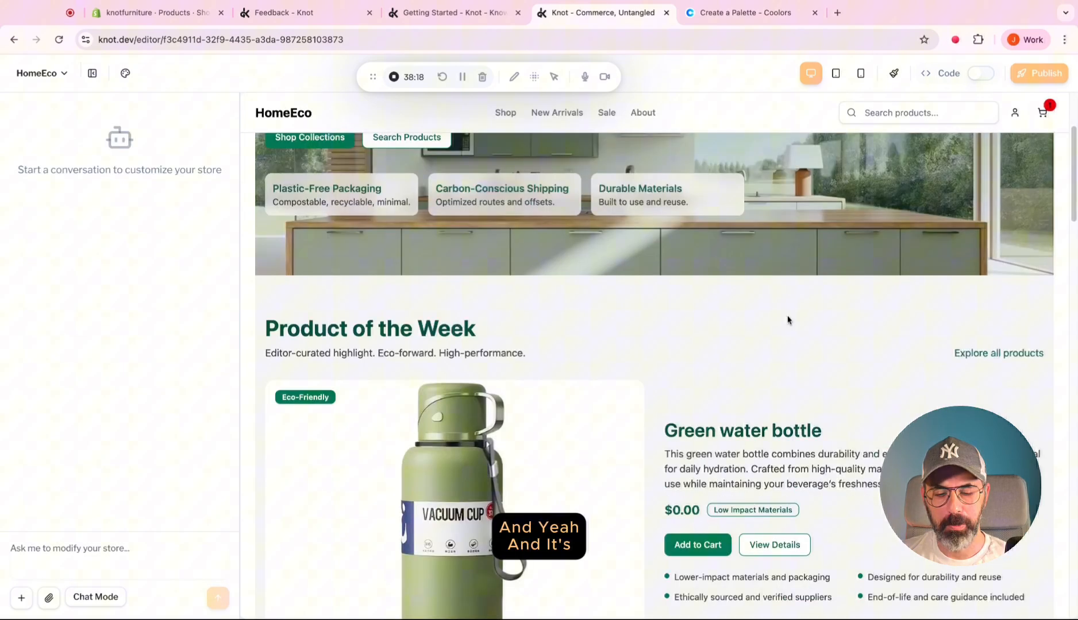
Check the heights and alignment of the product cards in the Featured Eco Kitchenware section.
scroll(787, 320, down, 8)
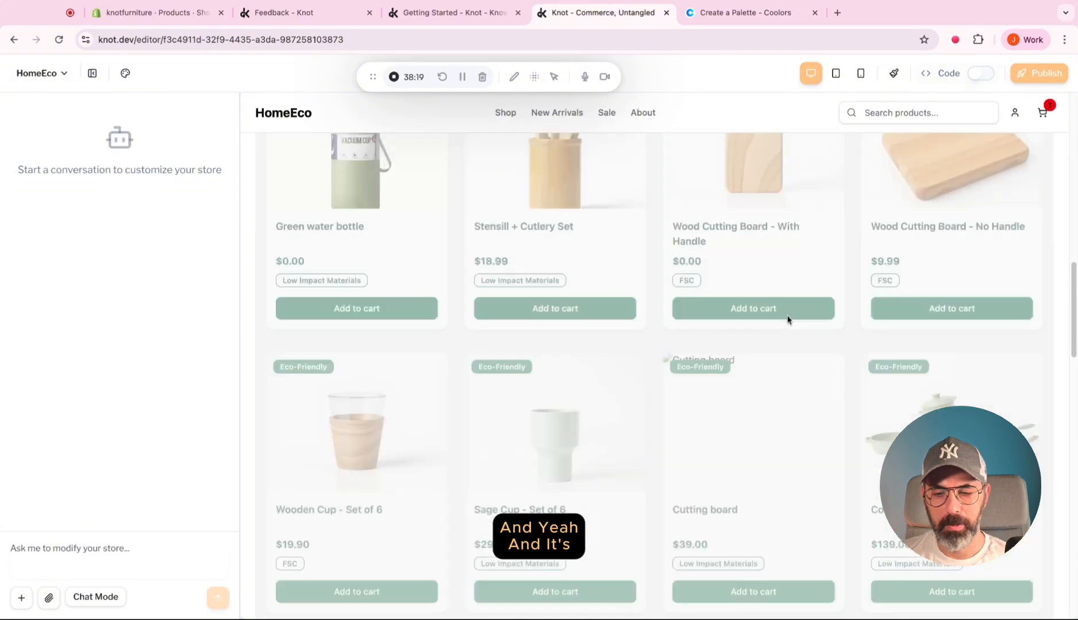
scroll(787, 320, up, 1)
scroll(788, 320, up, 3)
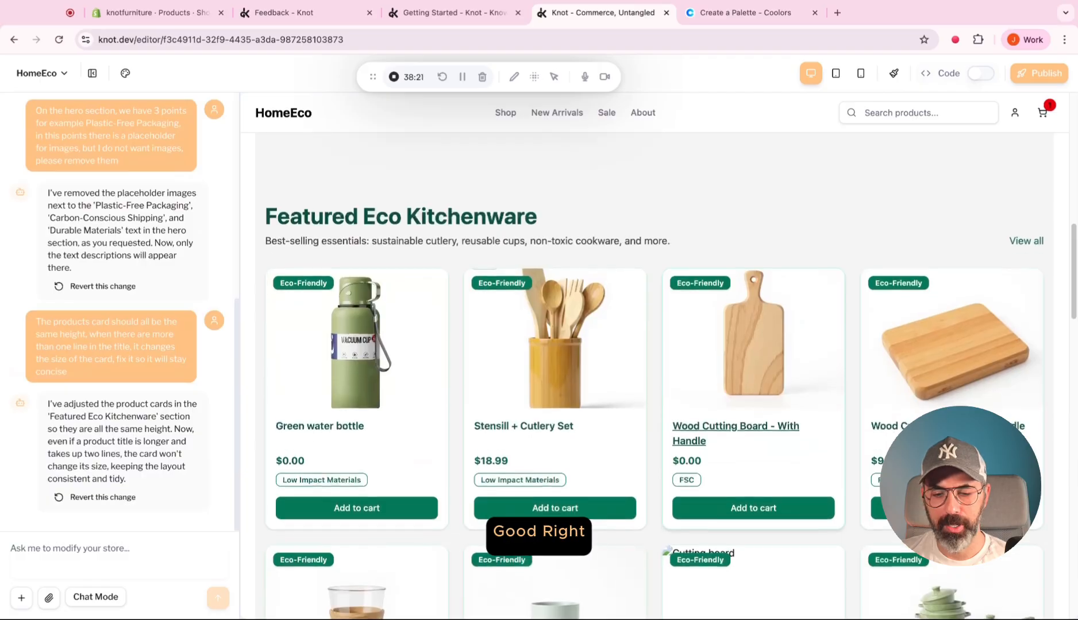
Ask the AI to update the Smarter Cleaning card to talk about recycled wood used in the products, replacing all its text to support this claim.
scroll(788, 320, down, 1)
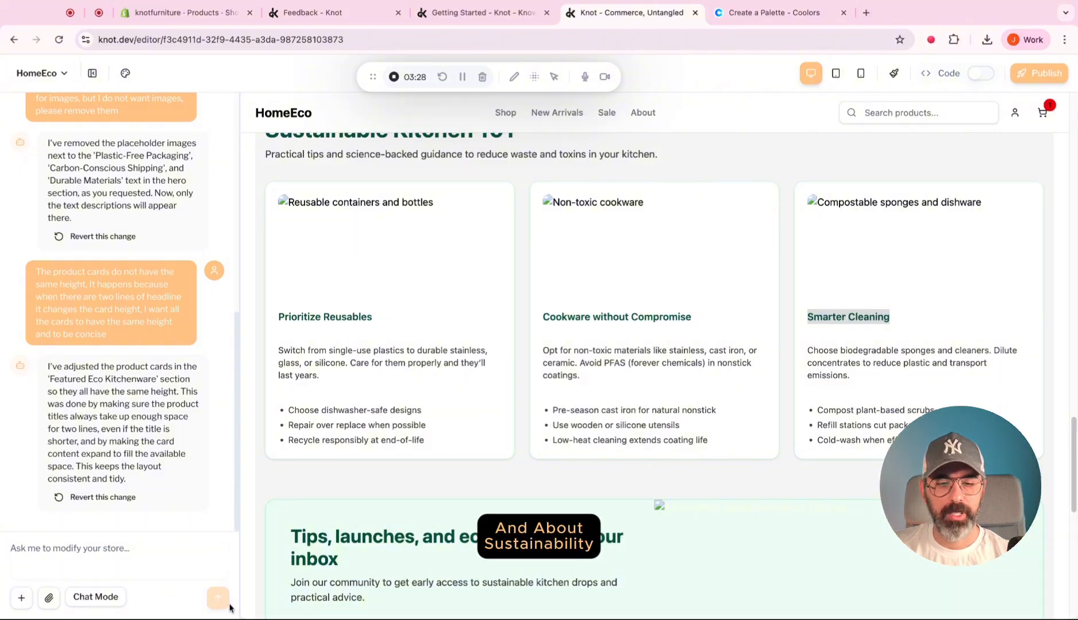
text(Update)
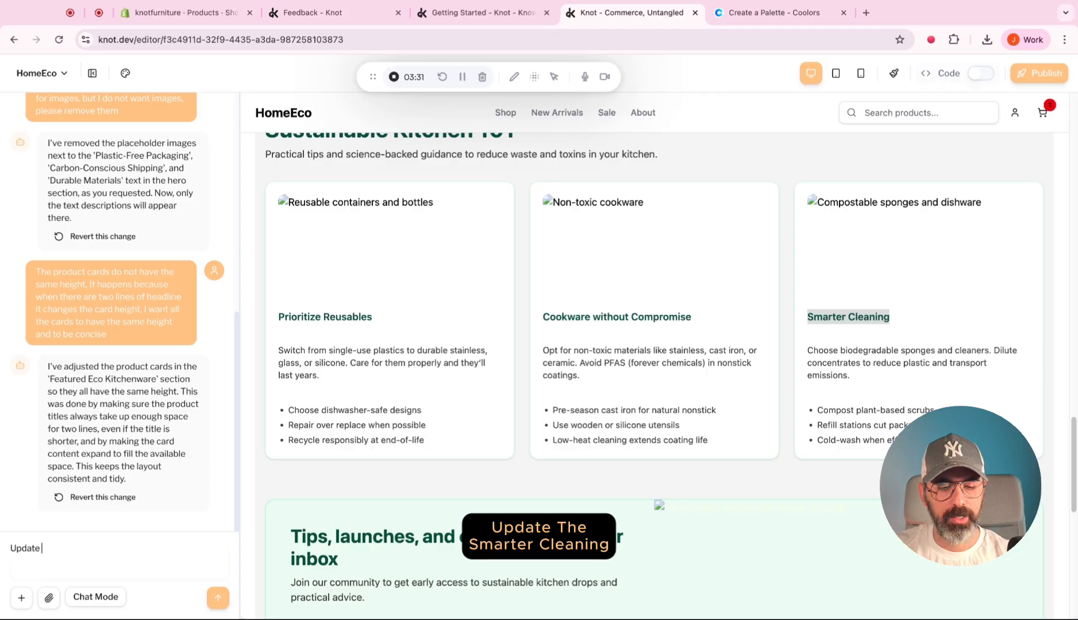
text( the Smarter Cleaning card, tal)
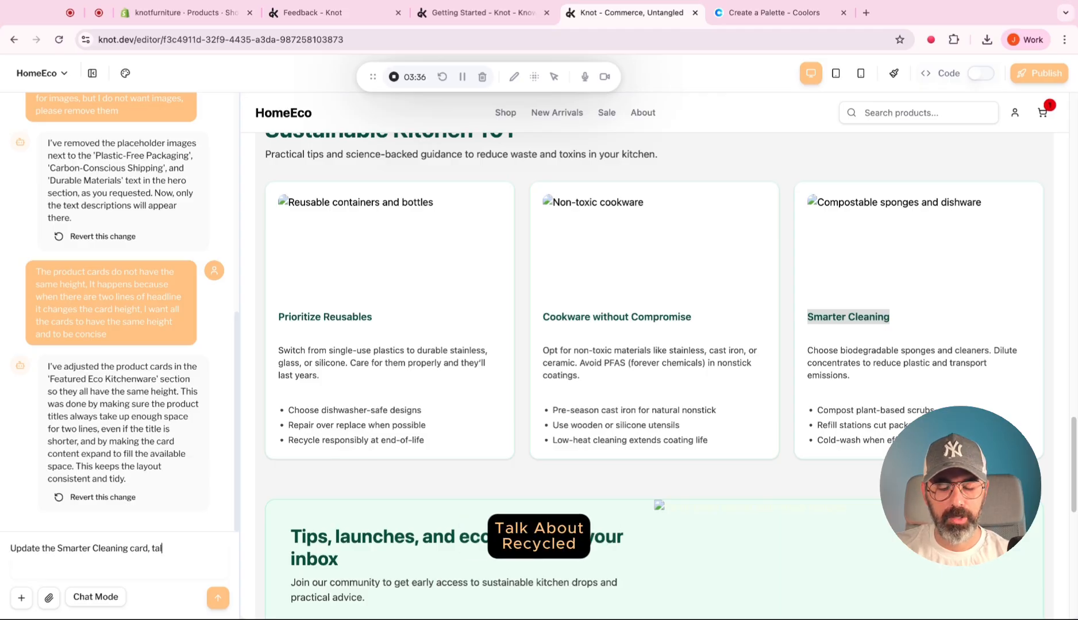
text(k about recyc)
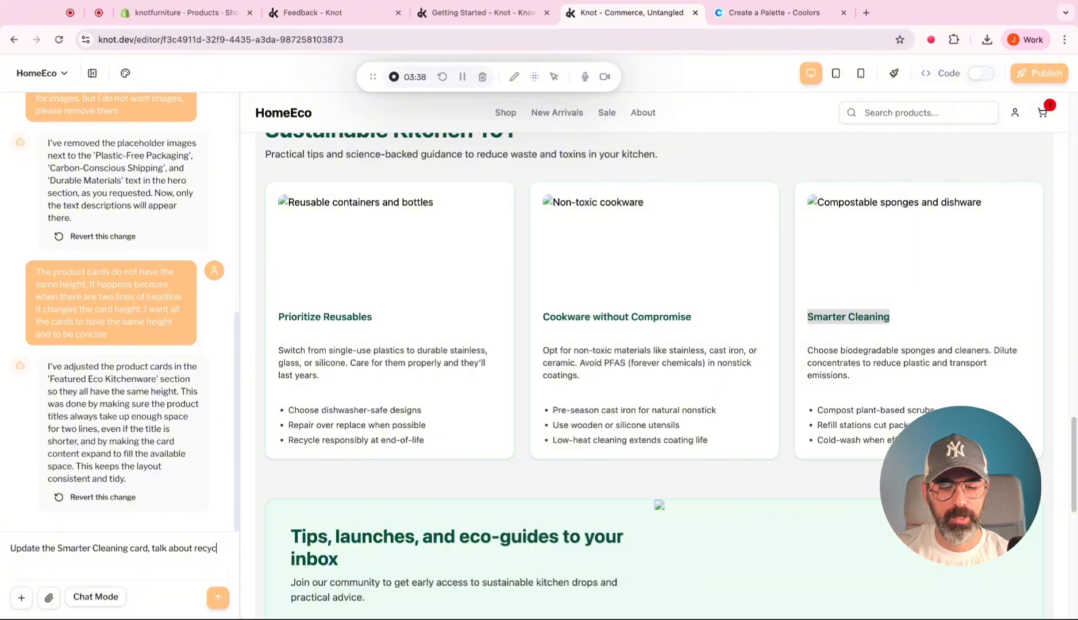
text(led wood th)
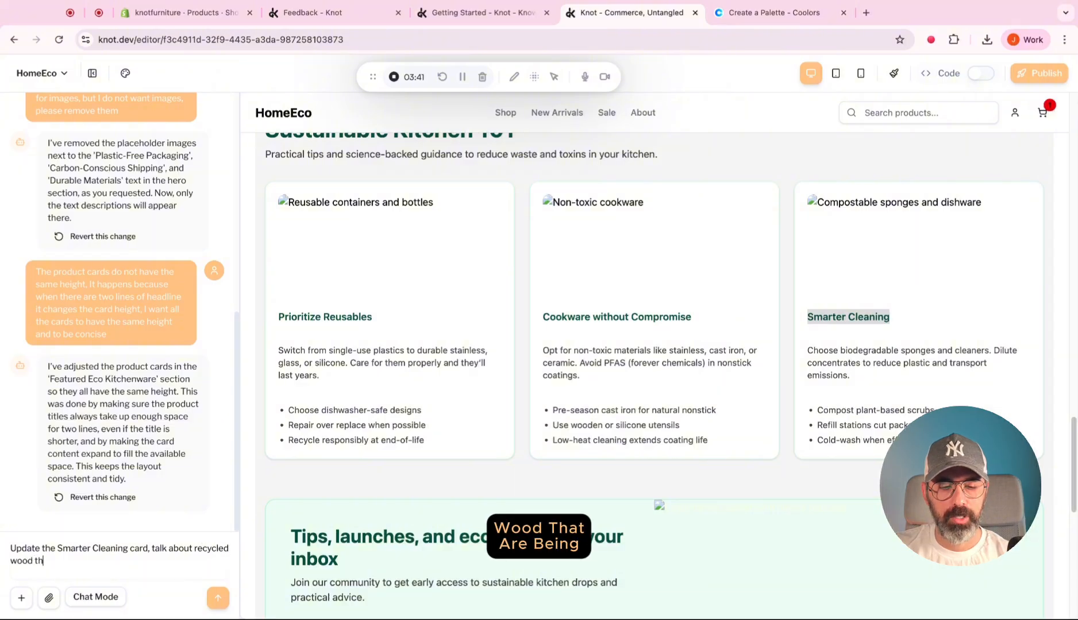
text(at are being u)
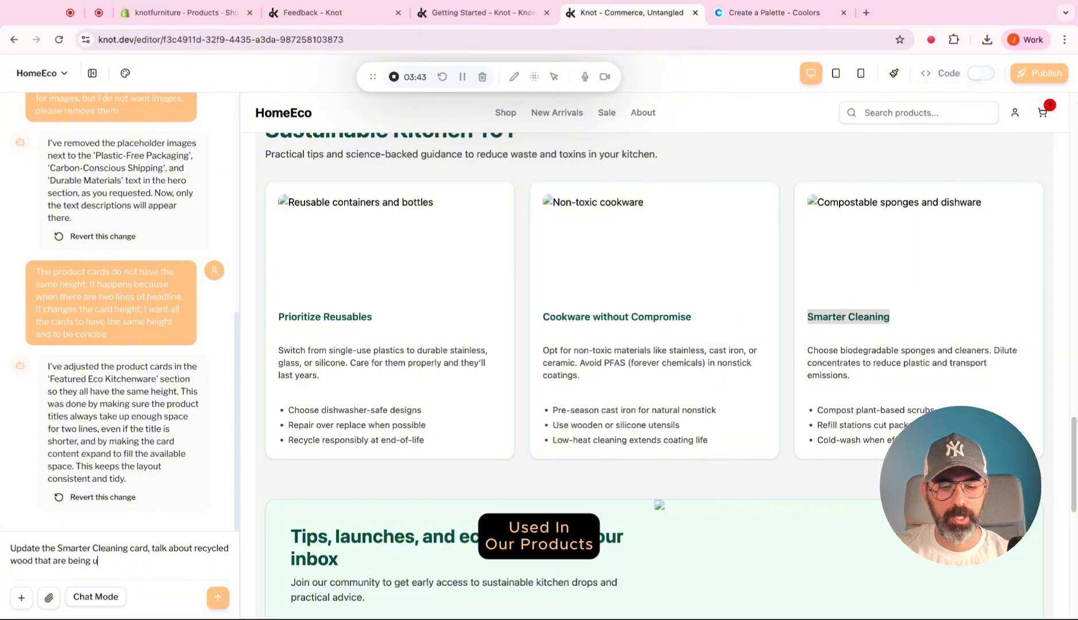
text(sed in our products,)
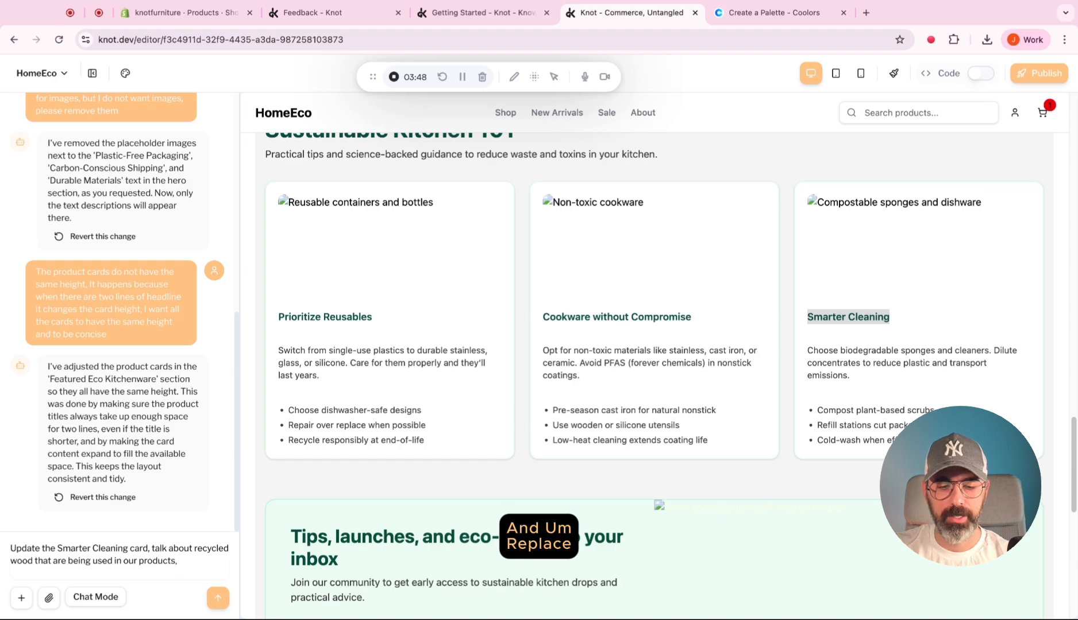
text( re)
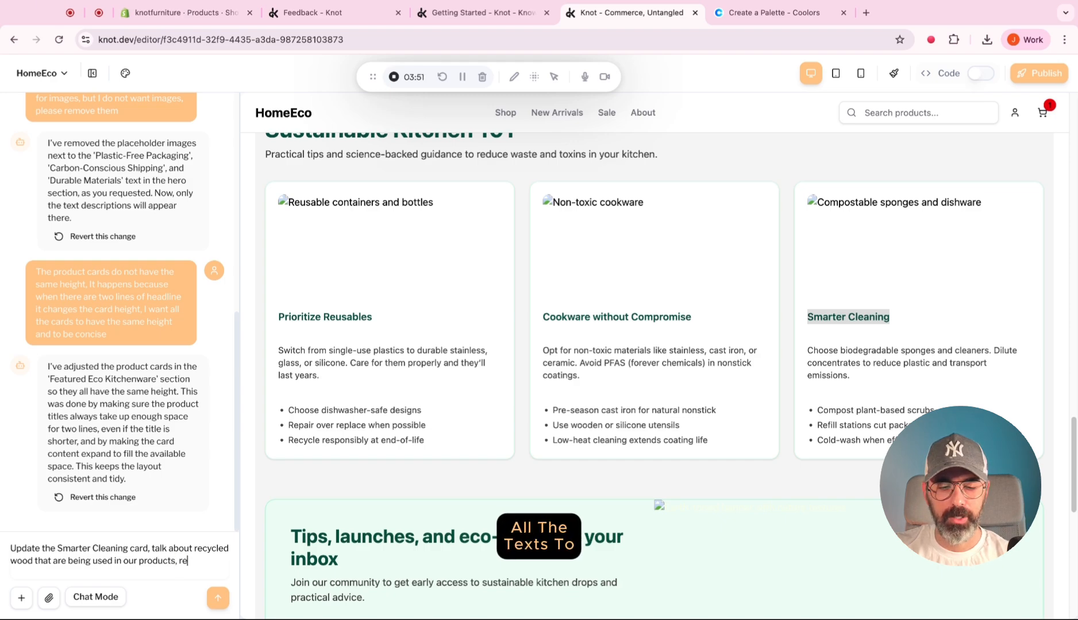
text(place all th)
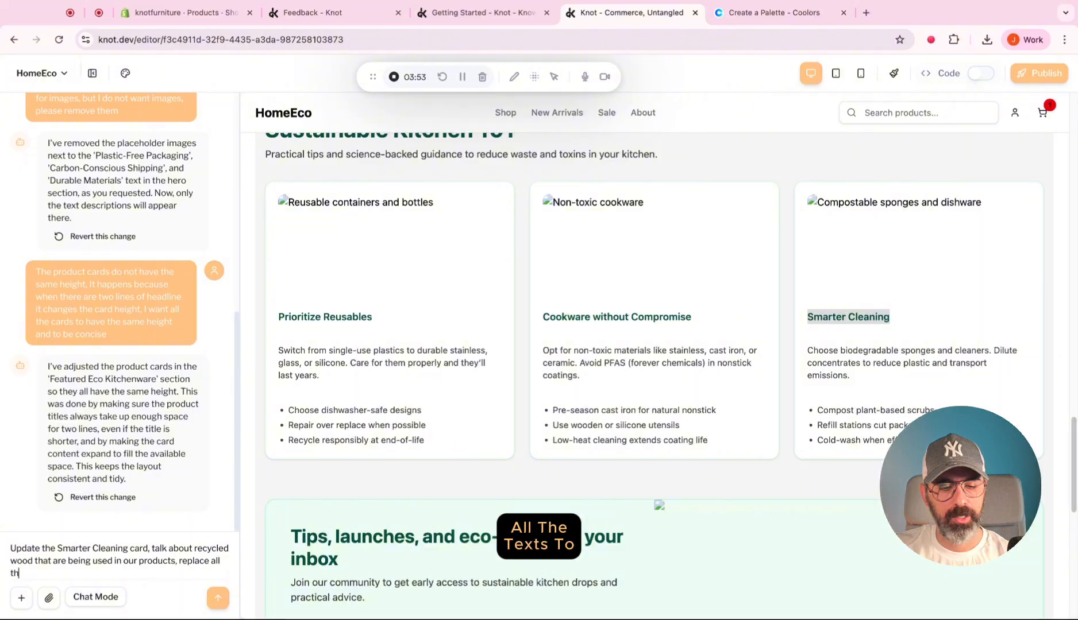
text(e text to s)
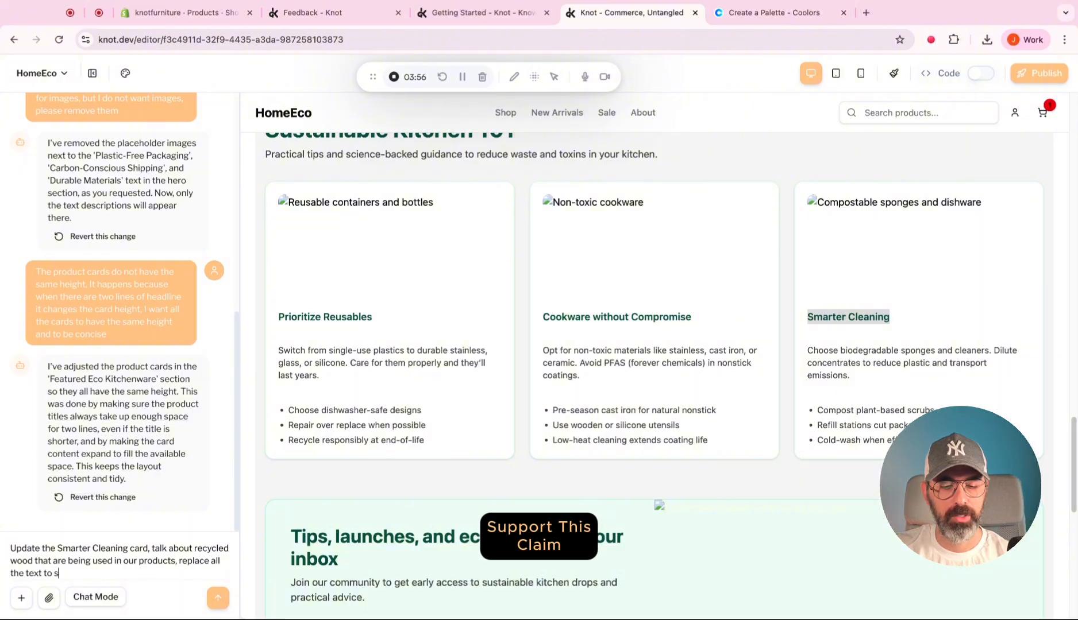
text(upport this claim)
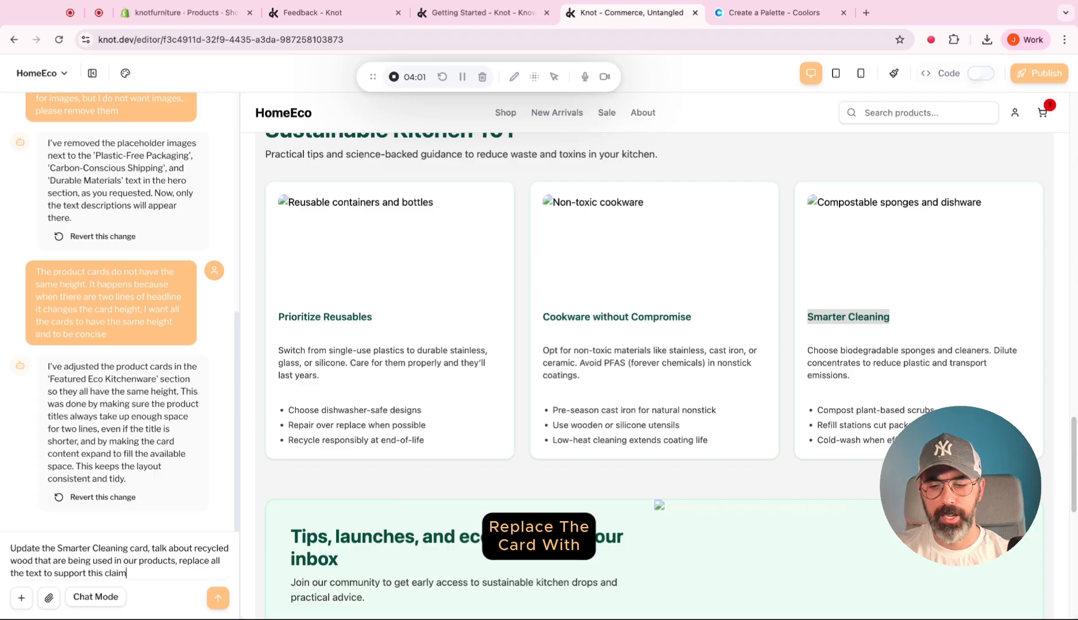
key(Return)
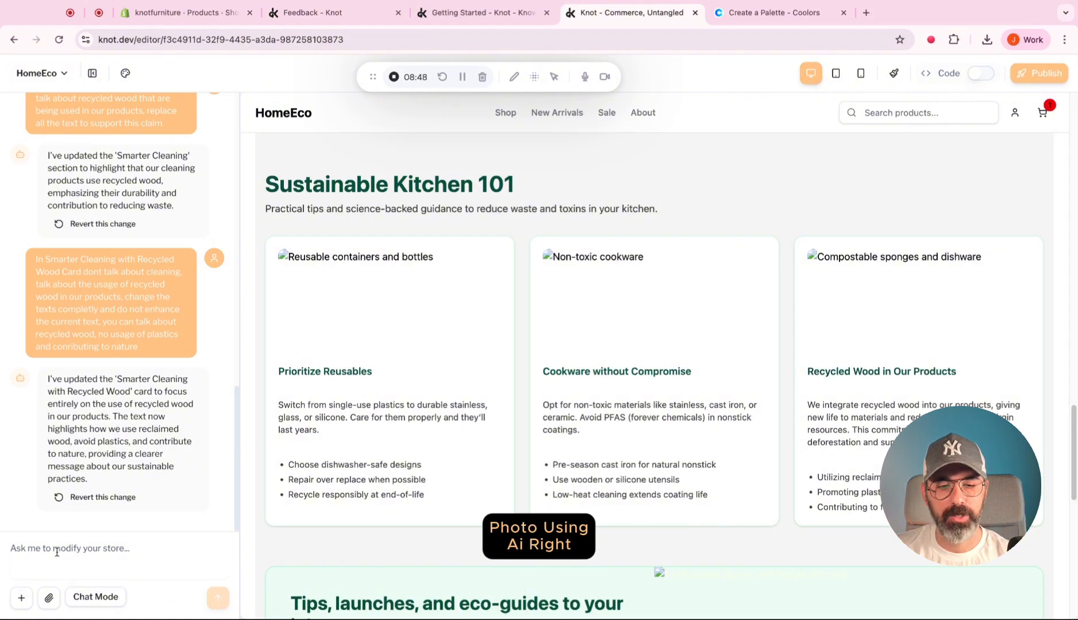
Prompt a context-aware image with the cutting board photo as context, keeping its look but showing a water drinking bottle instead.
click(50, 599)
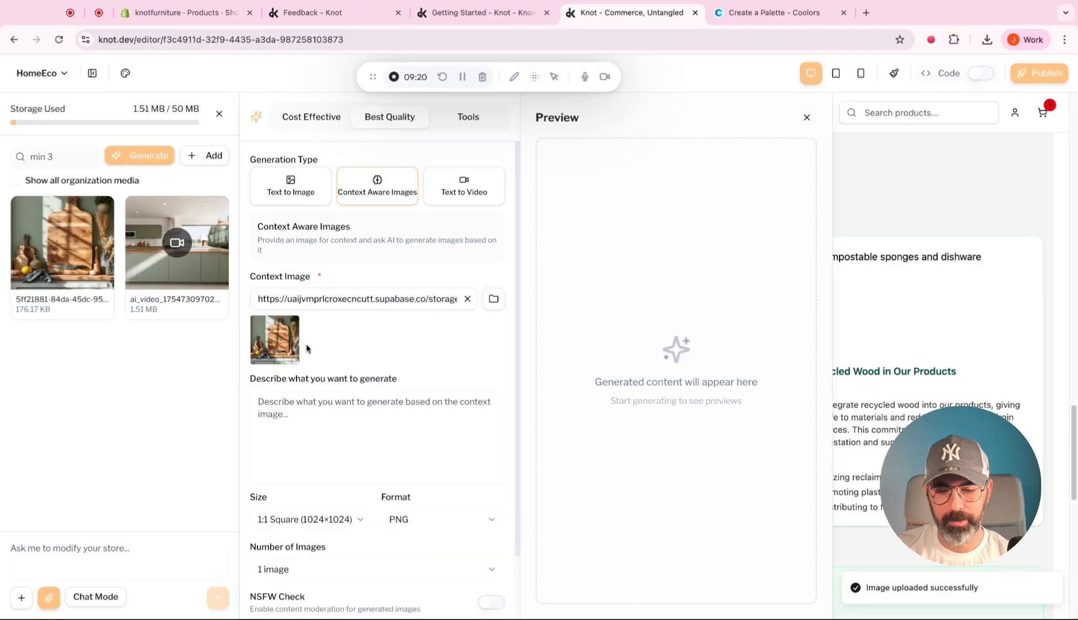
click(260, 402)
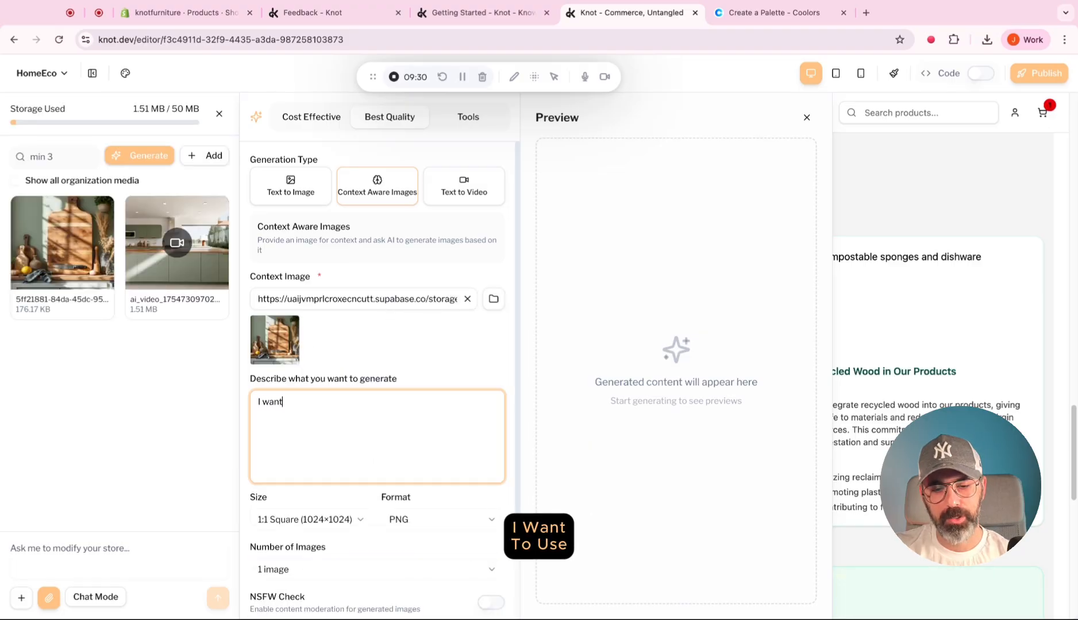
text(I want to use the same look)
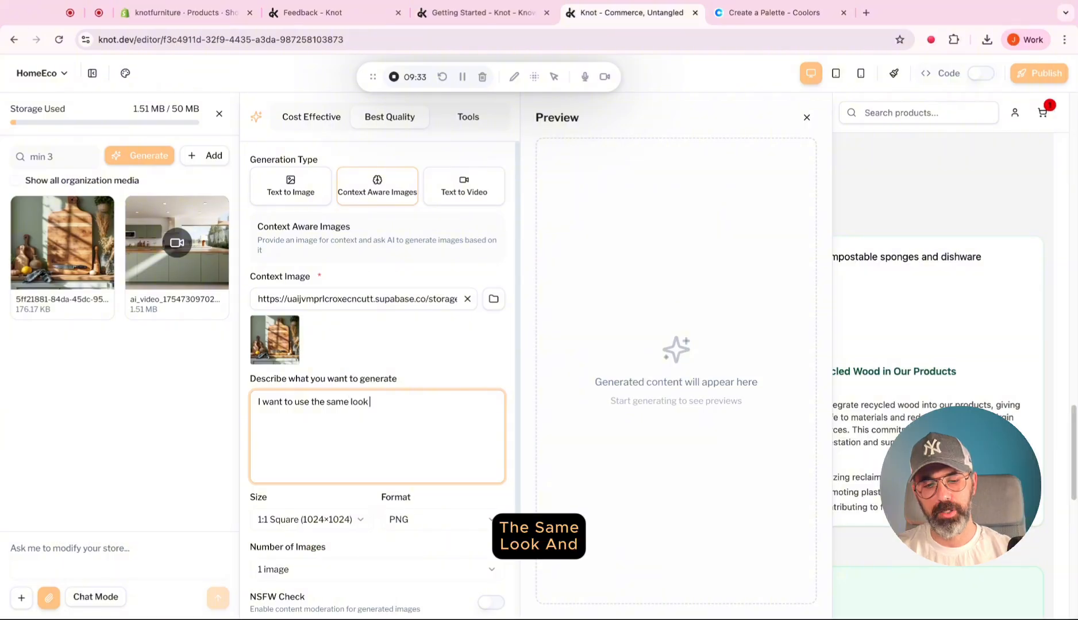
text( and fill of th)
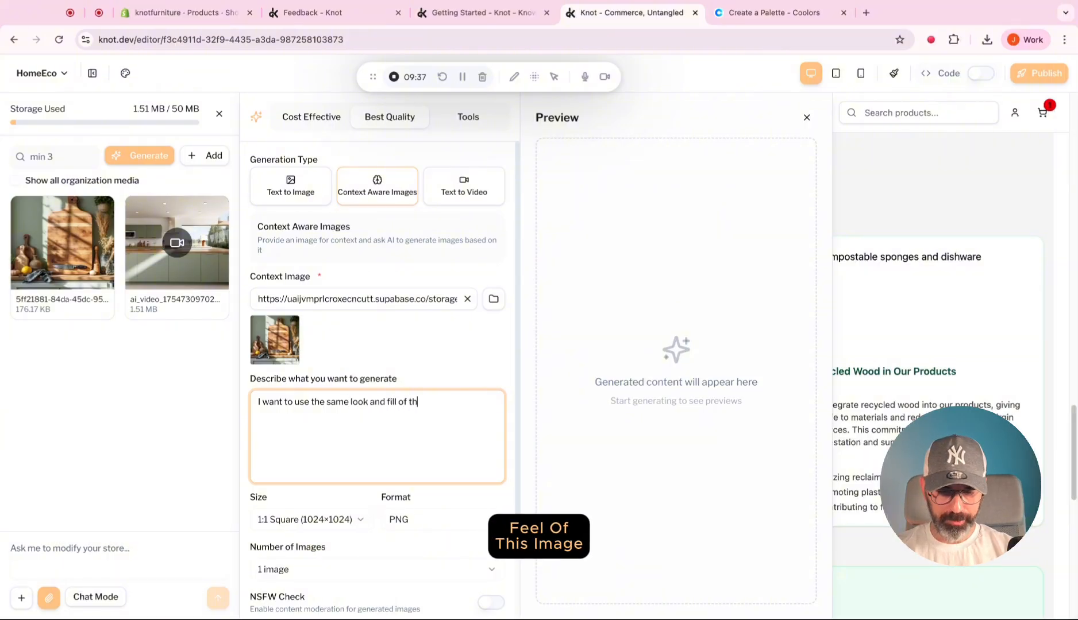
text(is image, but this time ins)
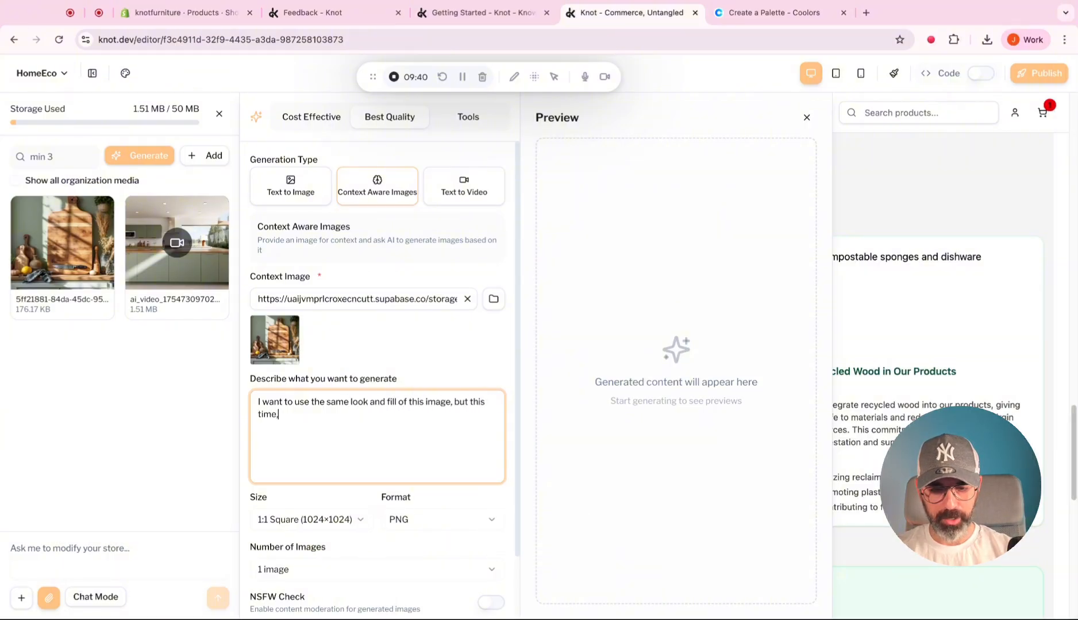
text(tead of a cutt)
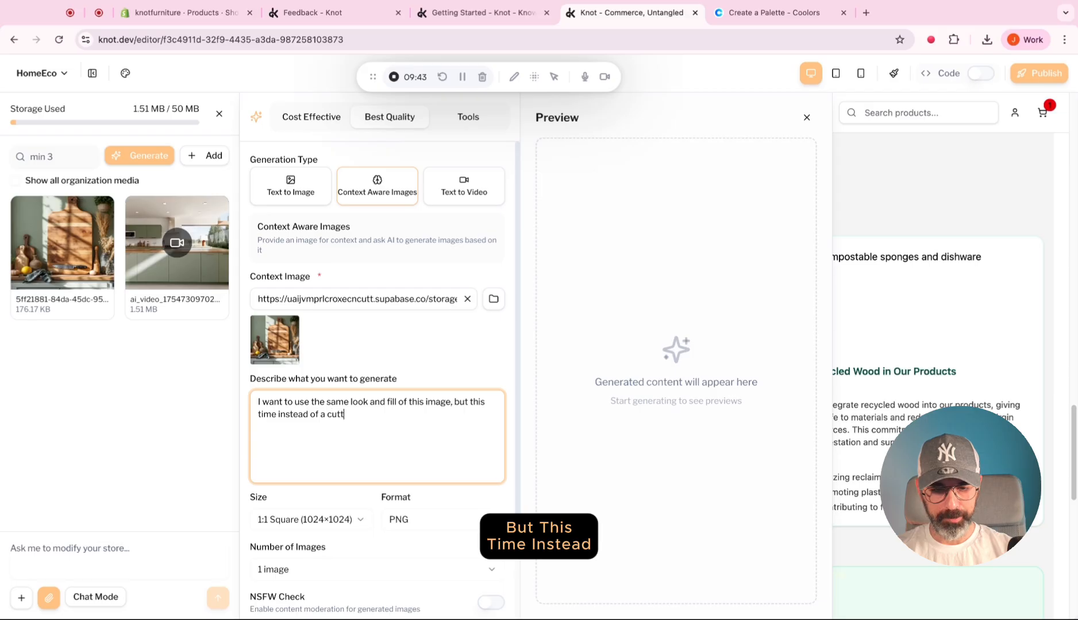
text(ing board, I want t)
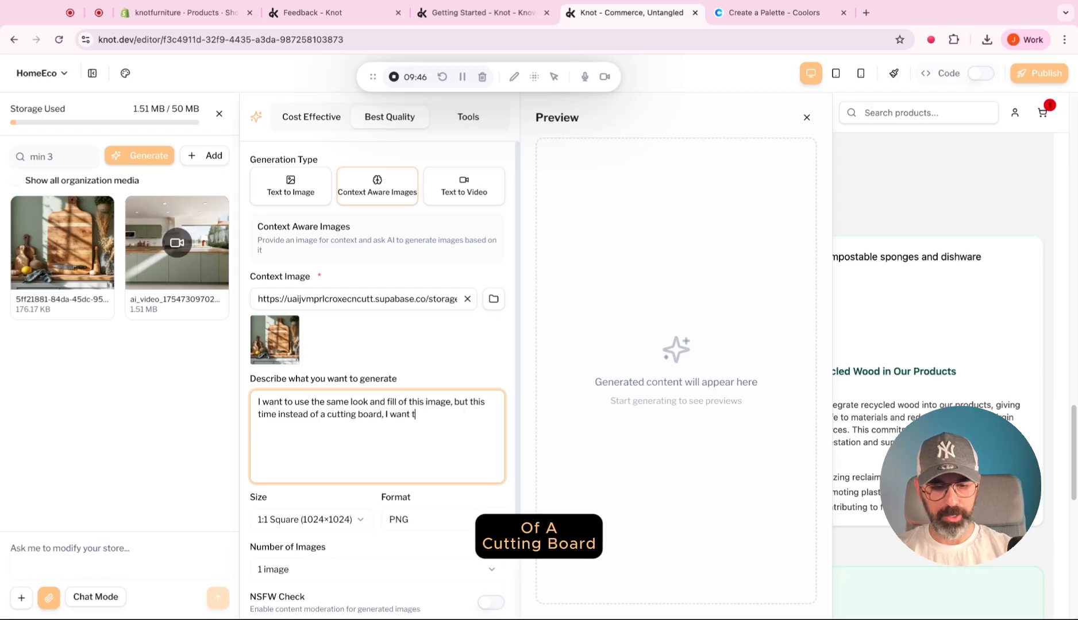
text(o show a drin)
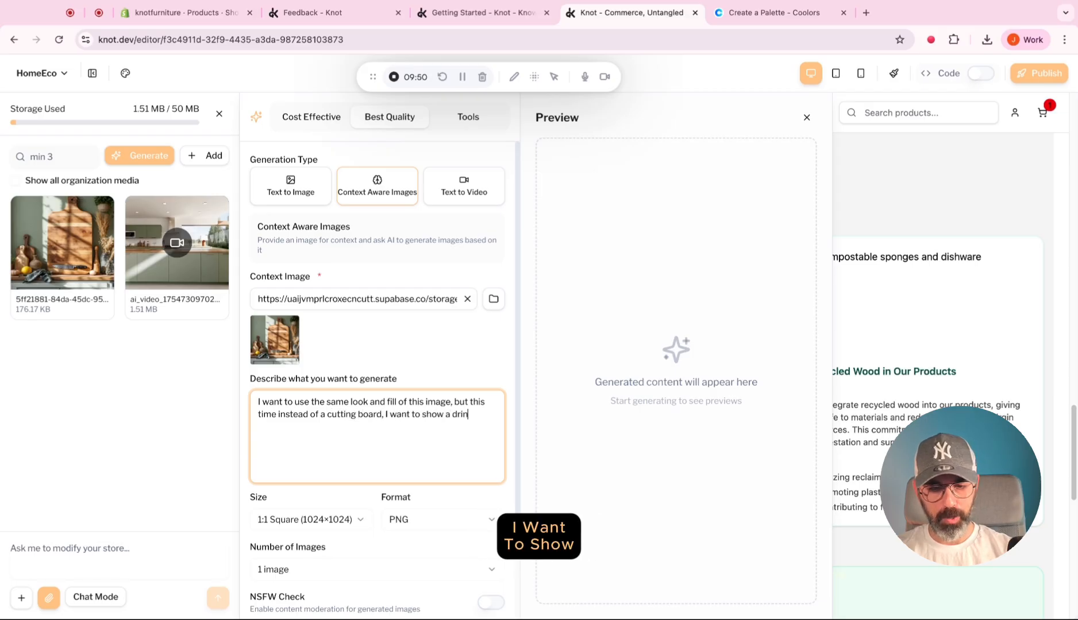
key(BackSpace)
key(BackSpace)
key(BackSpace)
key(BackSpace)
text(waterd d)
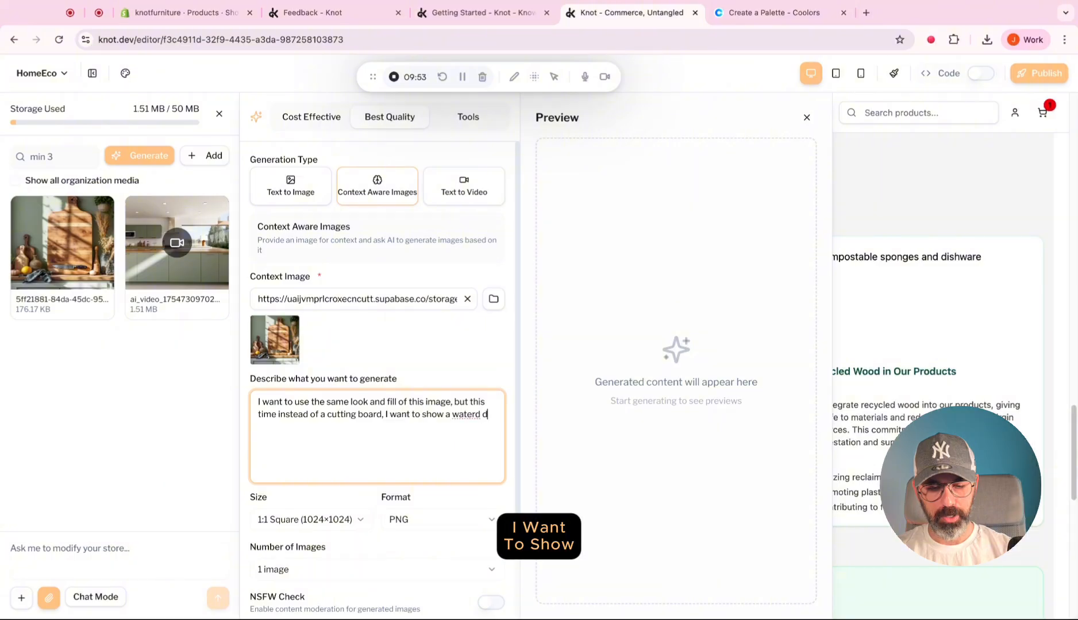
key(BackSpace)
text(drinking bottle)
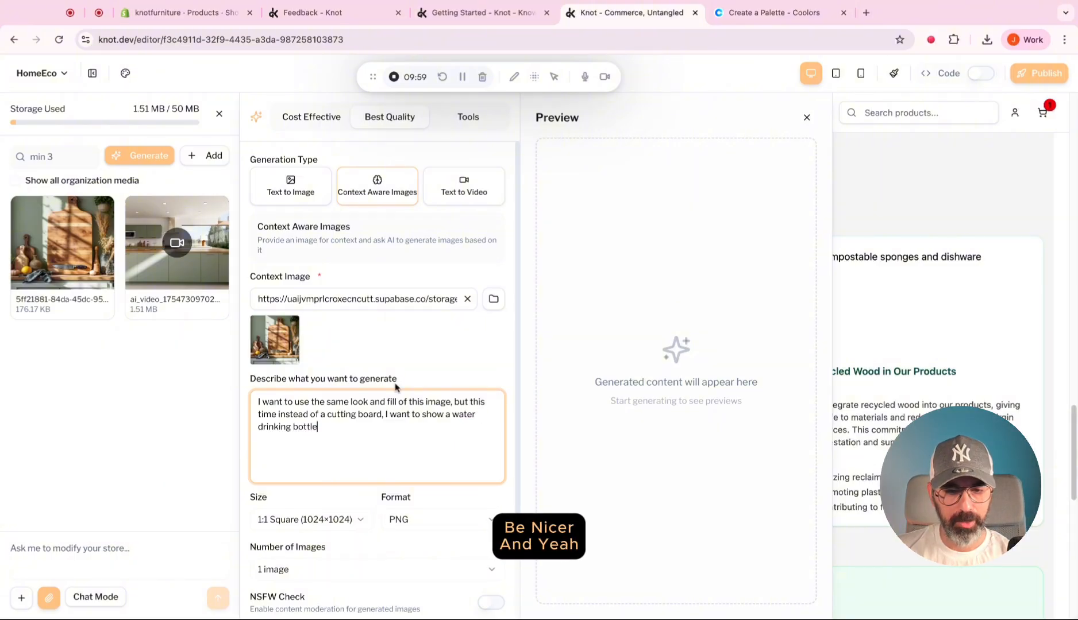
Generate 3 context-aware images in 1.85:1 Wide (1392×752) size and JPEG format.
click(317, 520)
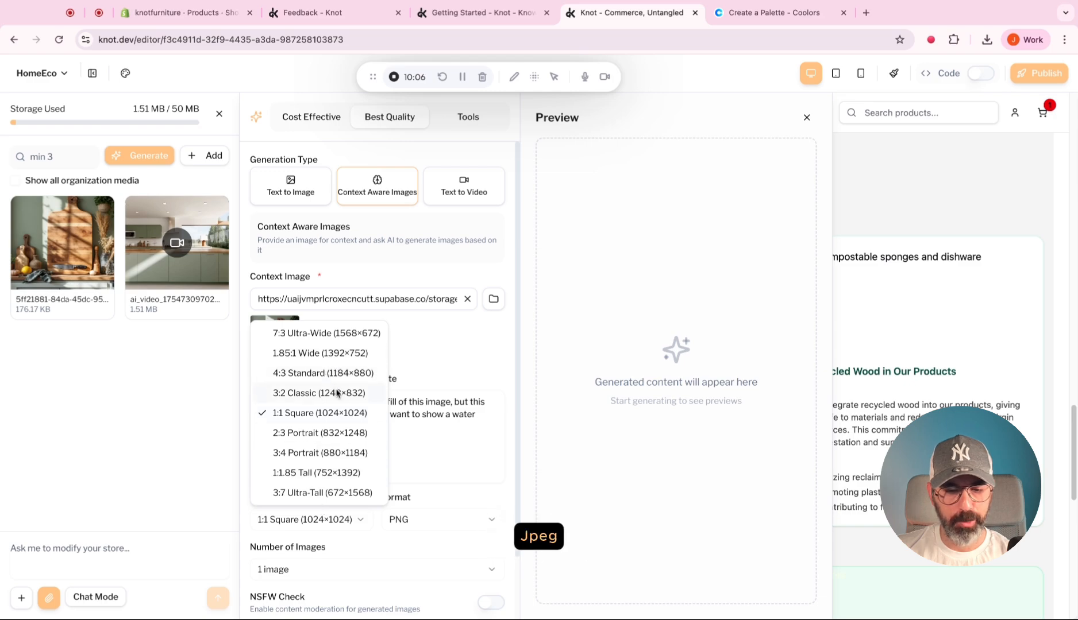
click(325, 356)
scroll(345, 396, down, 2)
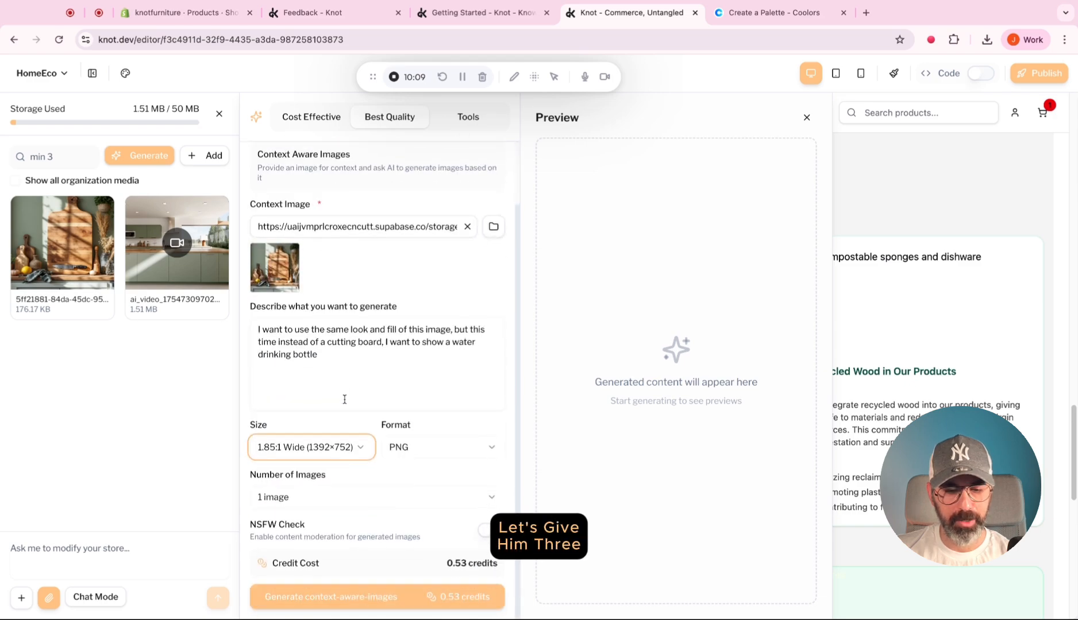
click(414, 450)
click(422, 494)
click(353, 498)
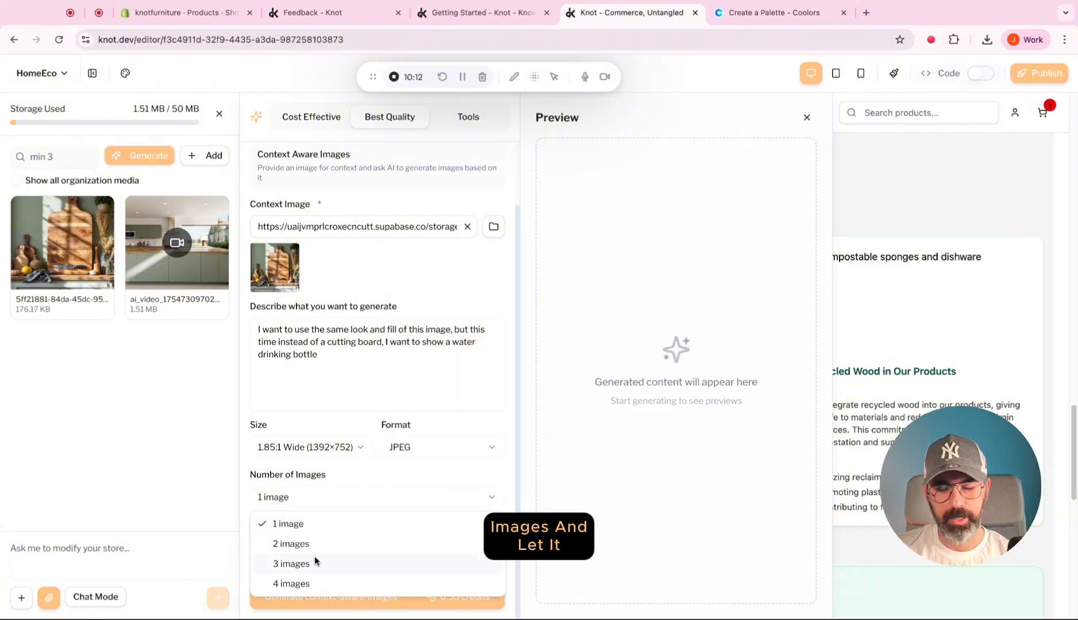
click(316, 563)
click(365, 596)
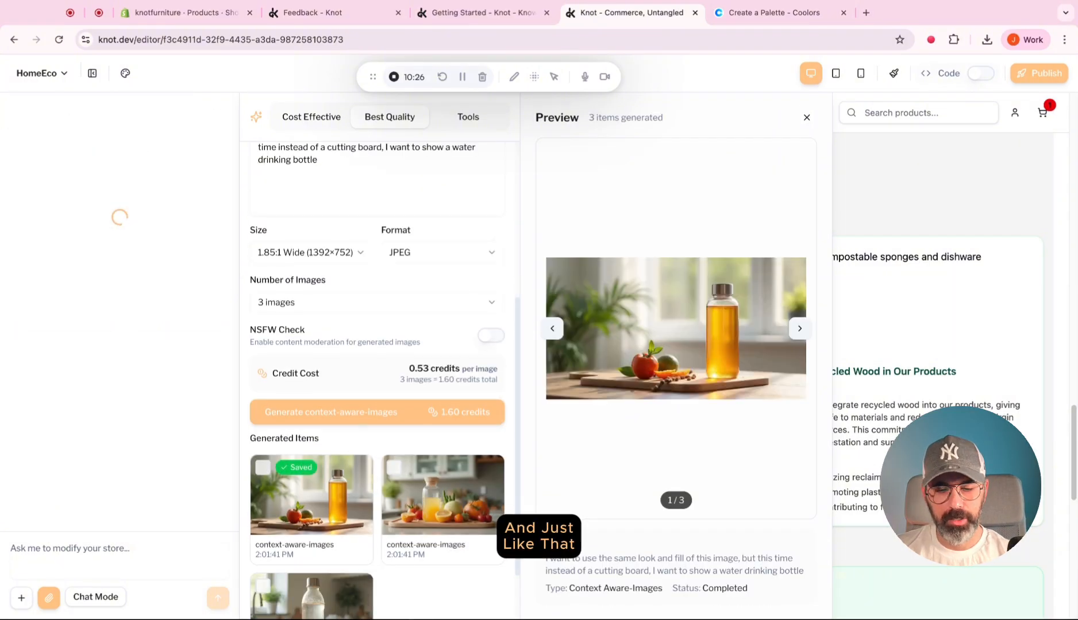
Examine the three generated water bottle images in the preview and clear their selection.
click(424, 429)
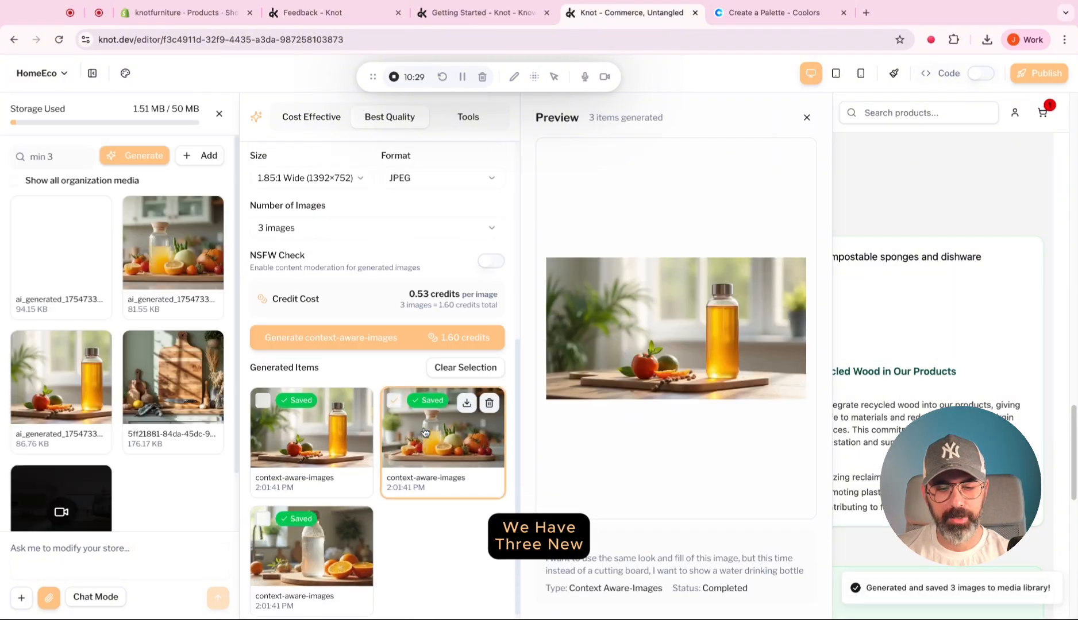
click(330, 551)
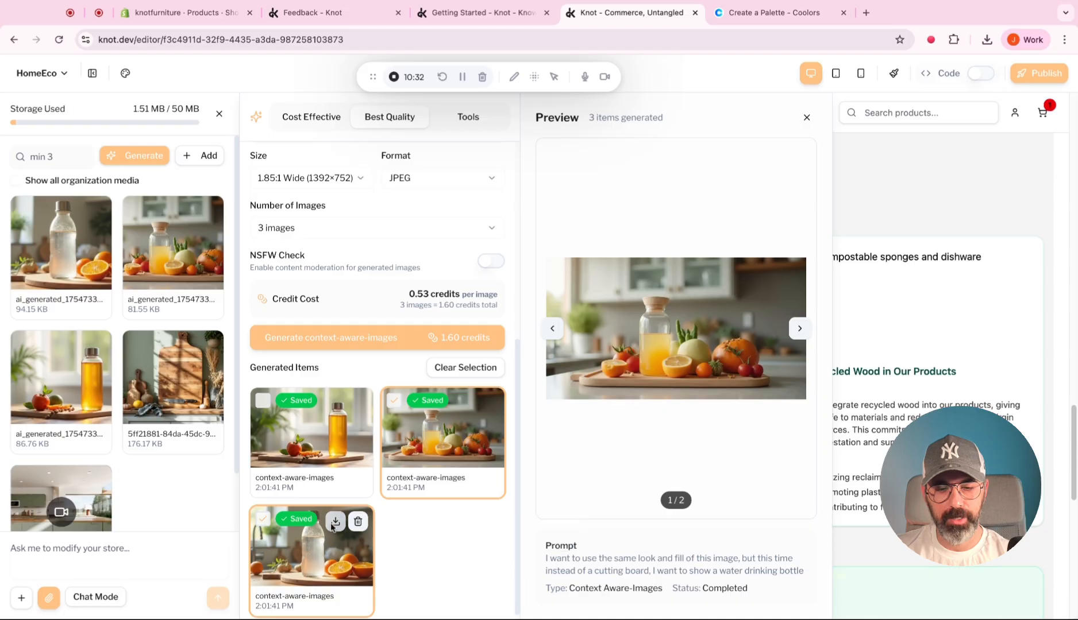
click(338, 444)
click(339, 443)
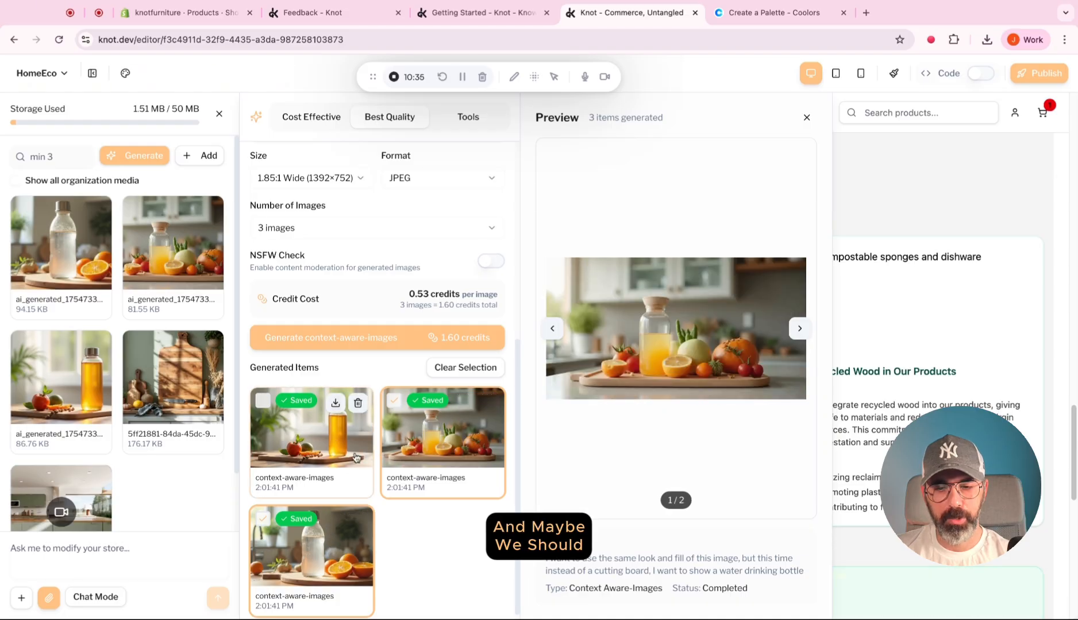
click(330, 552)
click(416, 458)
Add "stainless still sage green" before "bottle" in the image prompt and generate three more images.
scroll(411, 451, up, 6)
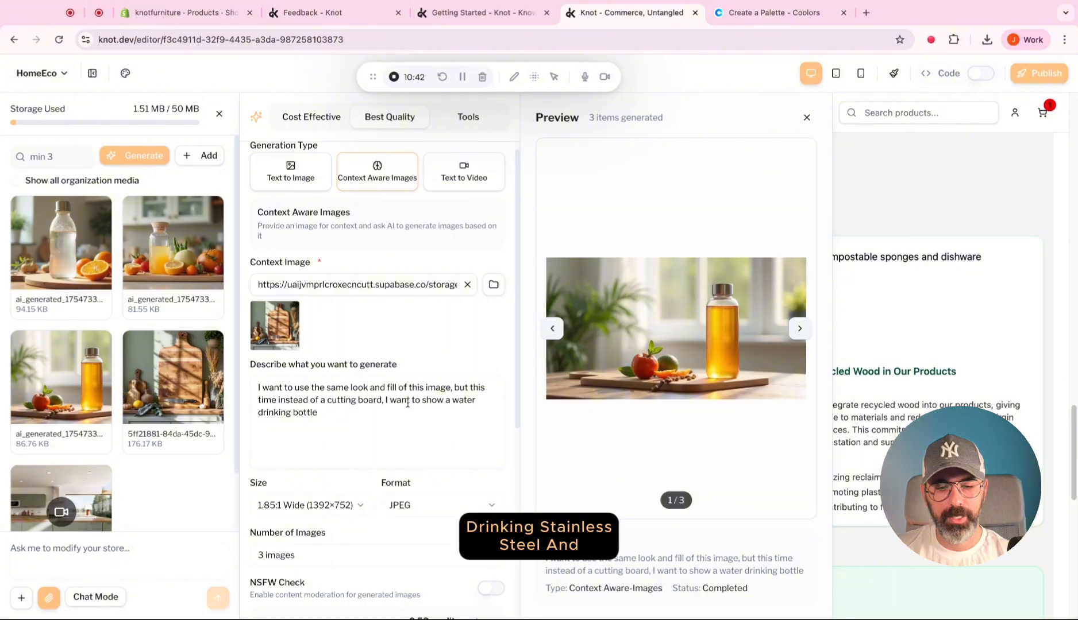
click(290, 413)
text(stain)
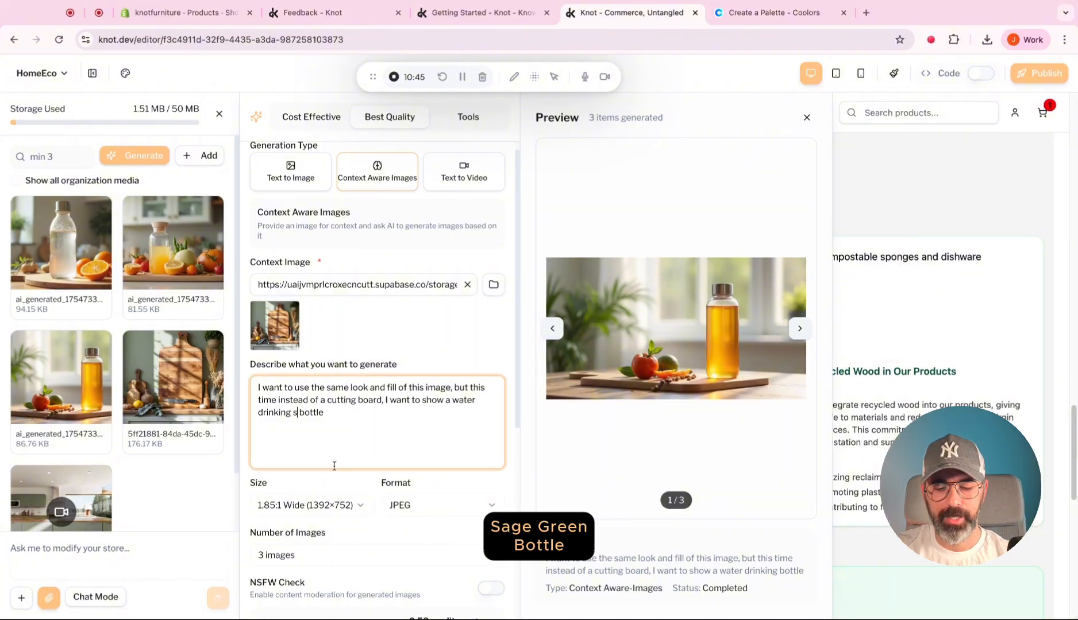
text(less still )
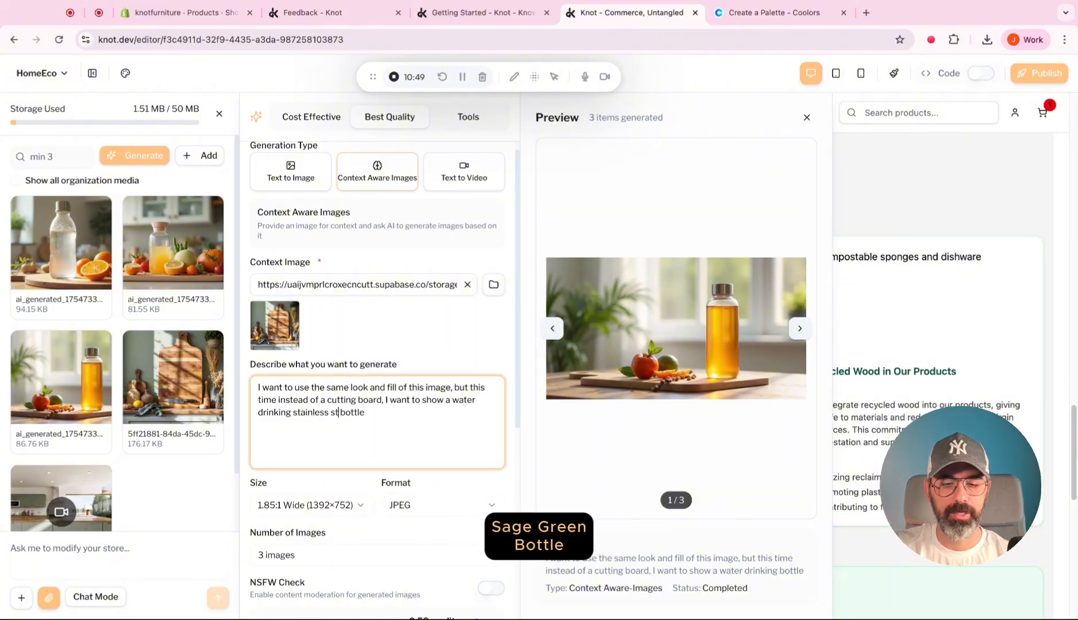
text(sage green)
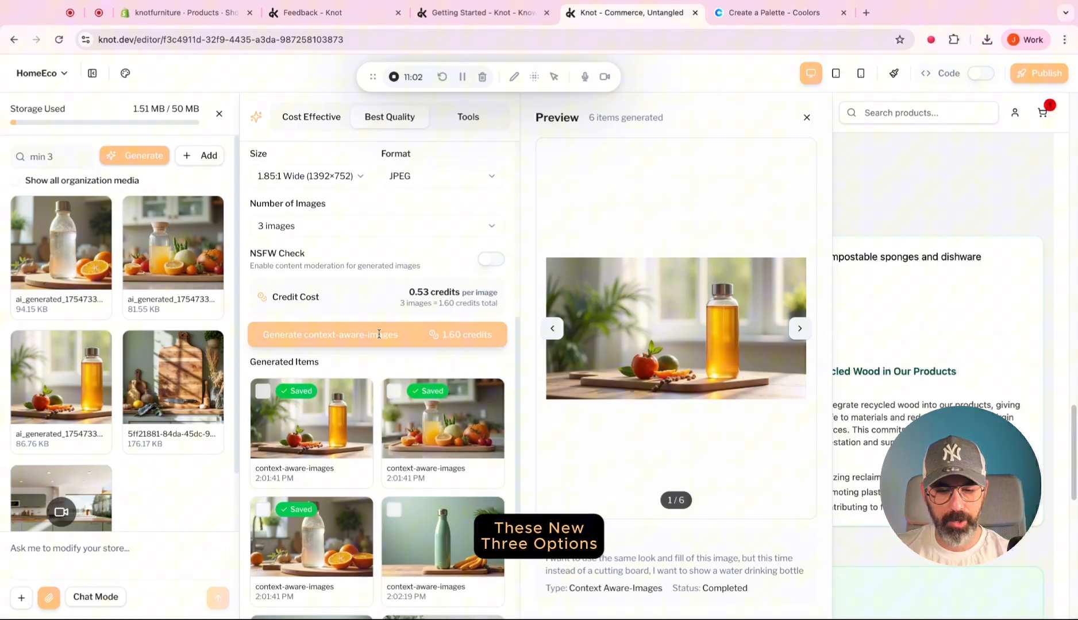
scroll(385, 339, down, 5)
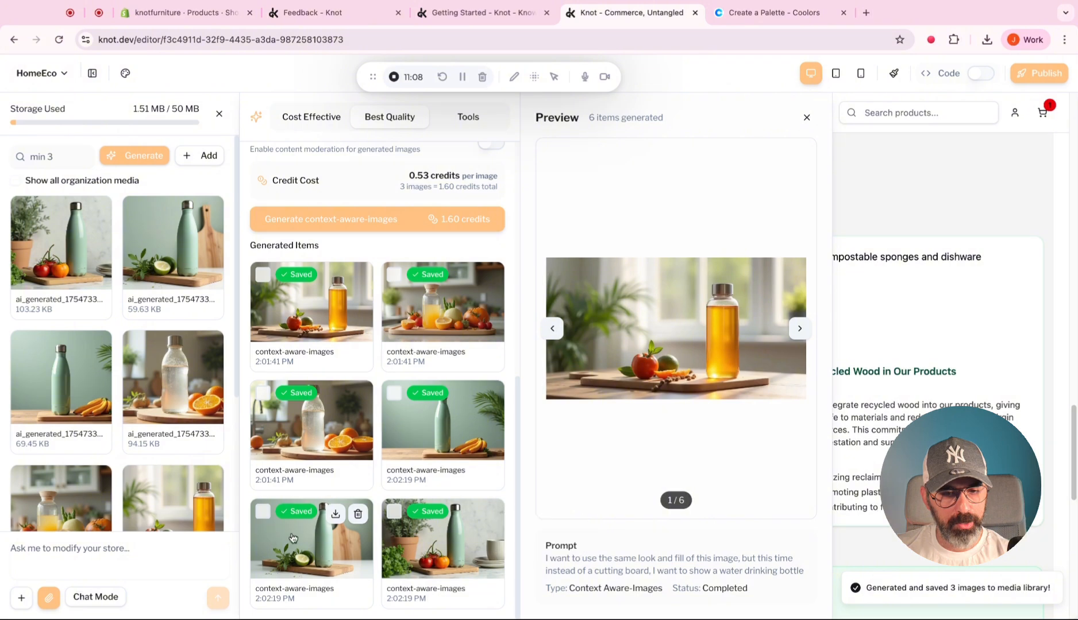
Add the generated image of the sage green bottle beside the cutting board and lime to the chat, and close the image generator.
mouse_move(147, 263)
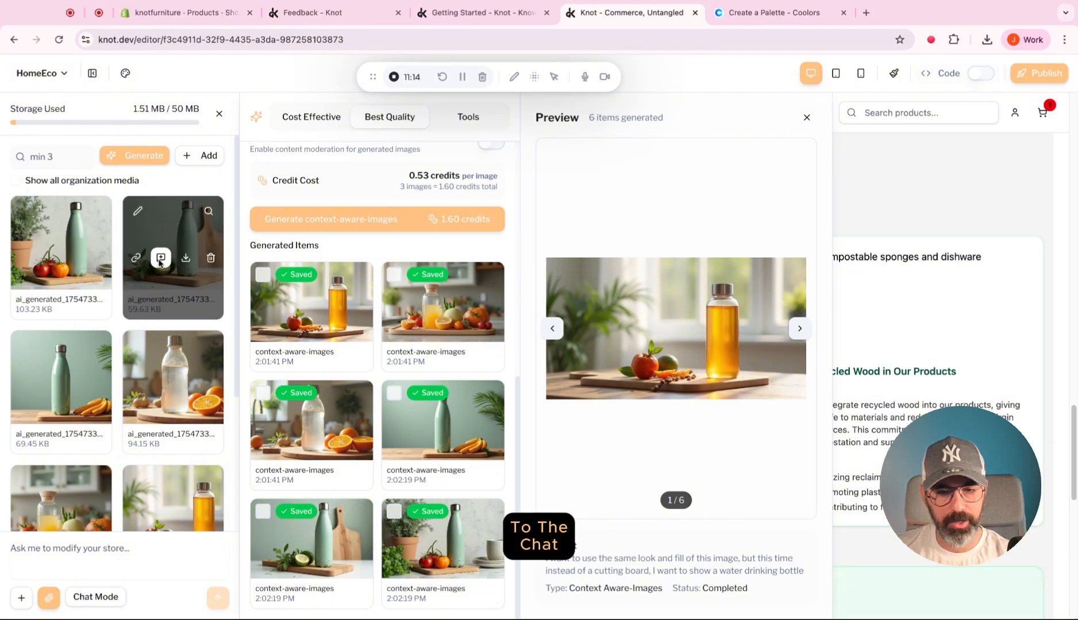
click(137, 259)
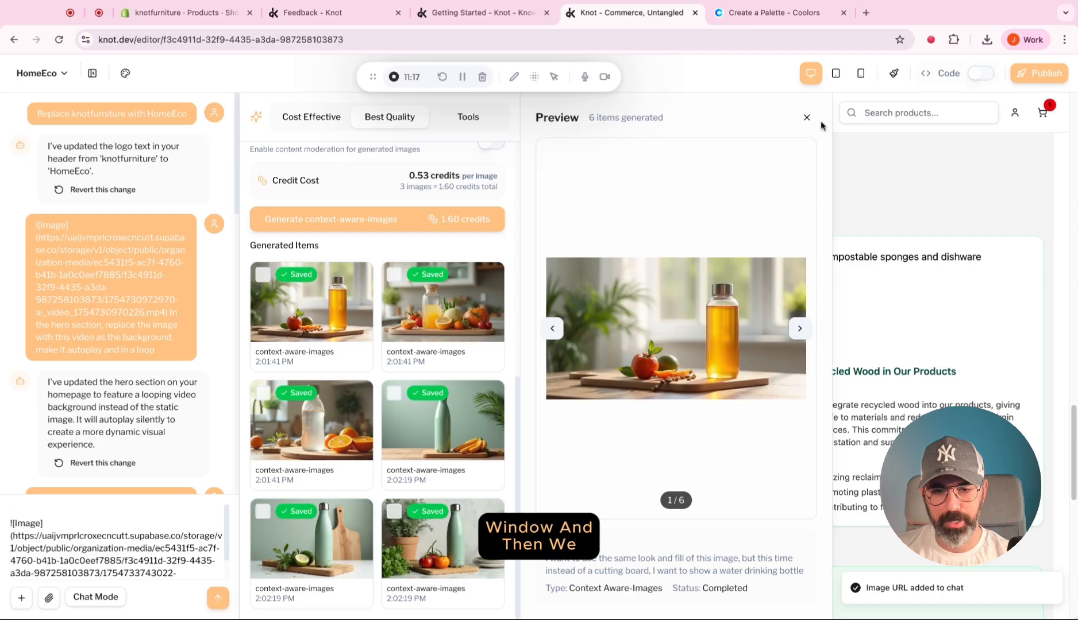
click(807, 117)
Send the chat request "Replace the Prioritize Reusables image with this image" below the attached image URL.
click(189, 572)
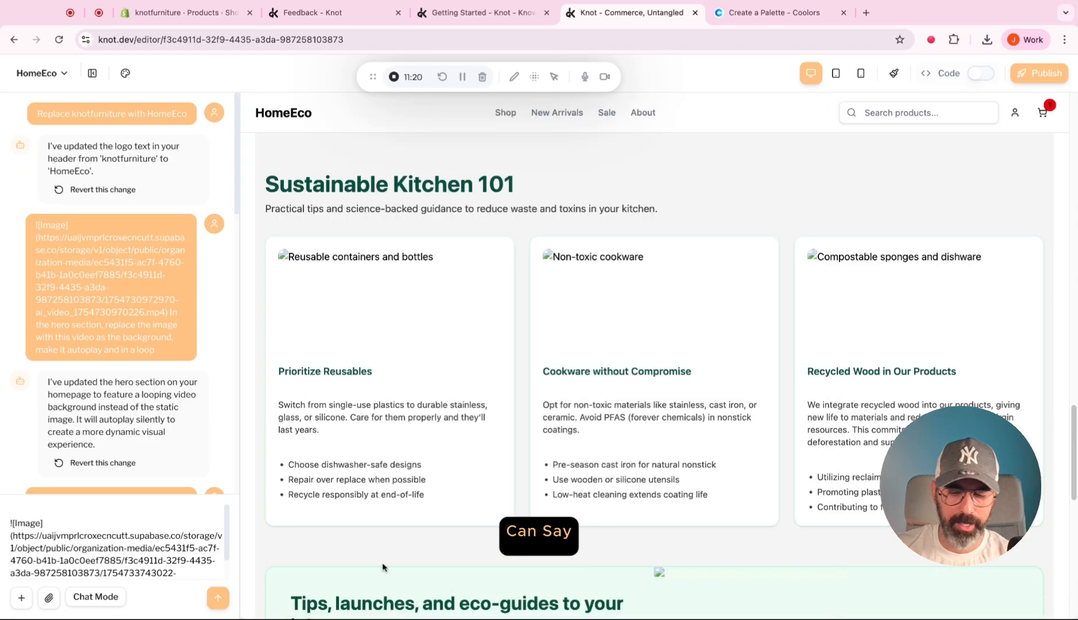
key(shift+Return)
key(shift+Return)
key(BackSpace)
key(BackSpace)
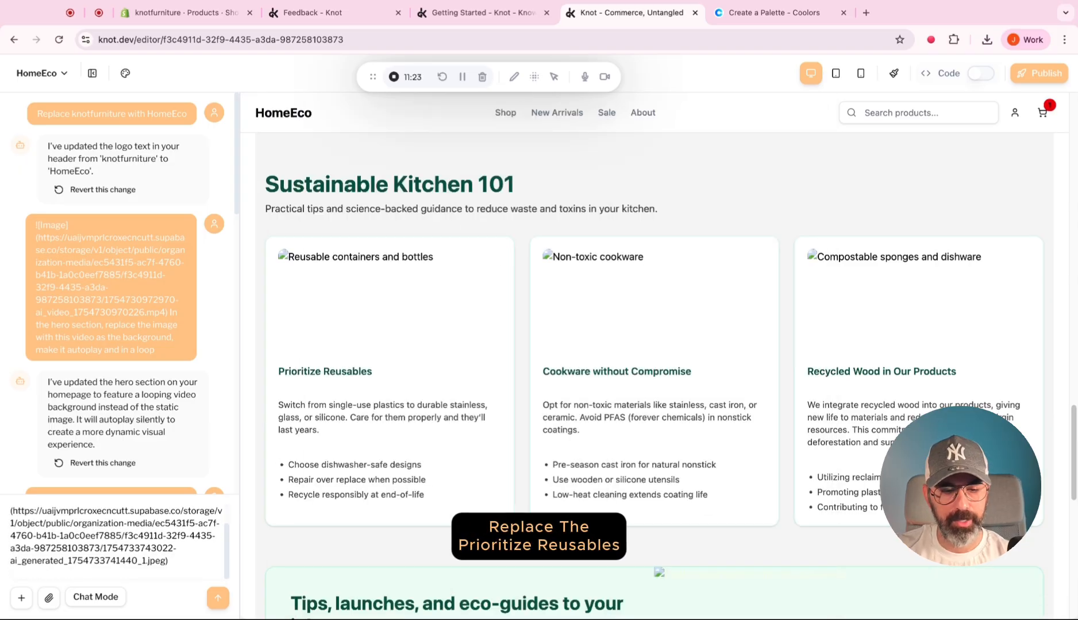
key(shift+Return)
text(Replace the)
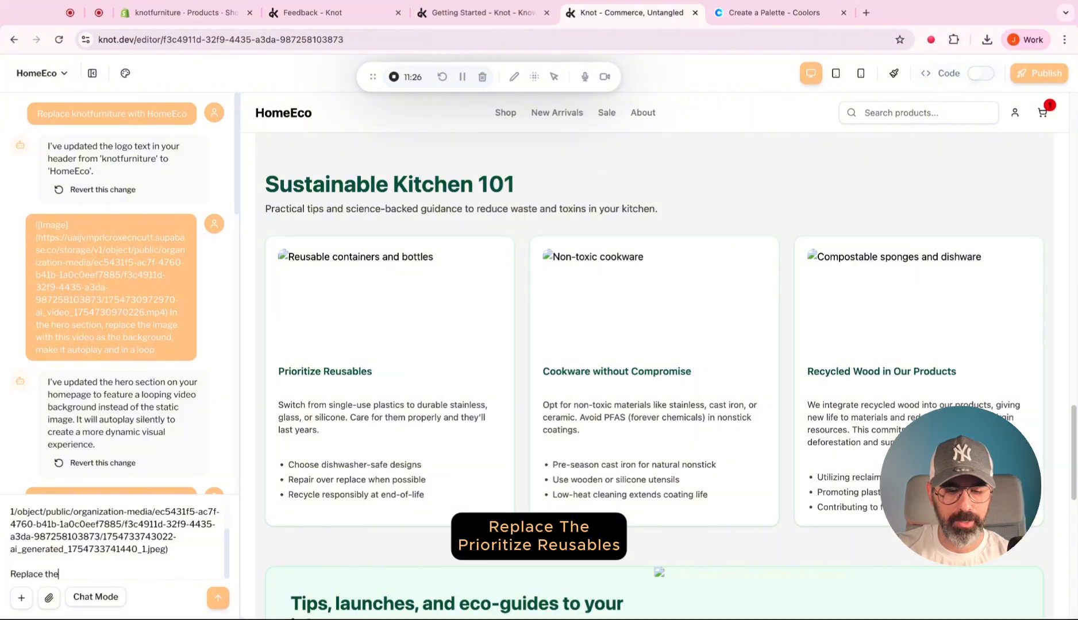
triple_click(317, 371)
key(ctrl+c)
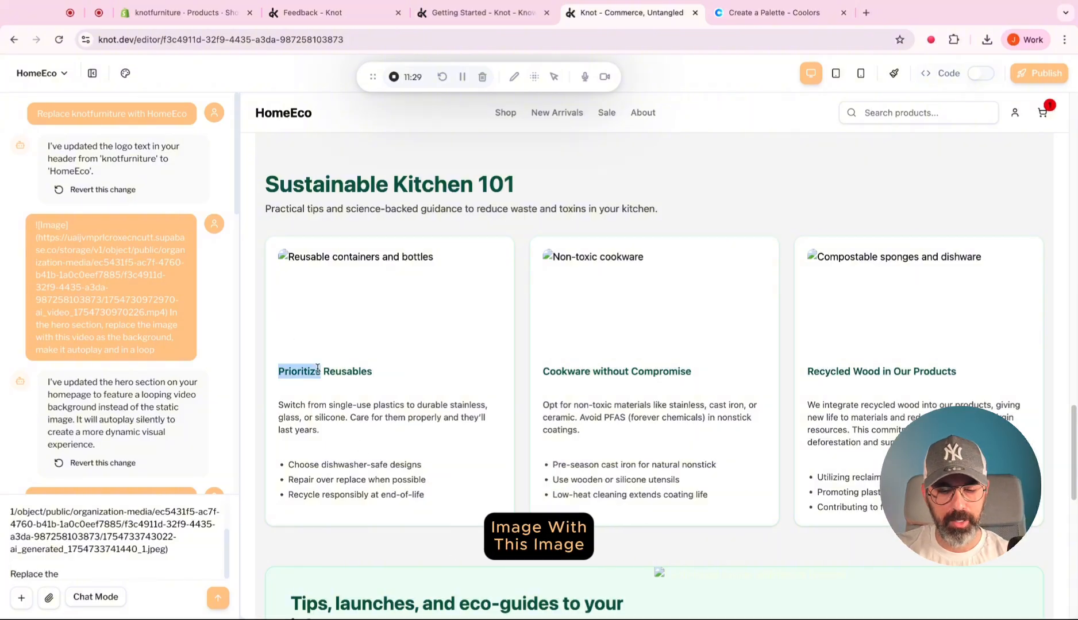
key(ctrl+v)
key(BackSpace)
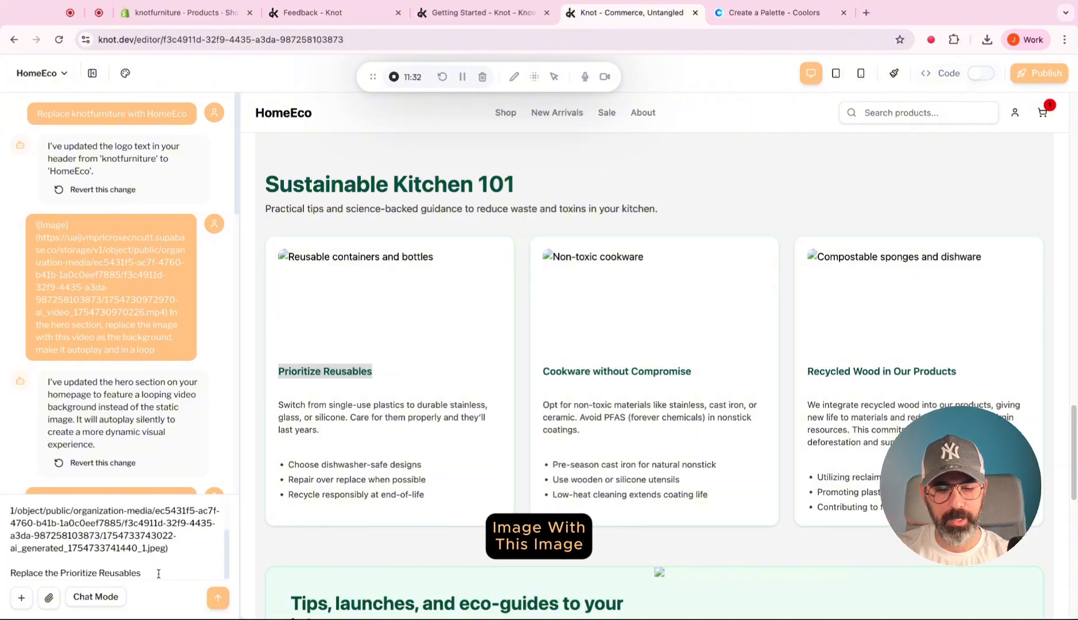
text(image with this i)
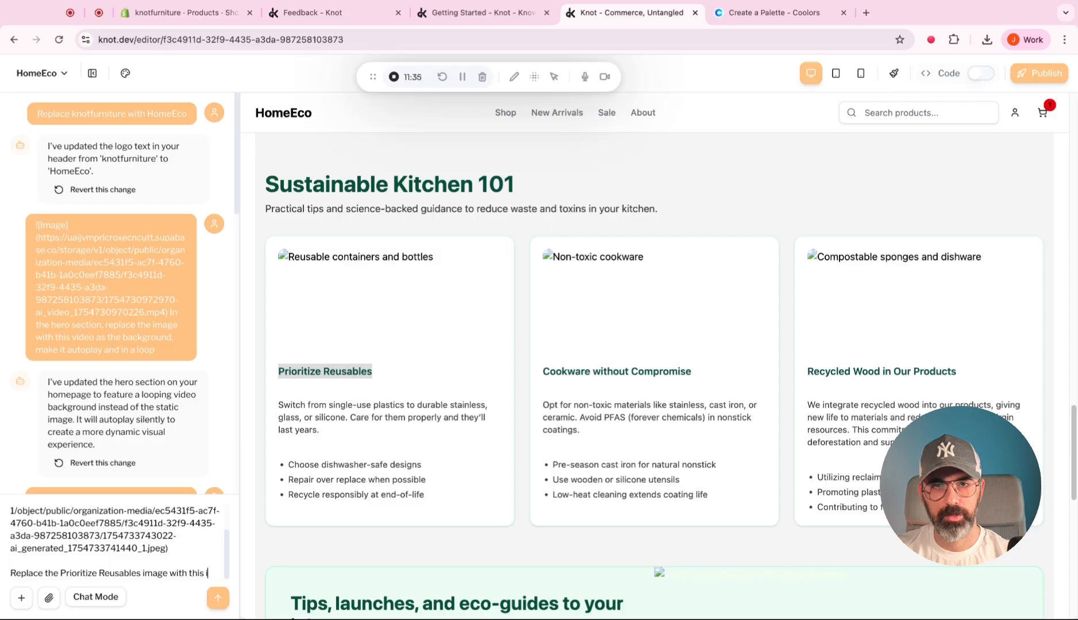
text(mage)
key(Return)
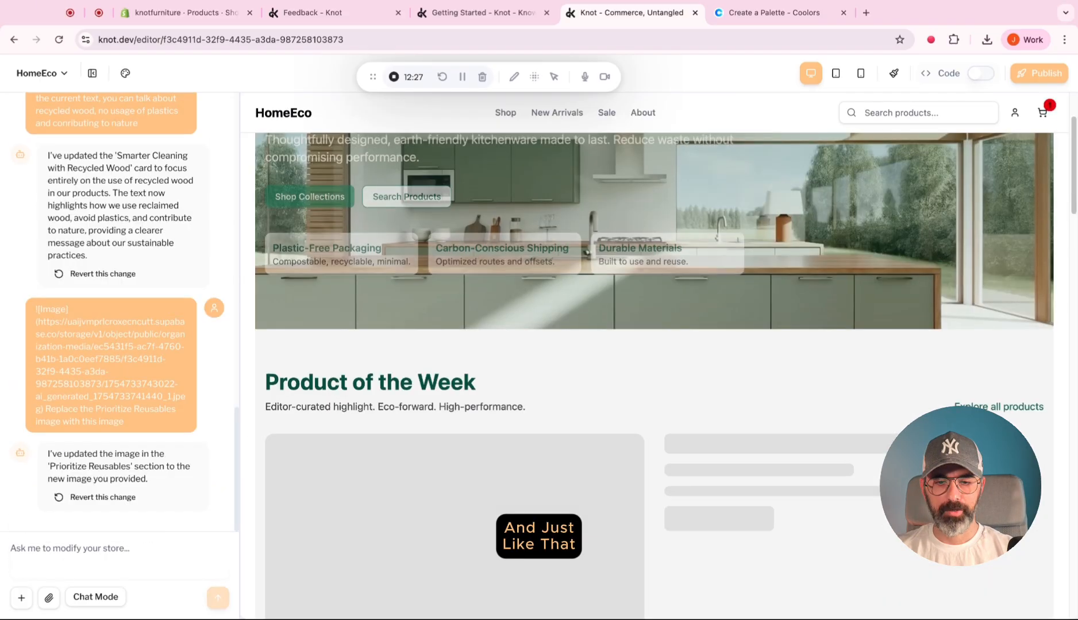
In visual editing, replace the "Cookware without Compromise" card's image with the media library picture of the orange juice bottle and vegetables.
scroll(654, 373, down, 20)
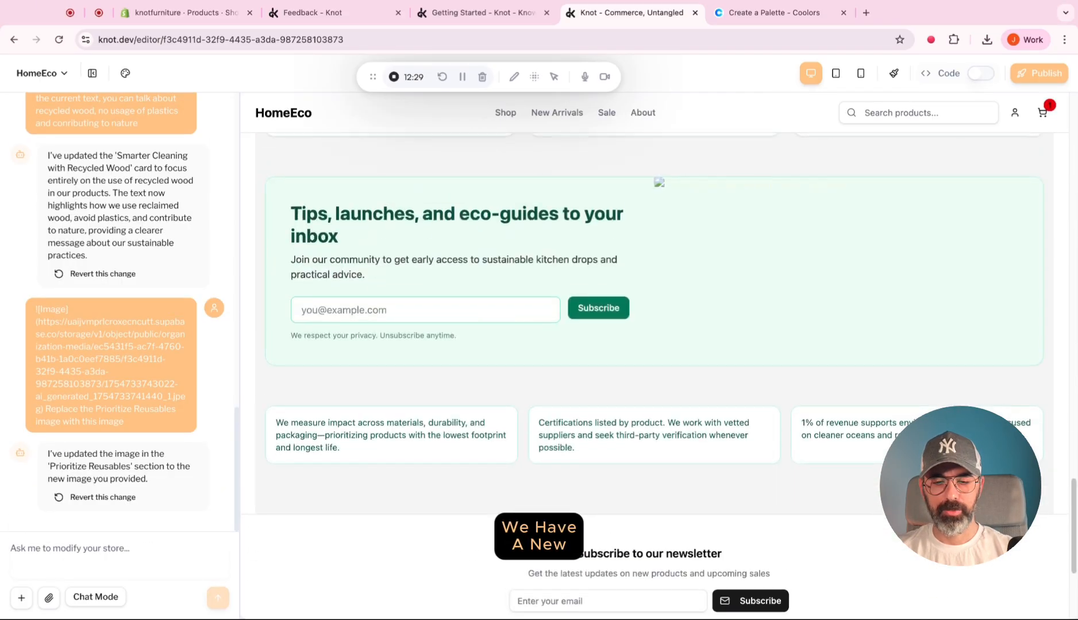
scroll(654, 374, up, 8)
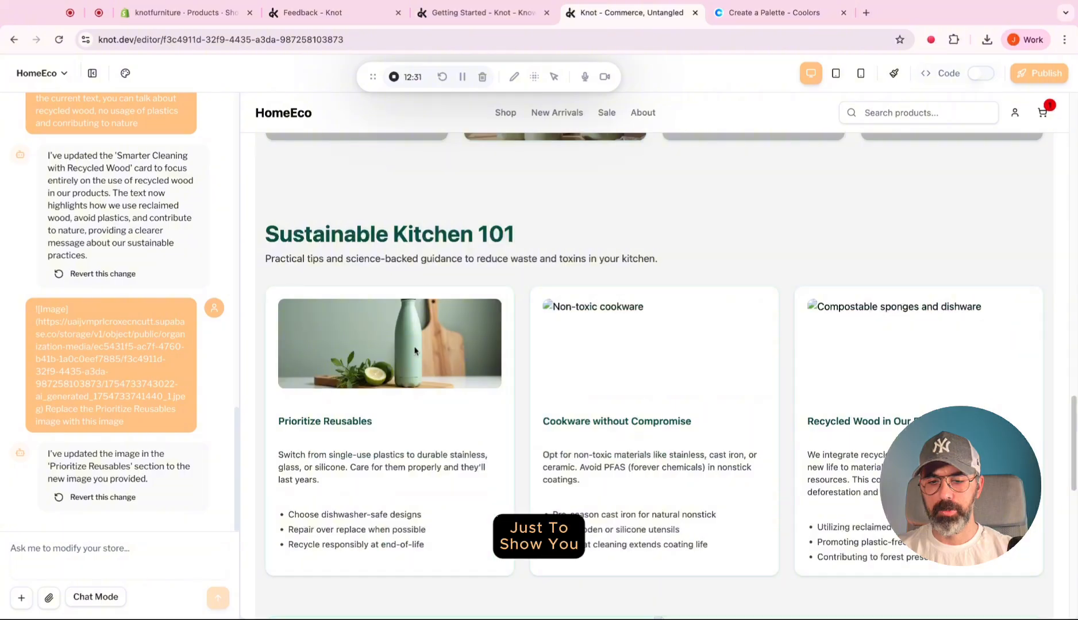
scroll(415, 349, down, 1)
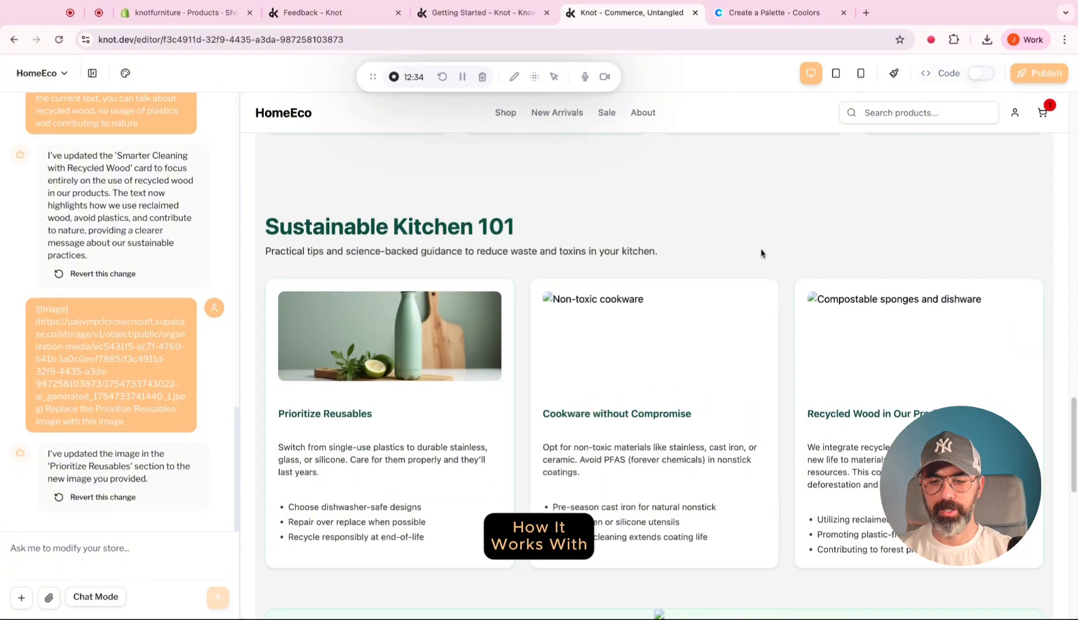
click(893, 73)
scroll(776, 373, down, 20)
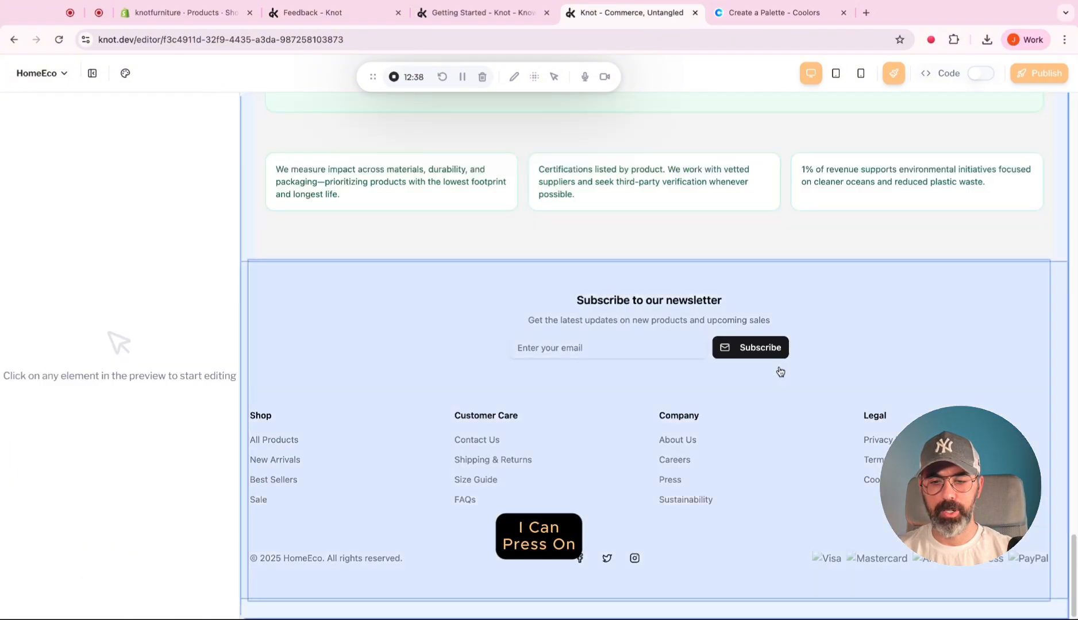
scroll(780, 372, up, 15)
click(678, 300)
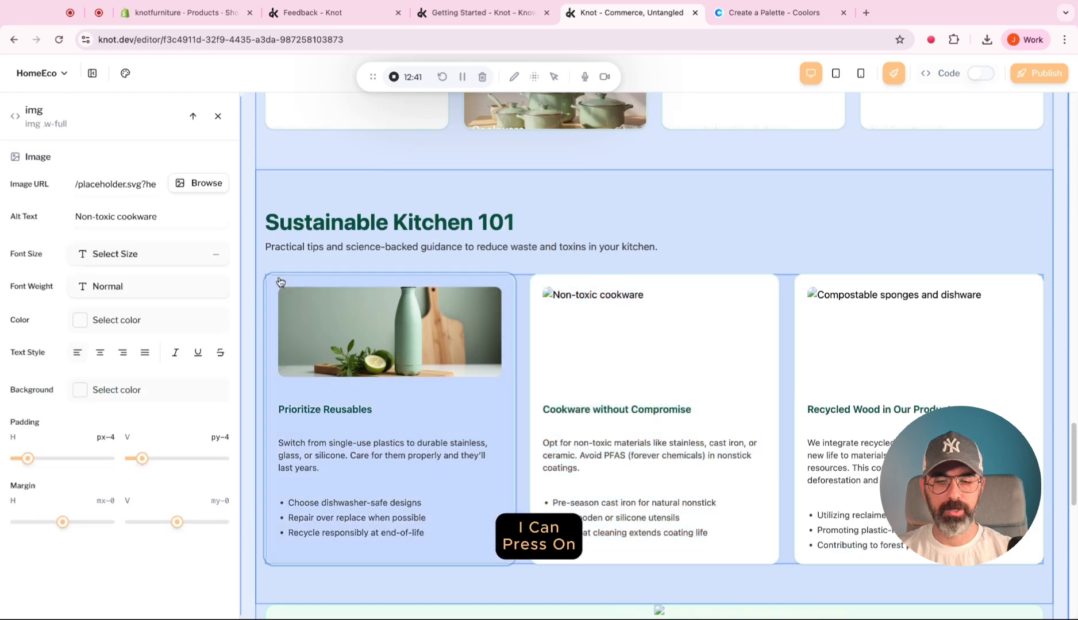
click(197, 184)
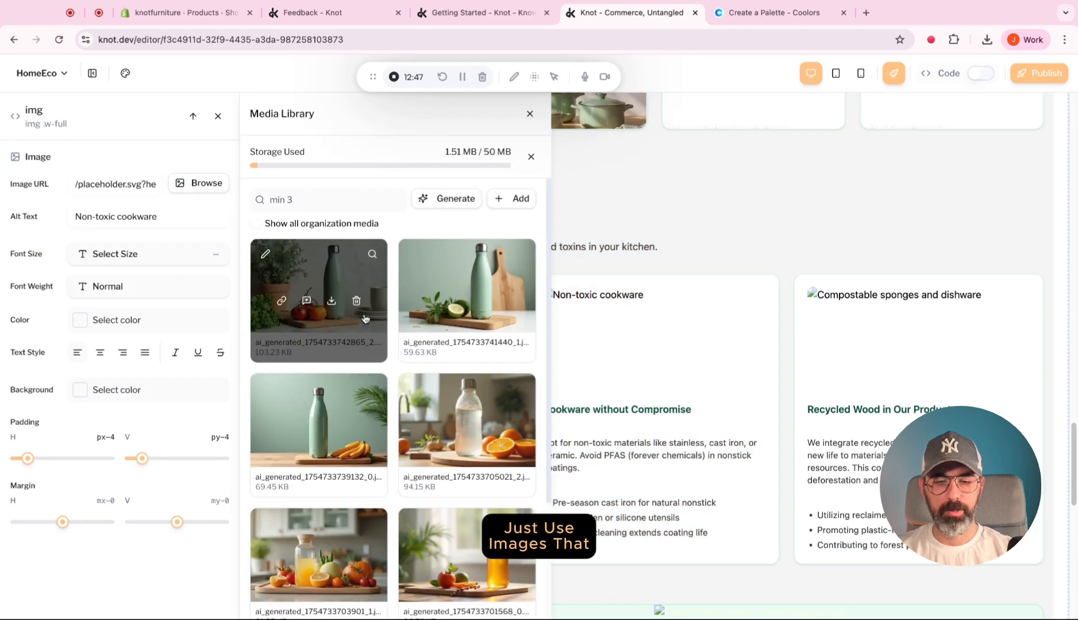
scroll(365, 318, down, 2)
scroll(366, 319, down, 2)
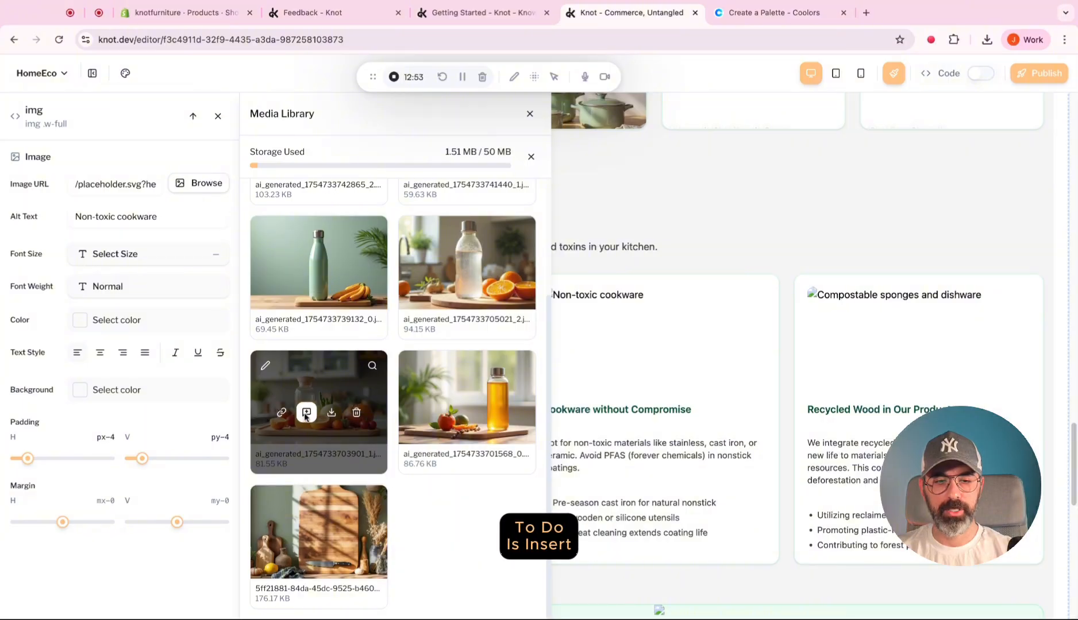
click(306, 413)
Replace the "Recycled Wood in Our Products" card's image with the cutting board photo from the media library.
click(870, 332)
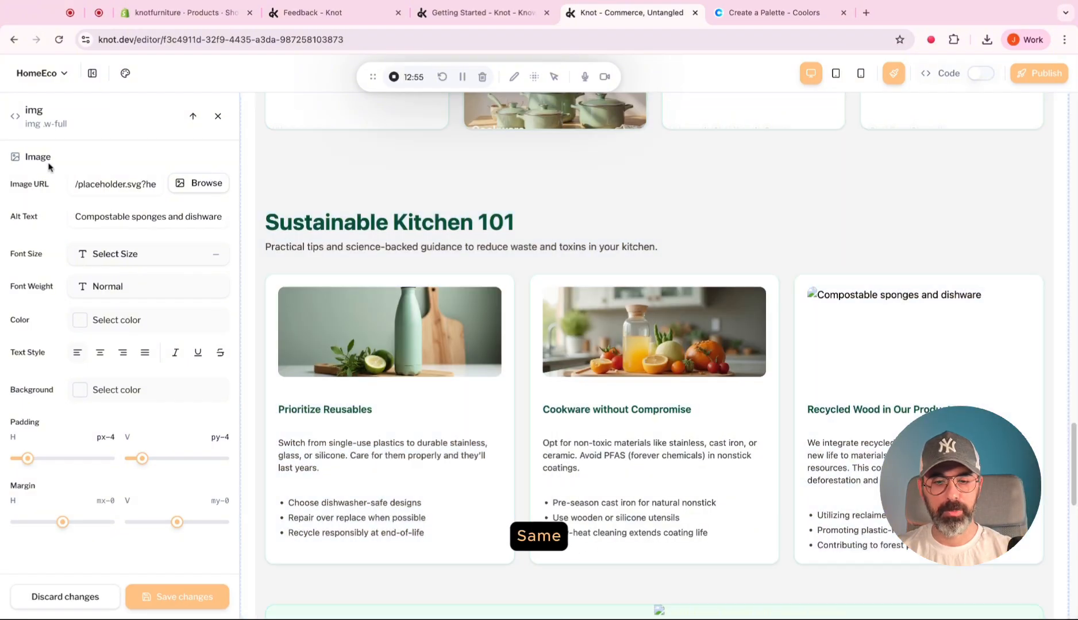
click(201, 183)
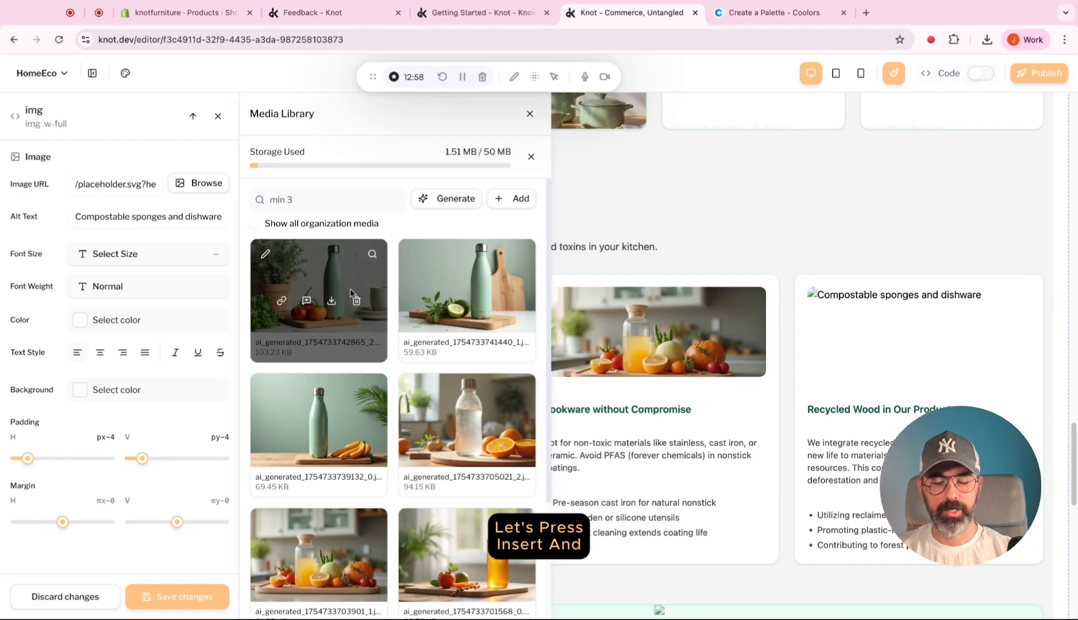
scroll(321, 517, down, 4)
click(309, 547)
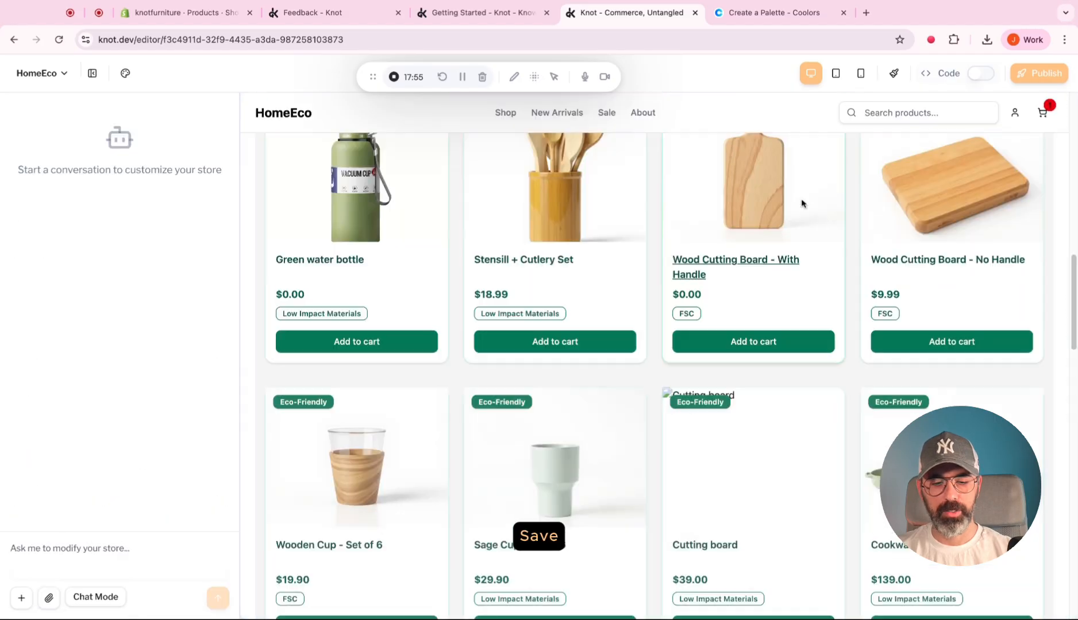
Examine the Shop by Collection and Sustainable Kitchen 101 sections in the store preview.
scroll(802, 203, down, 5)
scroll(803, 204, down, 5)
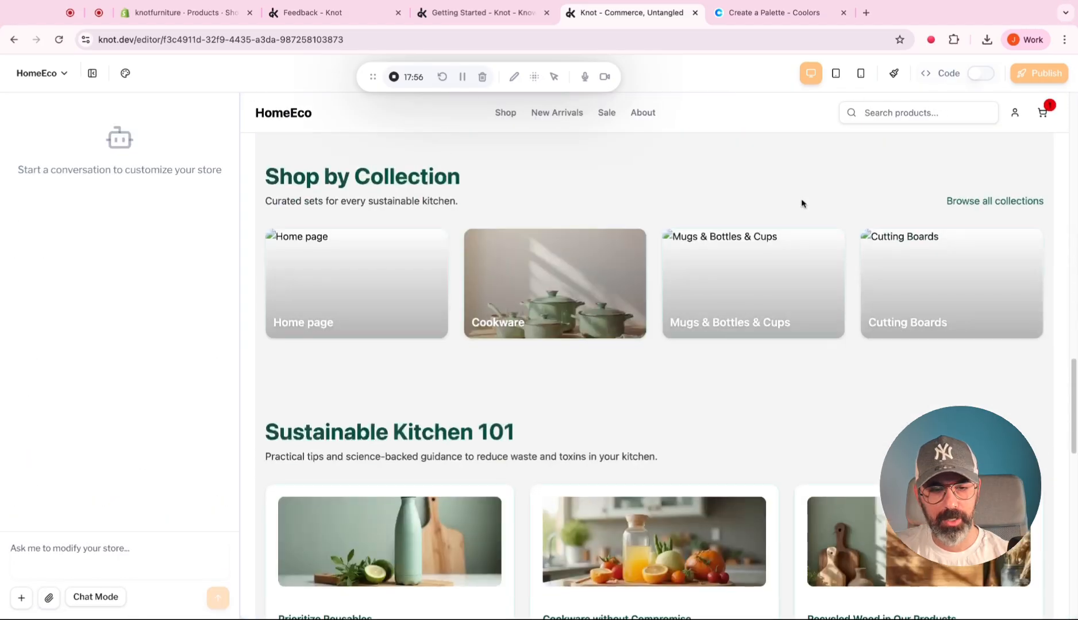
scroll(610, 349, down, 2)
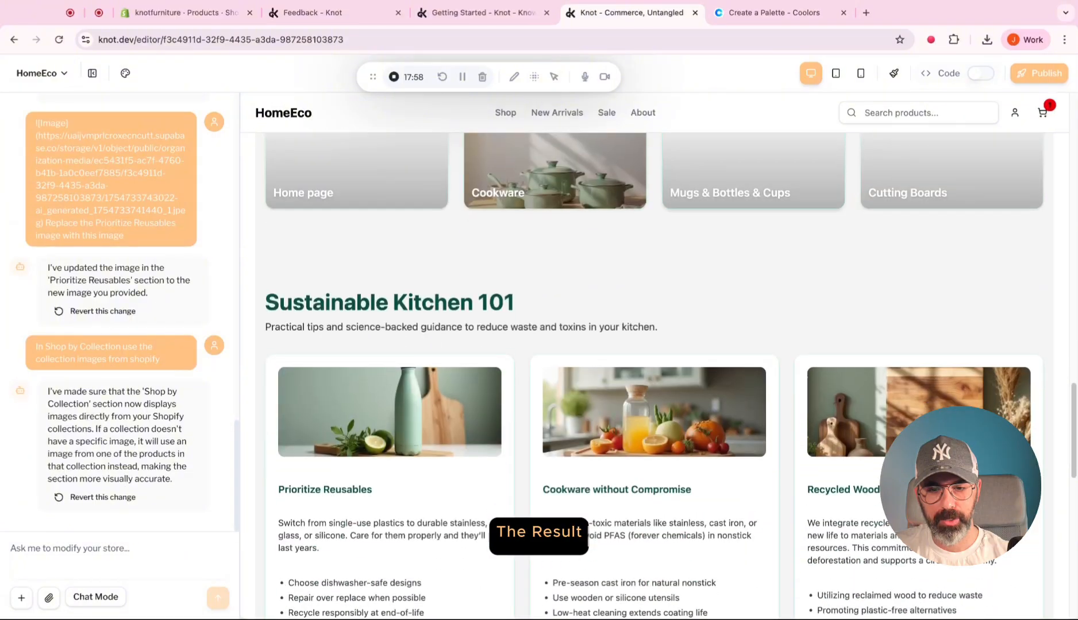
scroll(609, 349, up, 3)
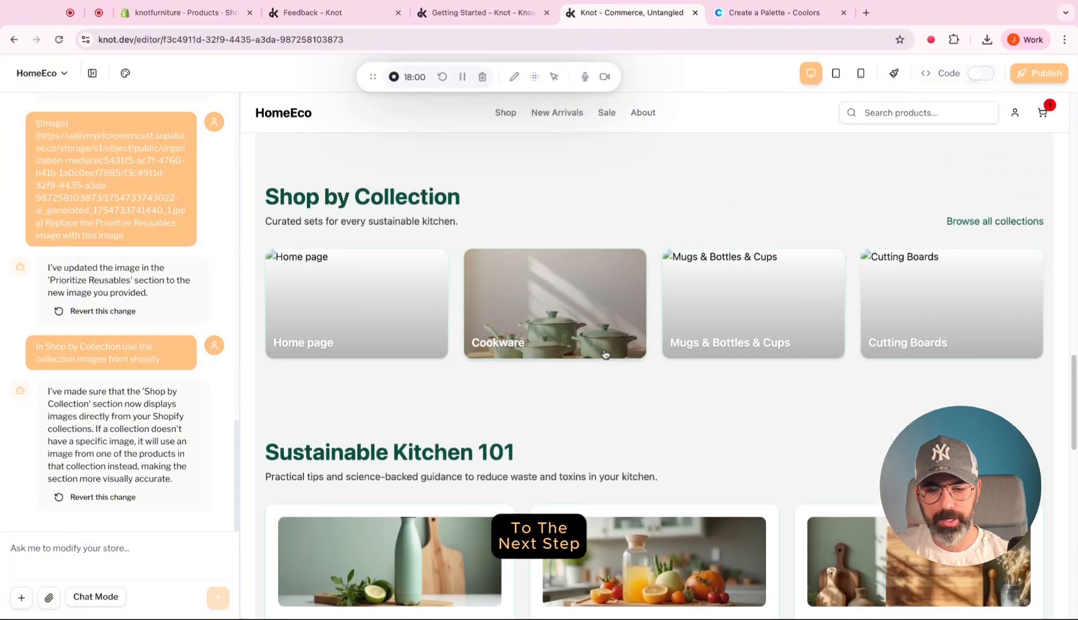
scroll(559, 367, down, 1)
scroll(557, 367, up, 2)
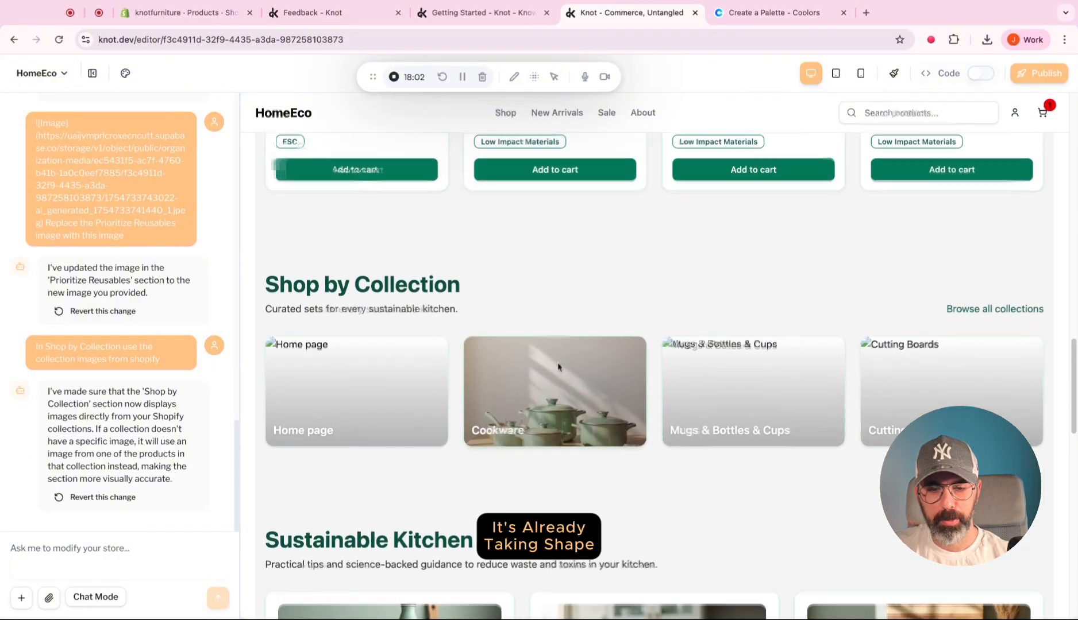
scroll(558, 368, down, 4)
scroll(570, 379, up, 1)
scroll(570, 379, up, 1)
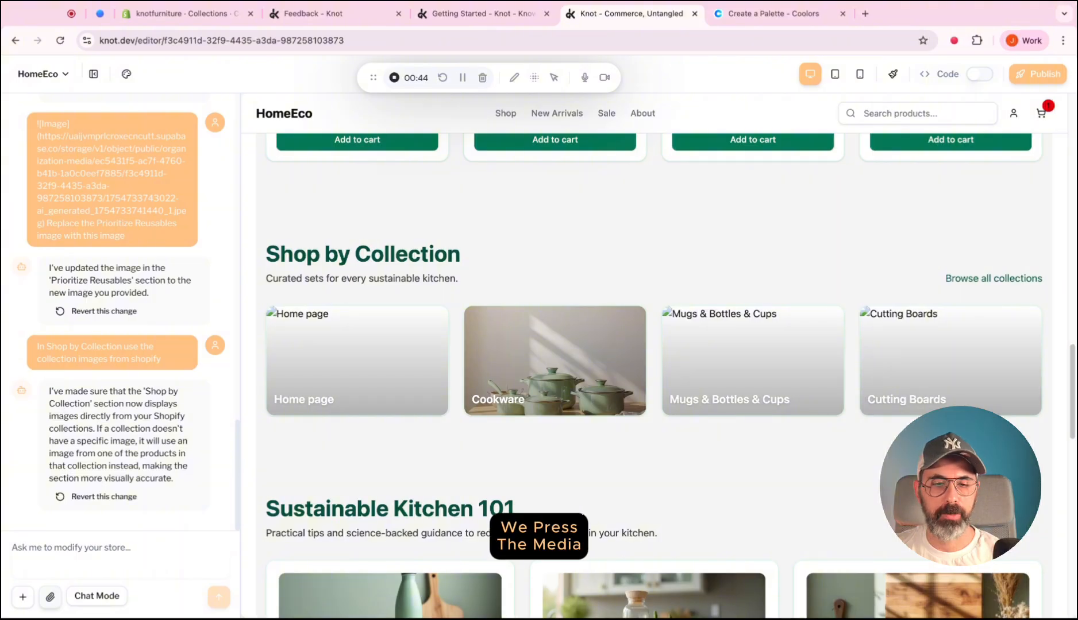
Open the media library's AI generator and set it to Best Quality with Context Aware Images.
click(50, 597)
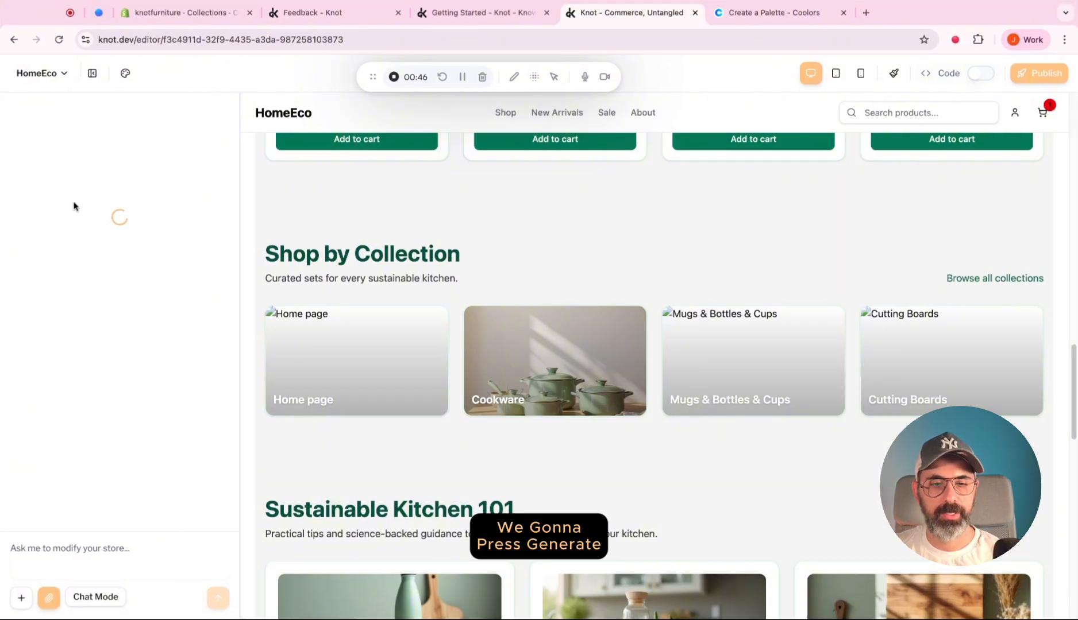
click(156, 155)
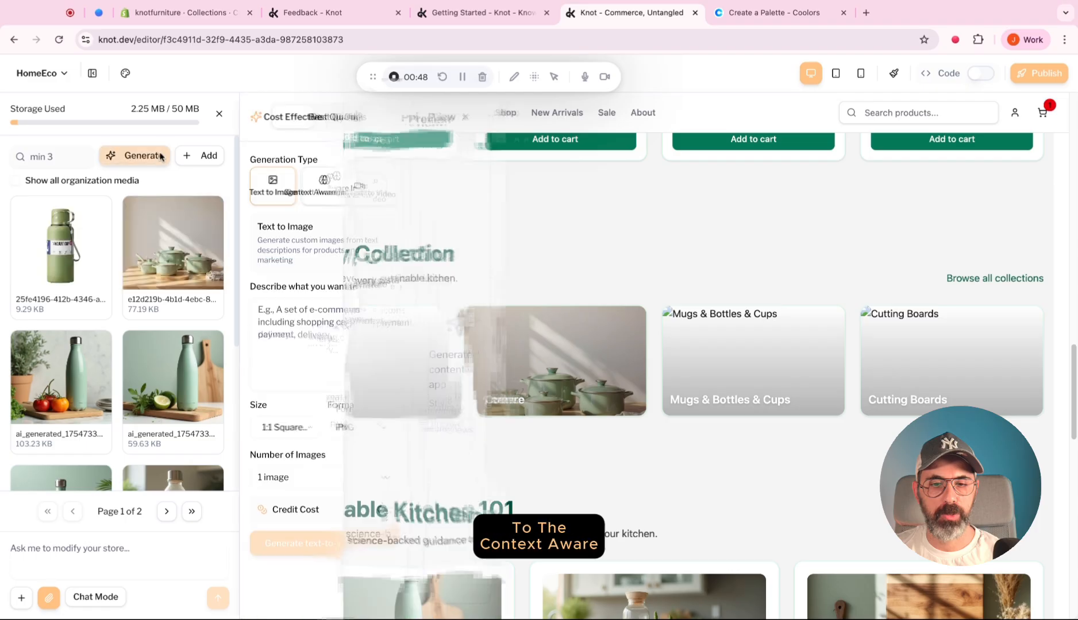
click(390, 117)
click(377, 187)
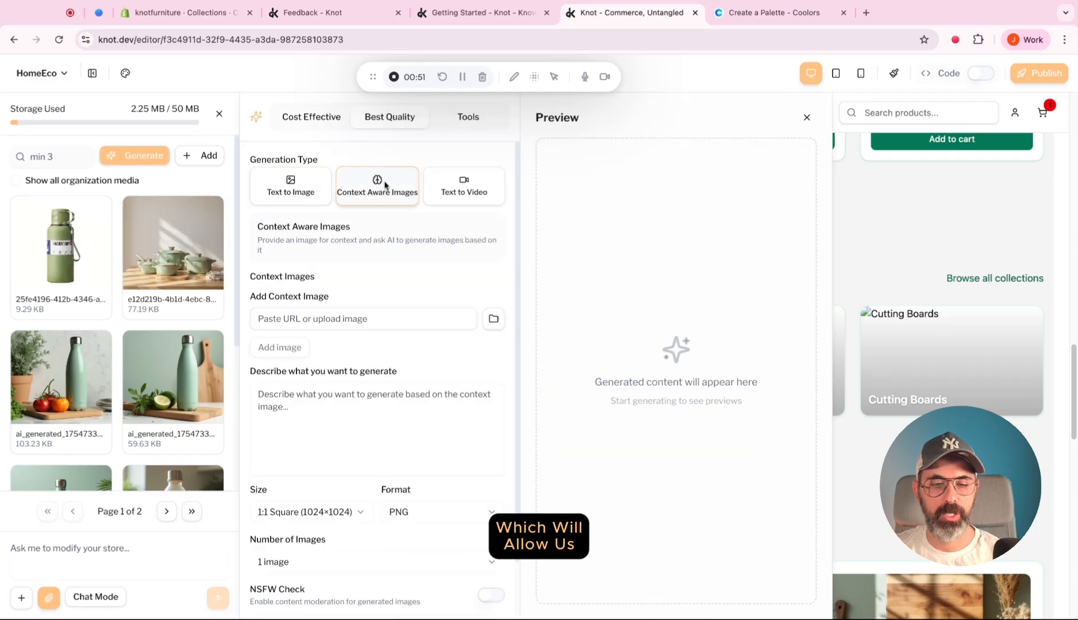
scroll(379, 258, down, 1)
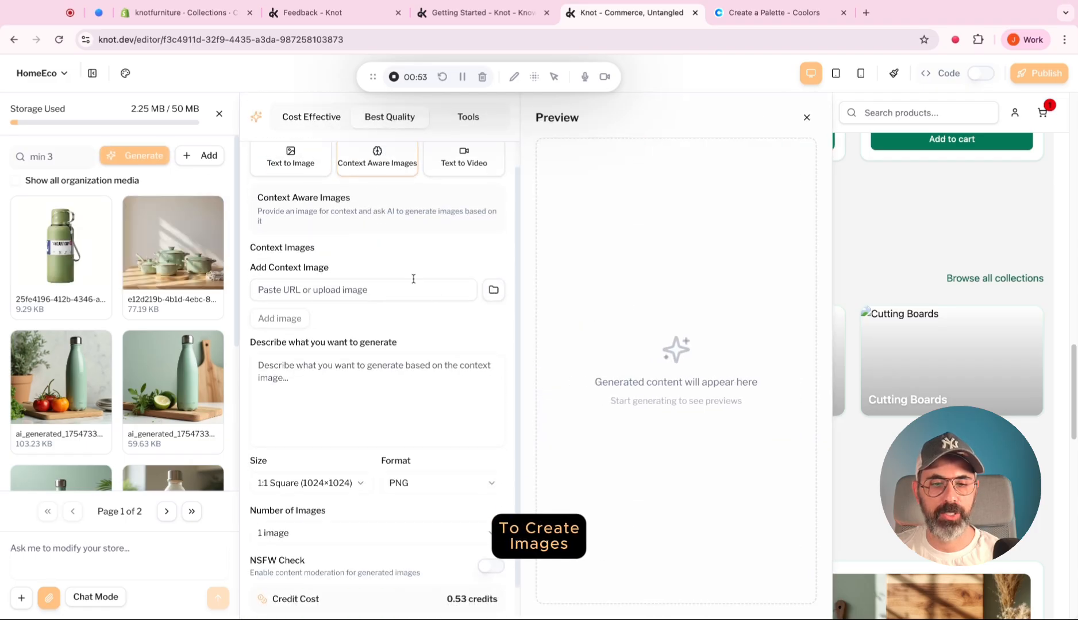
Use the green cookware photo as the context image and enter the prompt "Remove everything from the counter".
mouse_move(69, 253)
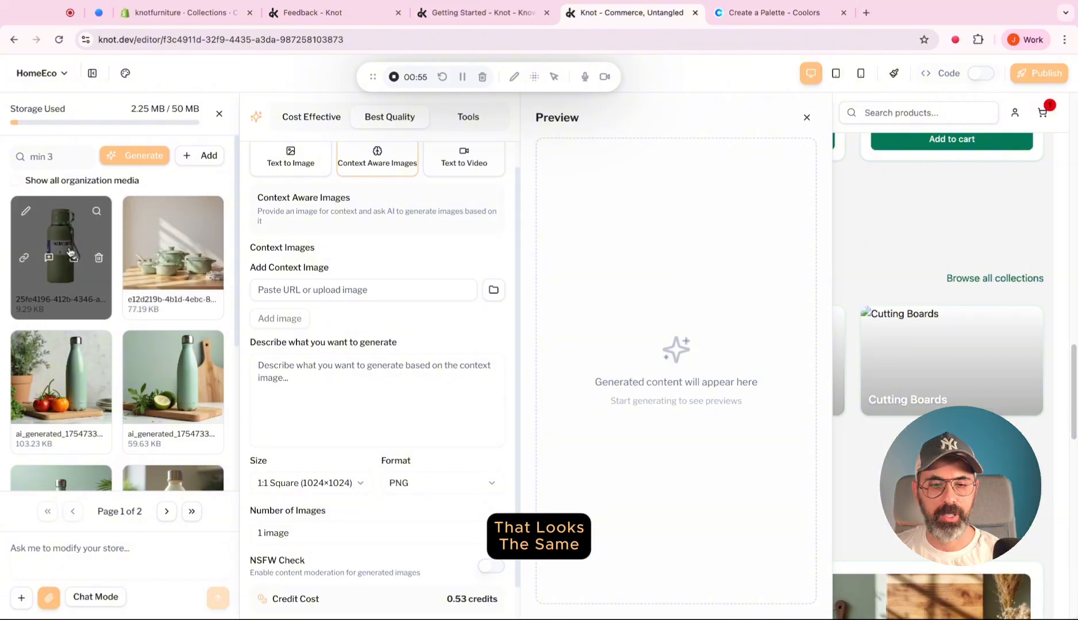
click(176, 286)
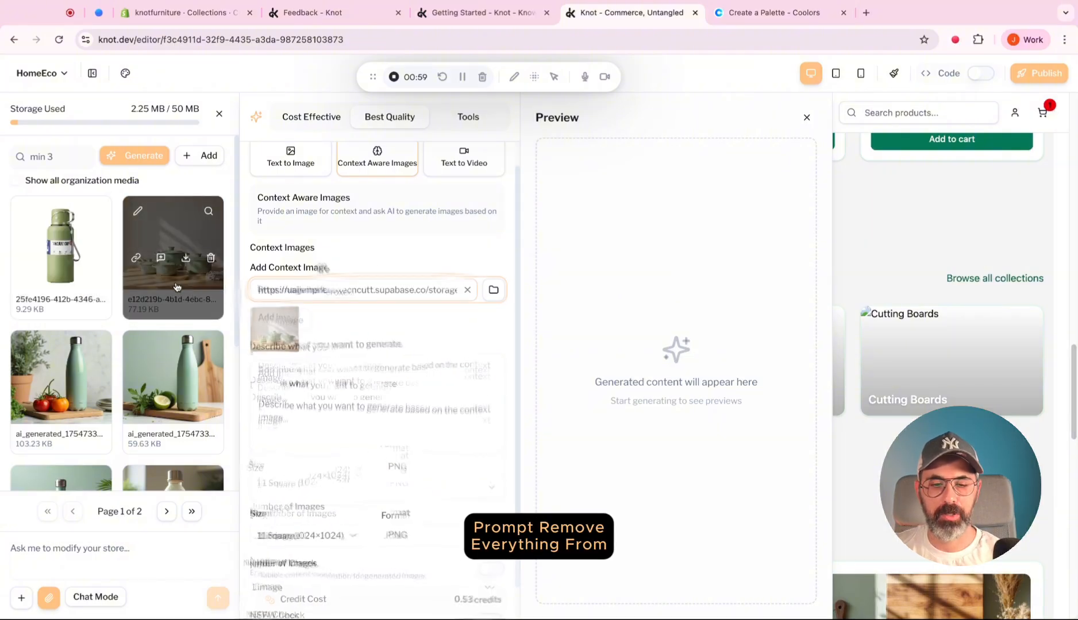
scroll(364, 384, down, 1)
click(368, 434)
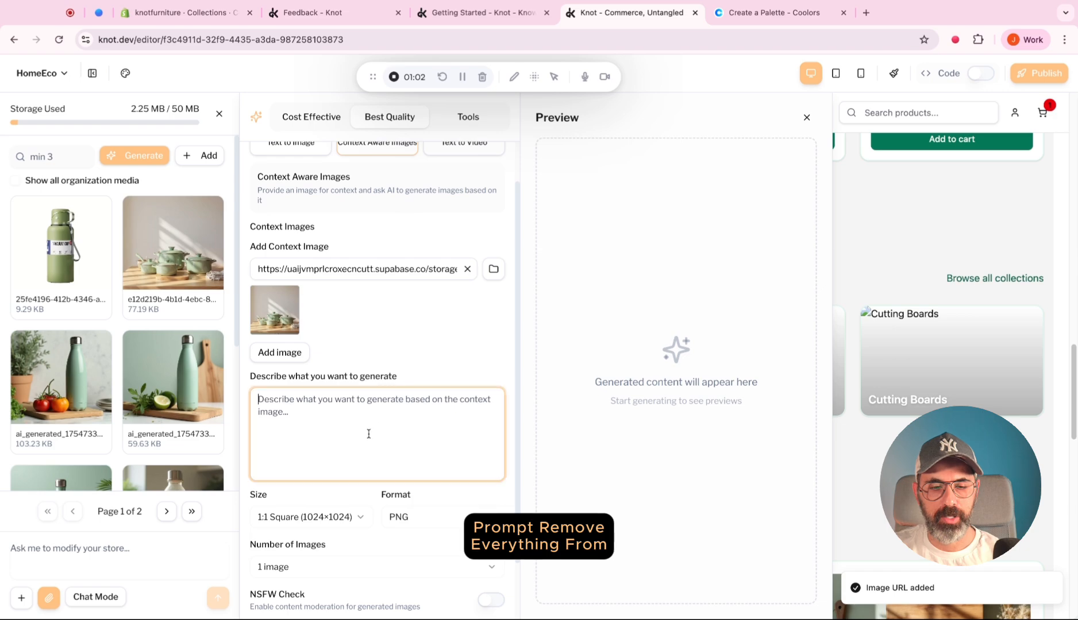
text(Remove)
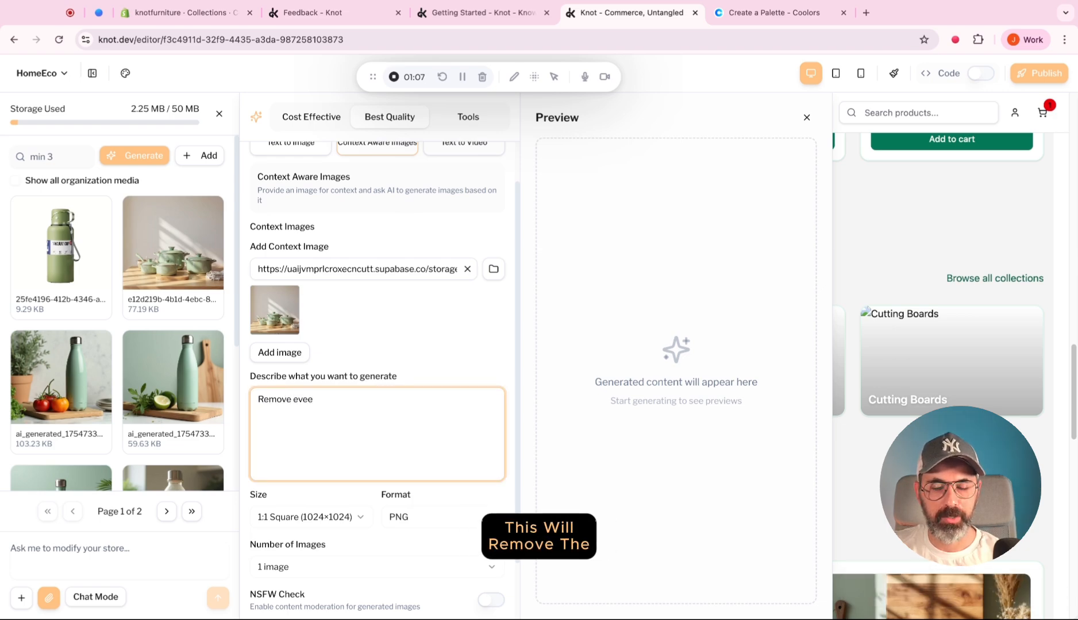
text( everythin)
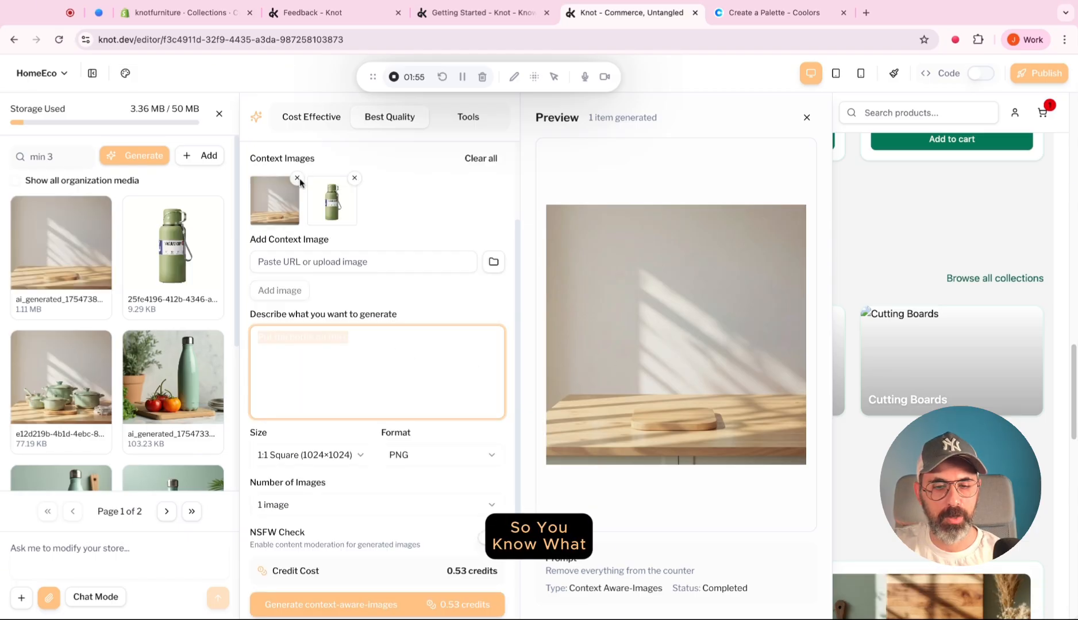
Keep only the green bottle as the context image and enter the prompt "Remove the label from the bottle".
text(Put the bottle on the)
click(297, 177)
key(ctrl+a)
key(BackSpace)
text(R)
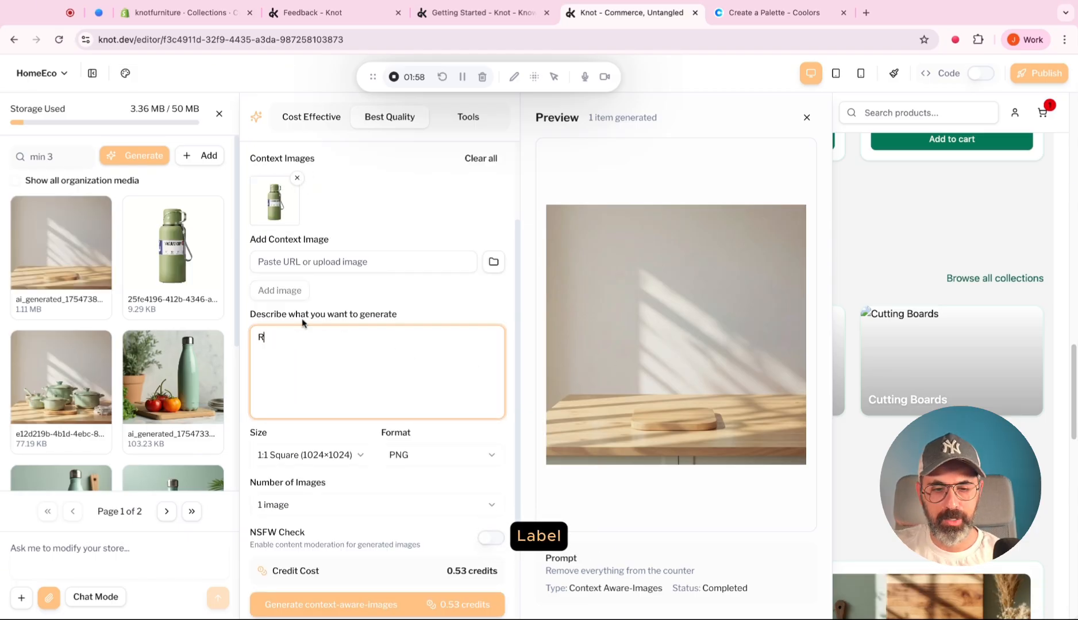
text(emove the labe)
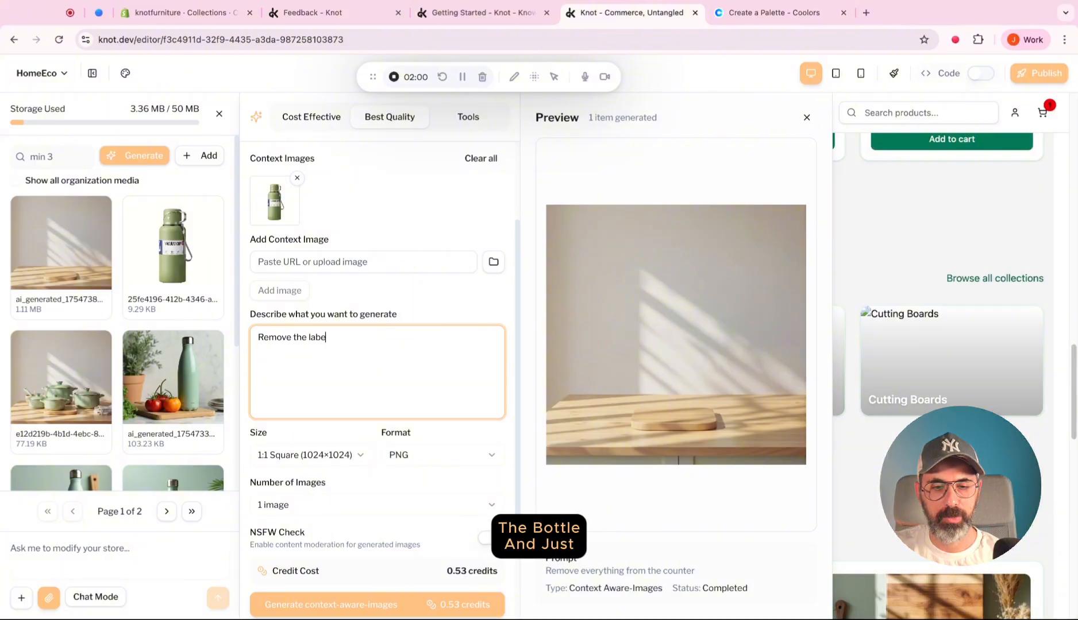
text(l from the bottle)
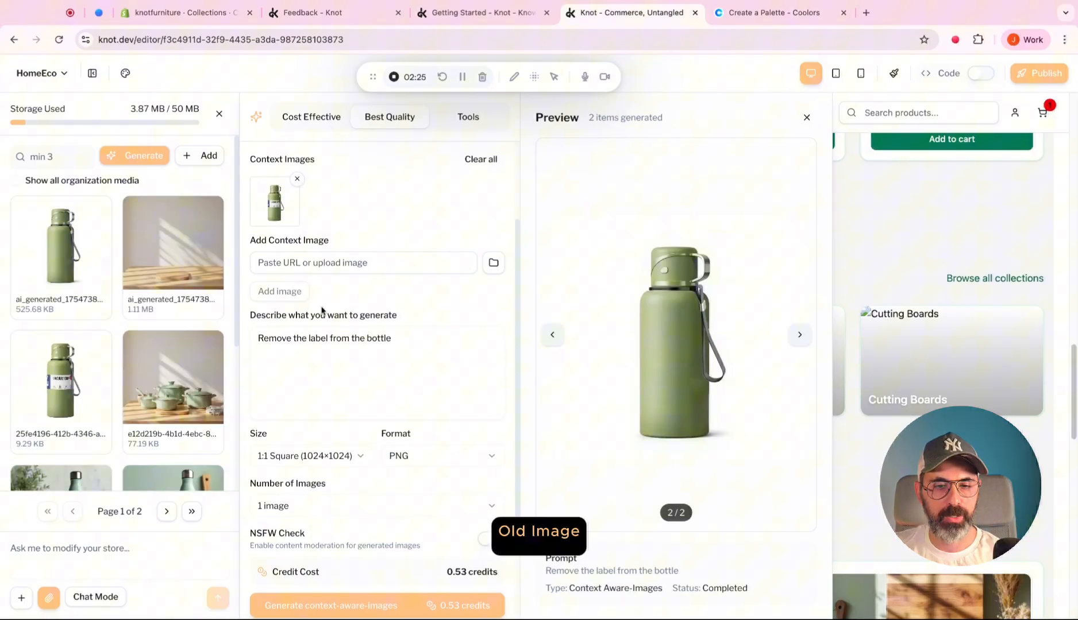
Replace the labelled bottle in the context images with the newly generated label-free bottle.
scroll(307, 213, up, 1)
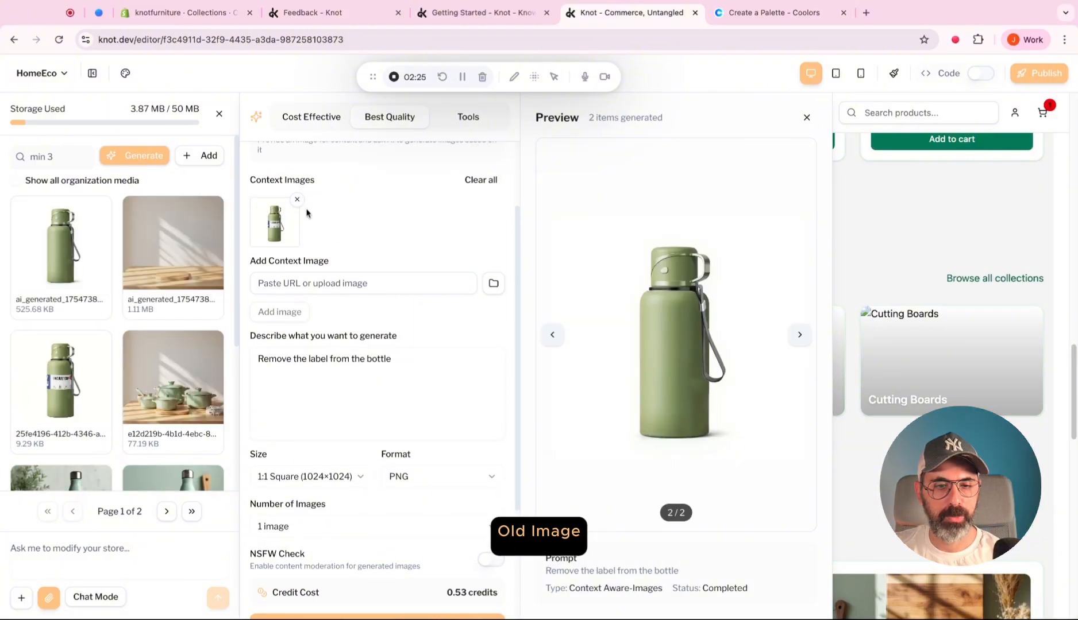
click(297, 199)
mouse_move(54, 218)
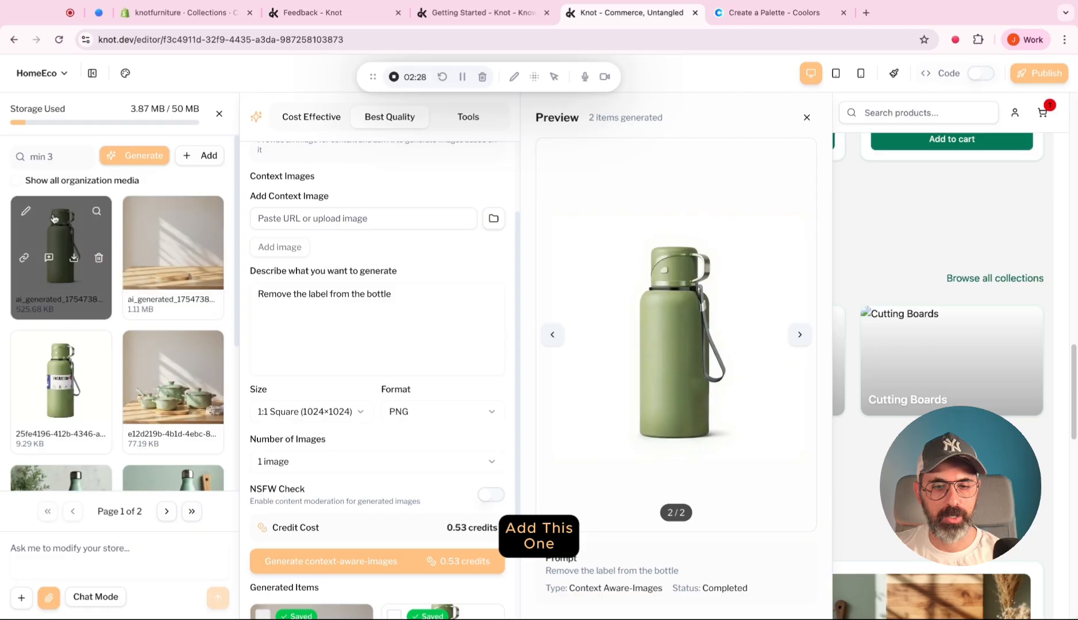
drag(54, 218, 293, 219)
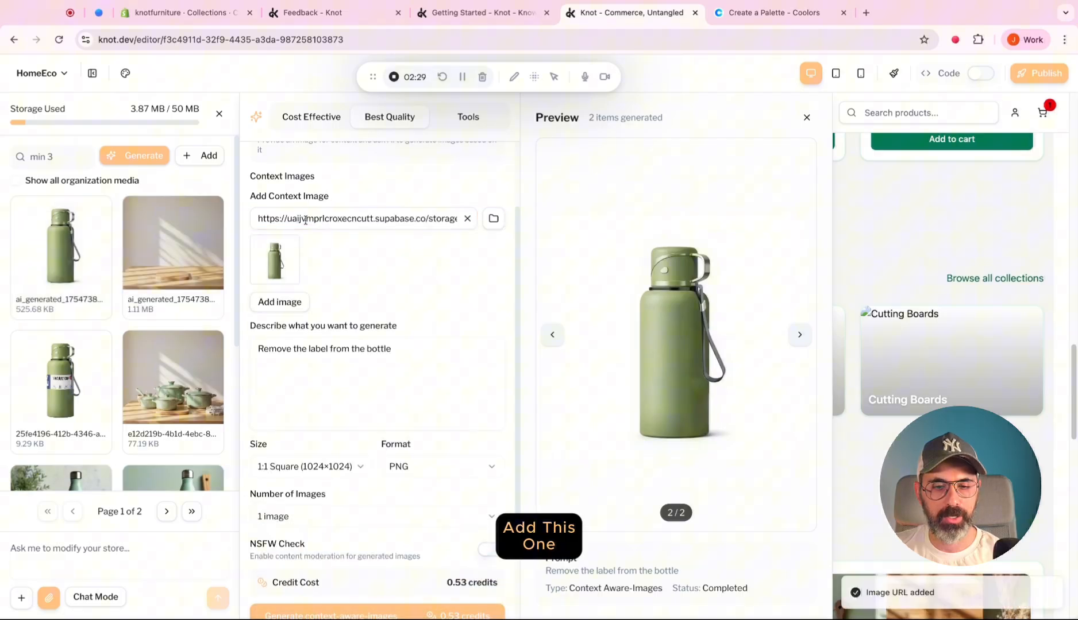
click(280, 302)
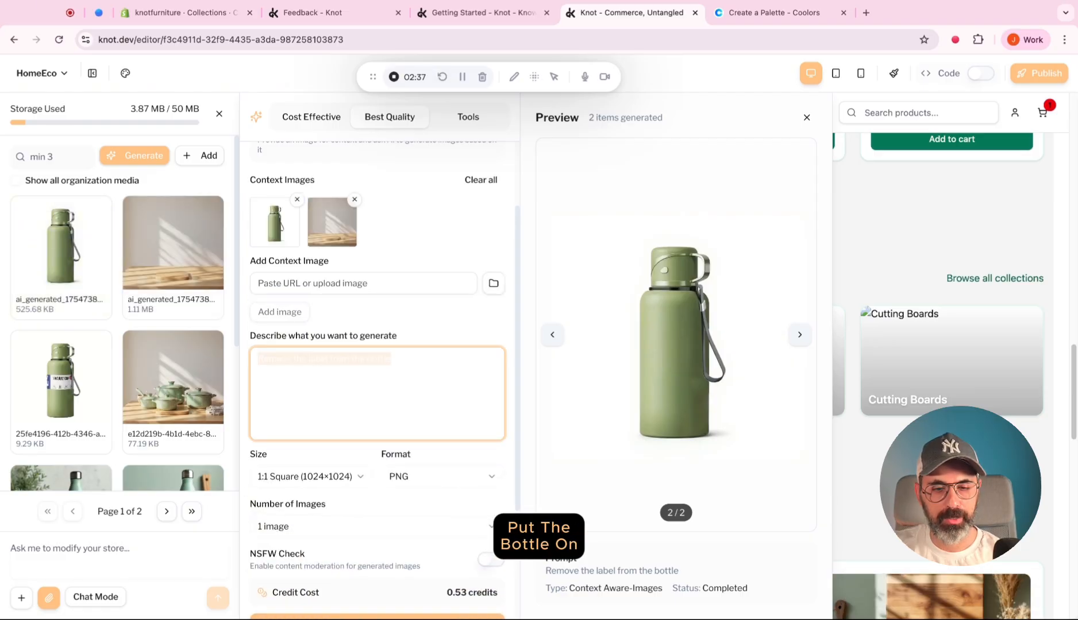
Generate an image from the bottle and empty counter context images with the prompt "Put the bottle on the counter".
text(Put the bot)
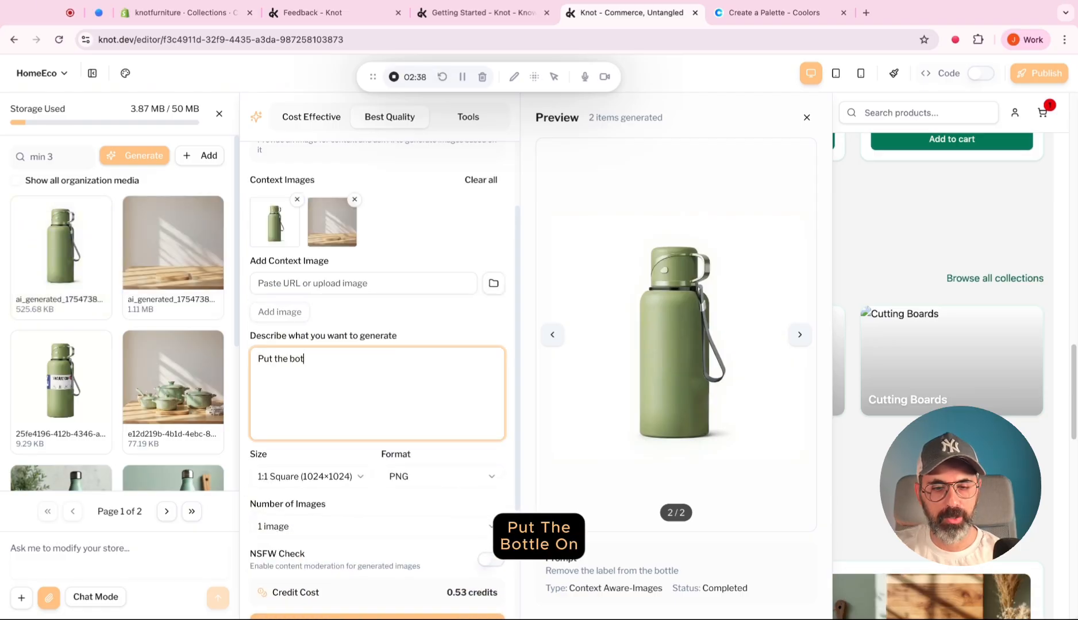
text(tle on the counter)
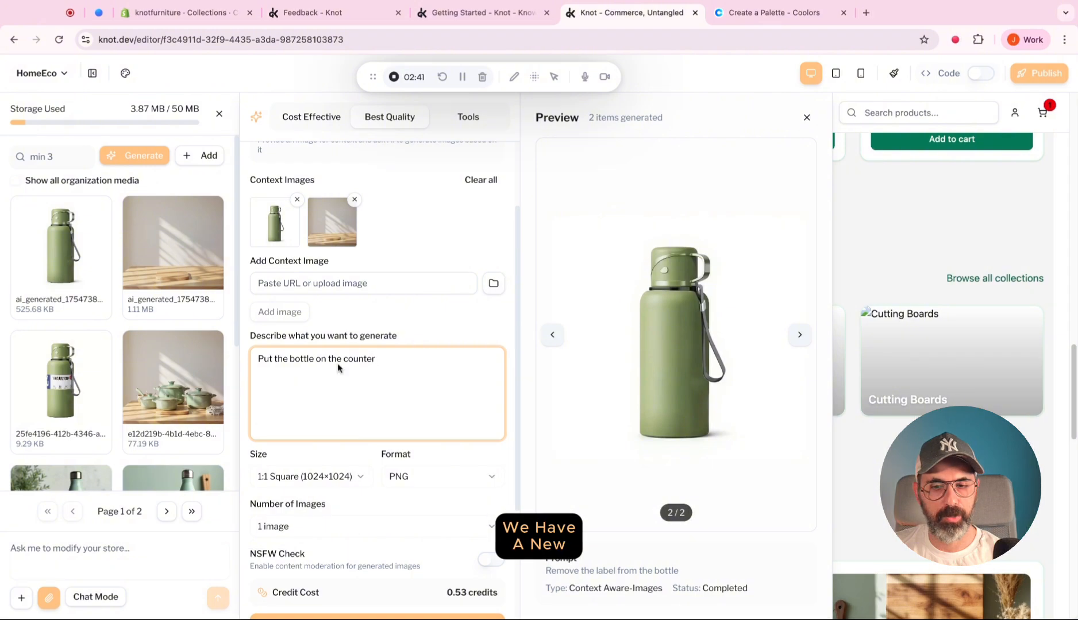
scroll(409, 477, down, 3)
click(414, 461)
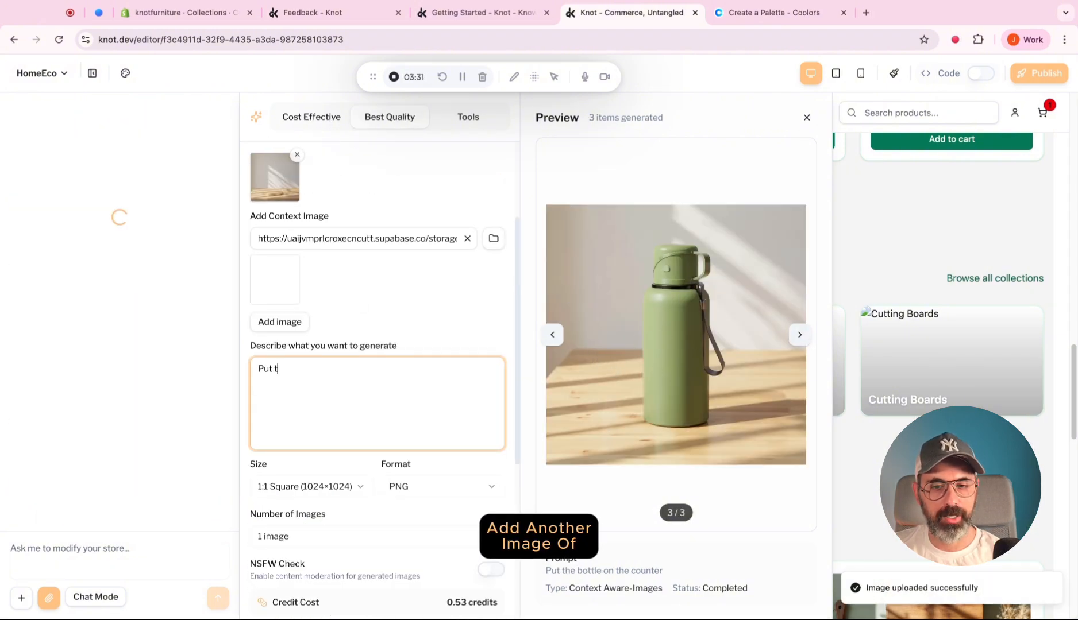
Generate an image from the counter scene and the sage cup photo with the prompt "Put the cup on the counter", and close the generator.
text(he c)
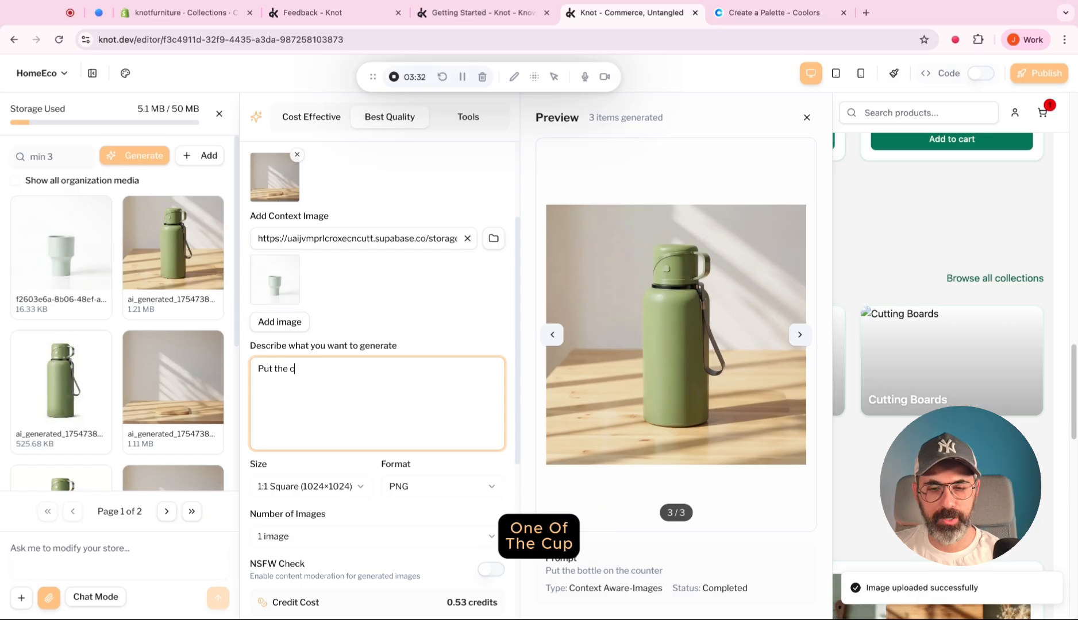
text(up on the counter)
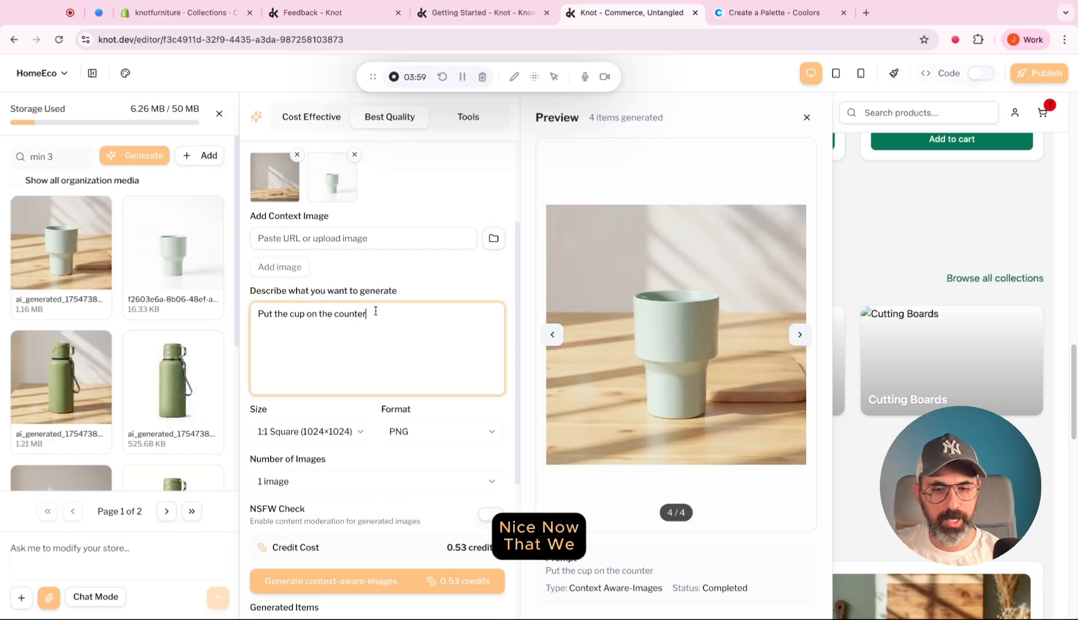
key(Escape)
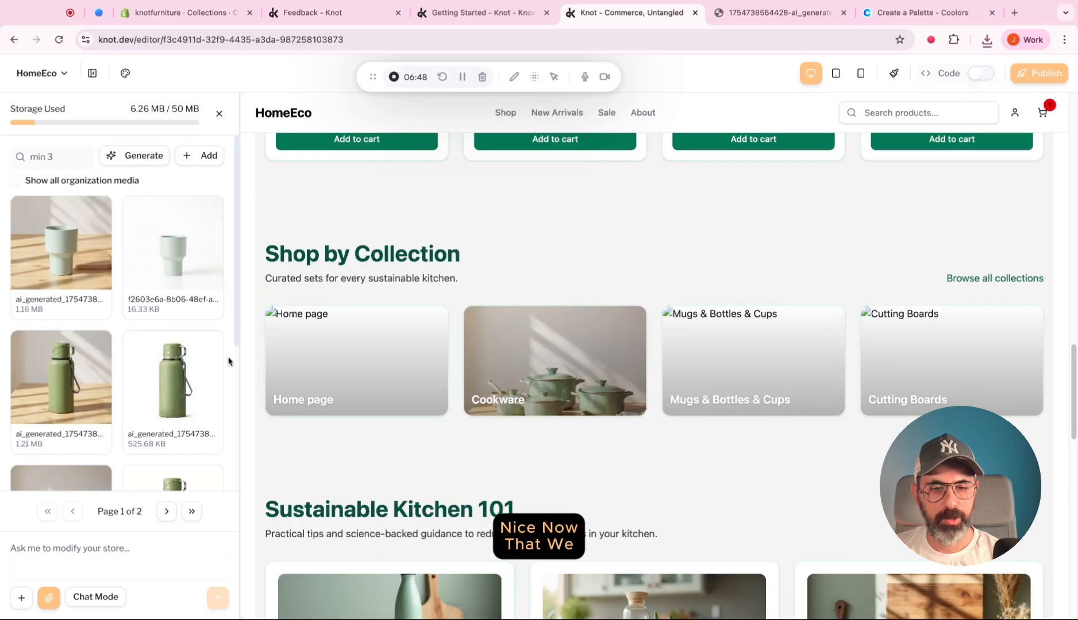
Open the generated bottle image, switch to Shopify, and save the cup-on-counter picture as the Mugs & Bottles & Cups collection's image.
click(73, 405)
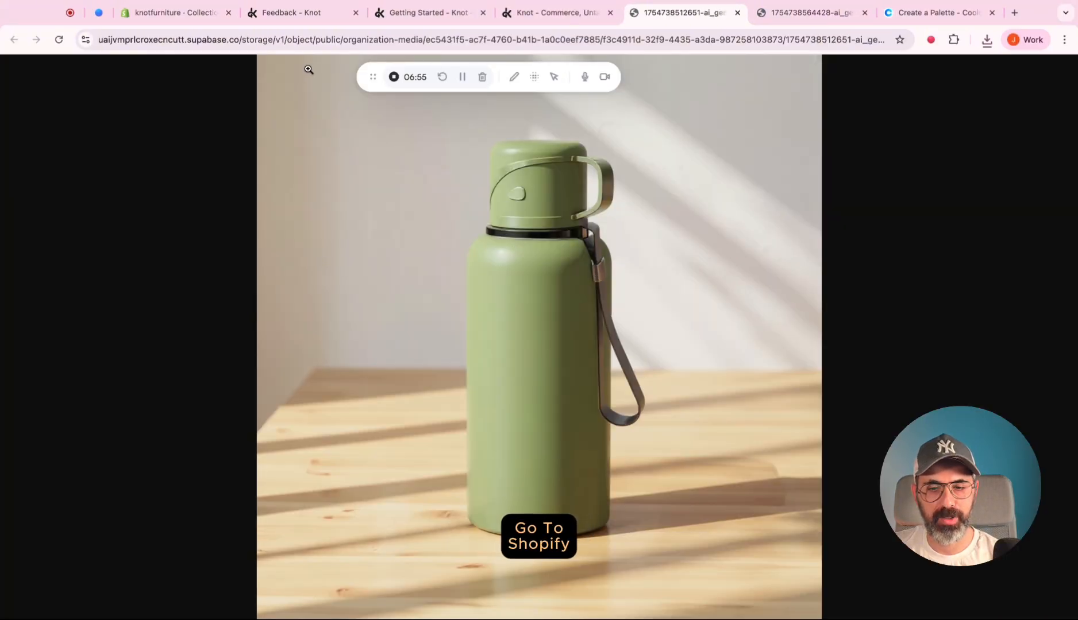
click(189, 14)
click(715, 217)
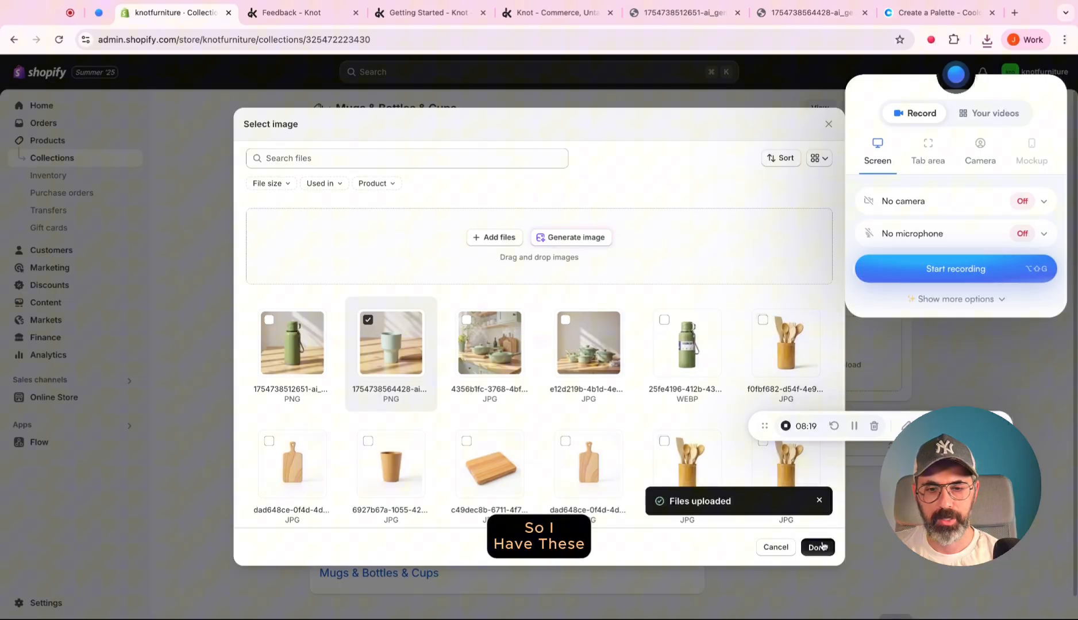
click(815, 546)
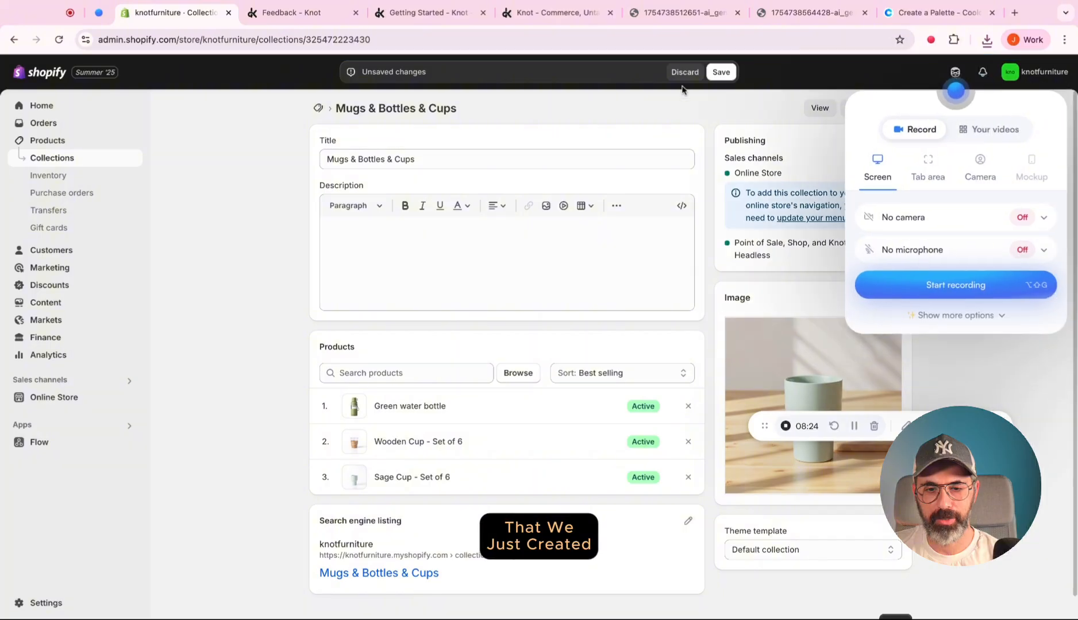
click(720, 71)
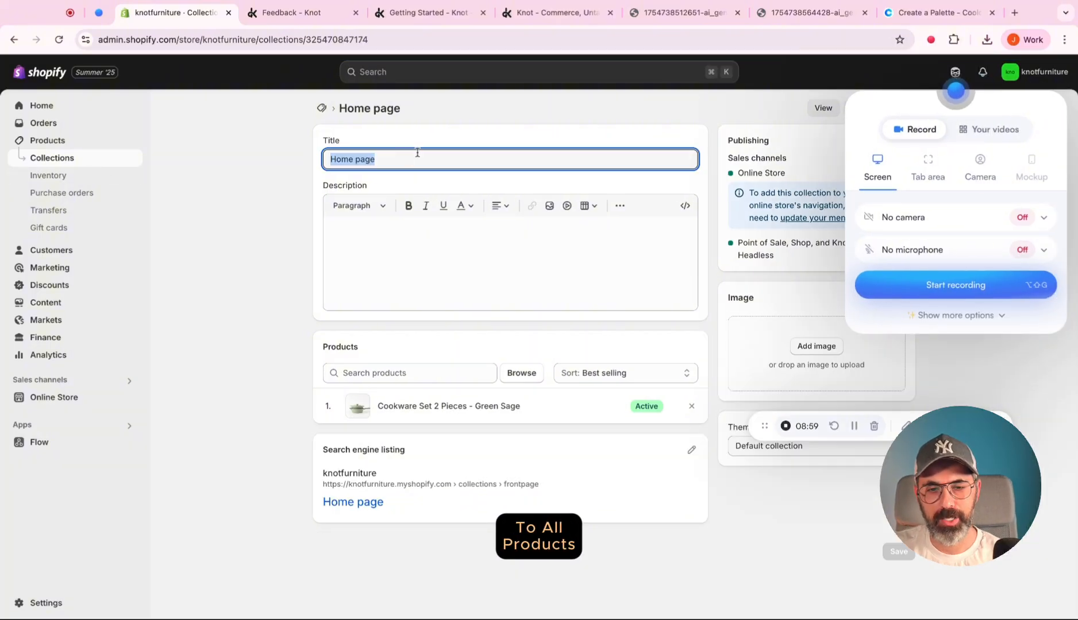
Rename the Home page collection to "All Products" and select the green cookware kitchen photo as its image.
text(All Products)
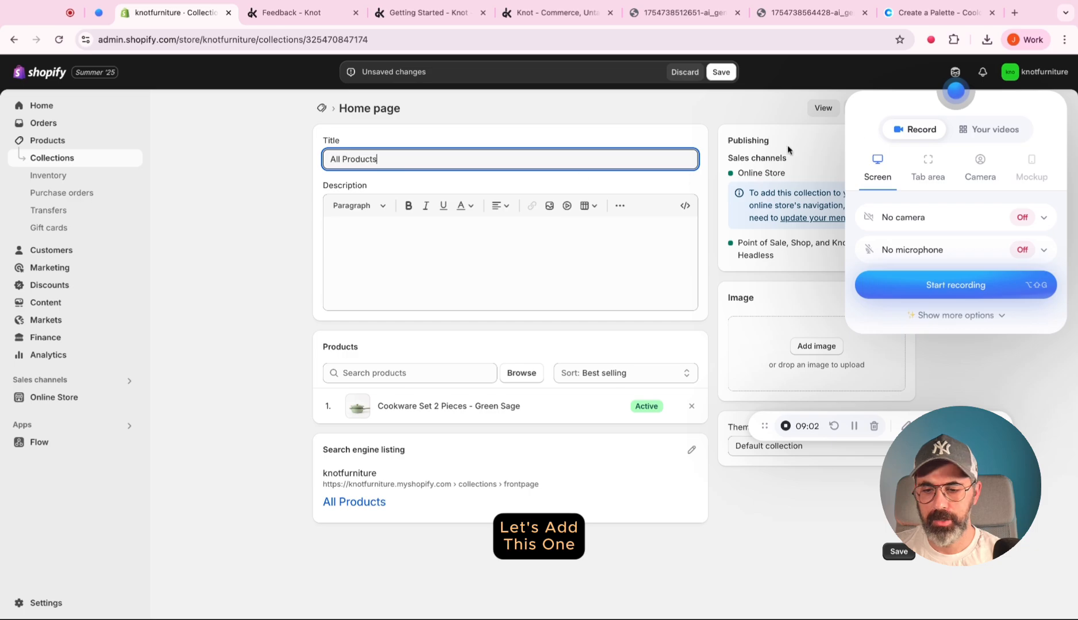
click(775, 293)
click(488, 340)
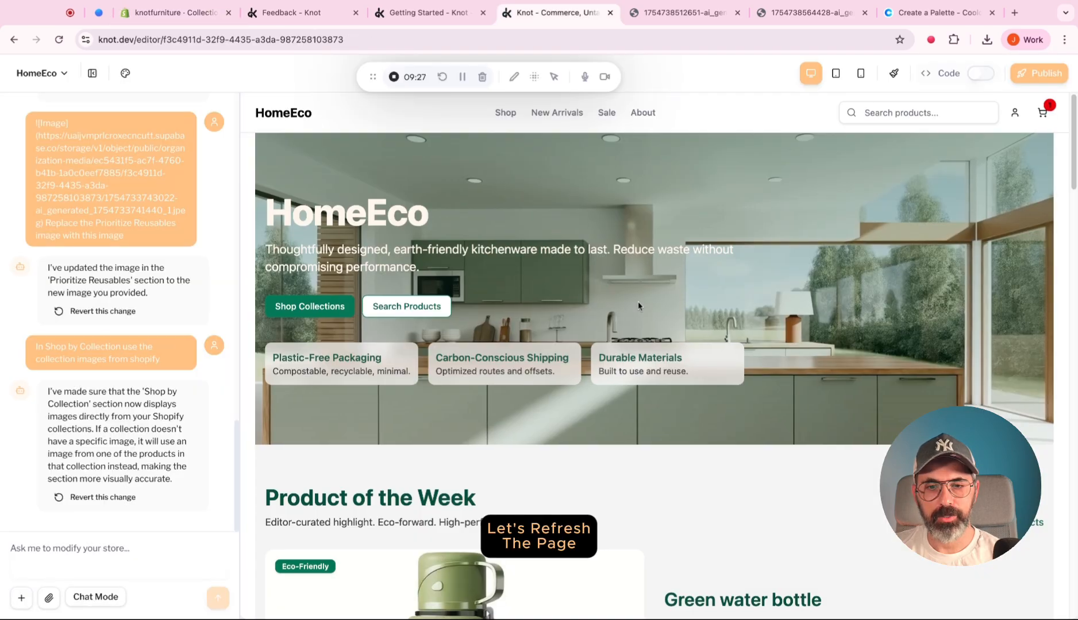
Switch back to Knot and examine the store preview's hero, featured products, collection images, tips cards and newsletter section.
scroll(638, 306, down, 15)
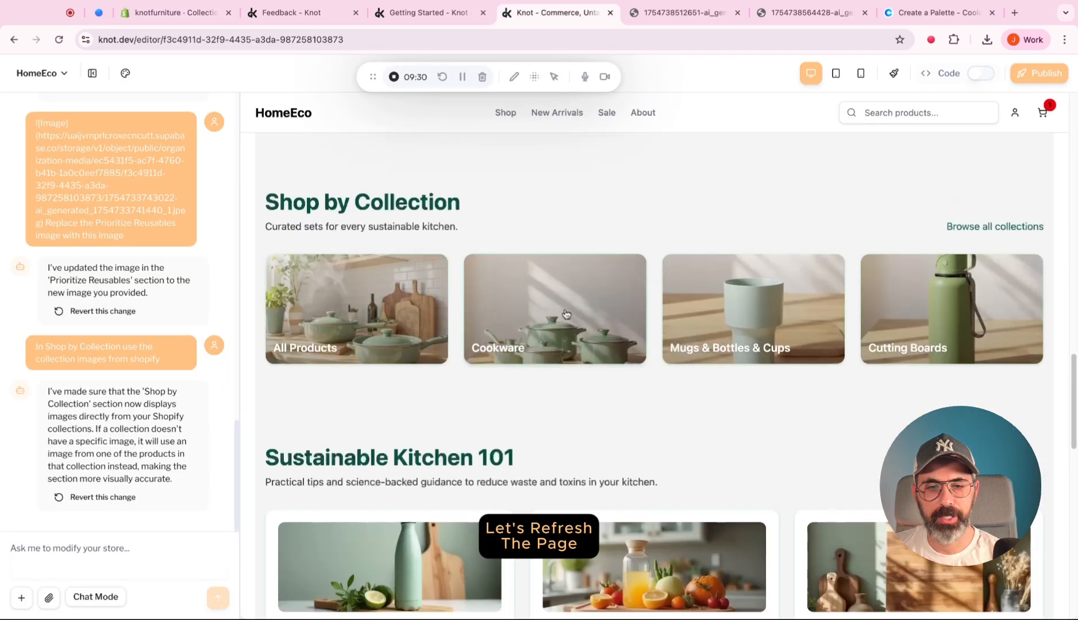
scroll(705, 327, up, 15)
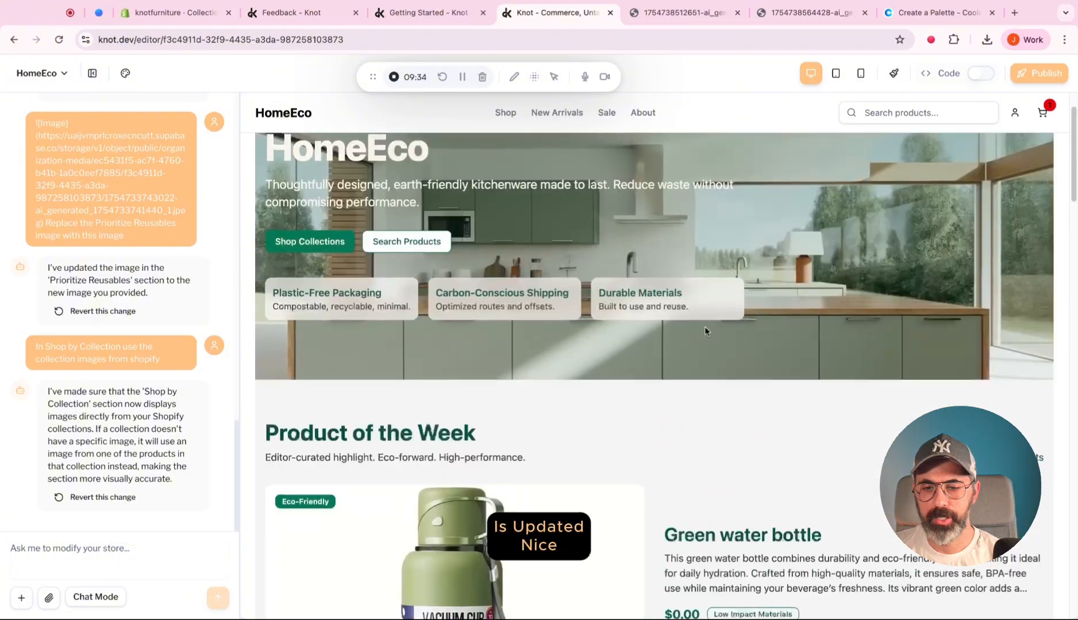
scroll(606, 306, down, 10)
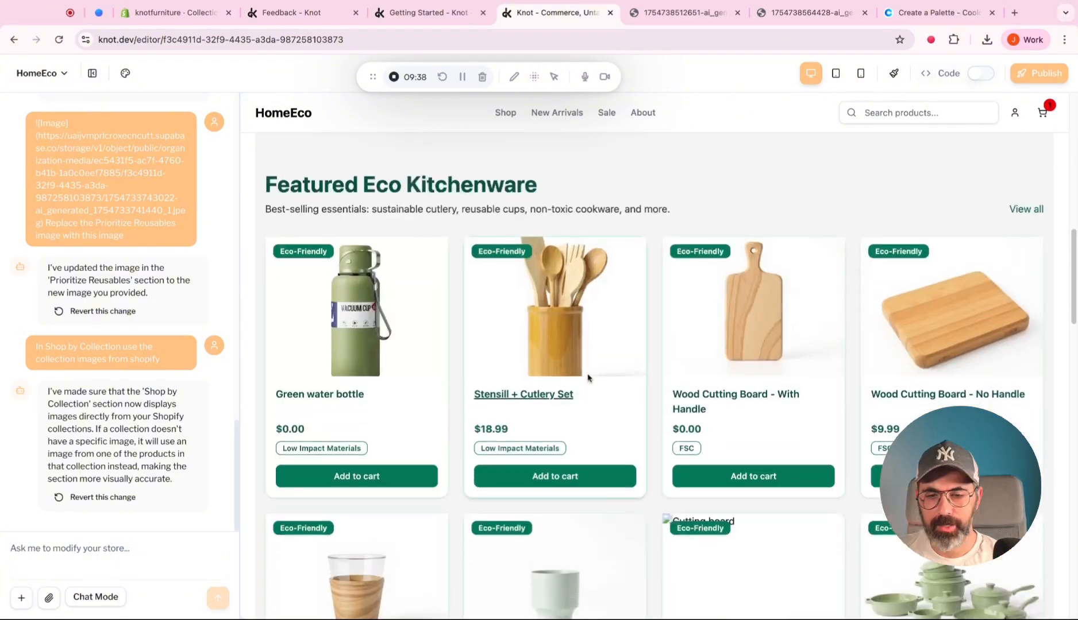
scroll(588, 378, down, 5)
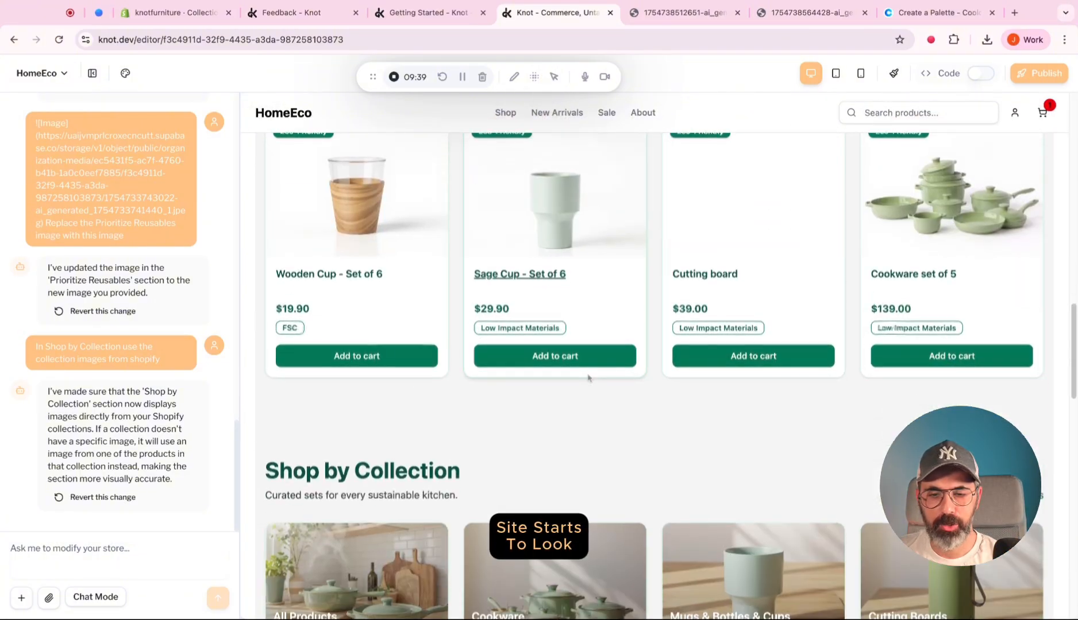
scroll(632, 409, up, 5)
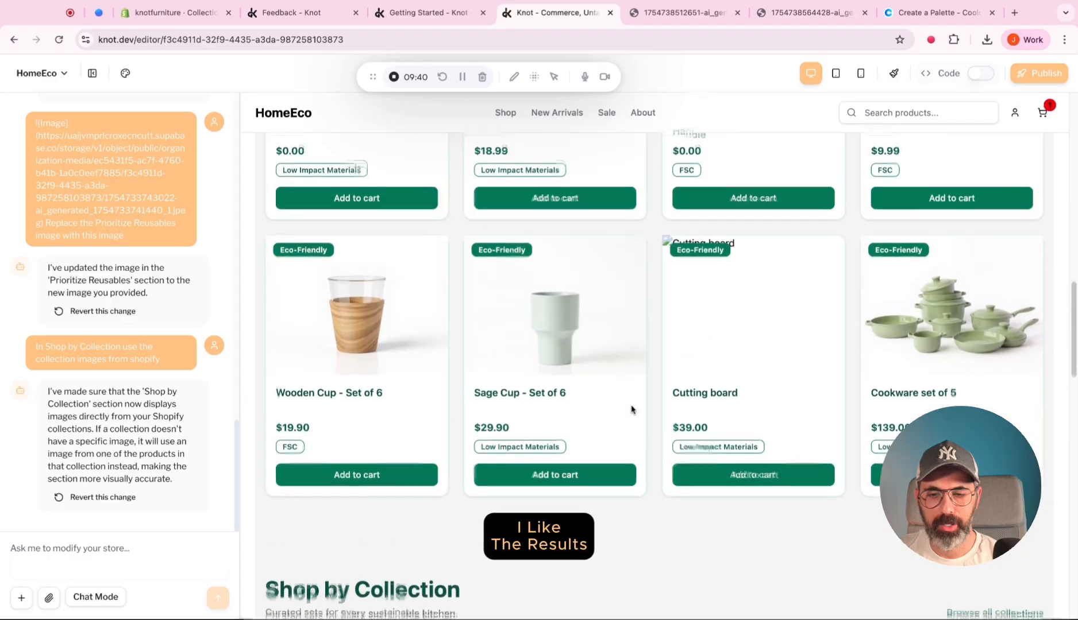
scroll(632, 409, down, 8)
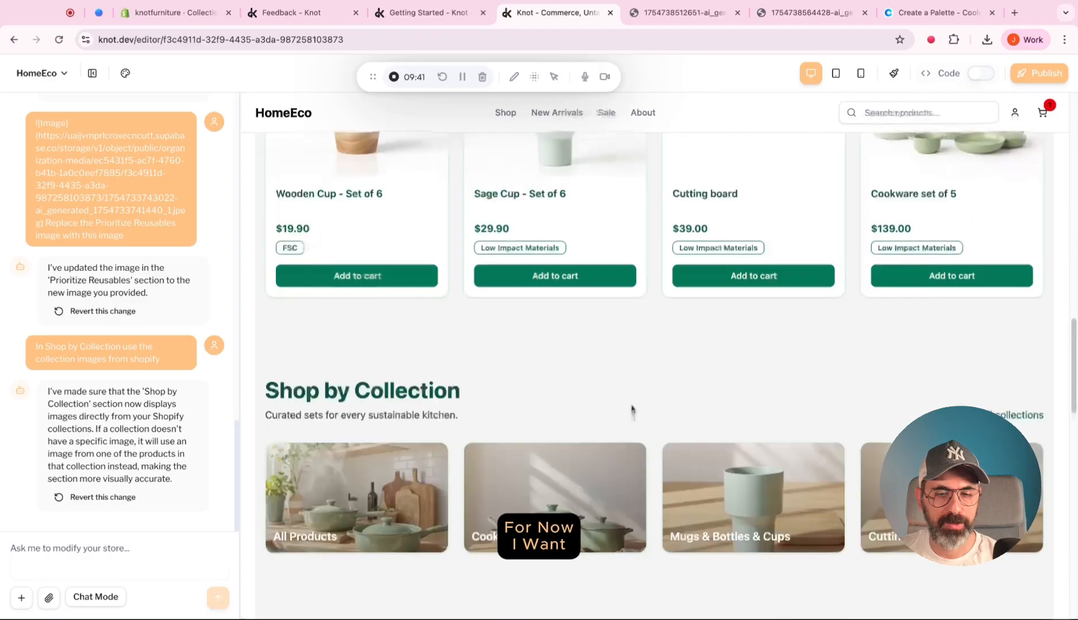
scroll(632, 409, down, 15)
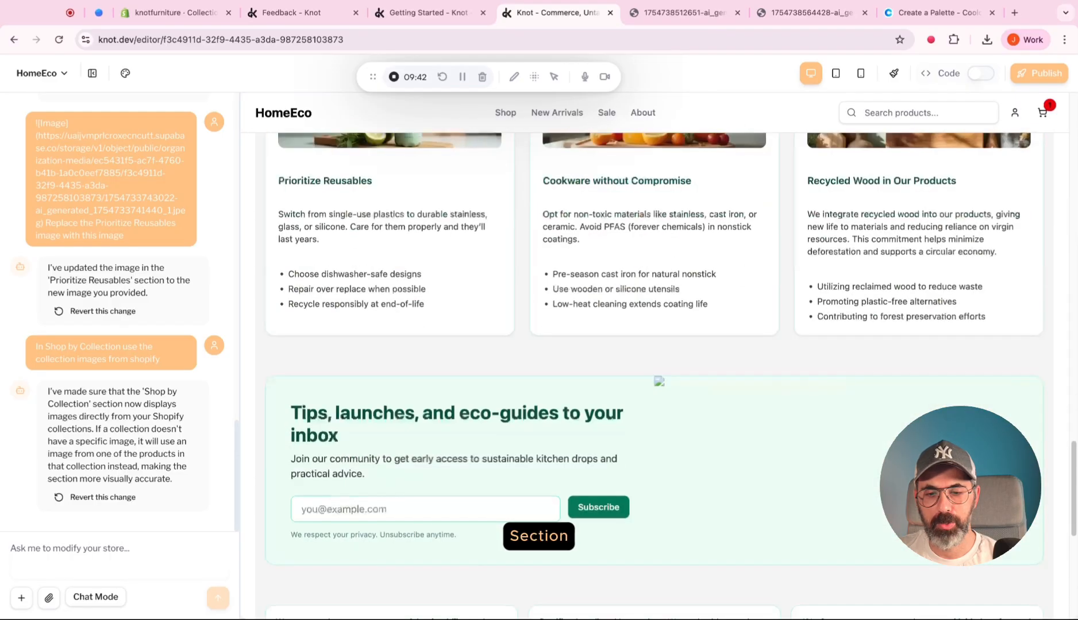
scroll(631, 409, down, 5)
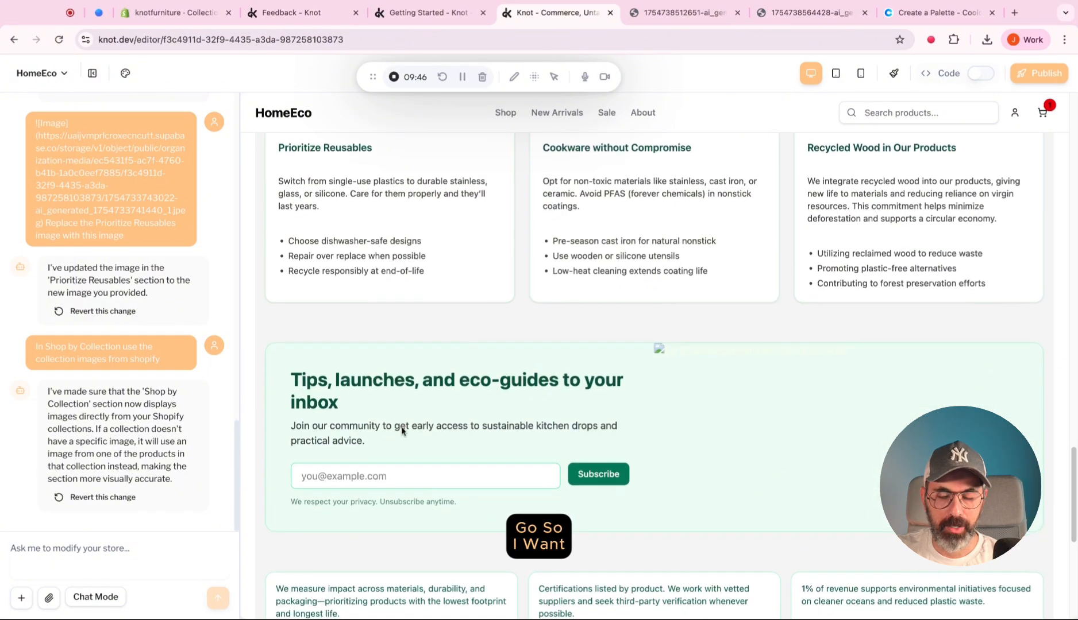
Ask the AI chat to add a FAQ section at the page bottom with accordion questions as titles, answers inside, a headline and a subheadline.
scroll(402, 433, down, 5)
text(I want to add a)
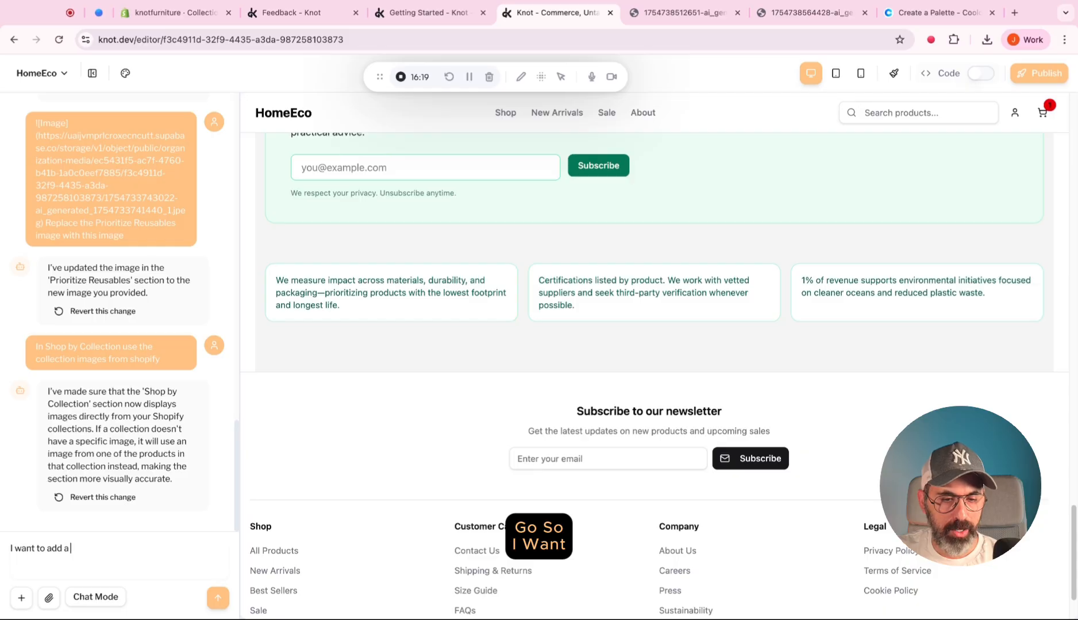
text( FAQ section)
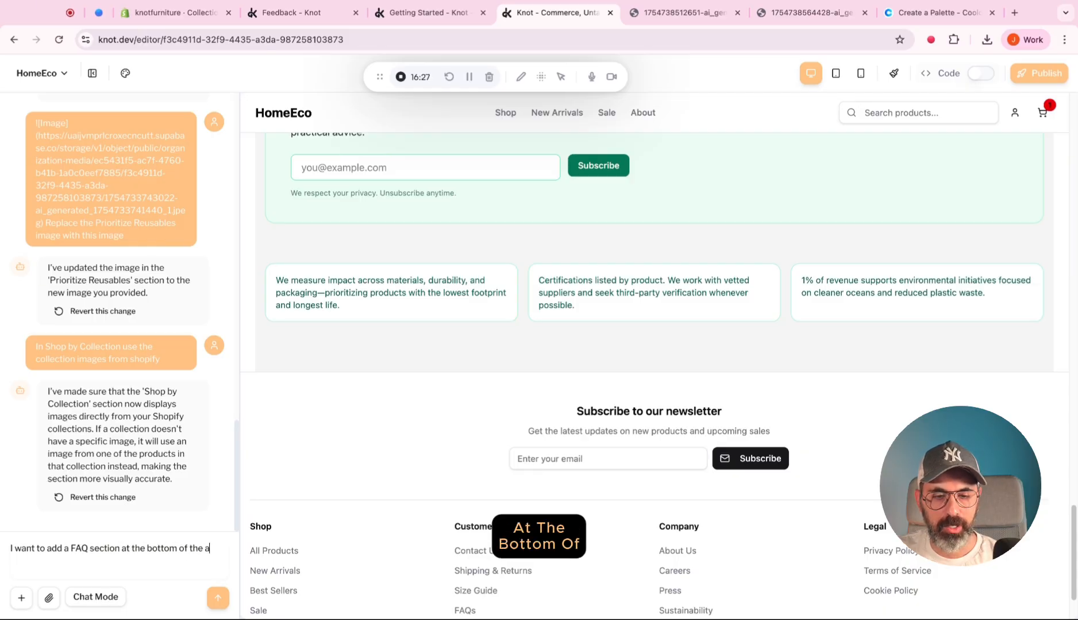
text( at the bottom of the page, each qies)
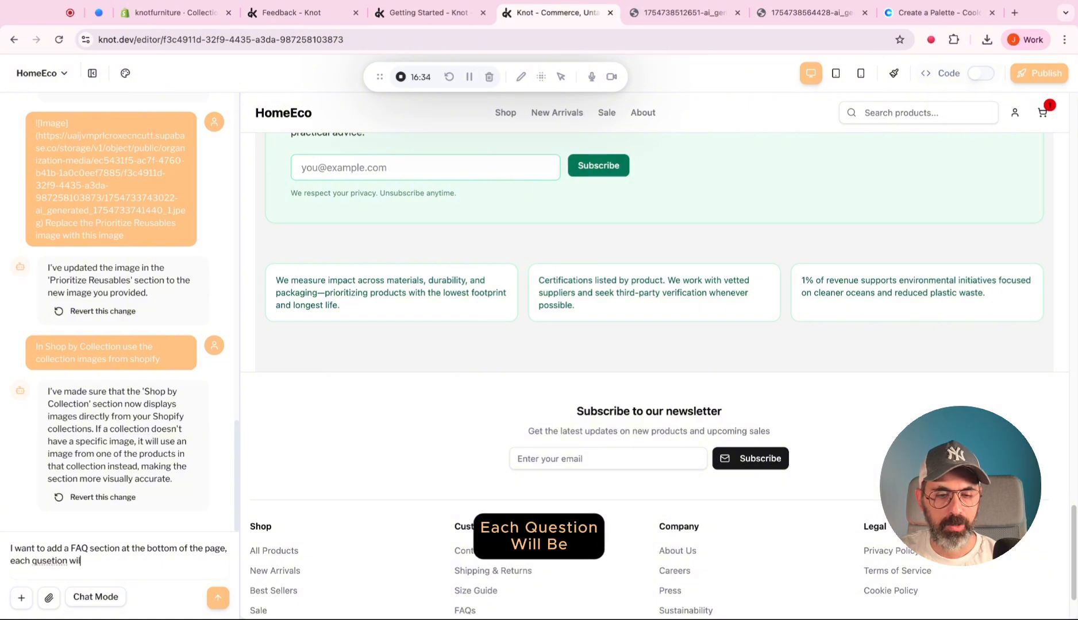
text(nside of an accordion,)
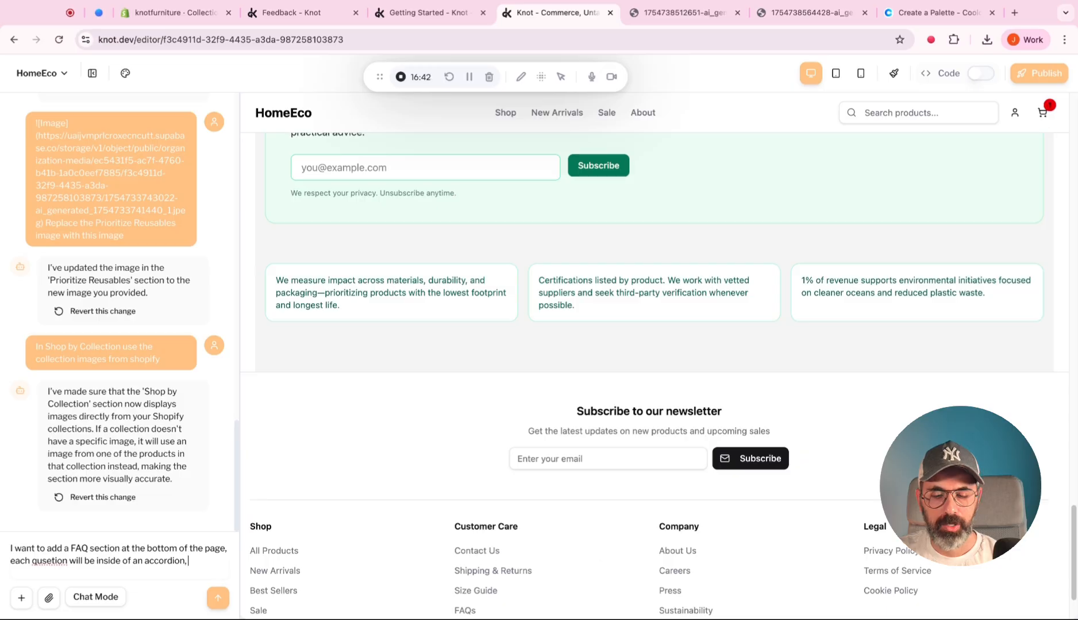
text( answe)
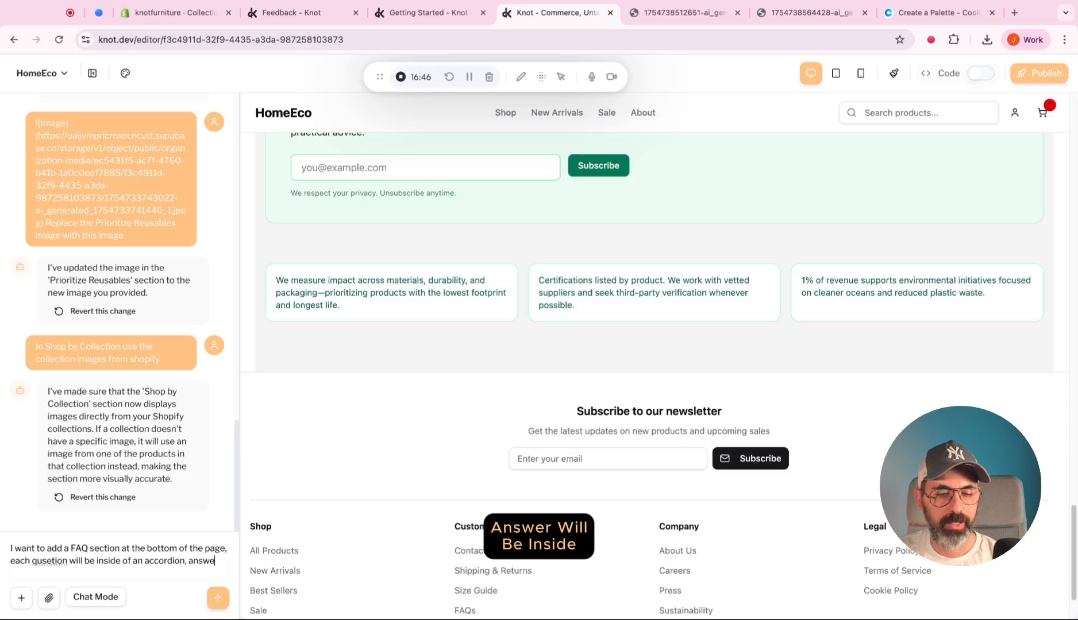
text(r will be inside)
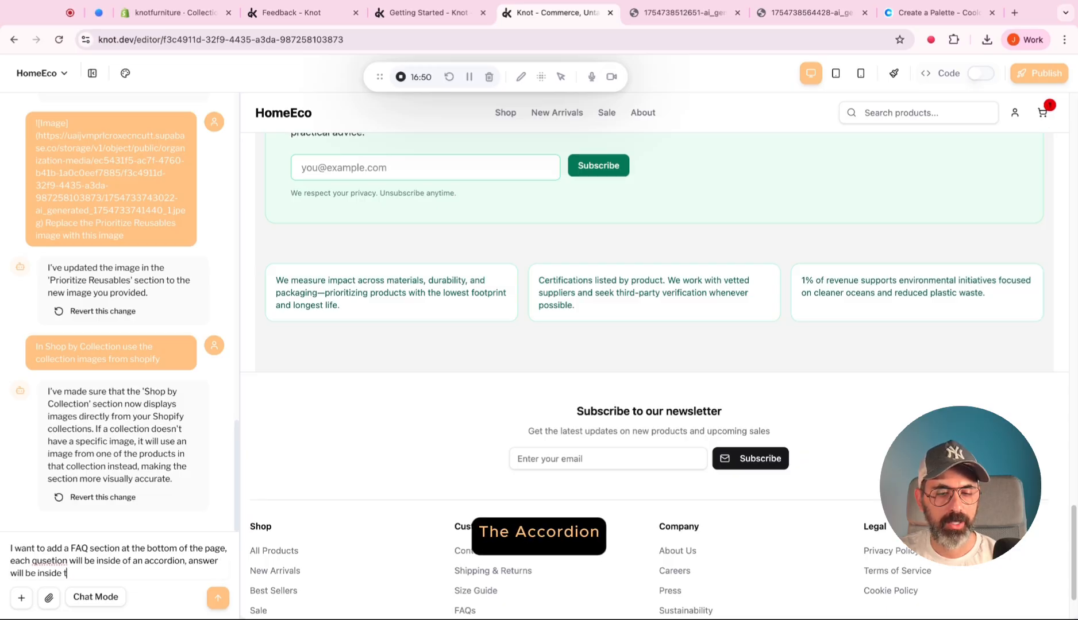
text( the accordion while qu)
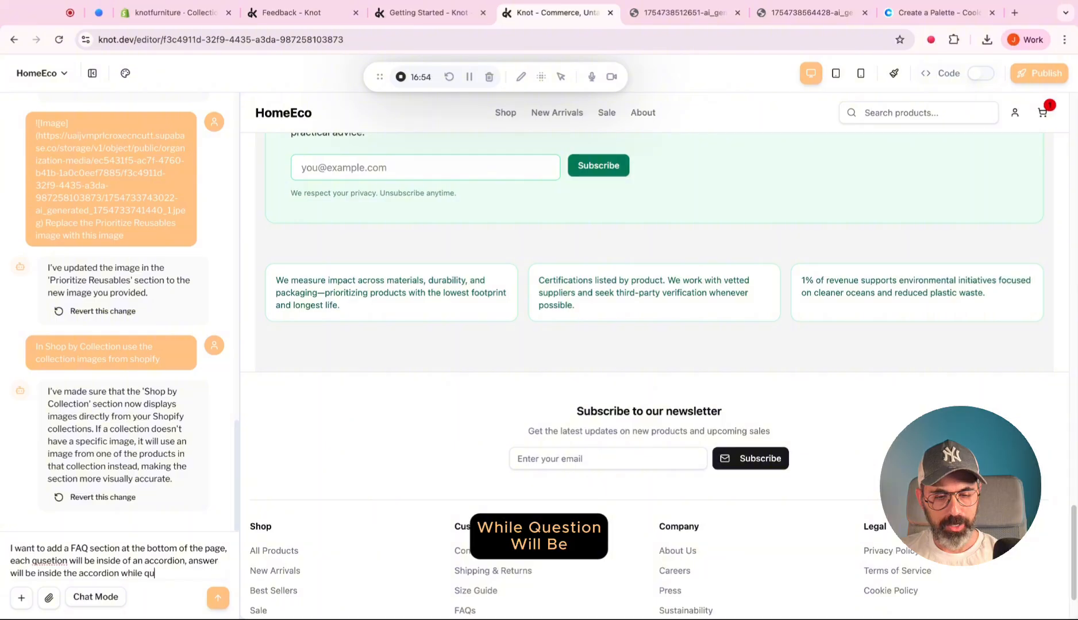
text(estion will be the title, lets)
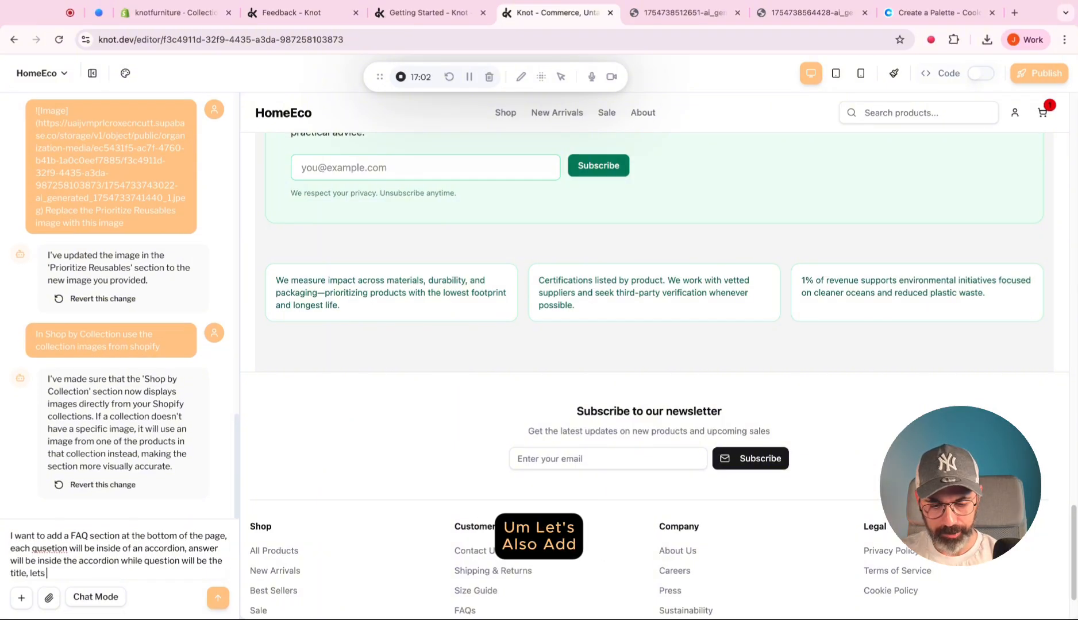
text( also add a headline and)
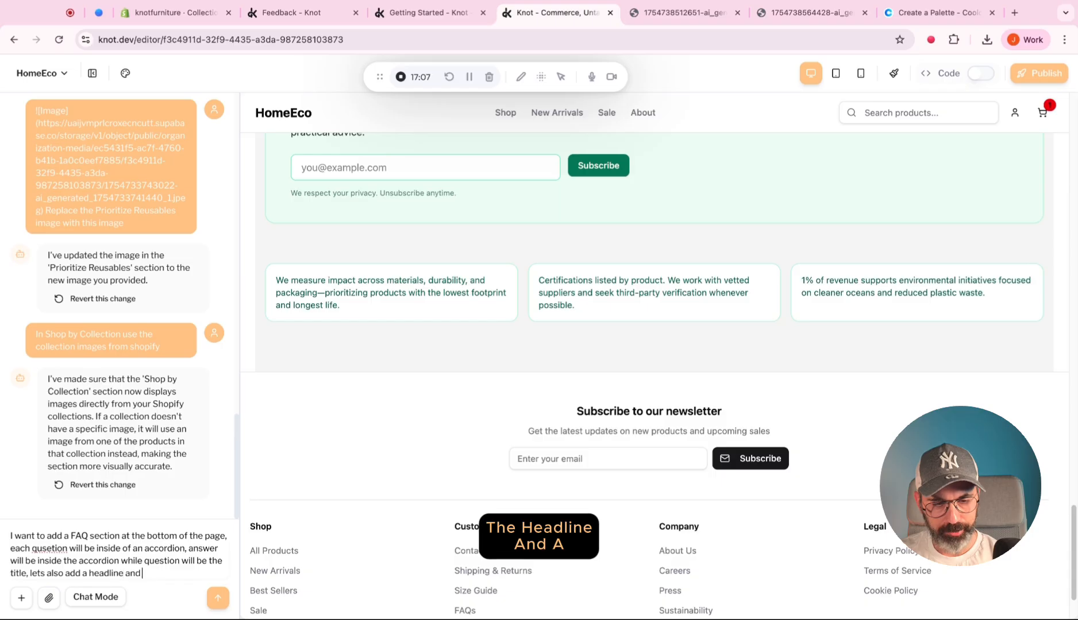
text( a subheadline)
key(Return)
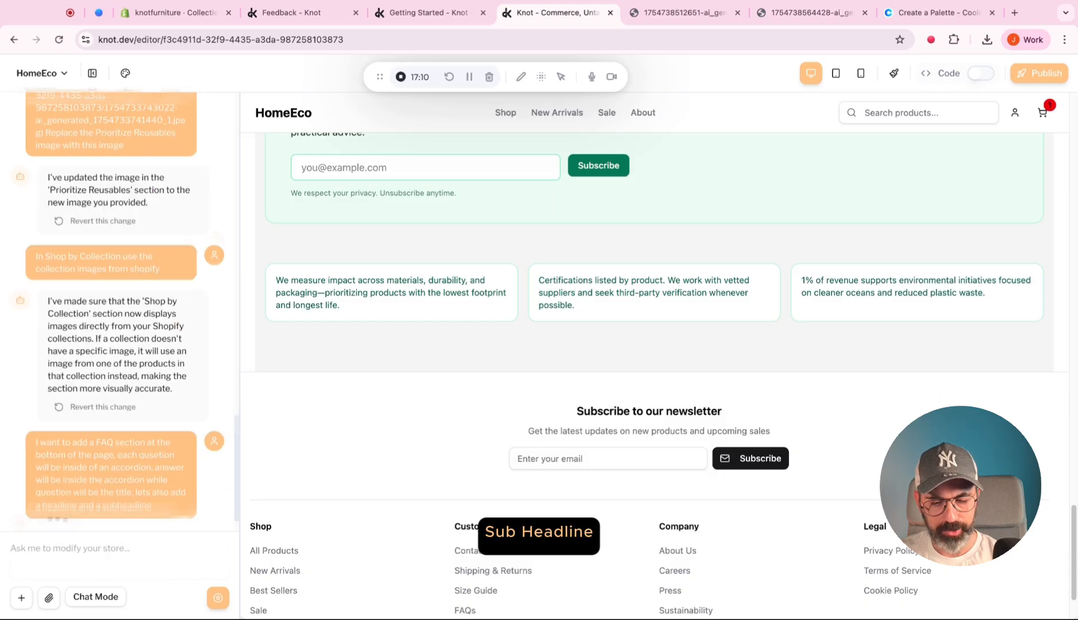
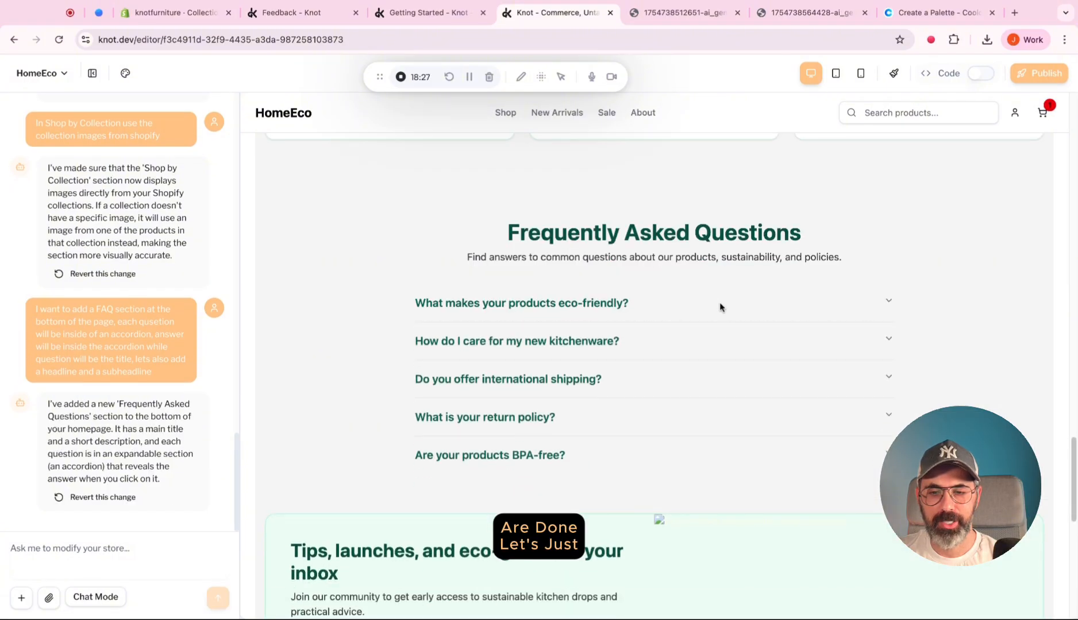
Expand and collapse the eco-friendliness, care and shipping questions in the FAQ section to check the accordions.
click(682, 351)
click(681, 354)
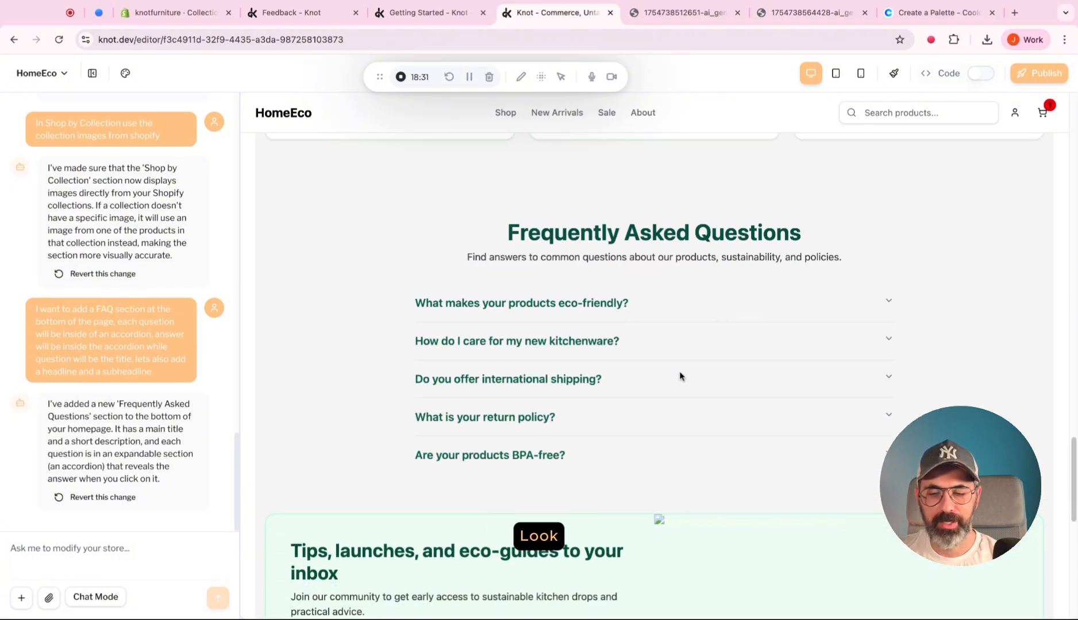
click(681, 376)
click(679, 385)
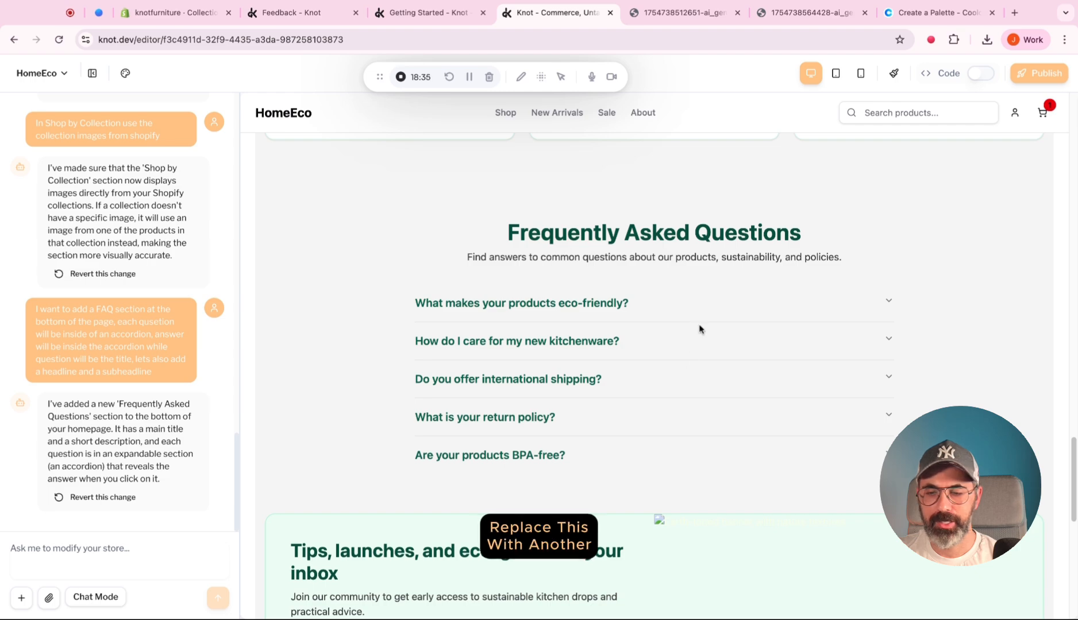
Replace the newsletter section's placeholder image with a sage-green kitchen picture uploaded to the media library.
scroll(700, 329, down, 5)
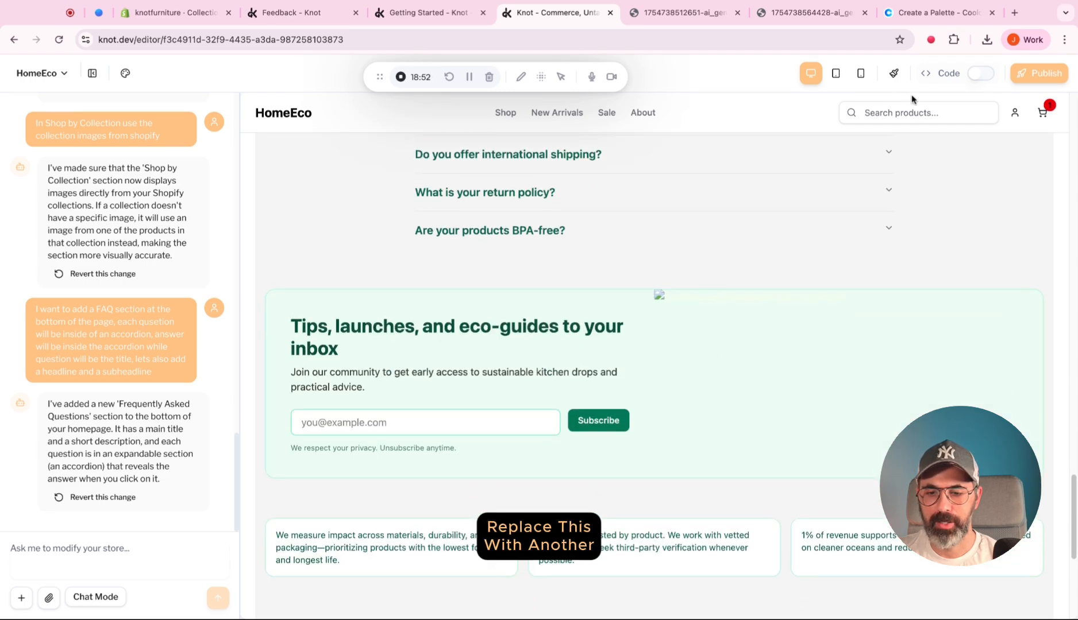
click(894, 73)
scroll(866, 296, down, 10)
scroll(674, 368, up, 8)
click(668, 366)
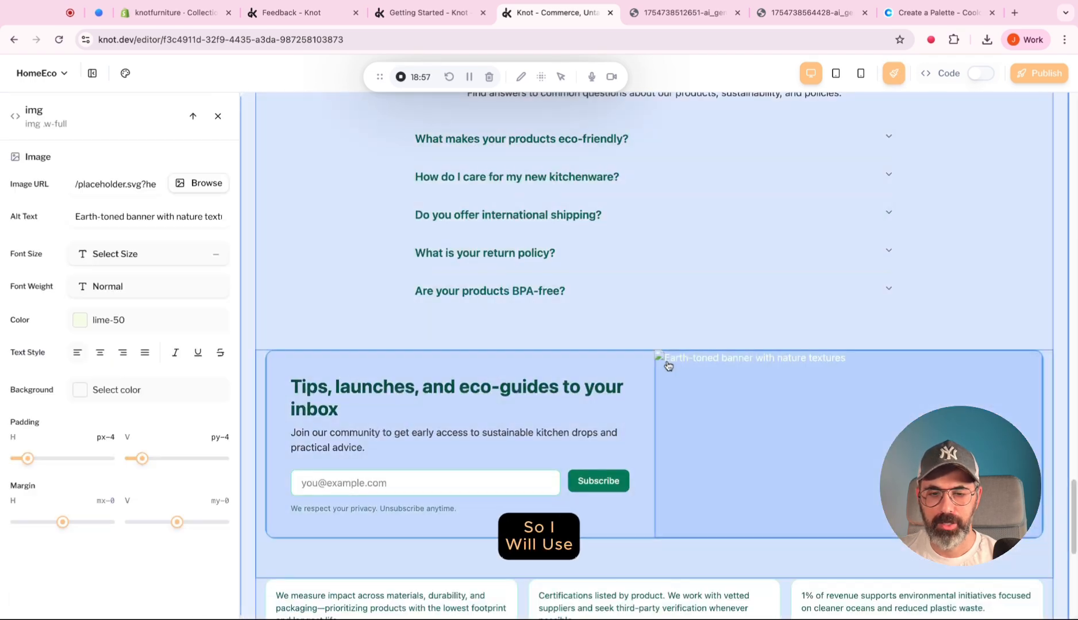
click(194, 183)
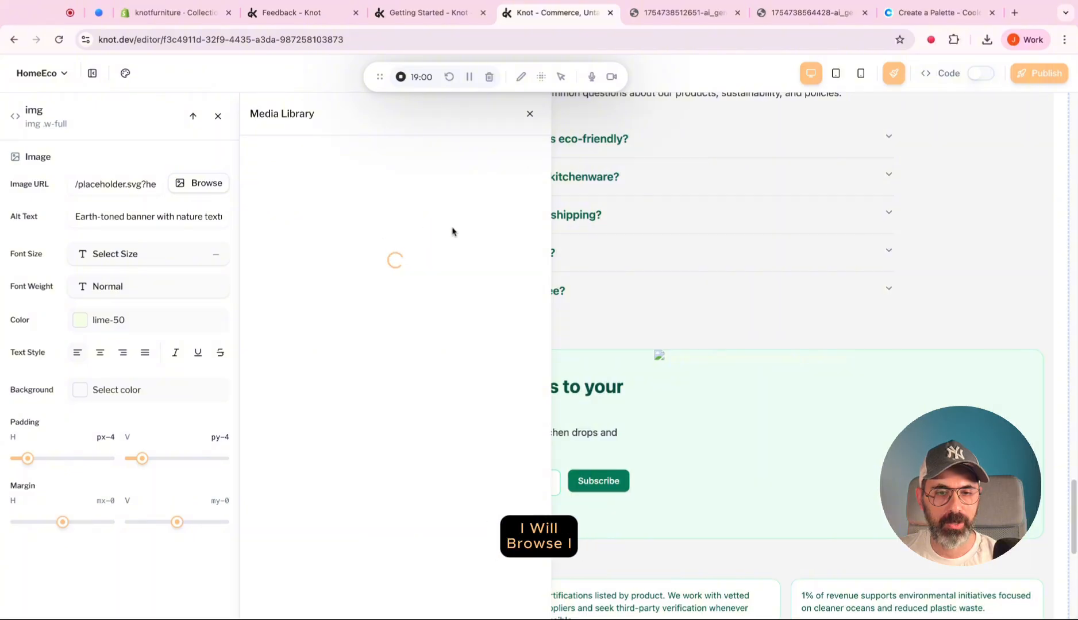
click(511, 198)
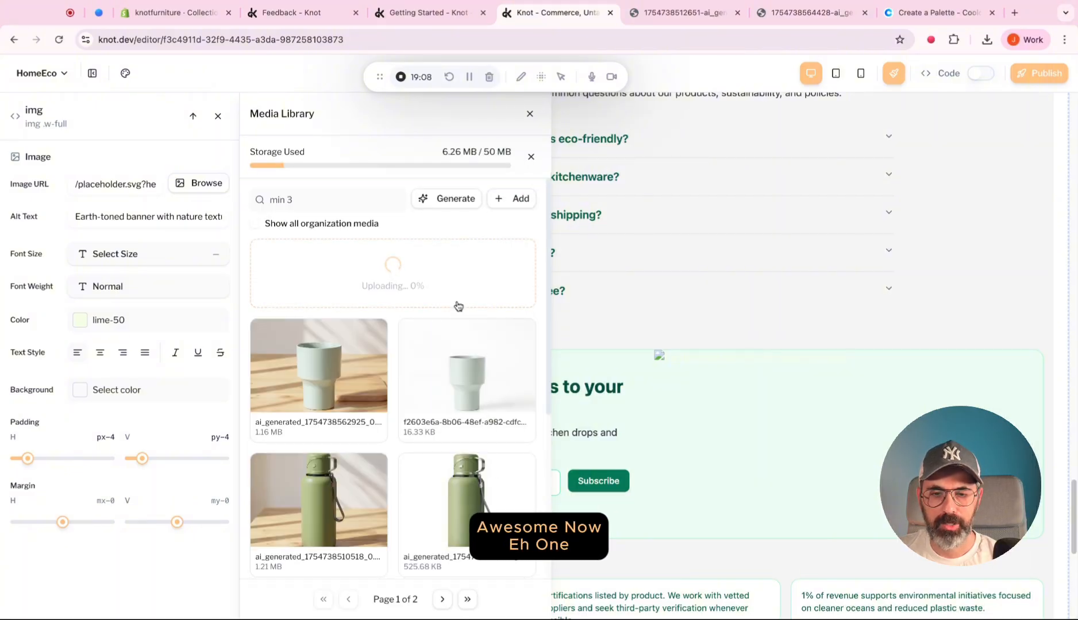
mouse_move(310, 307)
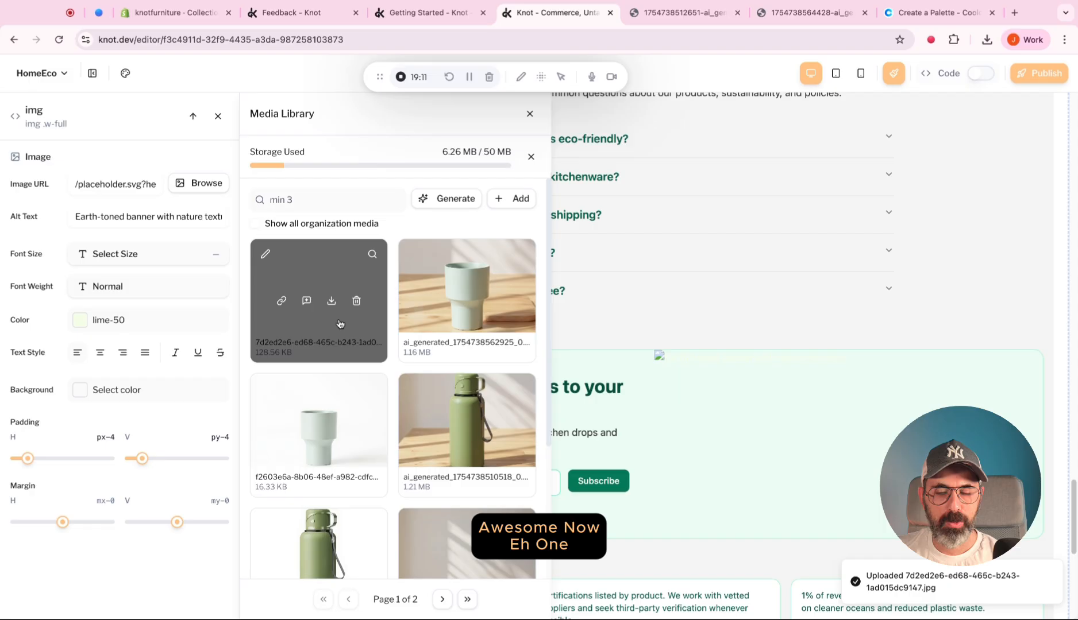
click(307, 301)
Ask the AI chat to center the content, currently aligned to the top, in the "Tips, launches, and eco-guides to your inbox" newsletter section.
scroll(462, 354, down, 1)
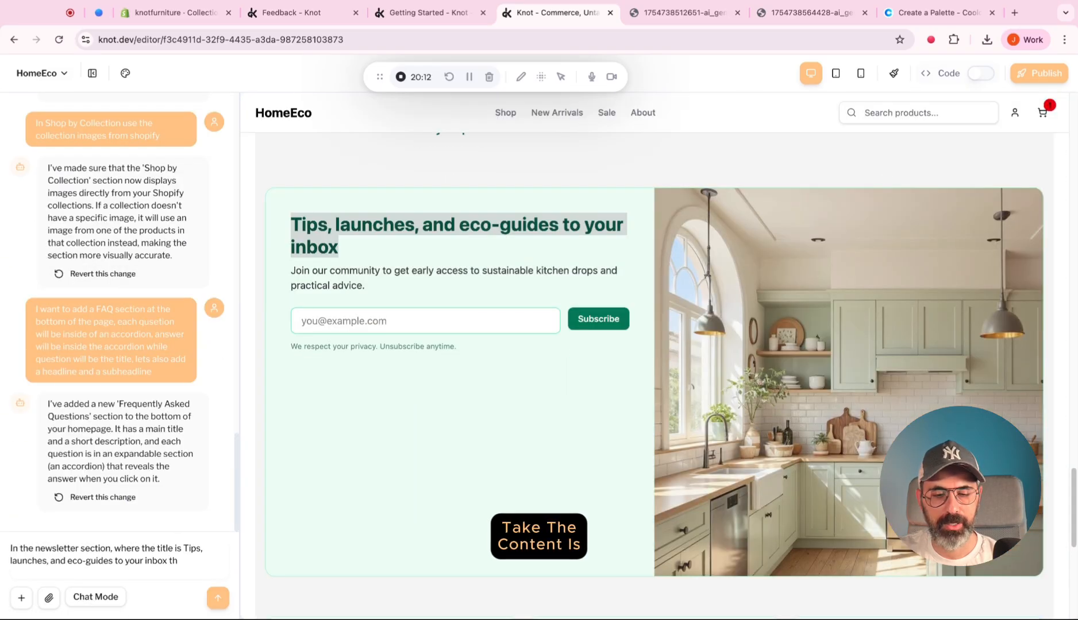
text(is currently aligne)
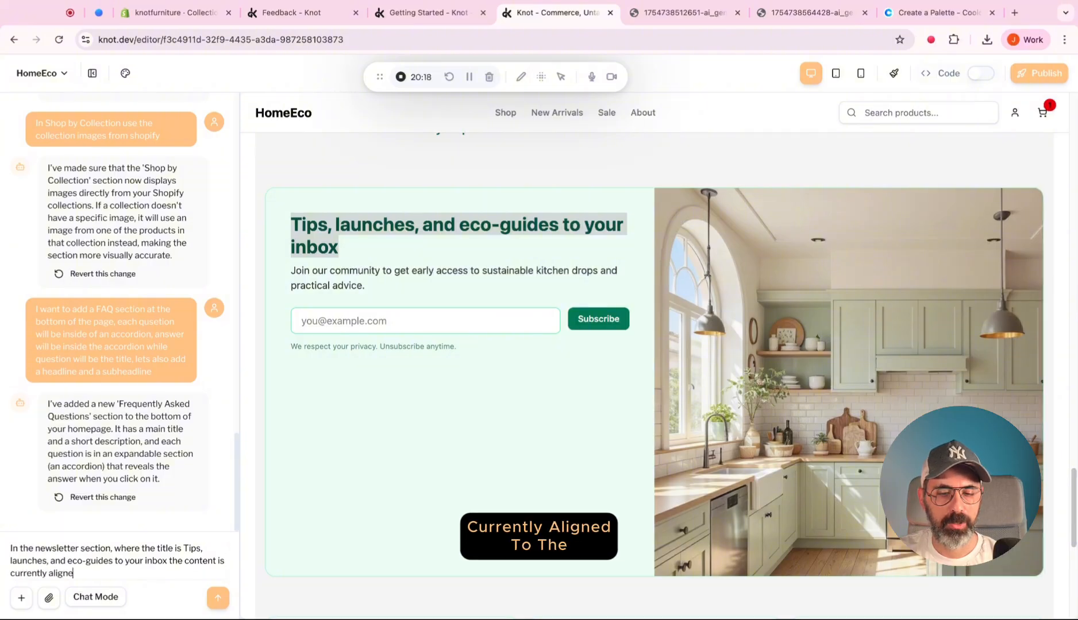
text(d to the top, I want to align to the)
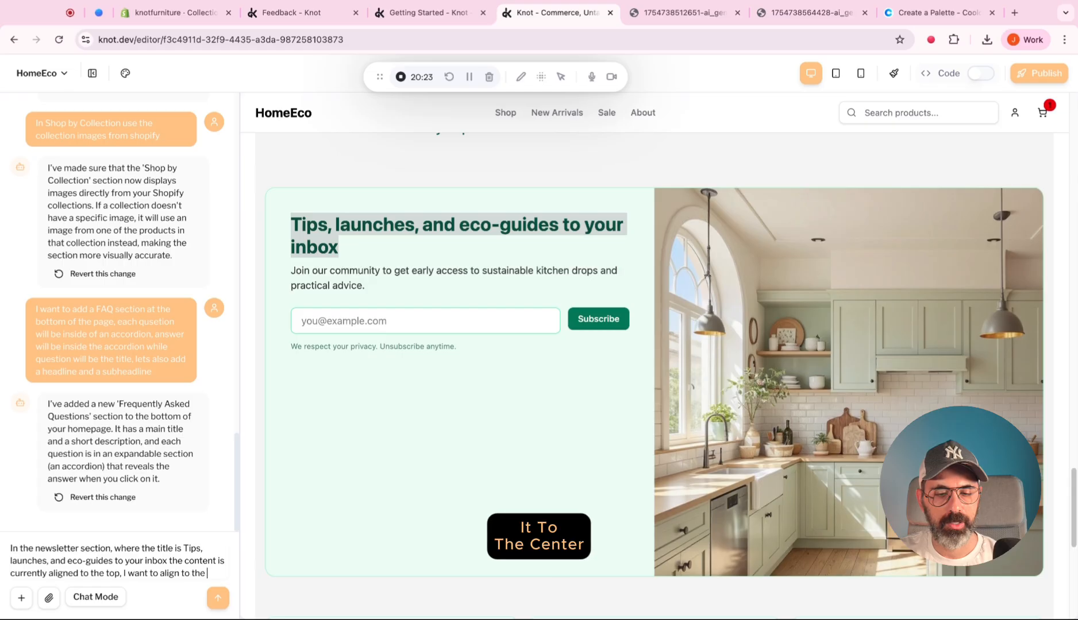
text( center)
key(Return)
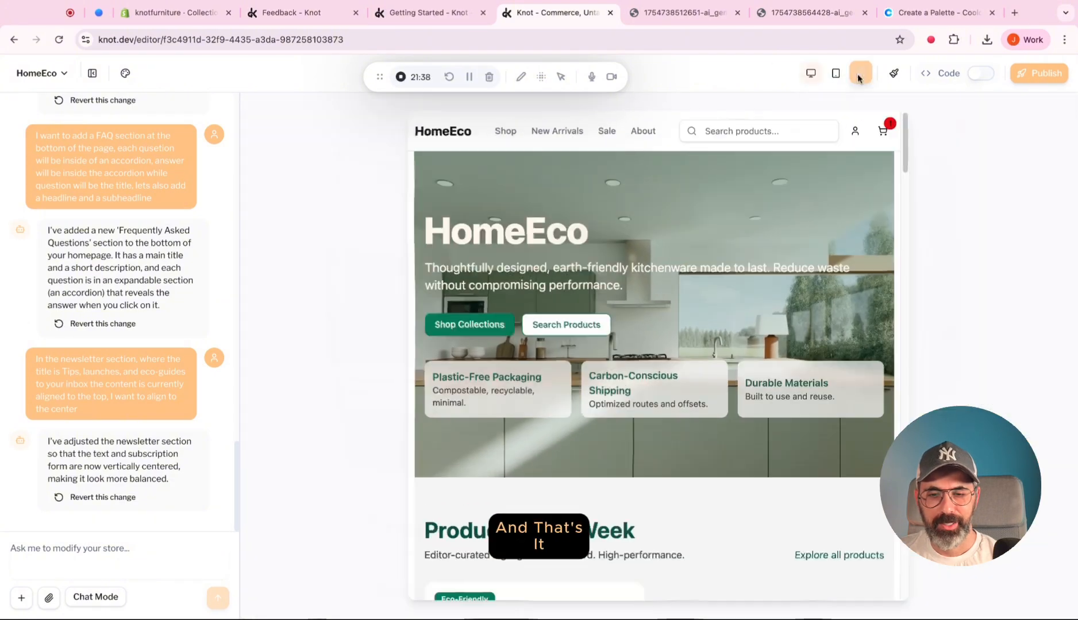
Preview the homepage in mobile view, examine its product cards, collections and FAQ section, and return to desktop view.
click(860, 73)
scroll(715, 299, down, 5)
scroll(716, 309, down, 15)
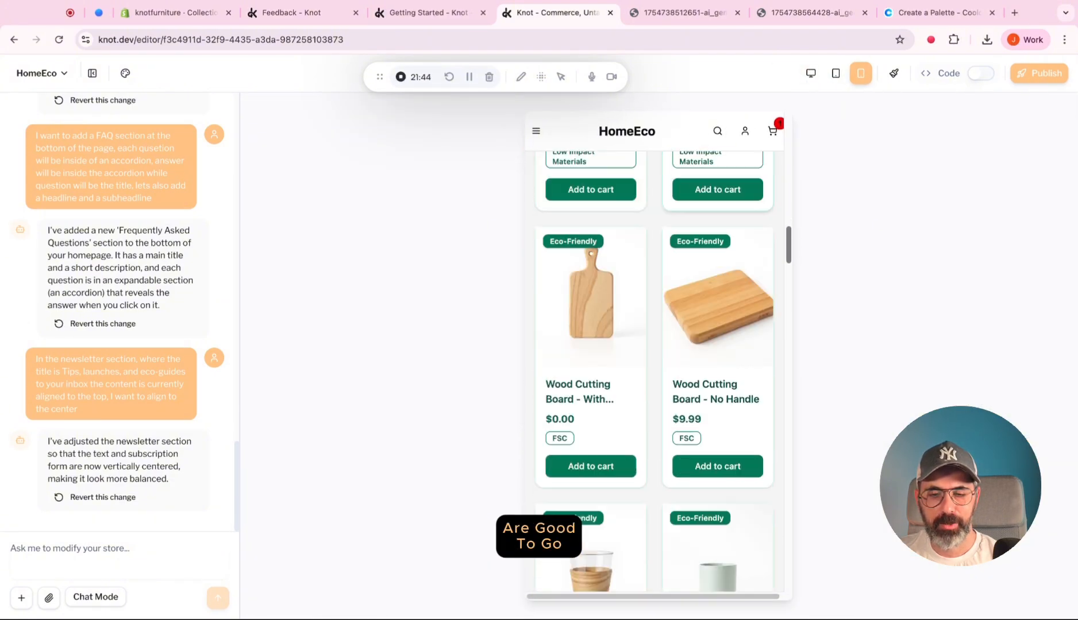
scroll(709, 376, down, 15)
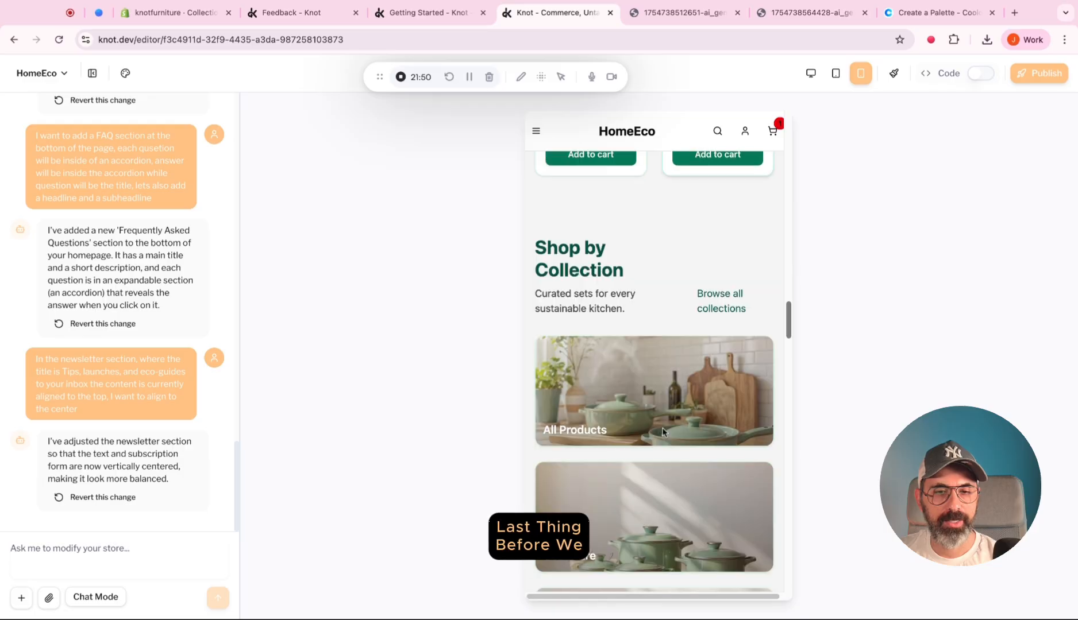
scroll(756, 446, down, 15)
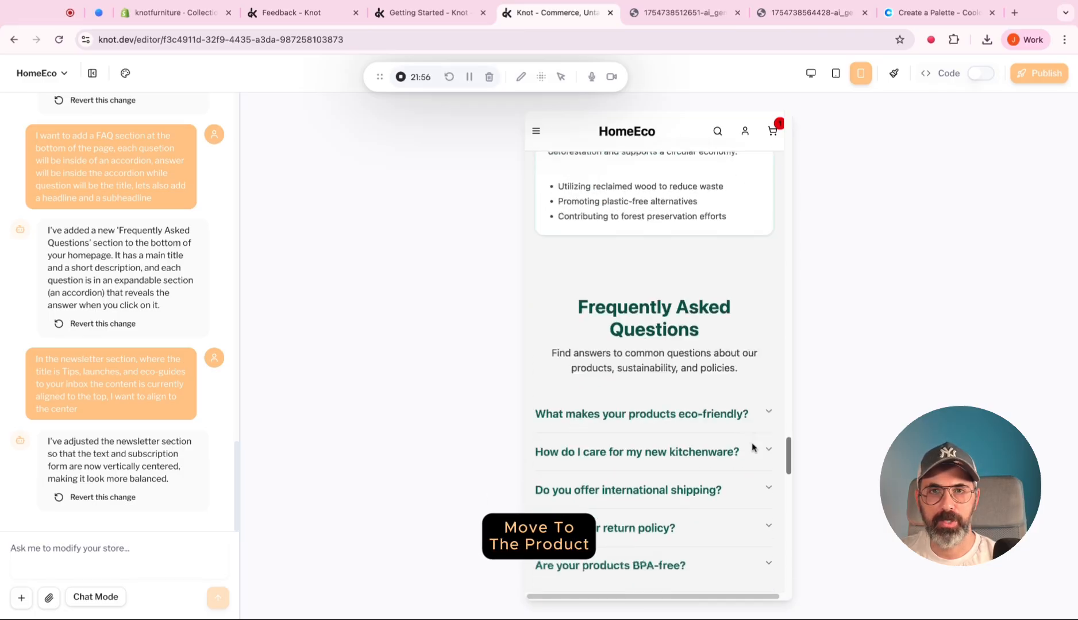
scroll(757, 360, up, 20)
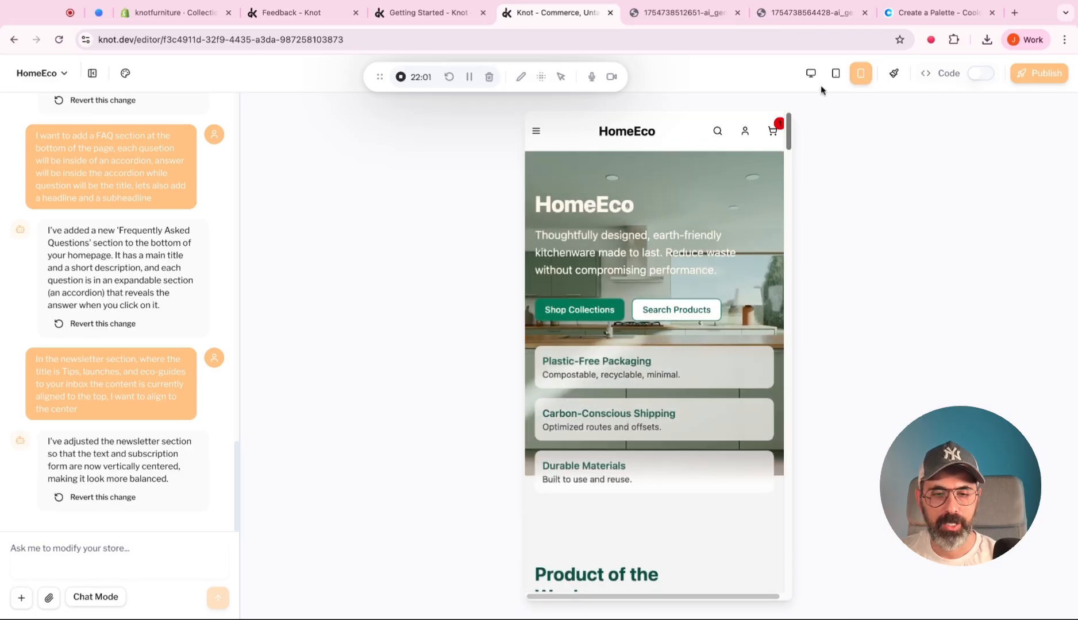
click(810, 73)
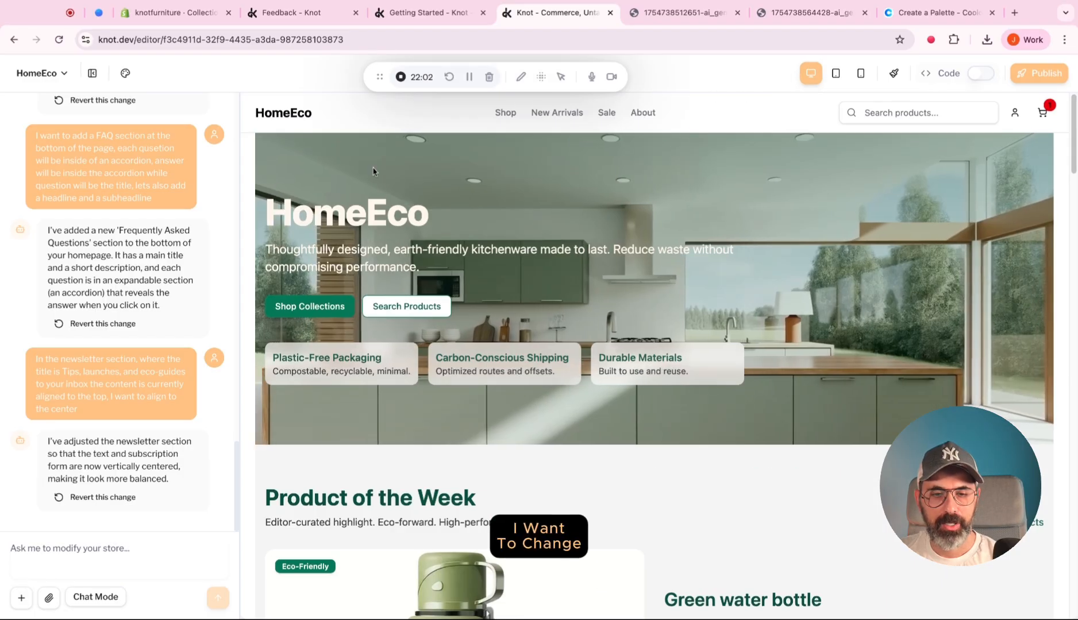
Set the global primary heading font to the display font Lobster and review the headings down the homepage.
click(124, 73)
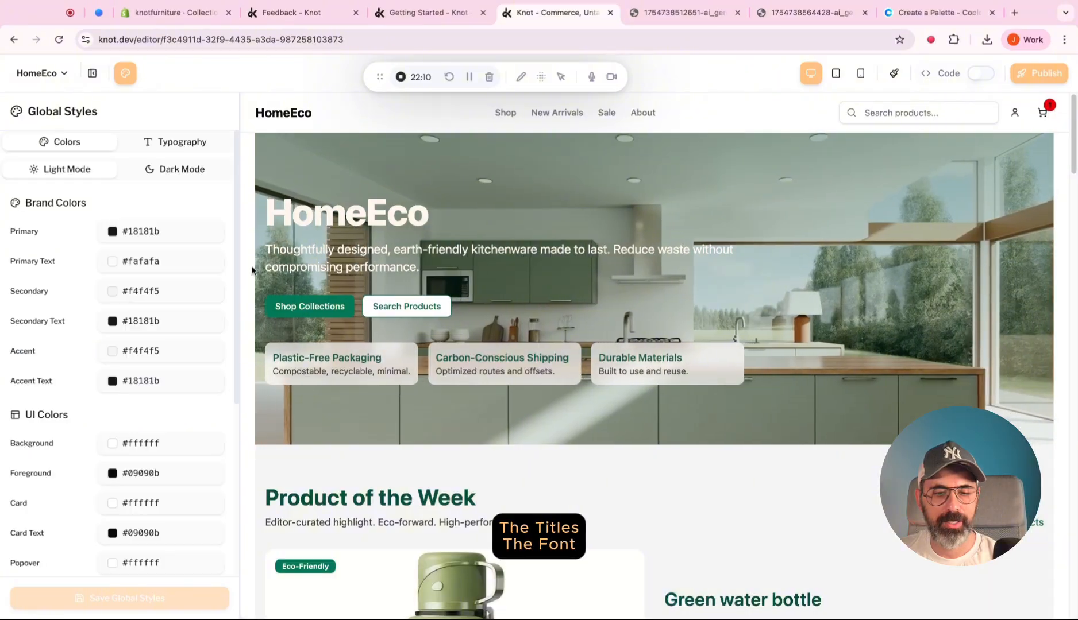
click(178, 142)
click(143, 253)
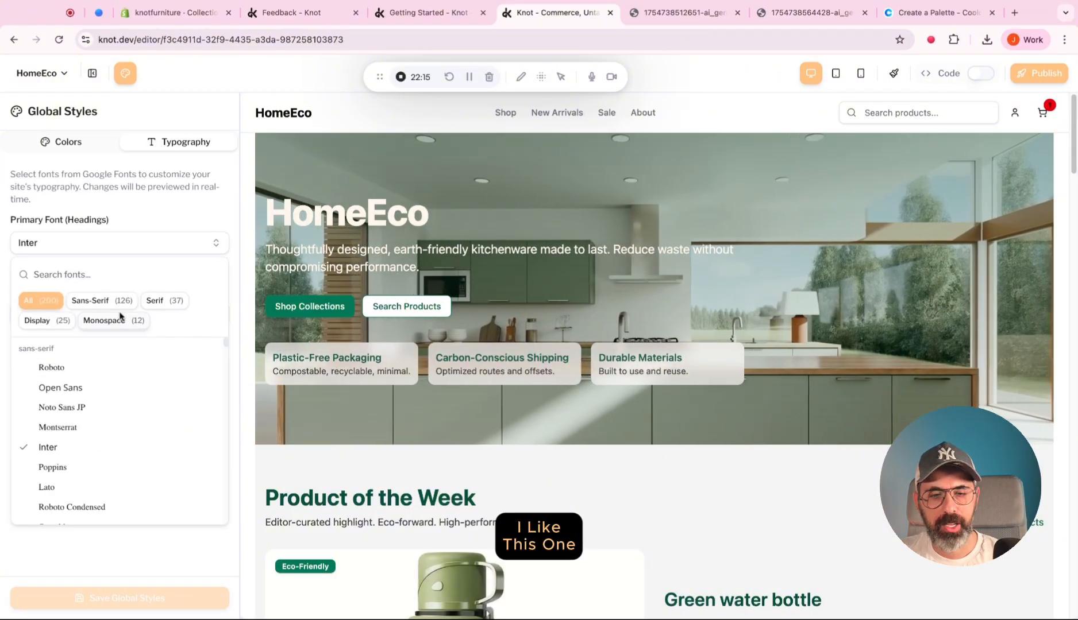
click(72, 321)
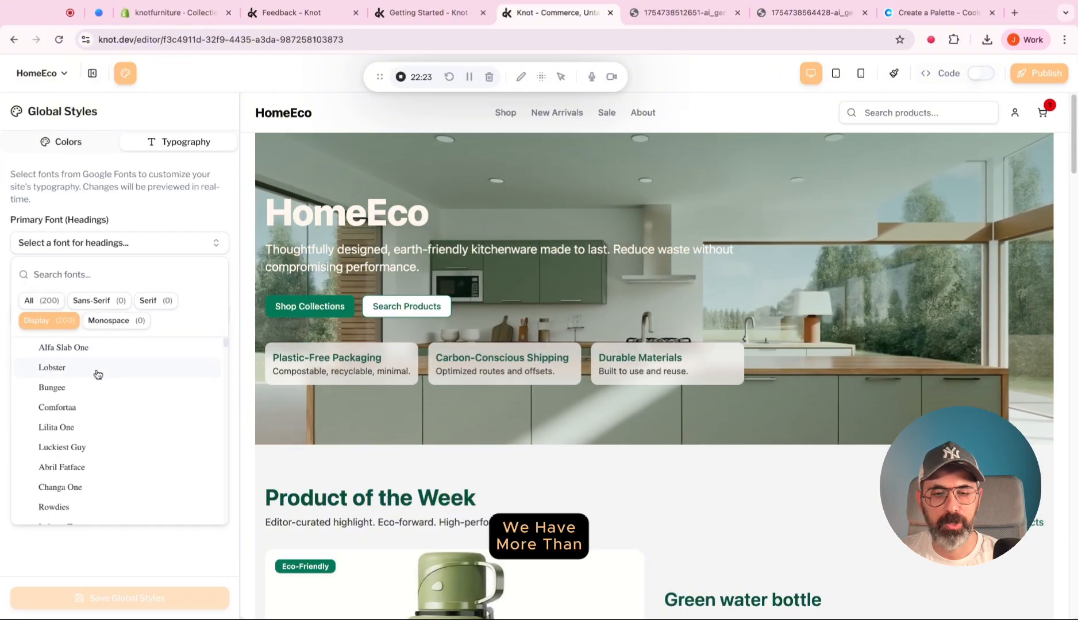
click(96, 369)
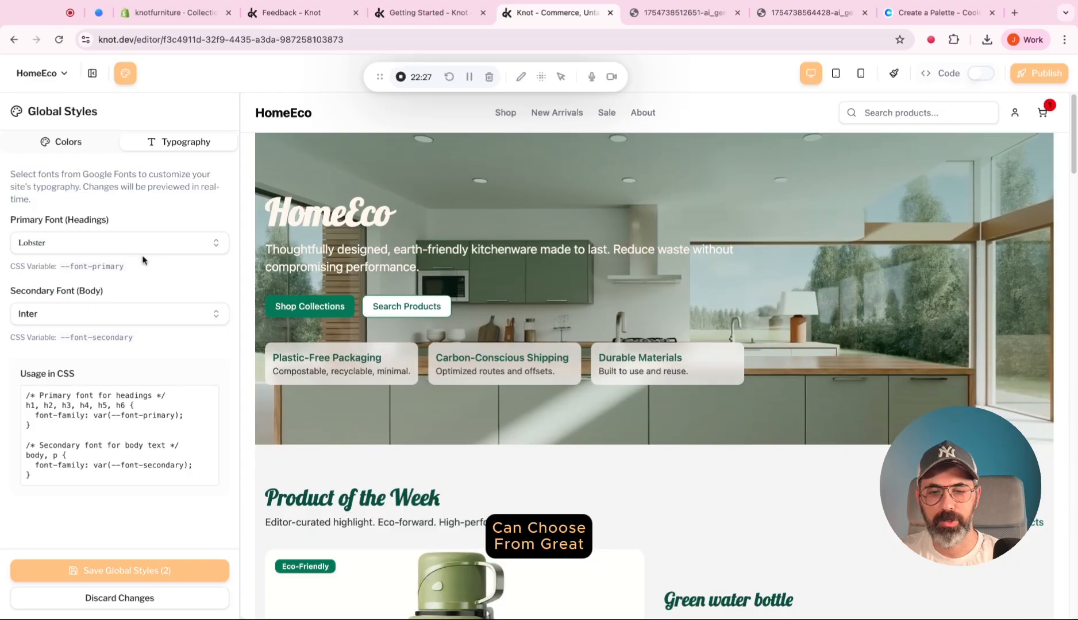
scroll(454, 329, down, 8)
scroll(439, 329, down, 10)
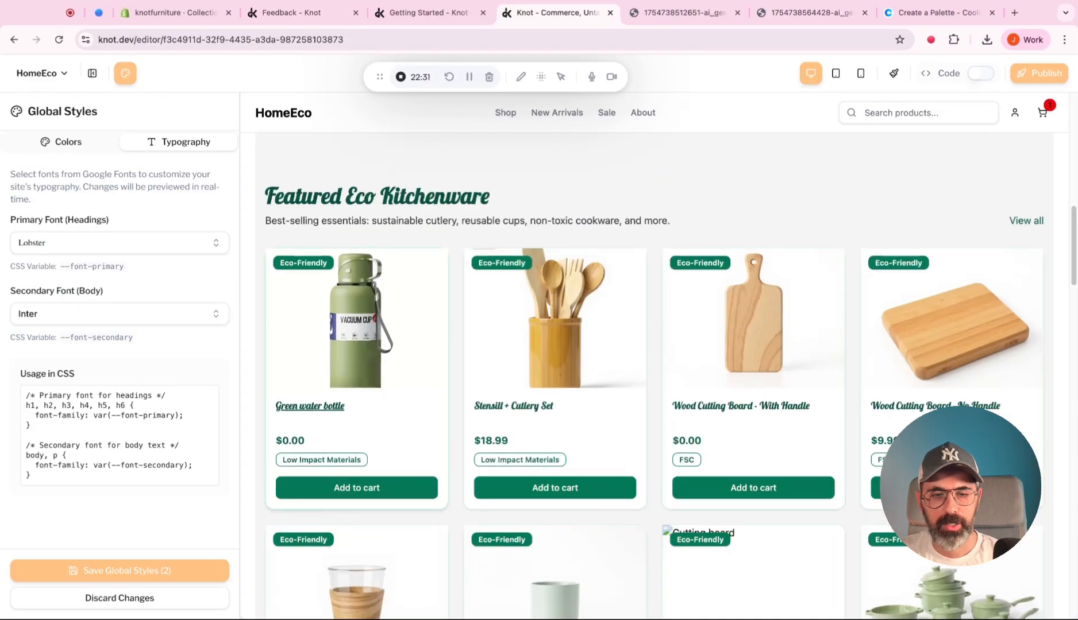
scroll(580, 310, down, 10)
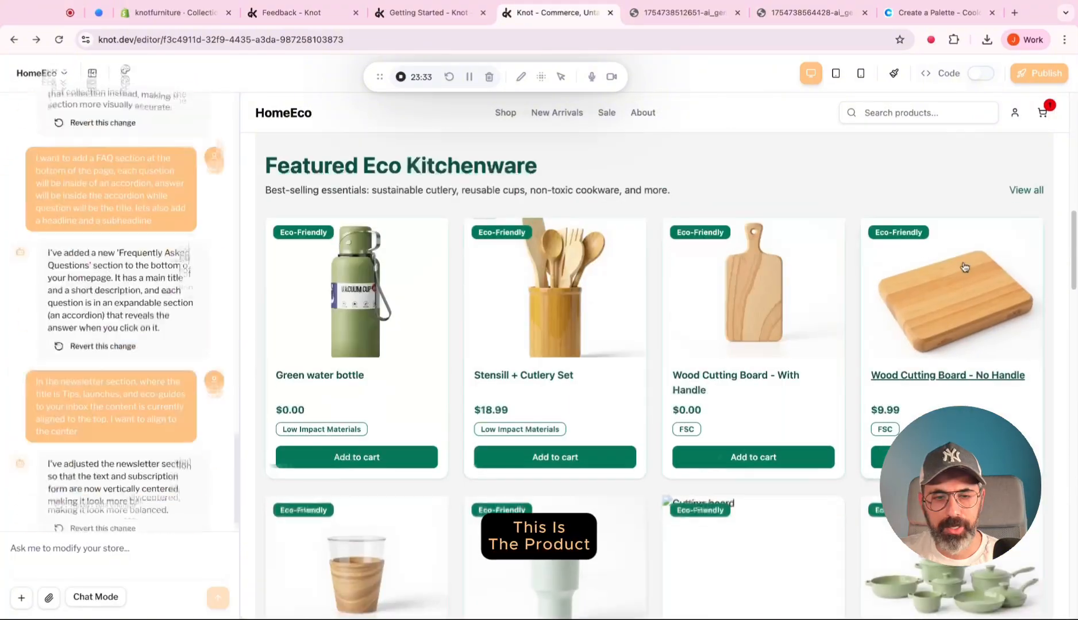
scroll(962, 269, down, 8)
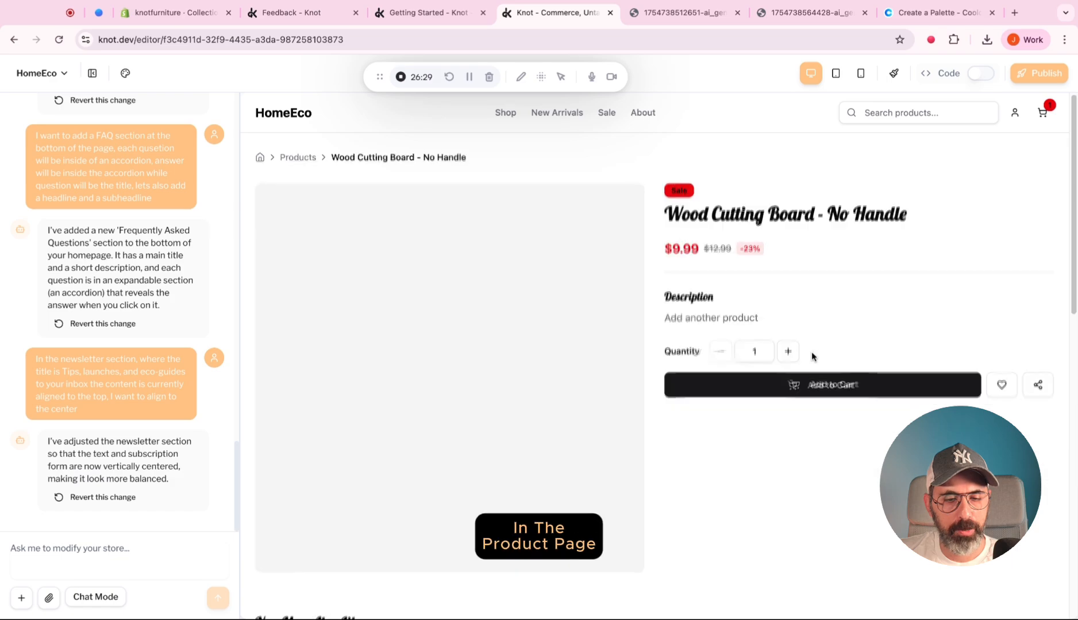
Review the Wood Cutting Board - No Handle product page and ask the AI chat to change its badge and price color to #047857.
scroll(810, 356, down, 1)
scroll(811, 353, up, 2)
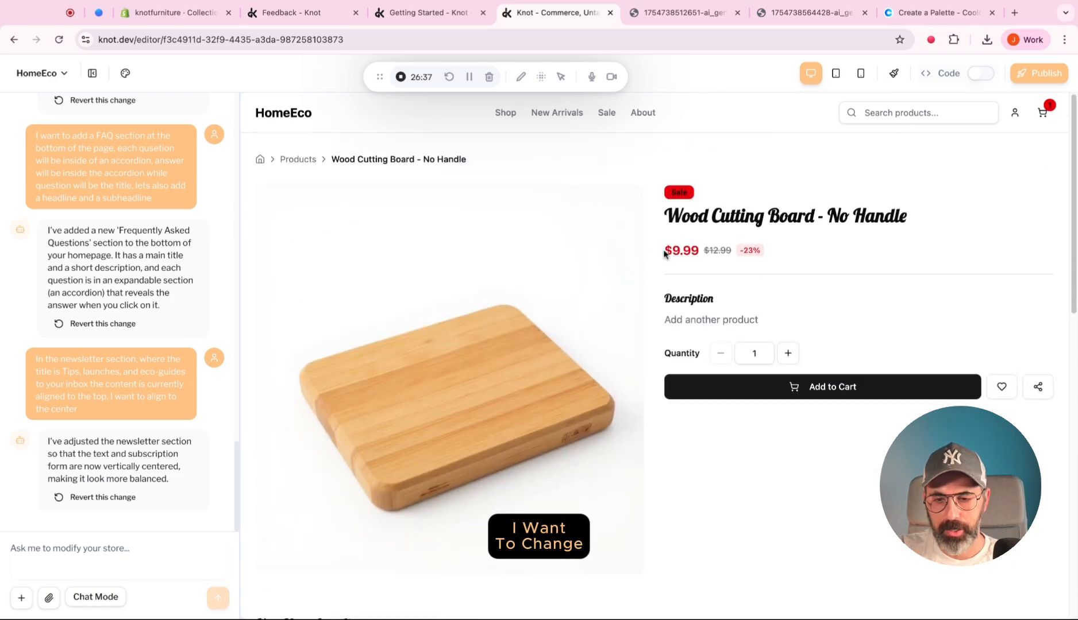
scroll(667, 251, down, 10)
scroll(667, 251, up, 10)
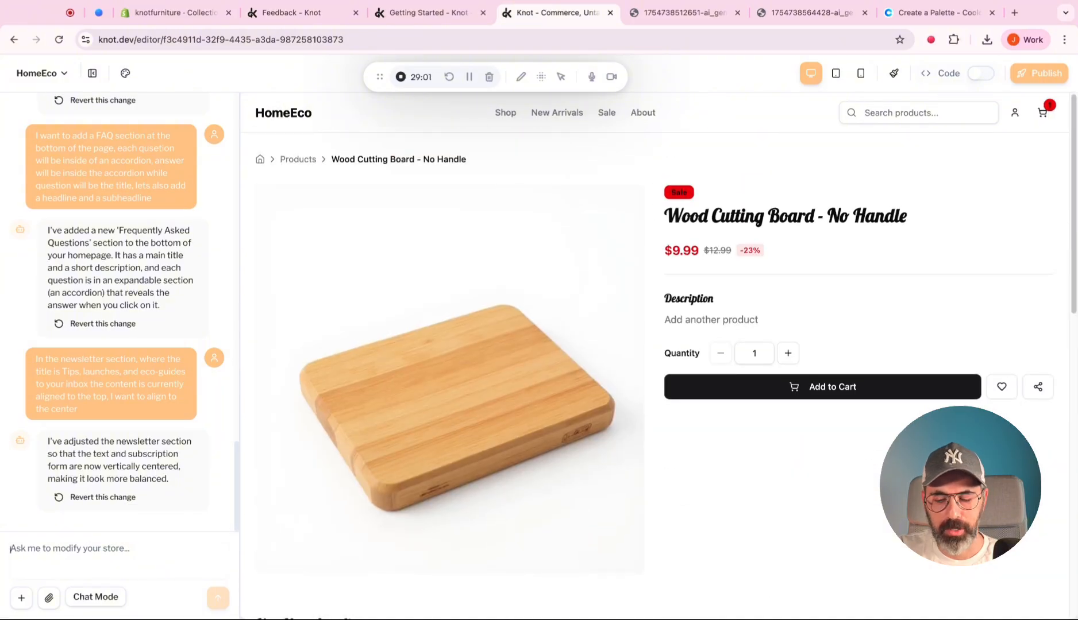
text(Change the badge and the pri)
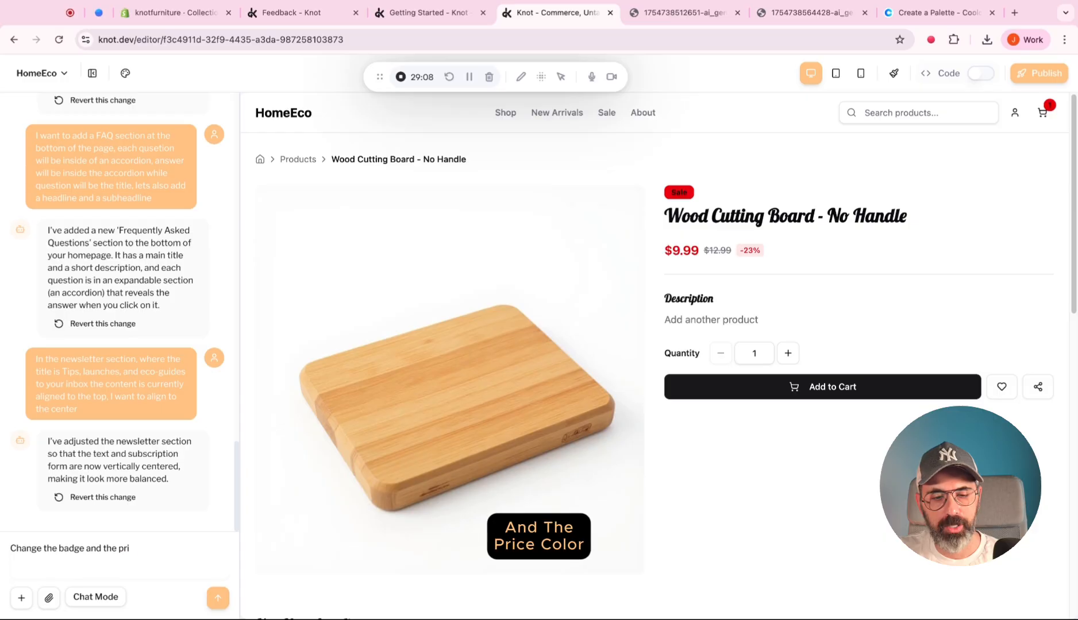
text(ce color to #047857)
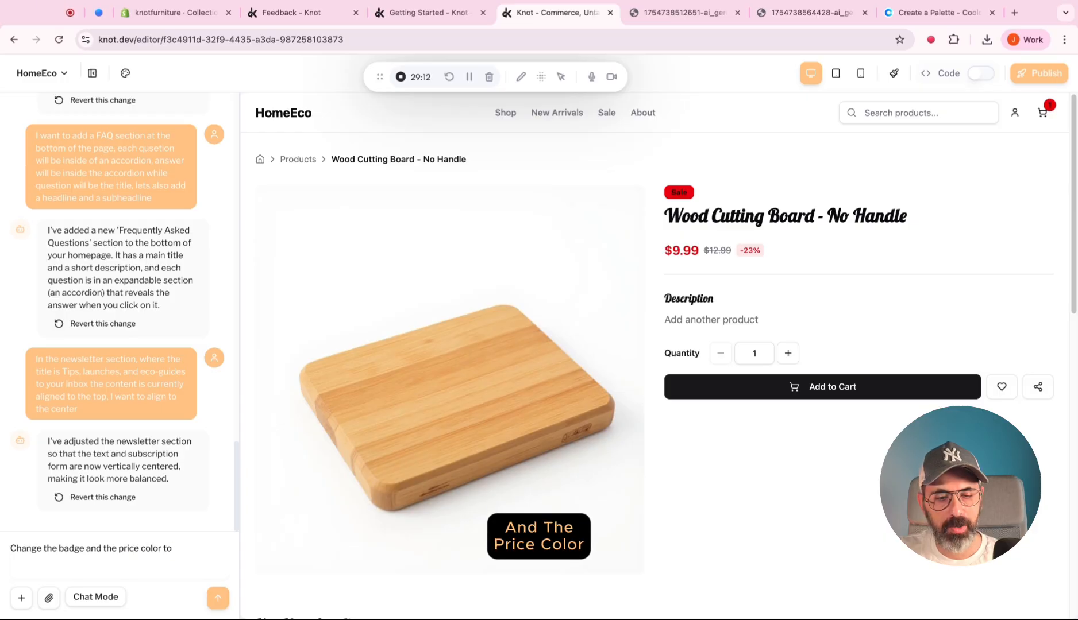
key(Return)
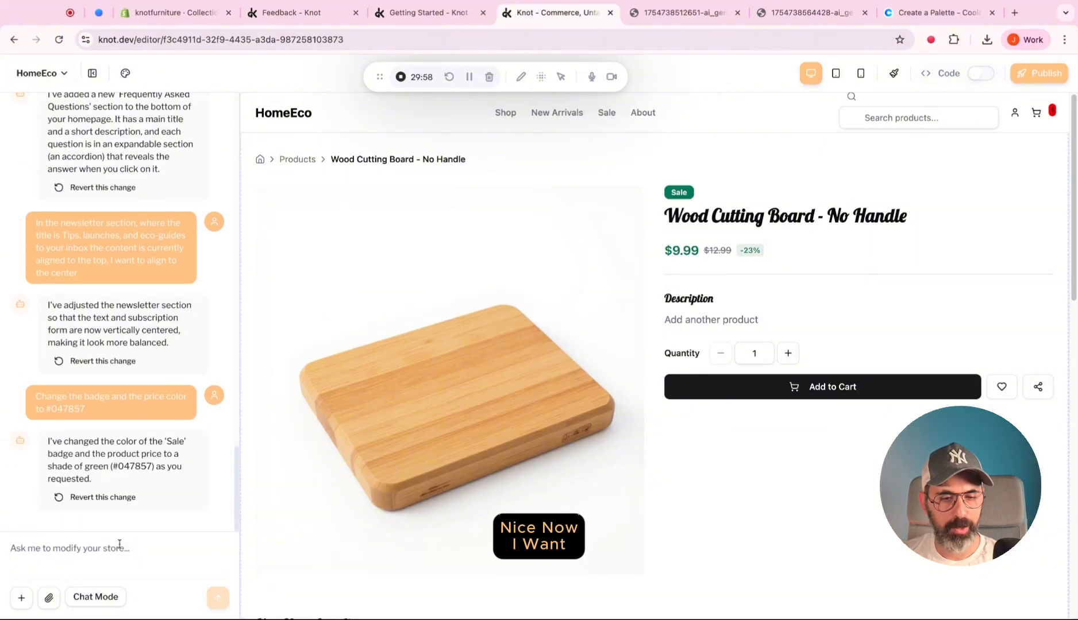
Ask the AI chat to add a section below Add to Cart that shows free shipping on orders above $30.
text(Below the)
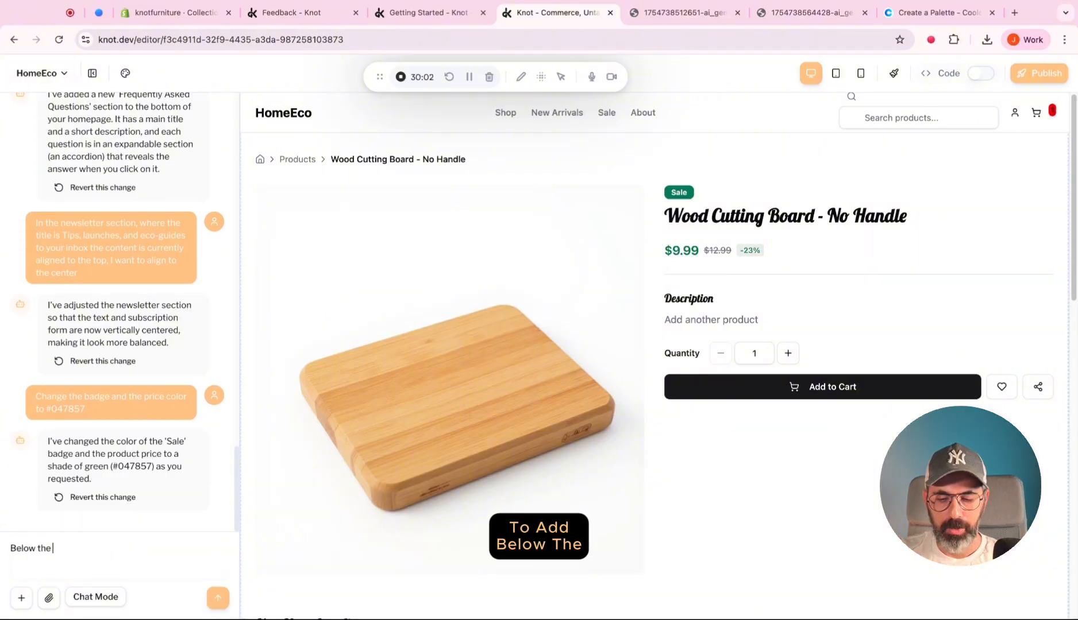
text( Add to cart, a)
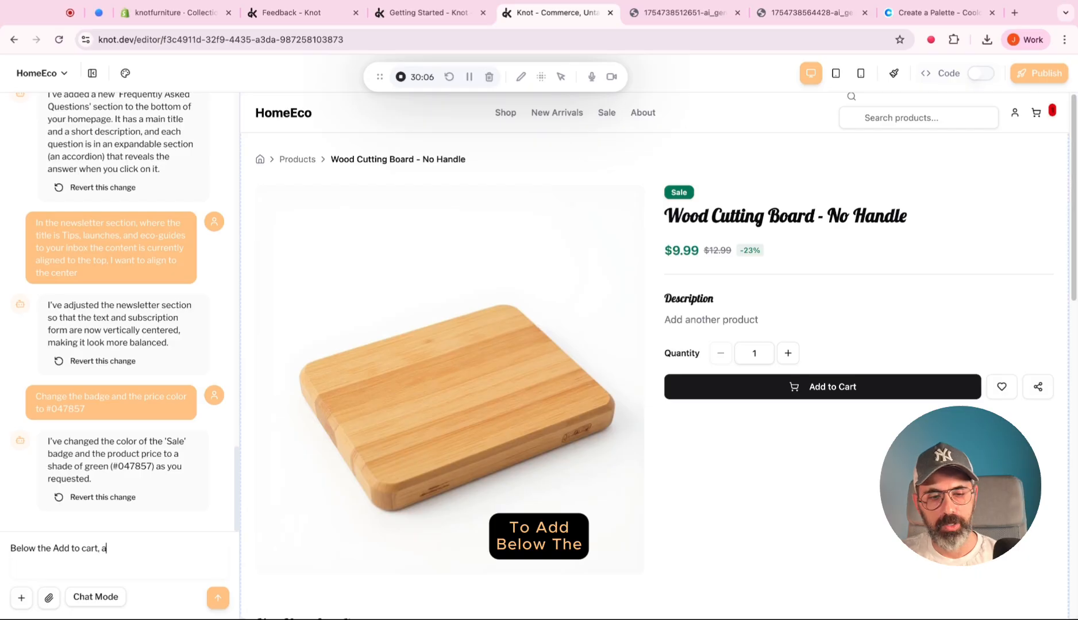
text(dd )
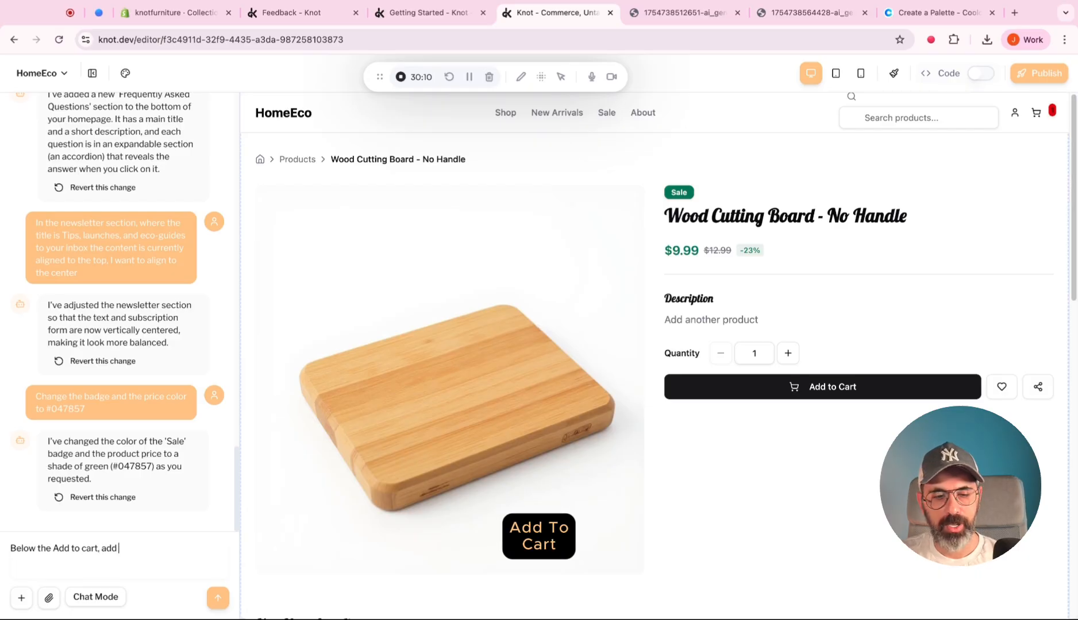
text(a s)
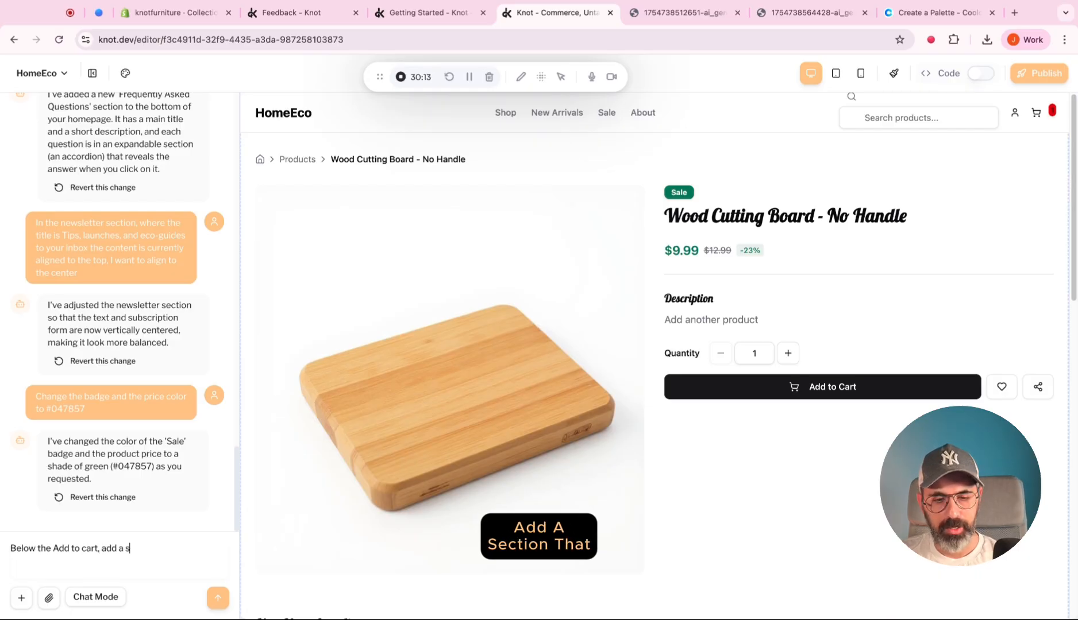
text(ection that shows free shipping on)
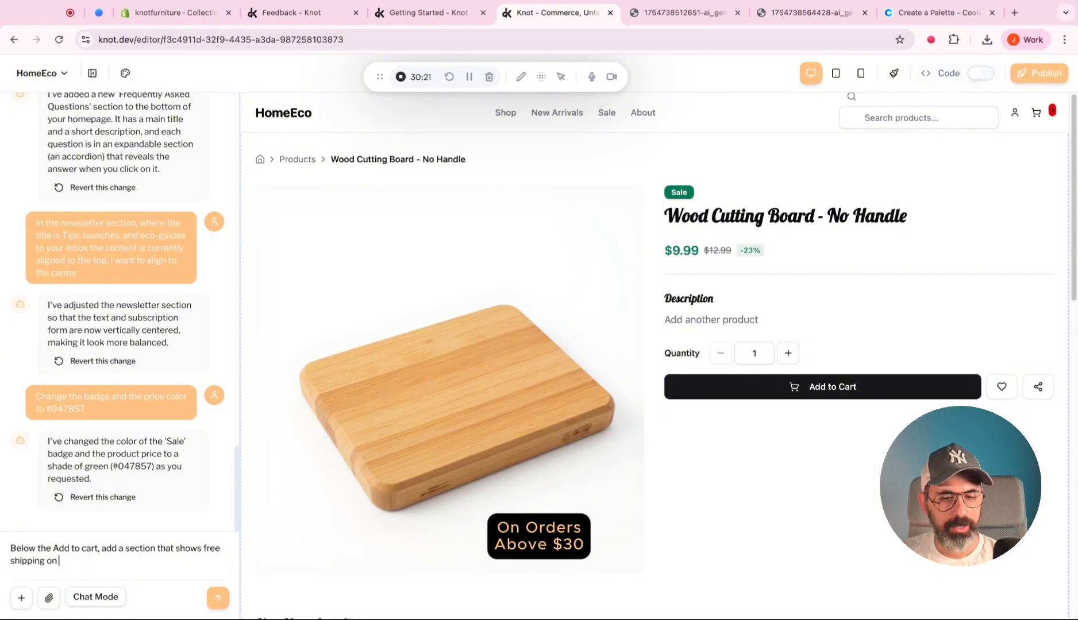
text( orders above 30)
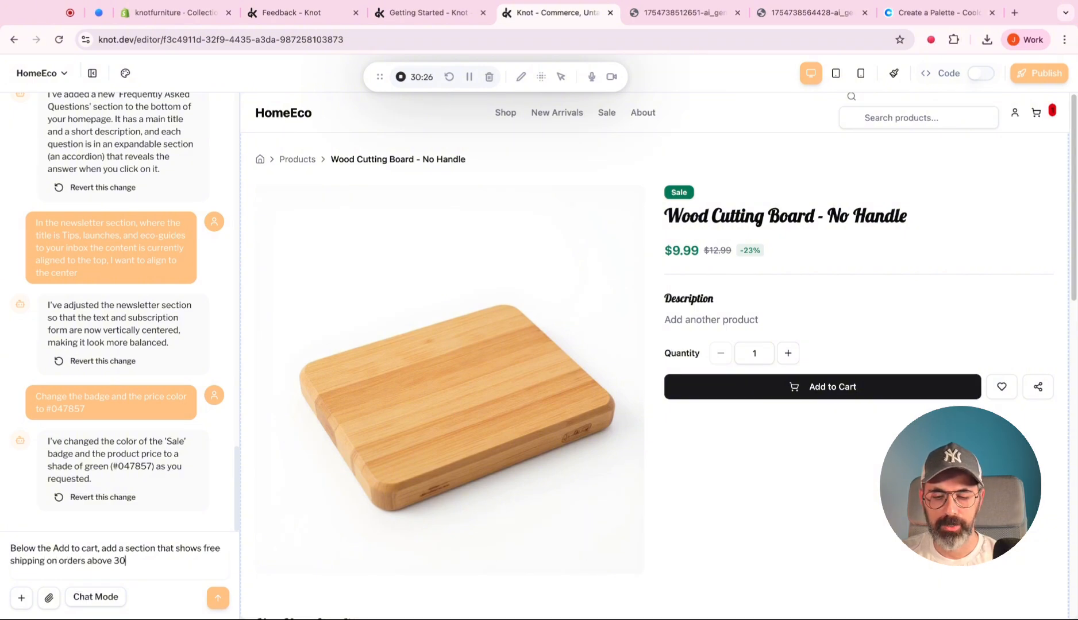
key(Return)
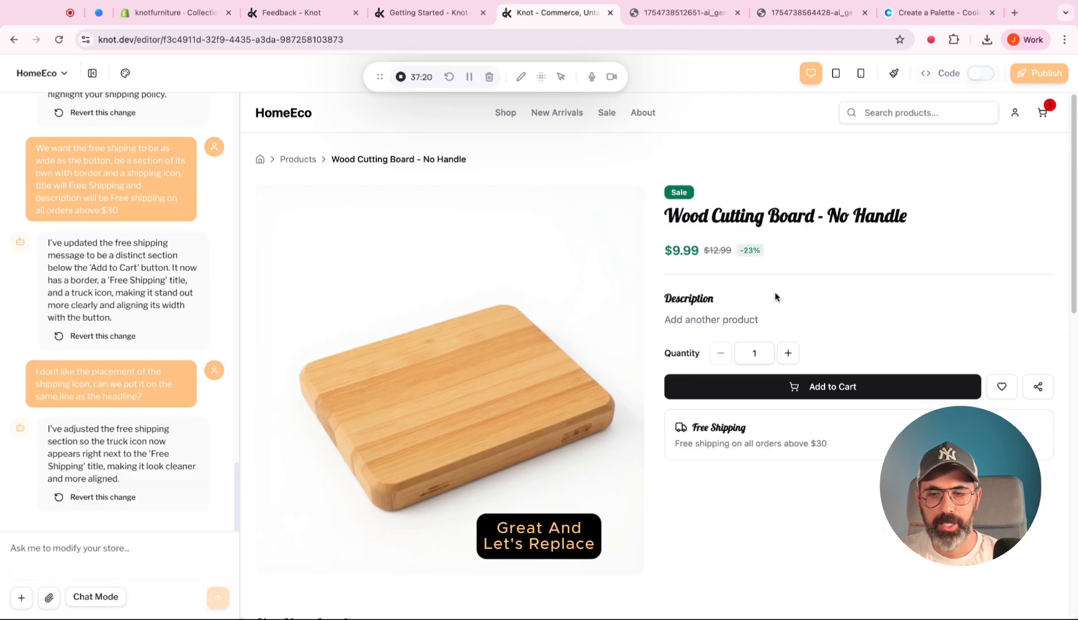
Ask the AI chat to change the Add to Cart button to the green color #047857.
text(replace the add)
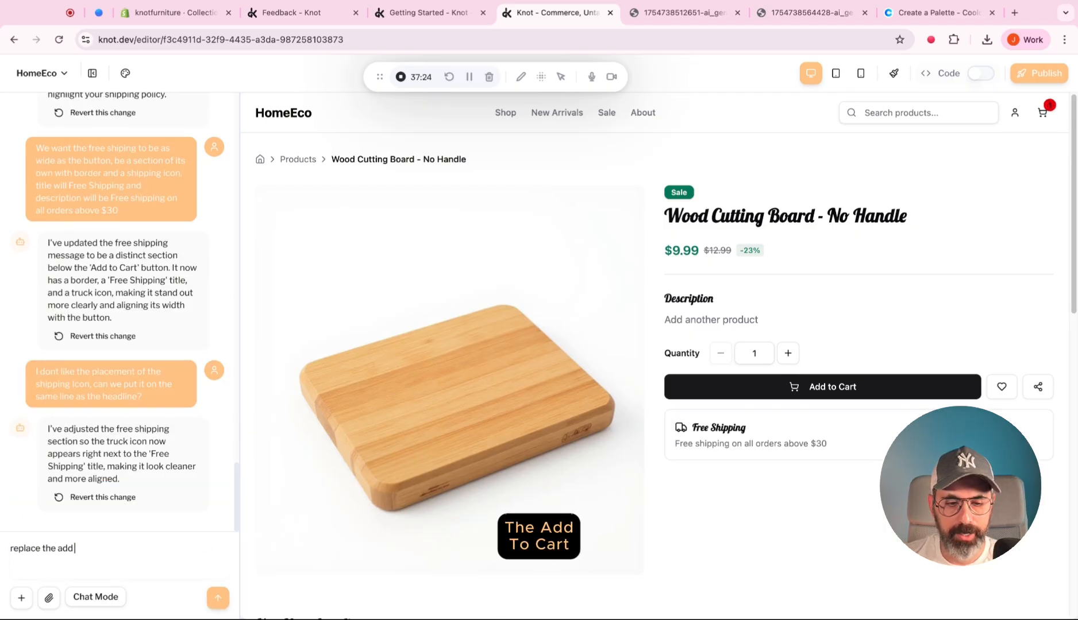
text( to cart button to th)
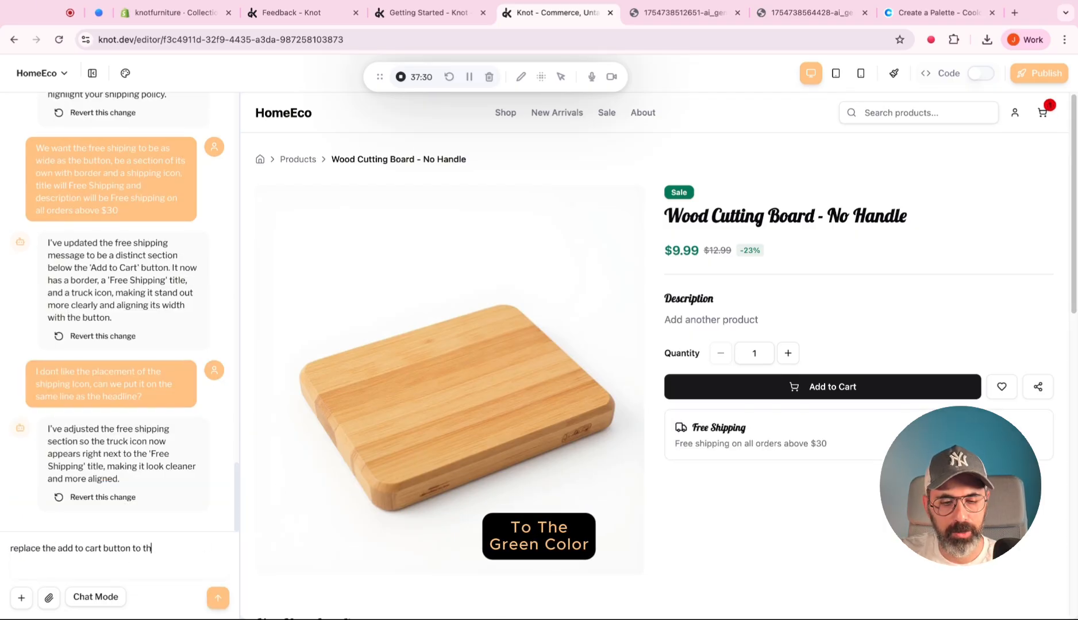
text(e greem color #047857)
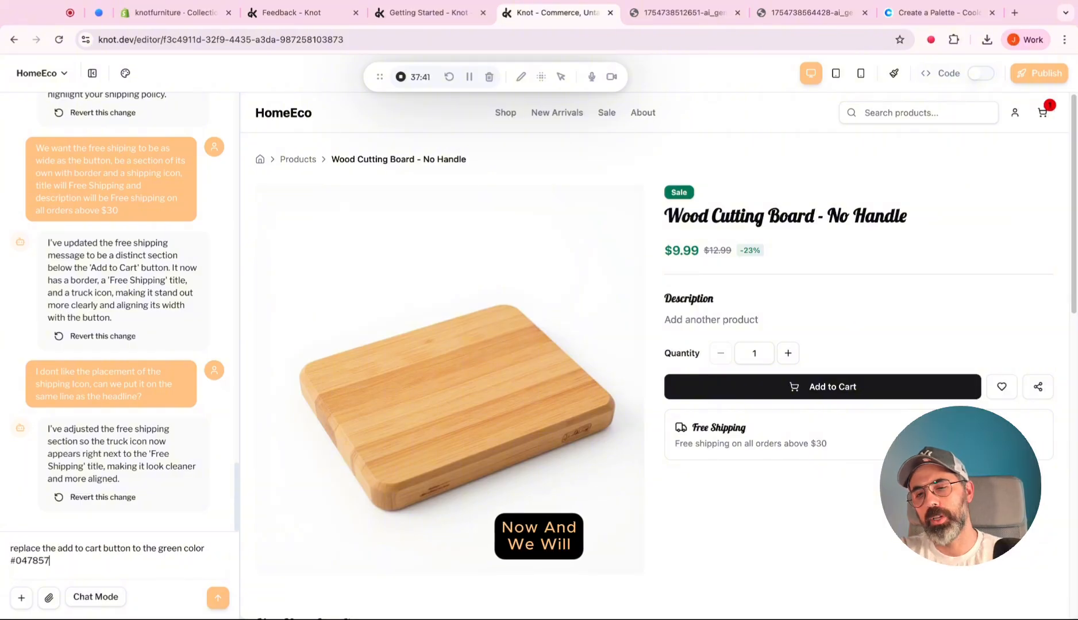
key(Return)
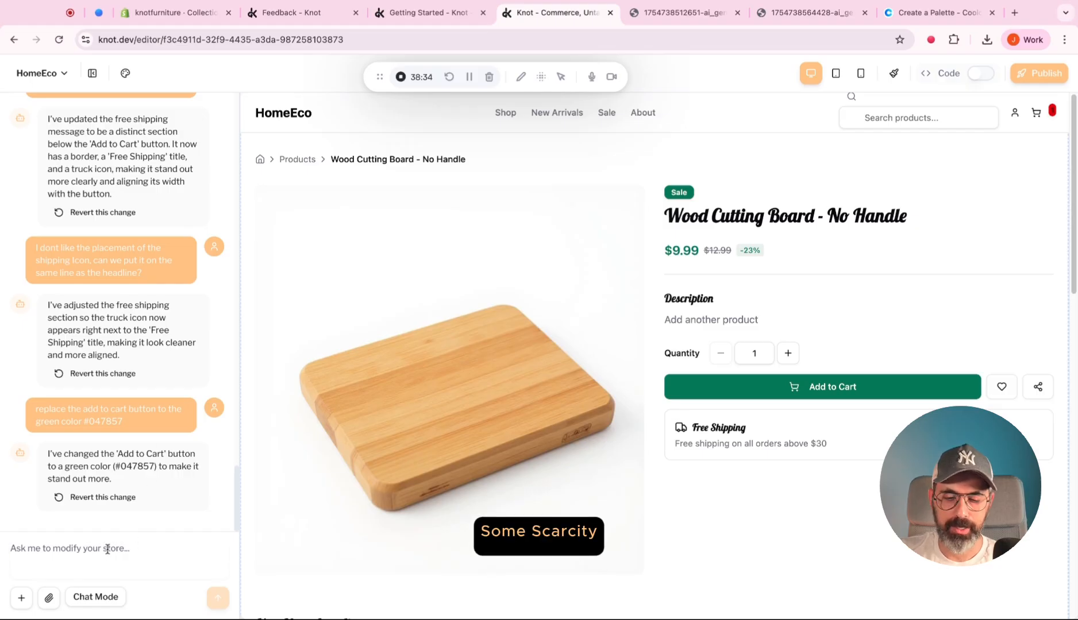
Ask the AI chat to add a countdown above the quantity saying hurry up, sale will be over, with 5 more hours to the sale.
text(I want to ad)
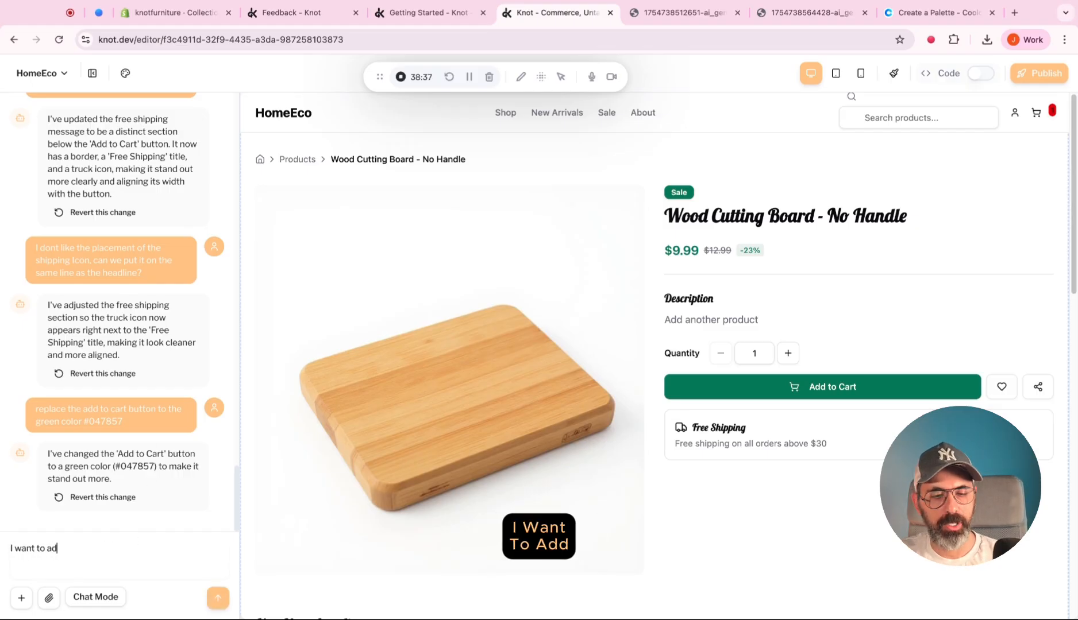
text(d a count)
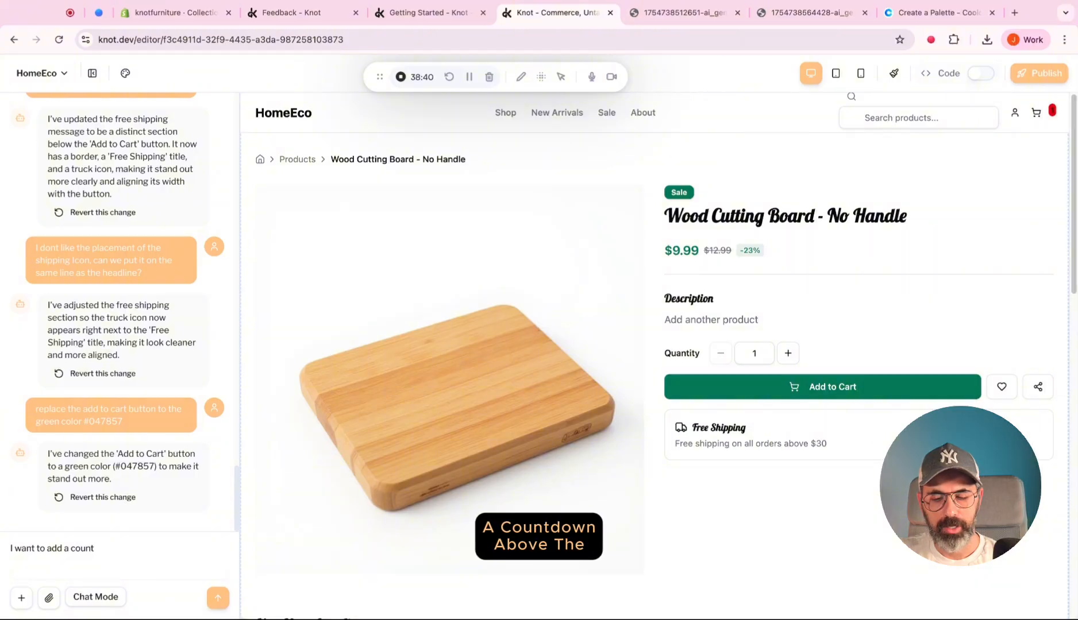
text(down above)
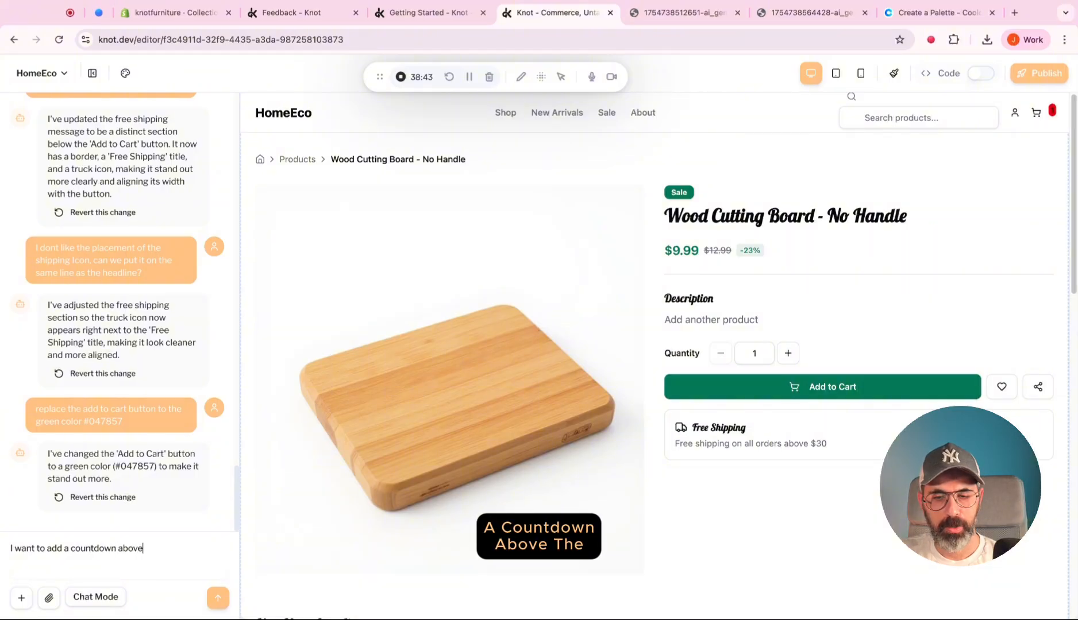
text( the quan)
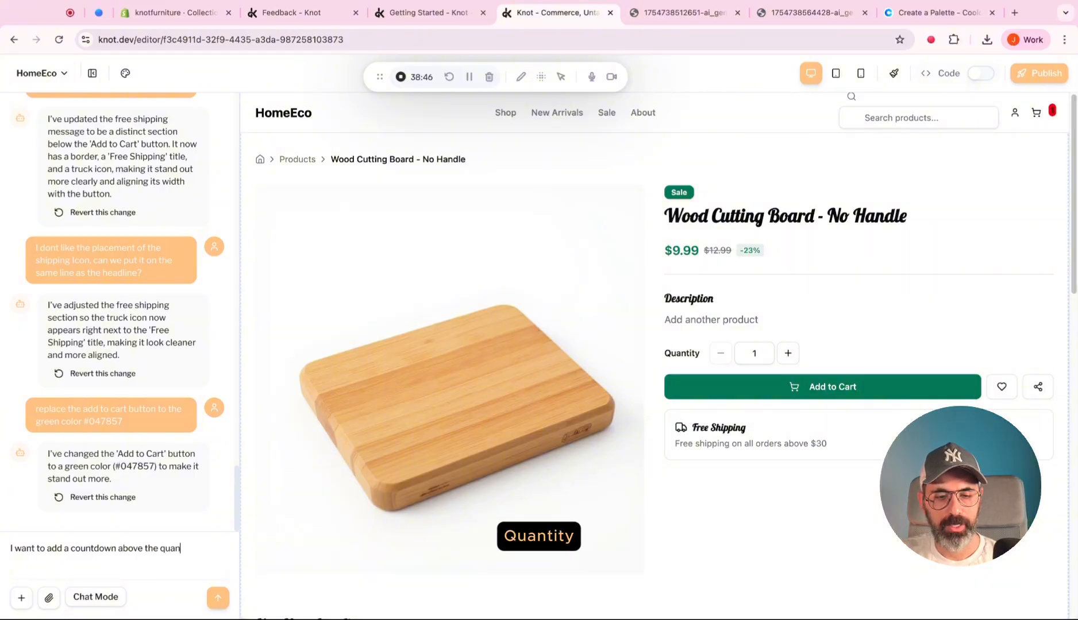
text(tity that says)
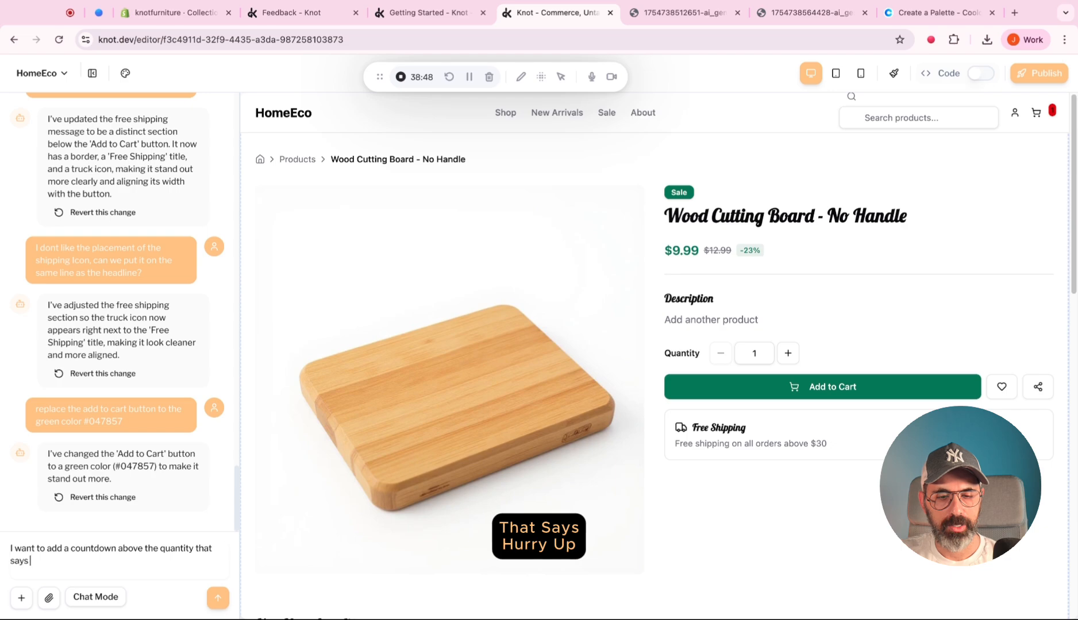
text( hurry up, s)
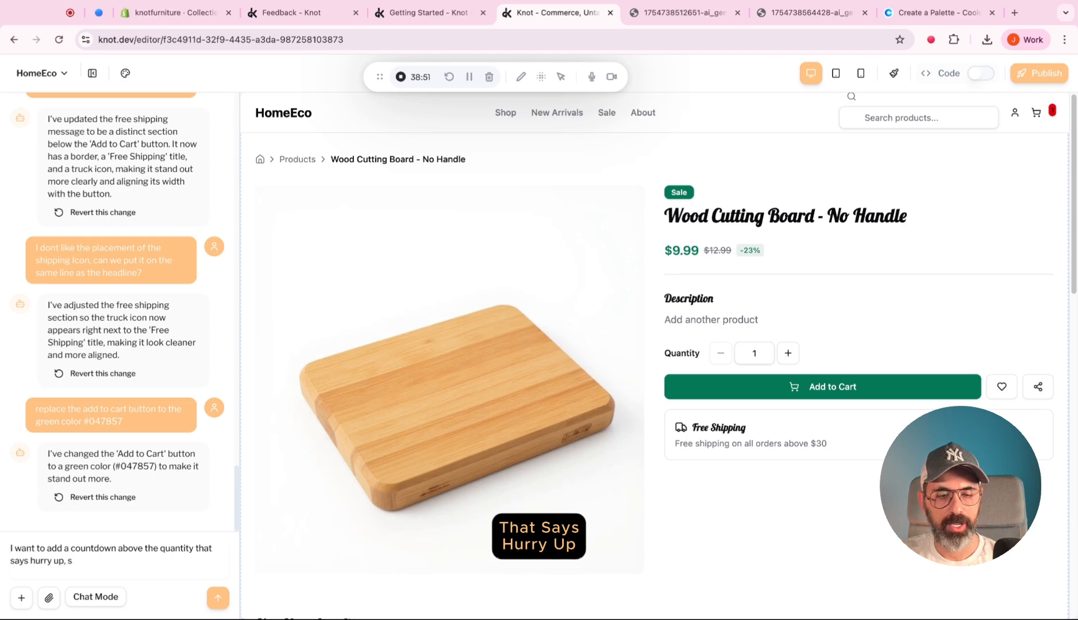
text(ale will be ove)
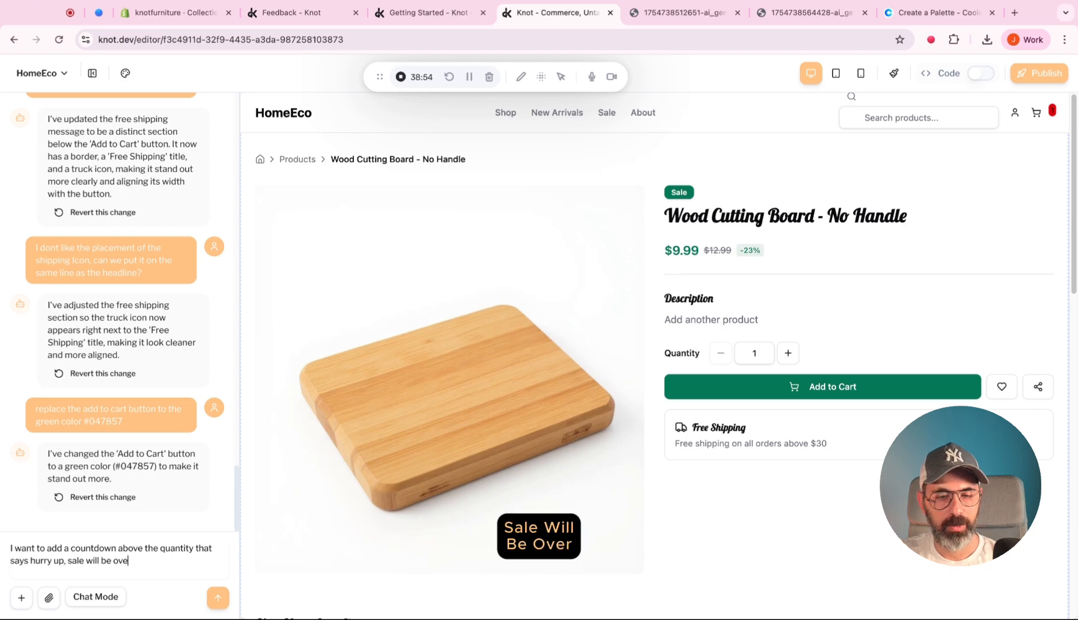
text(r and it will have 5 more hours to th)
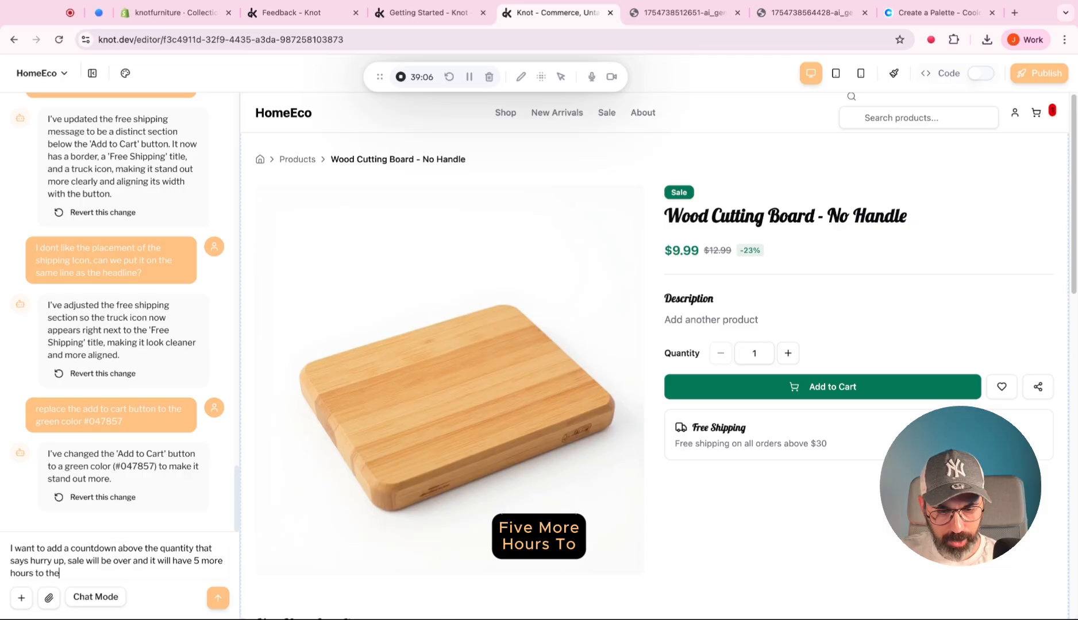
text(e)
key(Return)
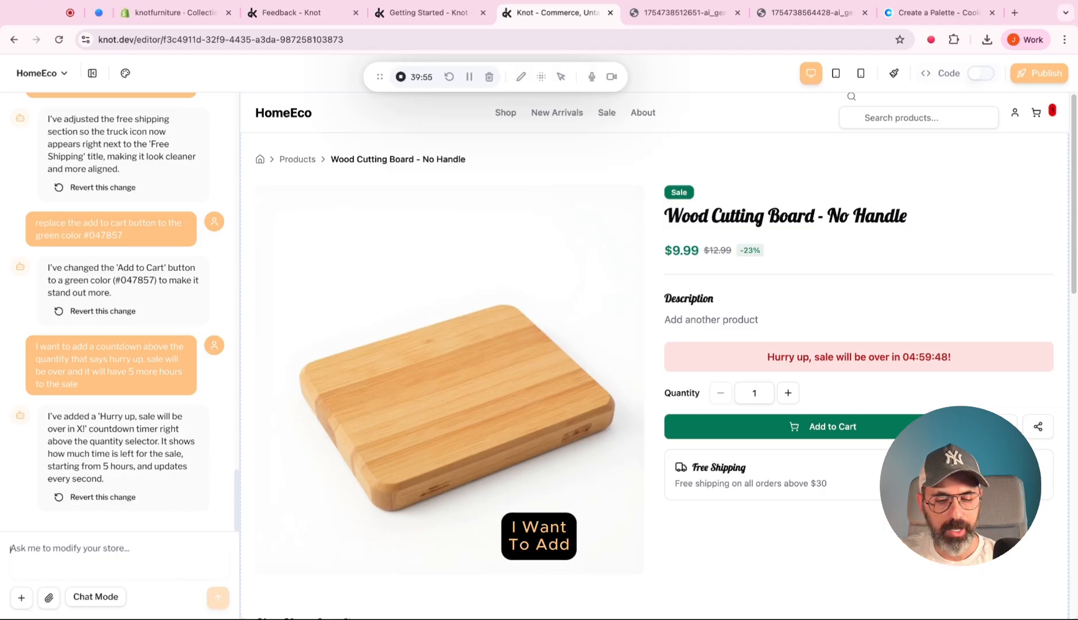
Ask the AI chat for a section above You May Also Like, image right and text left, explaining HomeEco as an environment-friendly, recycled kitchenware company.
text(I want to add a new section)
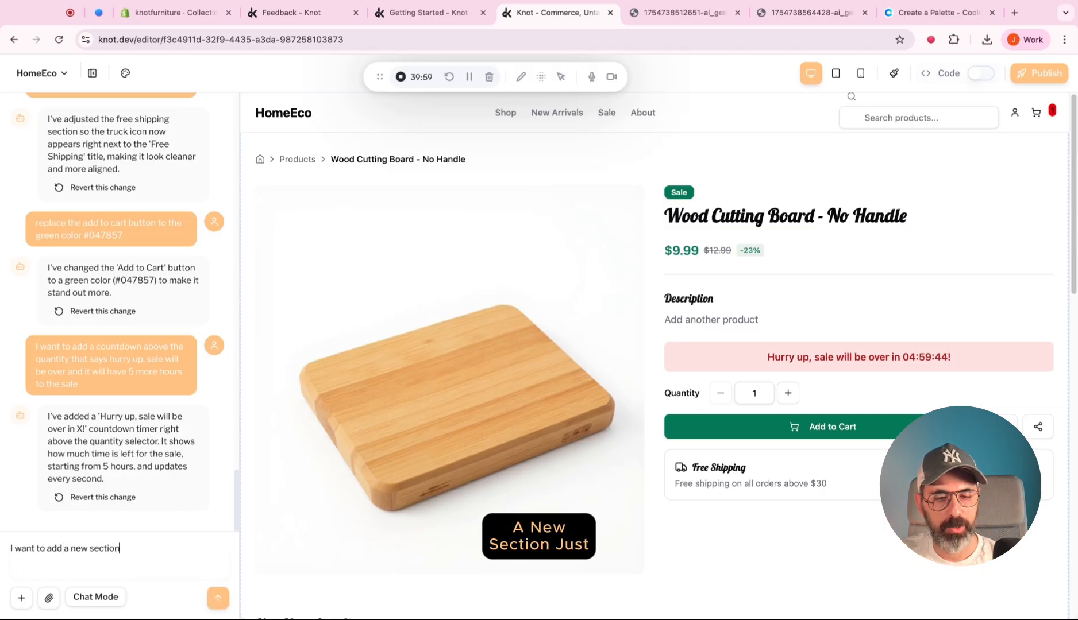
text( just above)
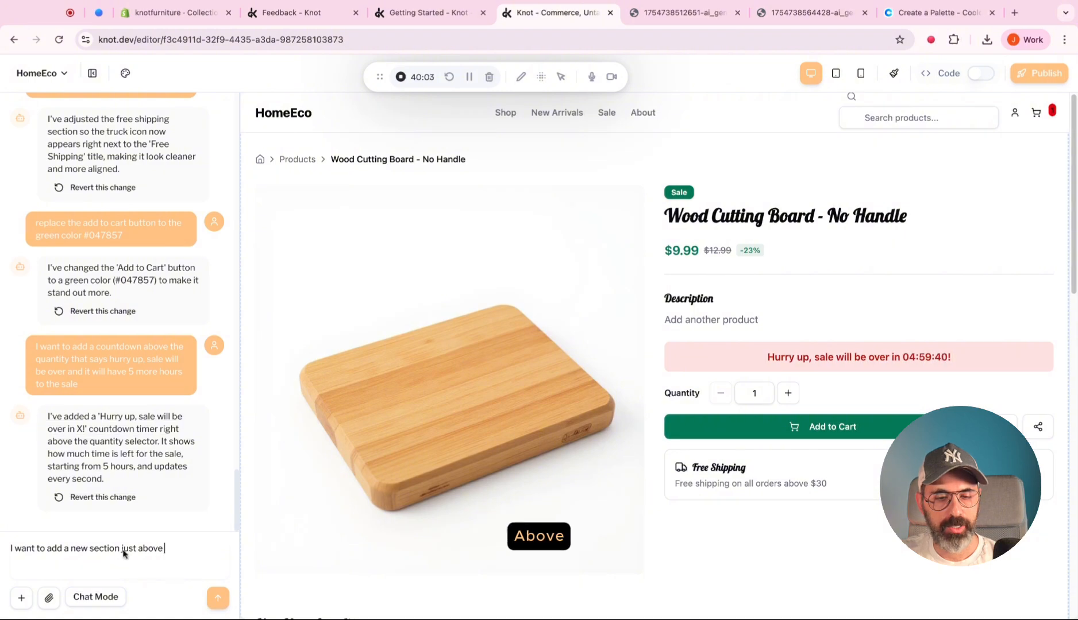
scroll(373, 486, down, 4)
text(You may als)
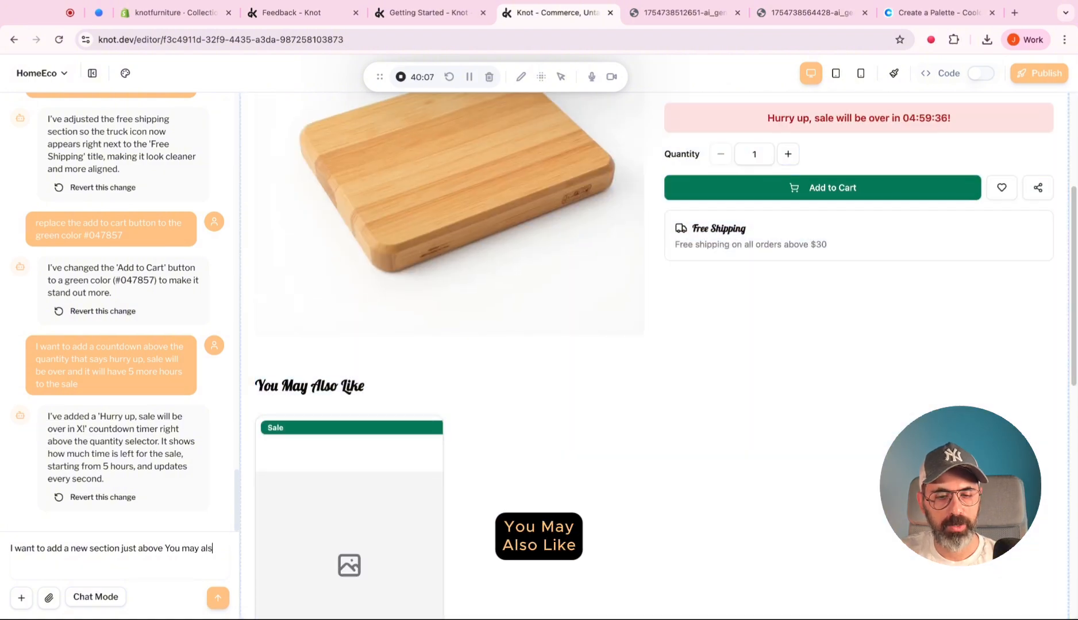
text(o like, this section will have)
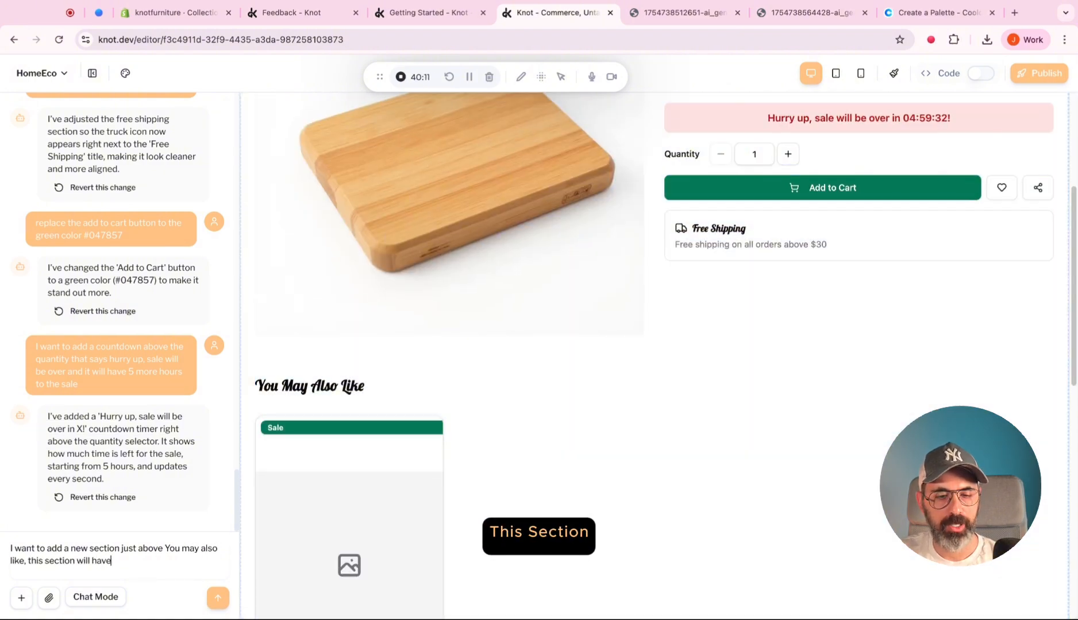
text( an image to the)
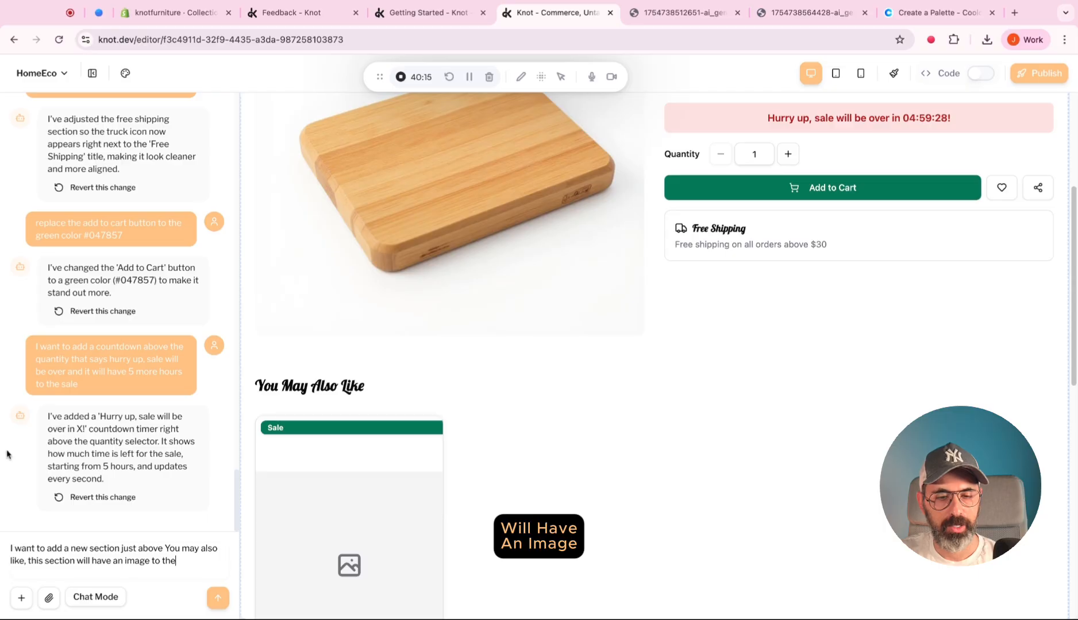
text( right)
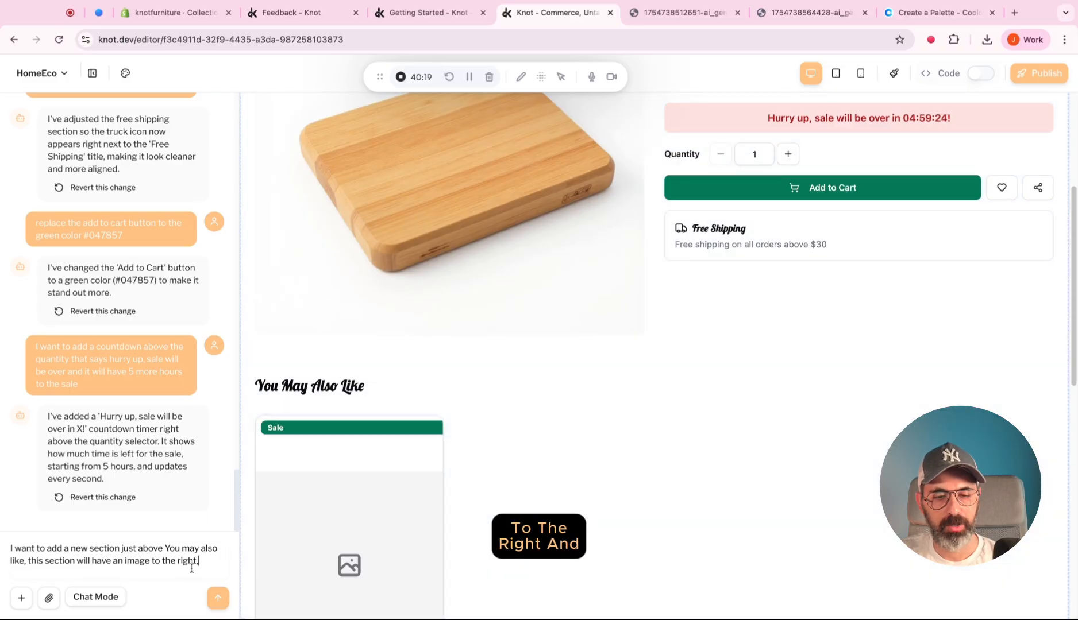
text( and text to the left,)
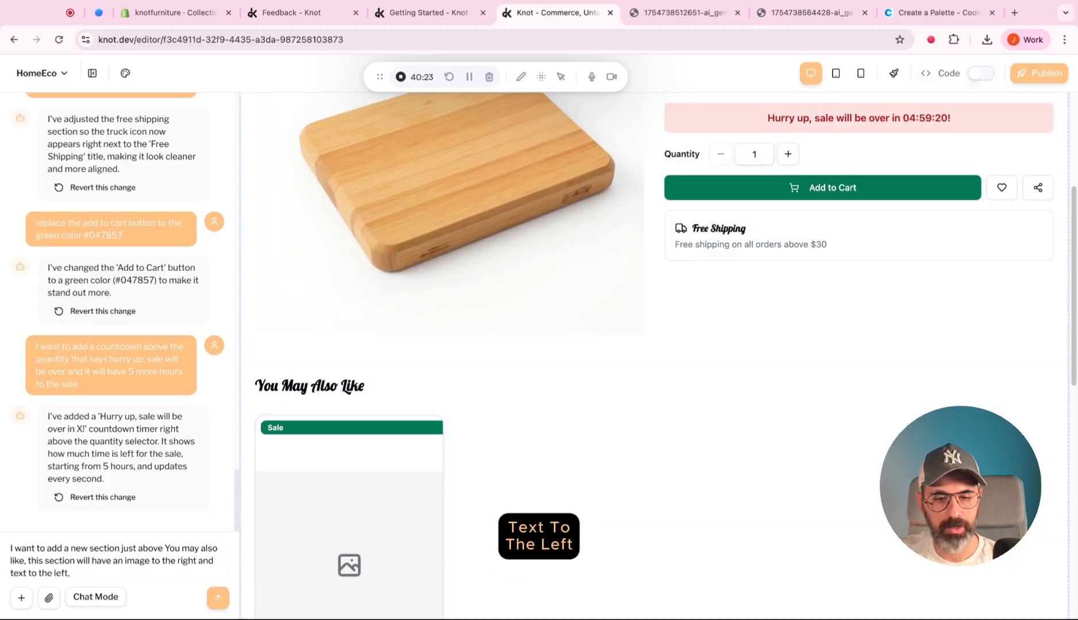
text( this section will)
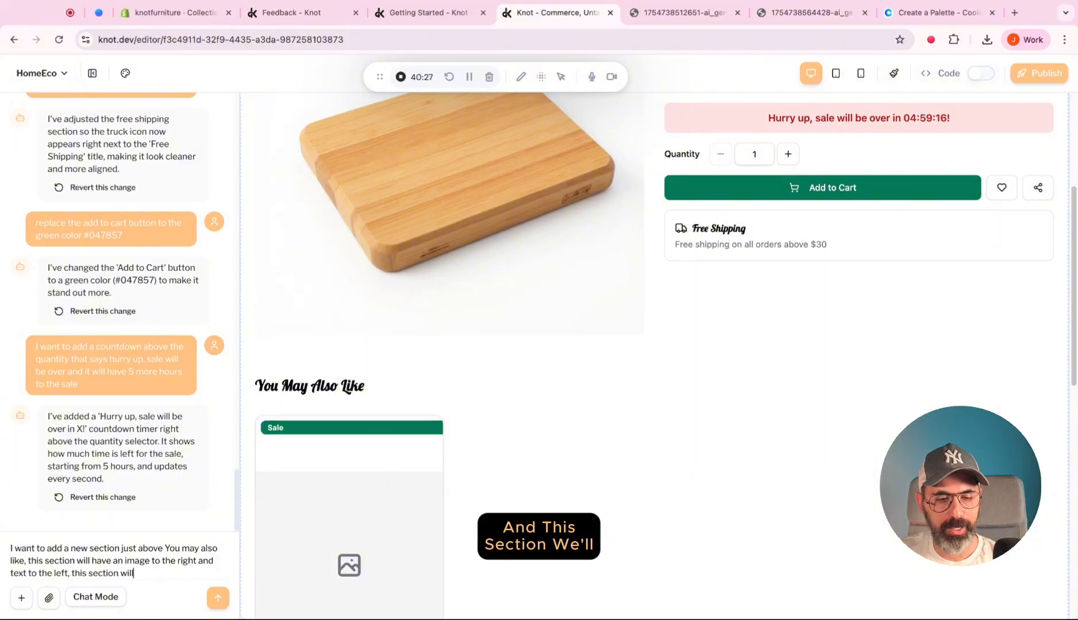
text( explain about HomeEc)
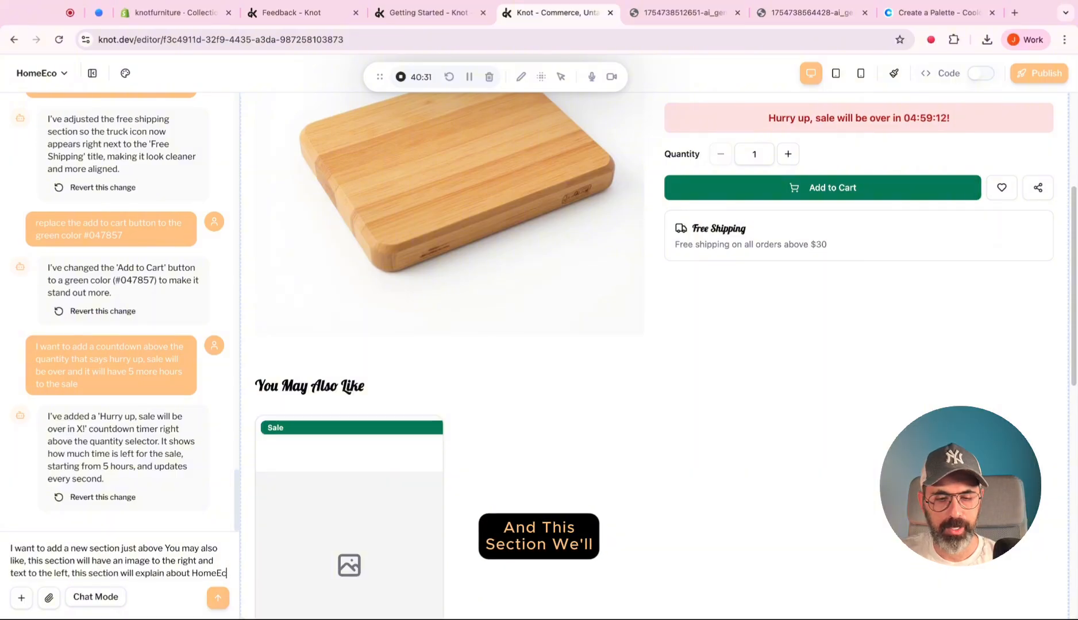
text(o which is a)
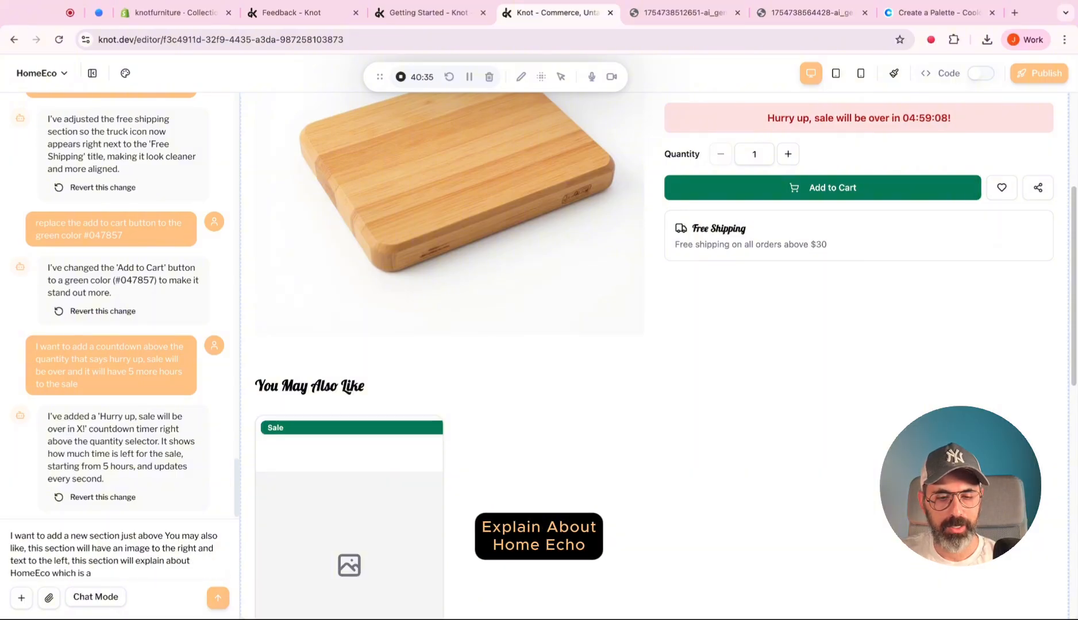
text(n envouru)
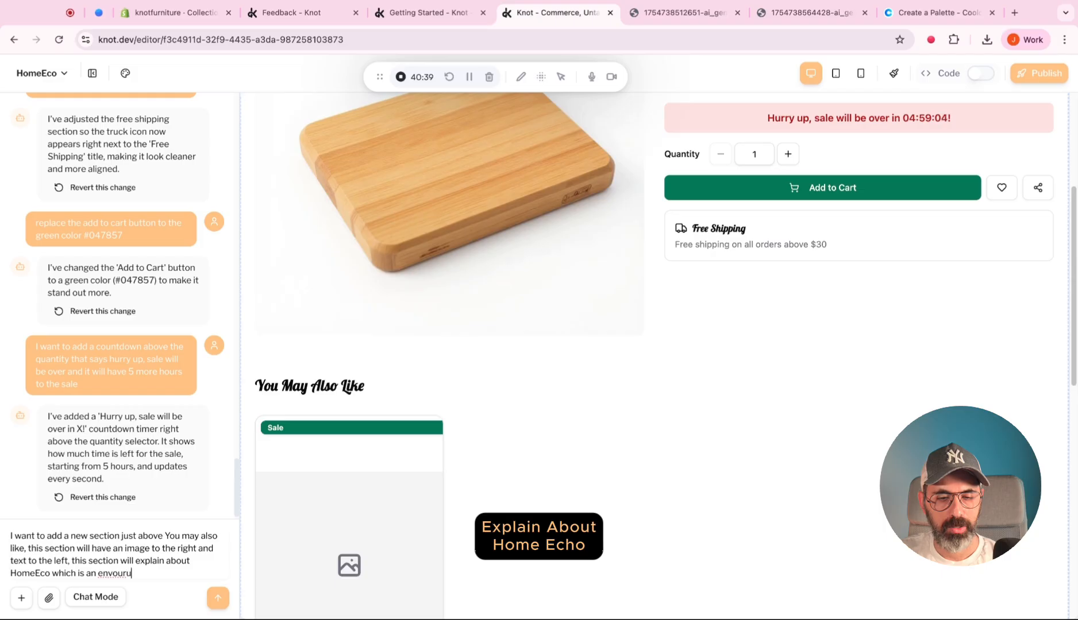
text(men)
text(rment frien)
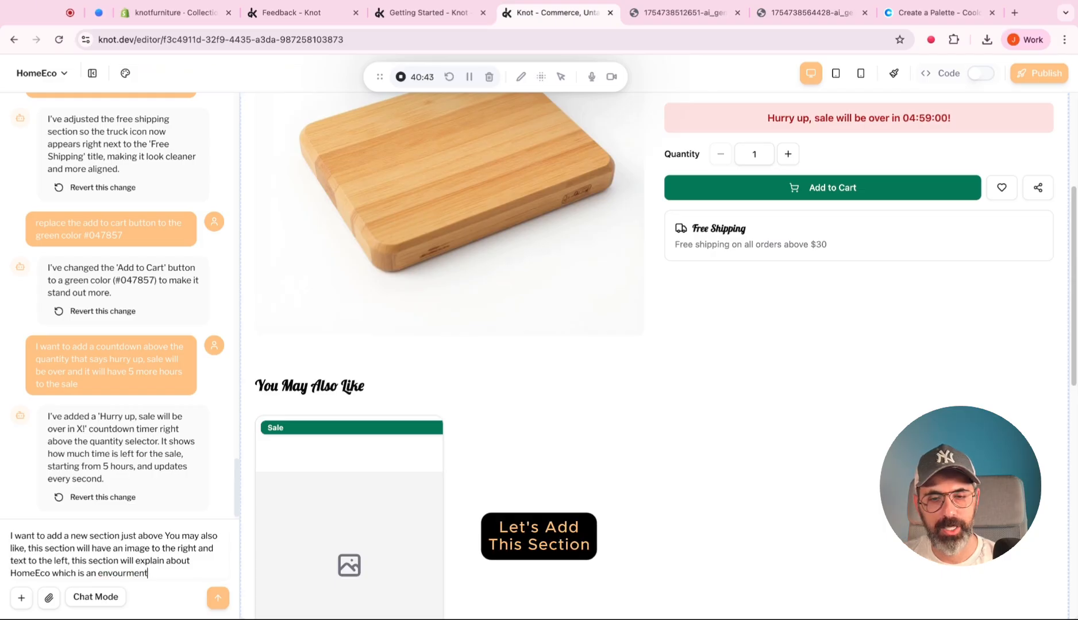
text(dly, recy)
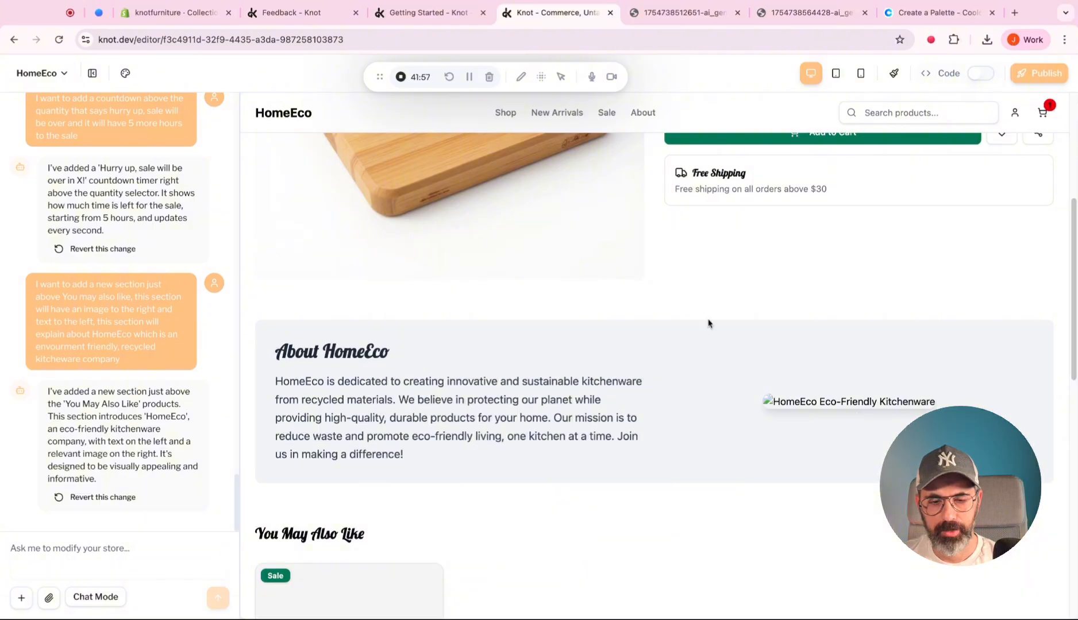
Replace the About HomeEco section's image with the green kitchen picture from the media library and save the change.
click(894, 73)
click(830, 381)
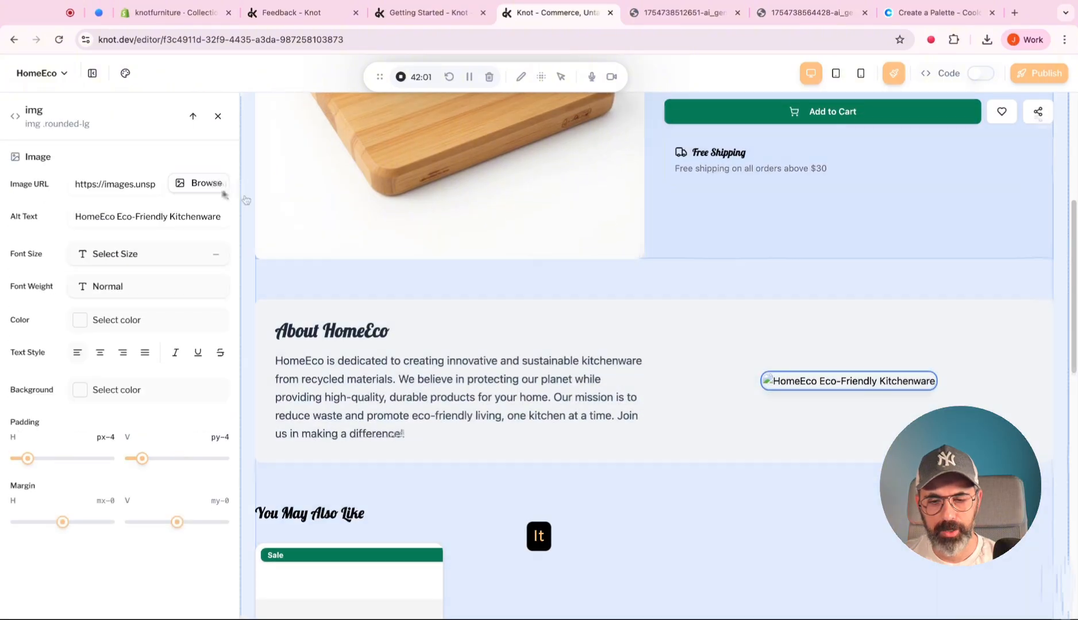
click(201, 183)
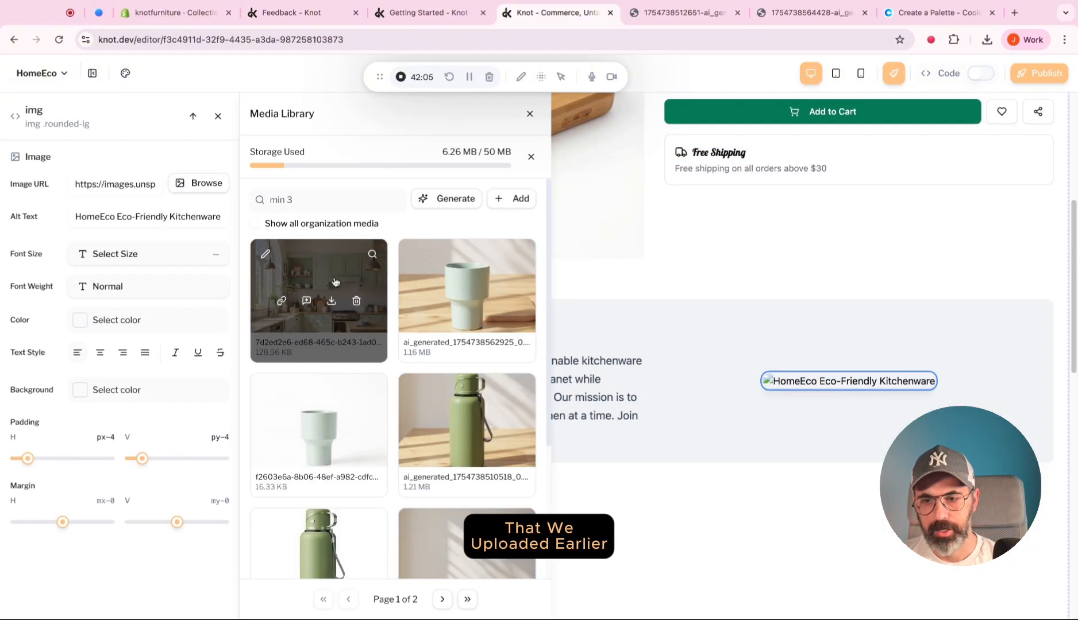
click(320, 278)
click(679, 109)
click(306, 301)
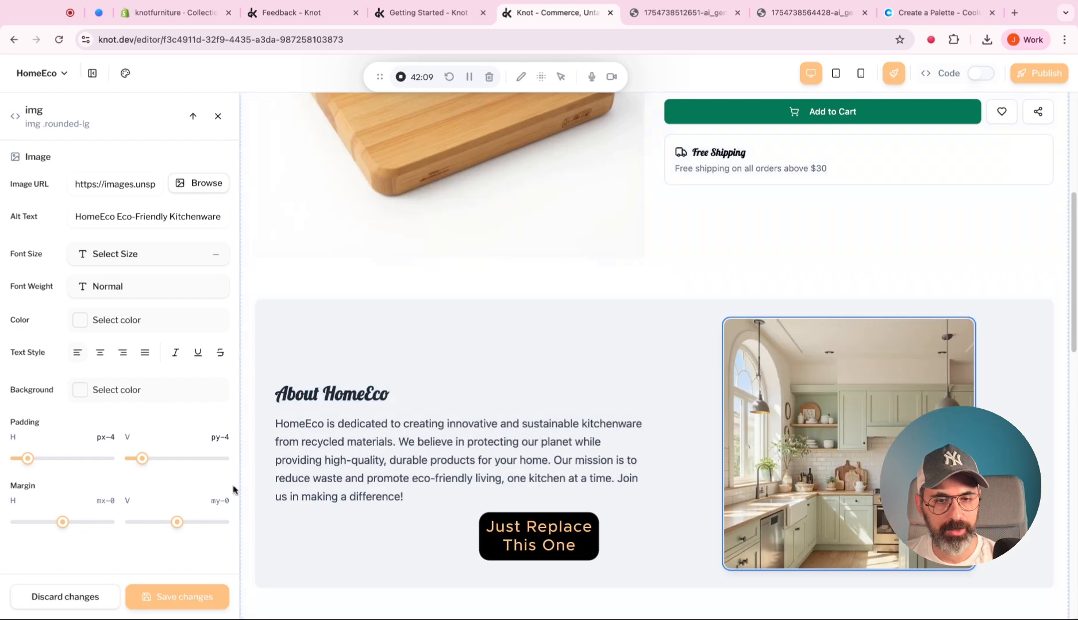
click(163, 596)
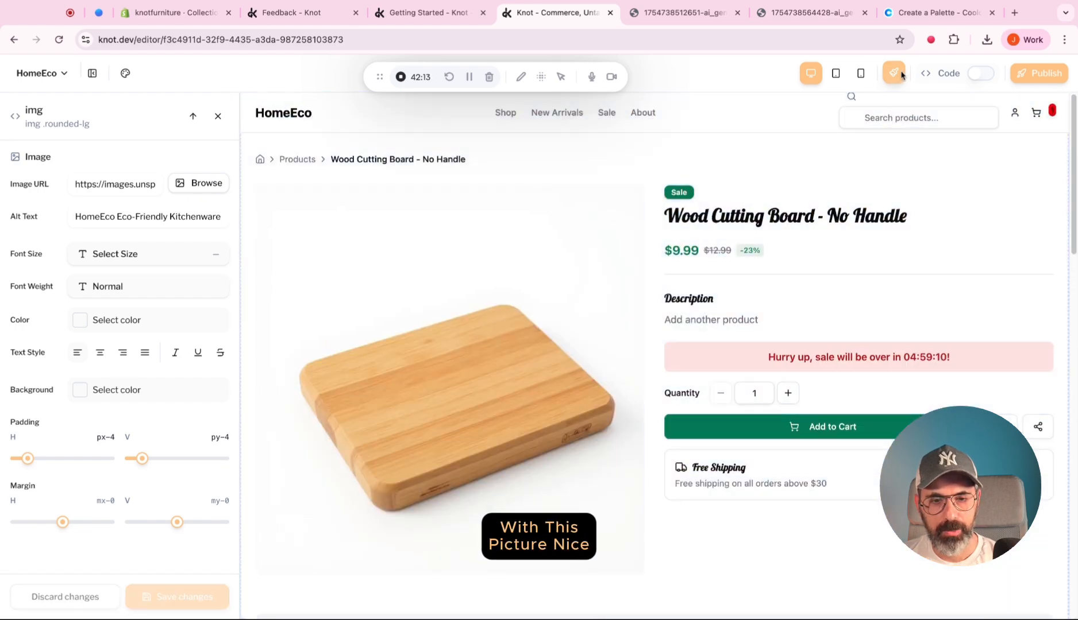
Review the updated product page and check its countdown, shipping box and About HomeEco section in mobile view.
scroll(631, 241, down, 3)
scroll(305, 293, down, 3)
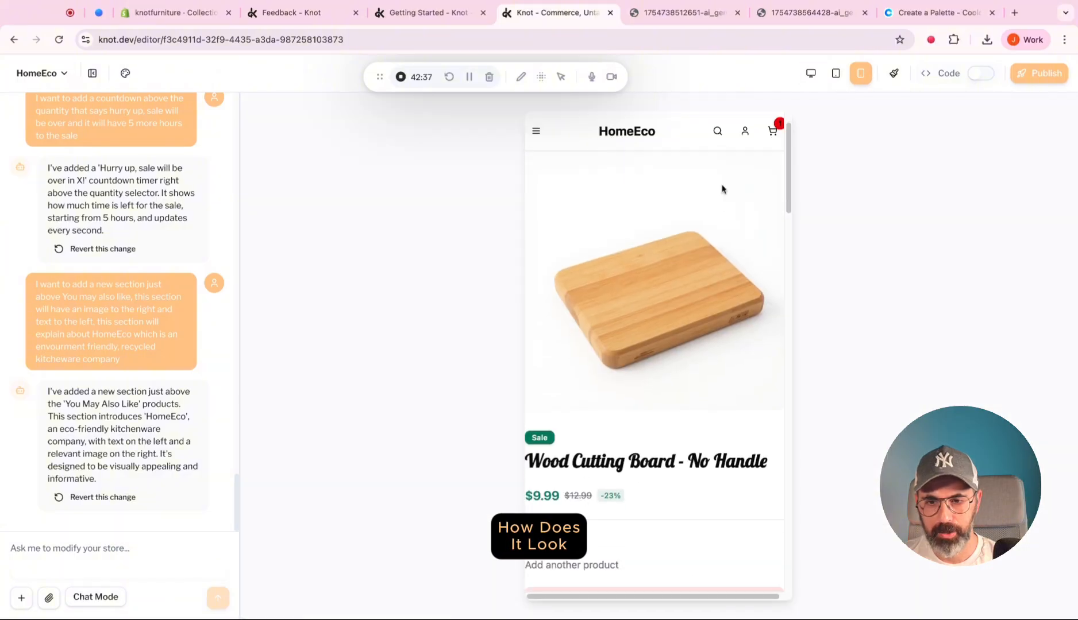
scroll(722, 189, down, 15)
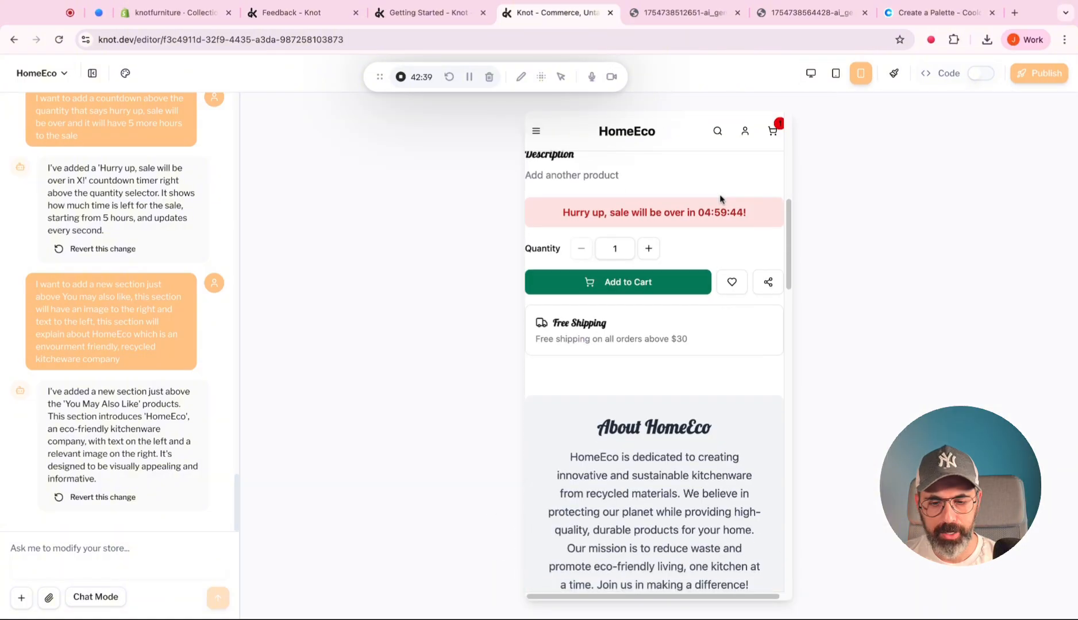
scroll(654, 344, up, 20)
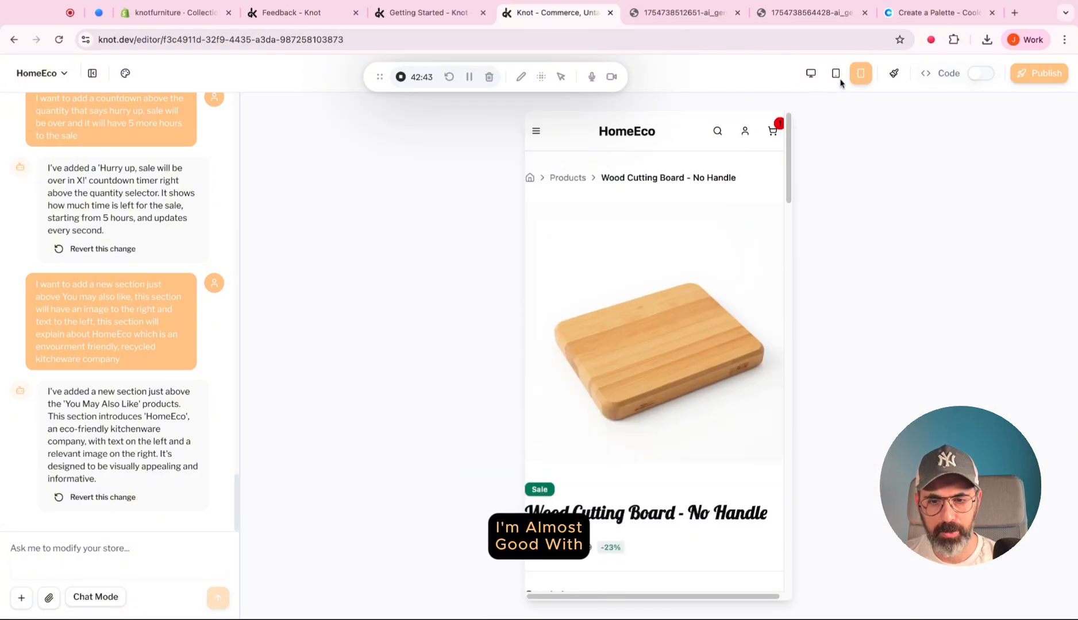
Increase the horizontal padding of the product page's main container in mobile view using the visual editor and save the change.
click(894, 74)
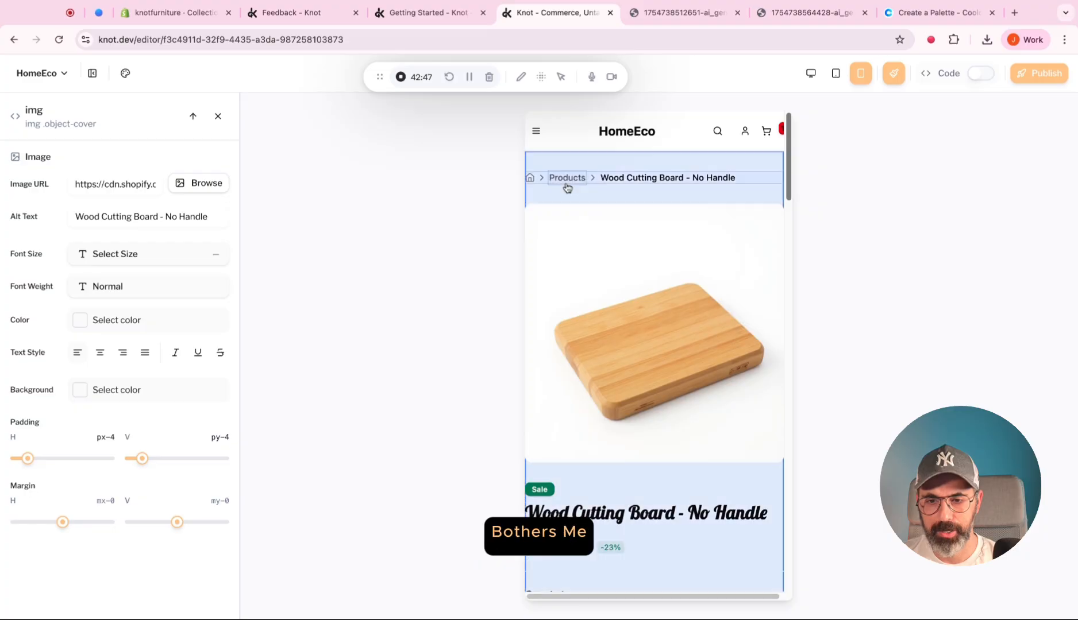
click(732, 161)
scroll(662, 304, down, 10)
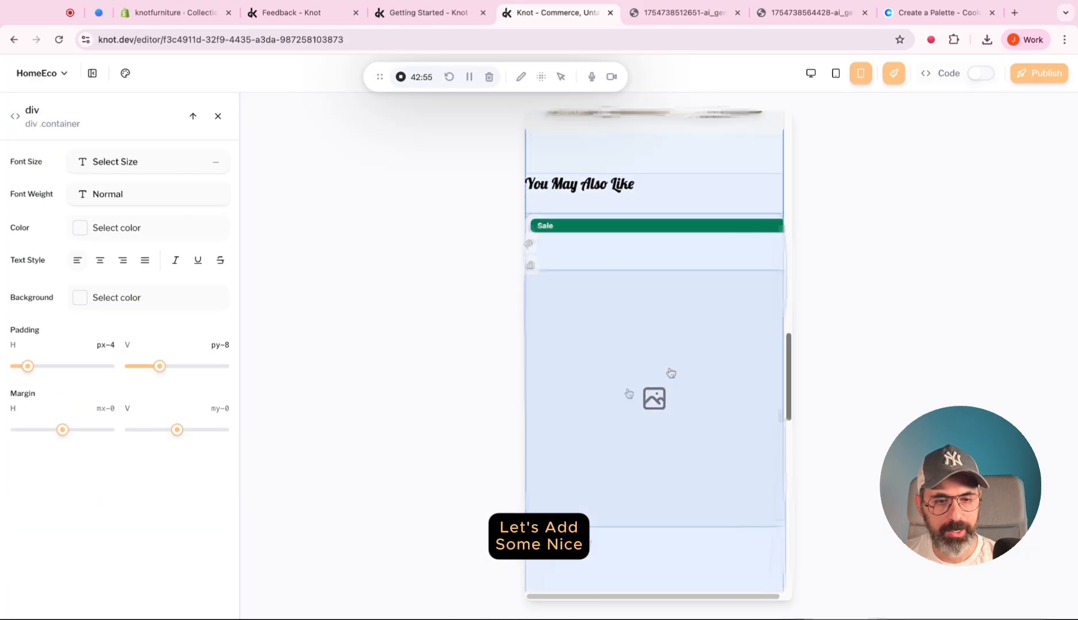
scroll(614, 277, up, 10)
drag(27, 366, 40, 366)
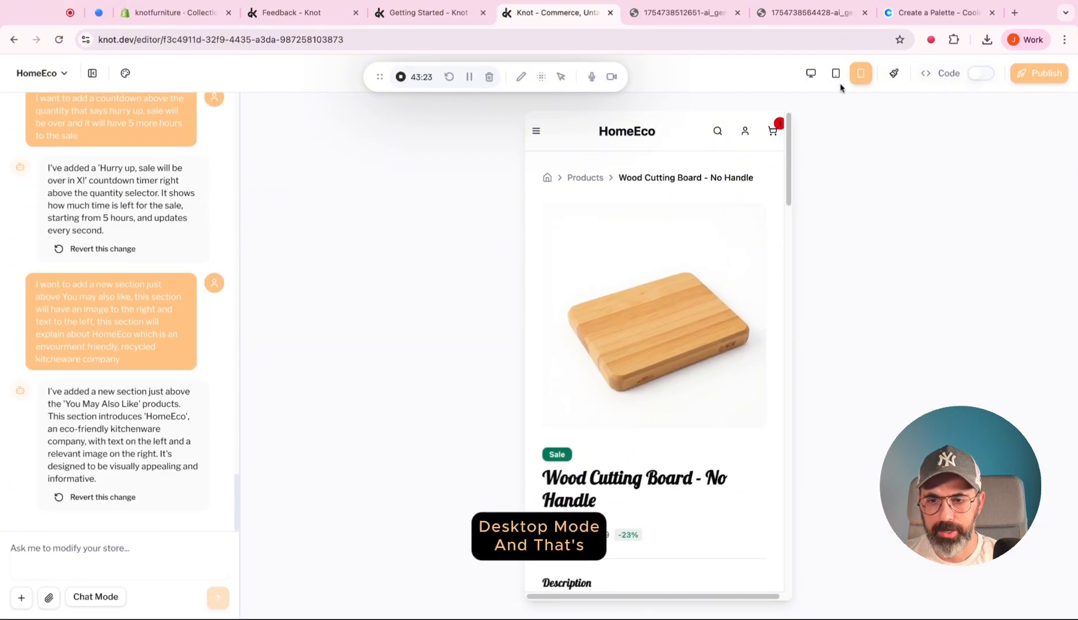
Check the product page in desktop view, adding the Wood Cutting Board - No Handle to the cart and opening the cart.
click(811, 73)
scroll(961, 240, down, 10)
scroll(961, 247, down, 15)
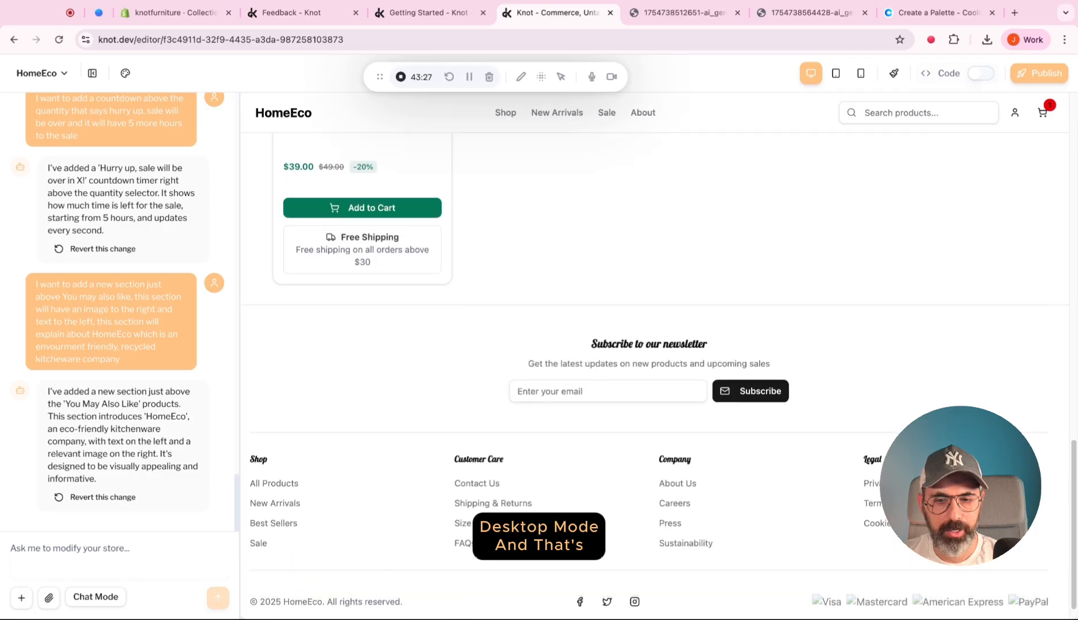
scroll(961, 247, up, 20)
scroll(854, 402, up, 1)
click(853, 424)
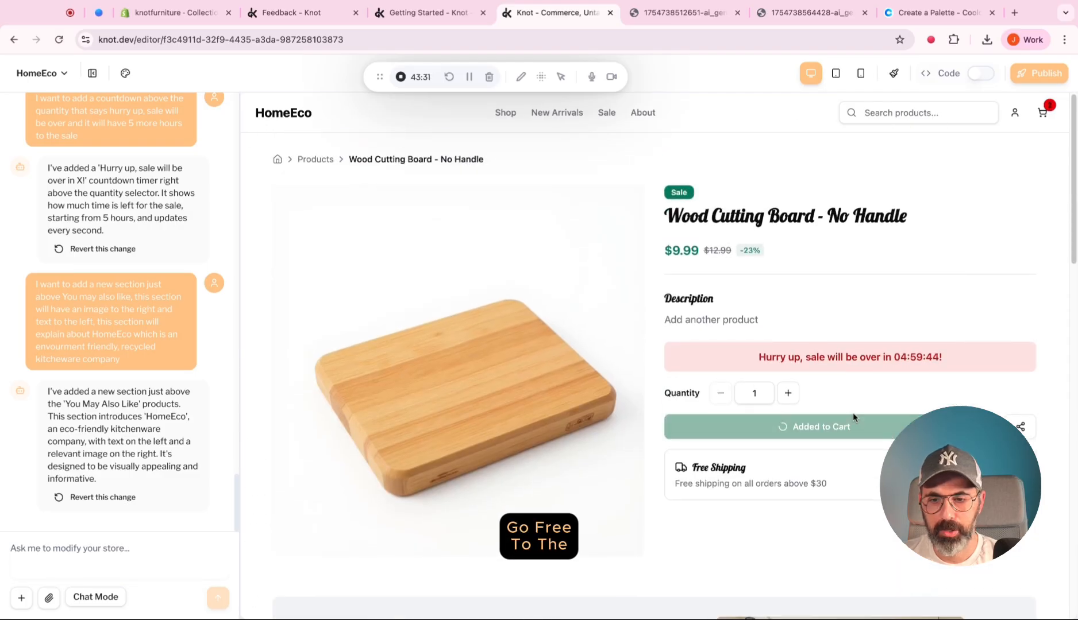
click(1063, 109)
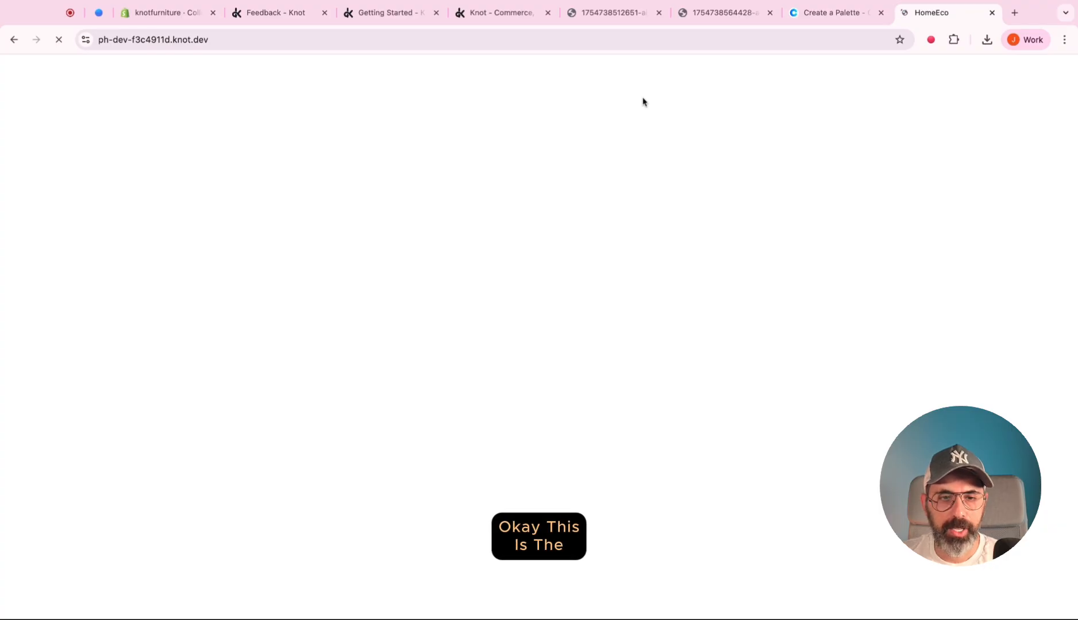
Look through the HomeEco homepage in the full-page store preview and open the All Products collection.
scroll(468, 236, down, 3)
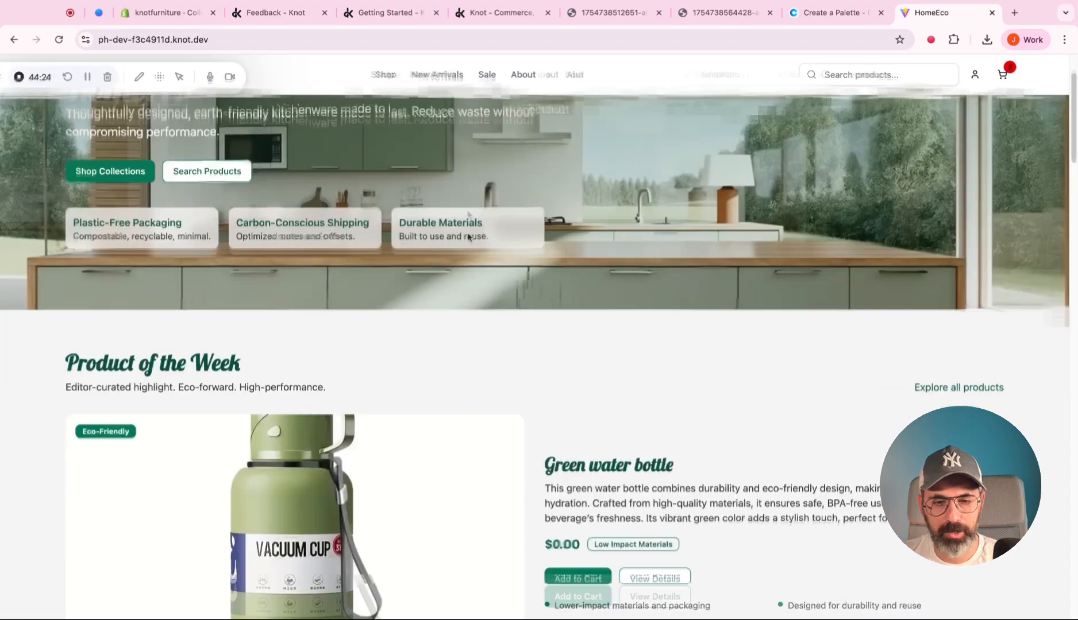
scroll(467, 232, down, 20)
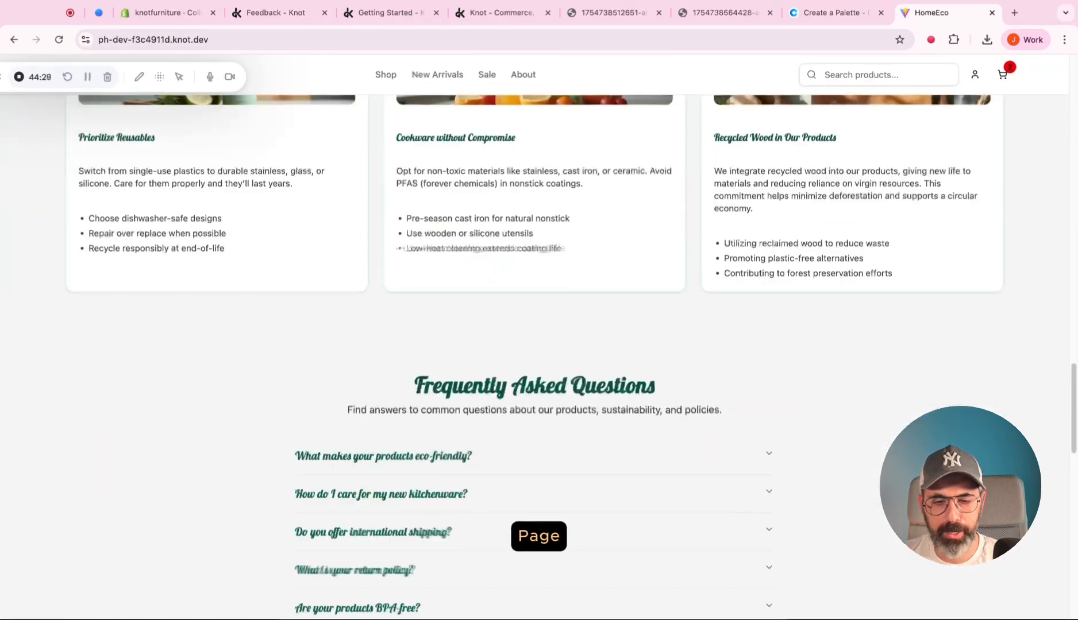
scroll(468, 287, down, 6)
scroll(468, 287, up, 20)
click(458, 313)
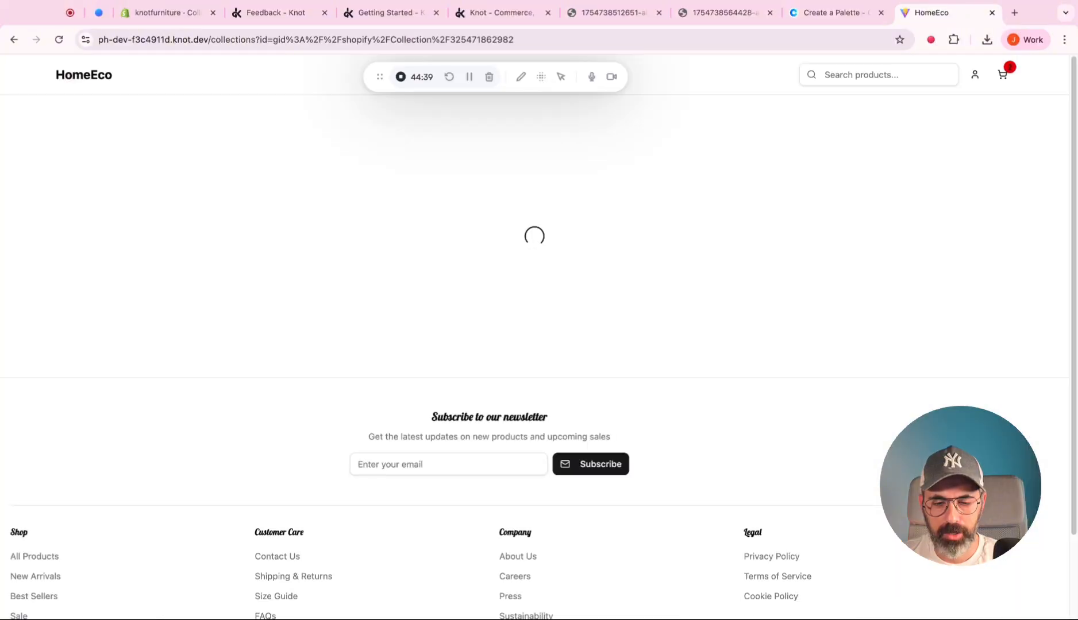
Browse the All Products collection's product cards and open one of the products.
scroll(461, 304, down, 1)
scroll(471, 449, down, 5)
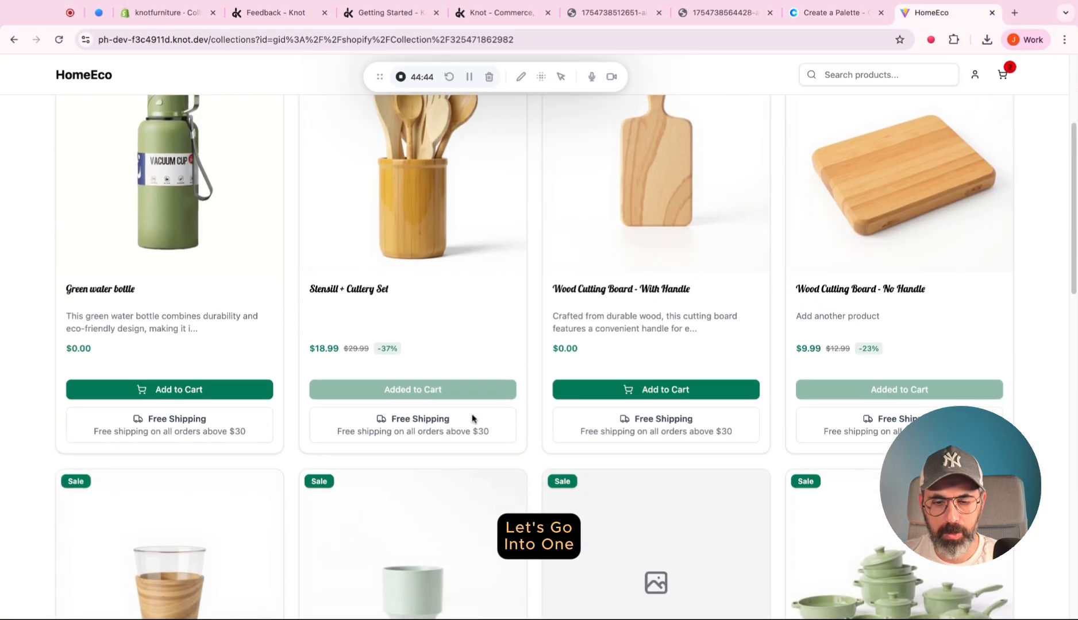
scroll(613, 380, down, 10)
click(830, 382)
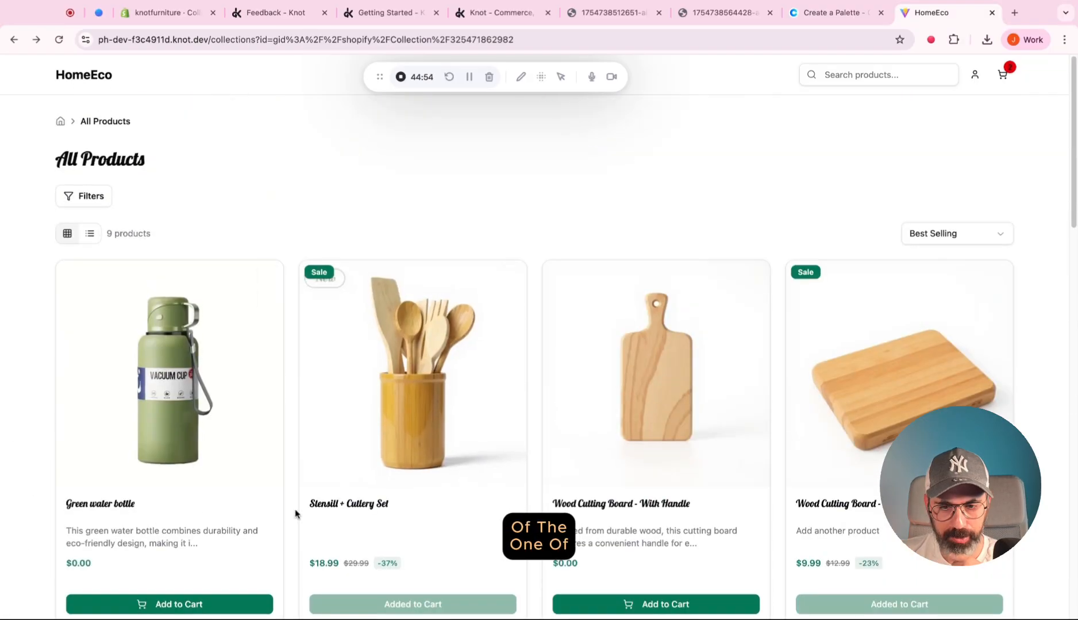
Open the Wood Cutting Board - With Handle product and review its page through to the related products and newsletter section.
click(585, 508)
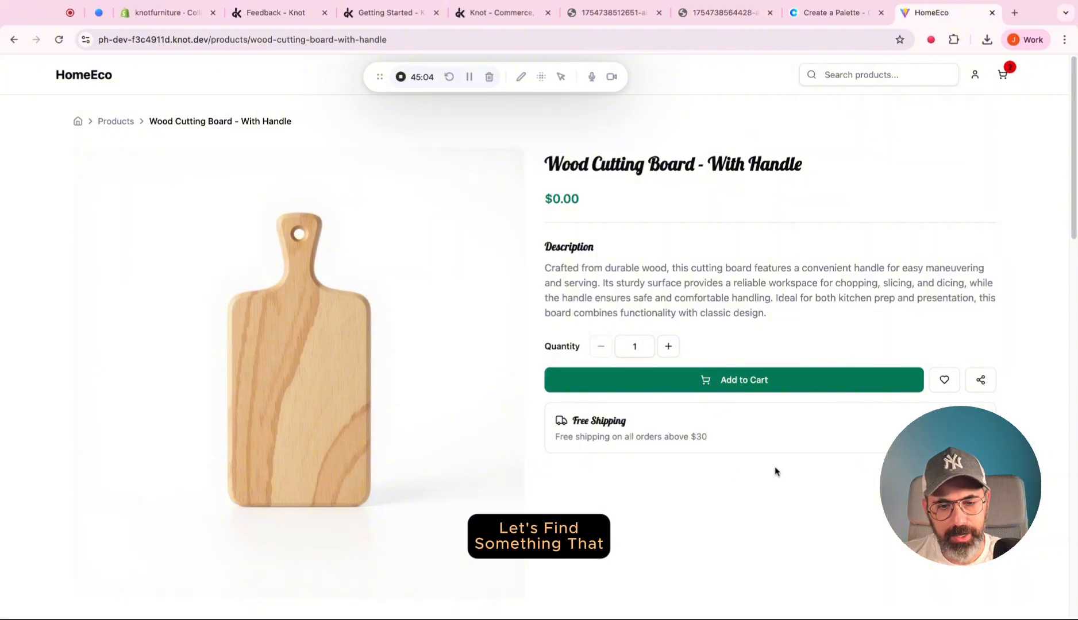
scroll(774, 468, down, 7)
scroll(774, 468, down, 12)
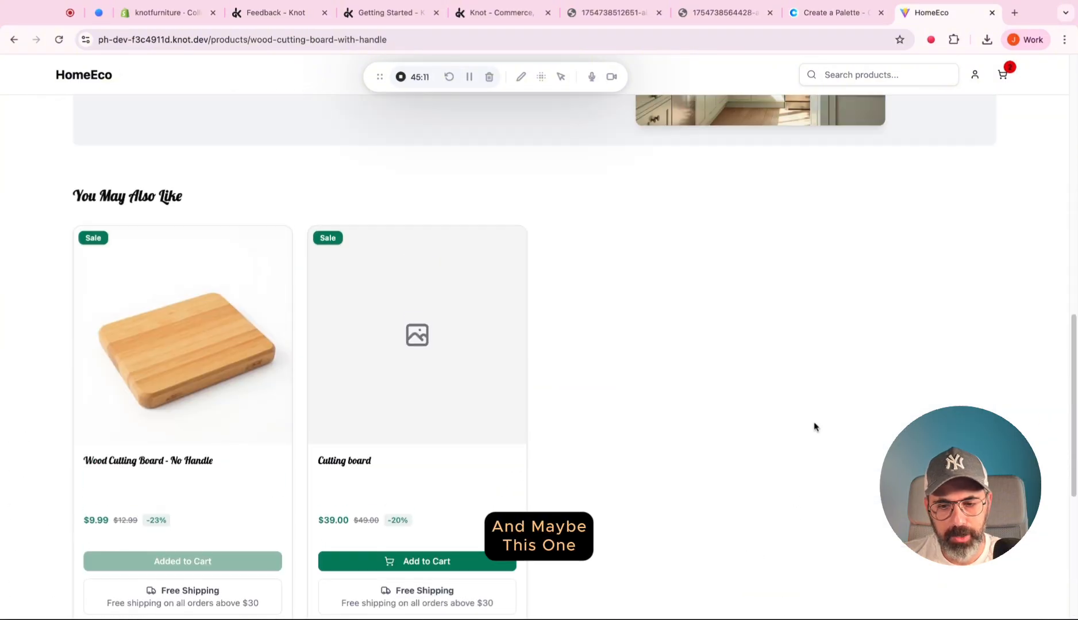
scroll(814, 427, up, 15)
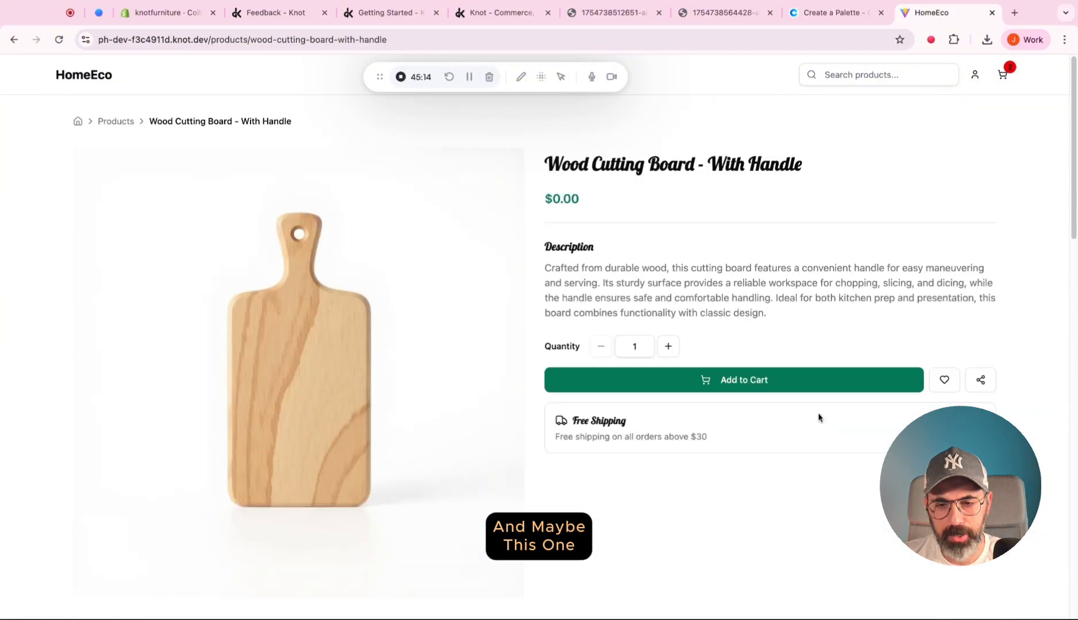